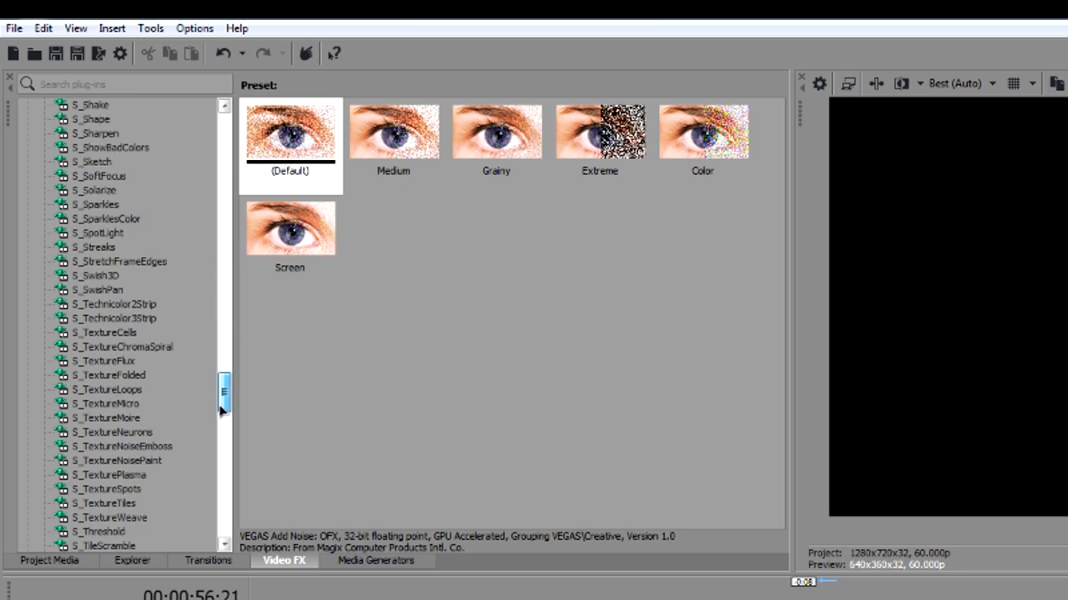
pyautogui.moveTo(223, 482); pyautogui.dragTo(223, 494)
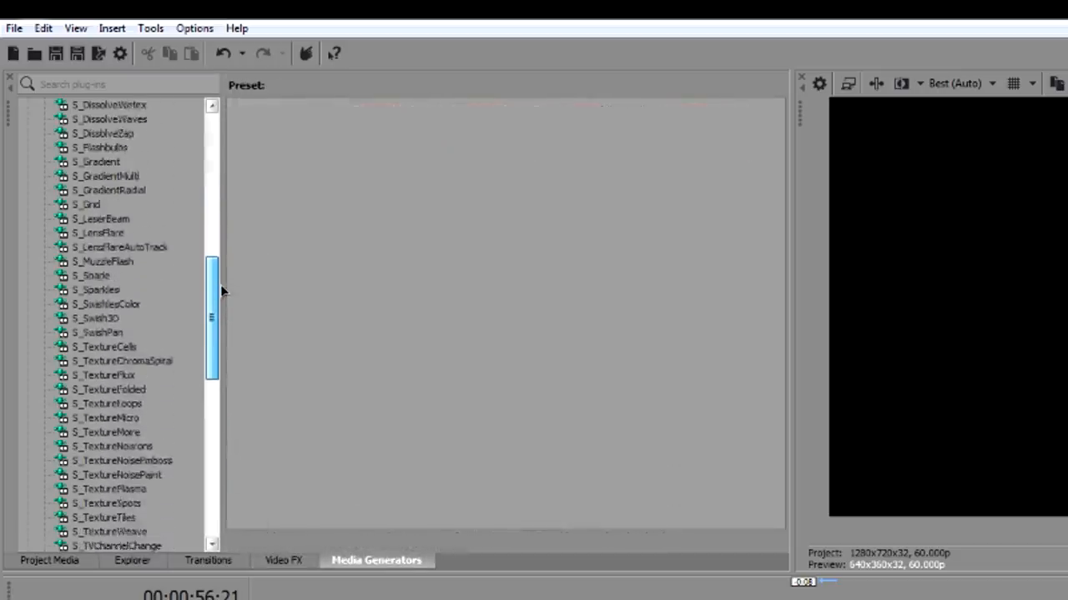
pyautogui.moveTo(222, 290); pyautogui.dragTo(216, 334)
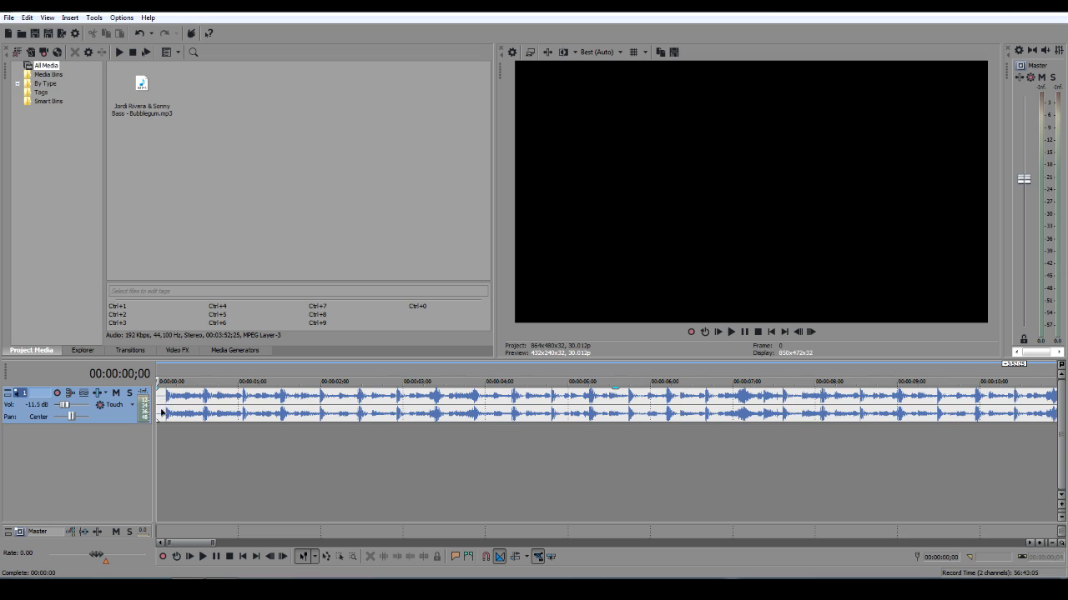
# Step: Play the opening seconds of the song and compare the waveform's peaks with the audible beats
pyautogui.scroll(5, 191, 434)
pyautogui.scroll(2, 190, 434)
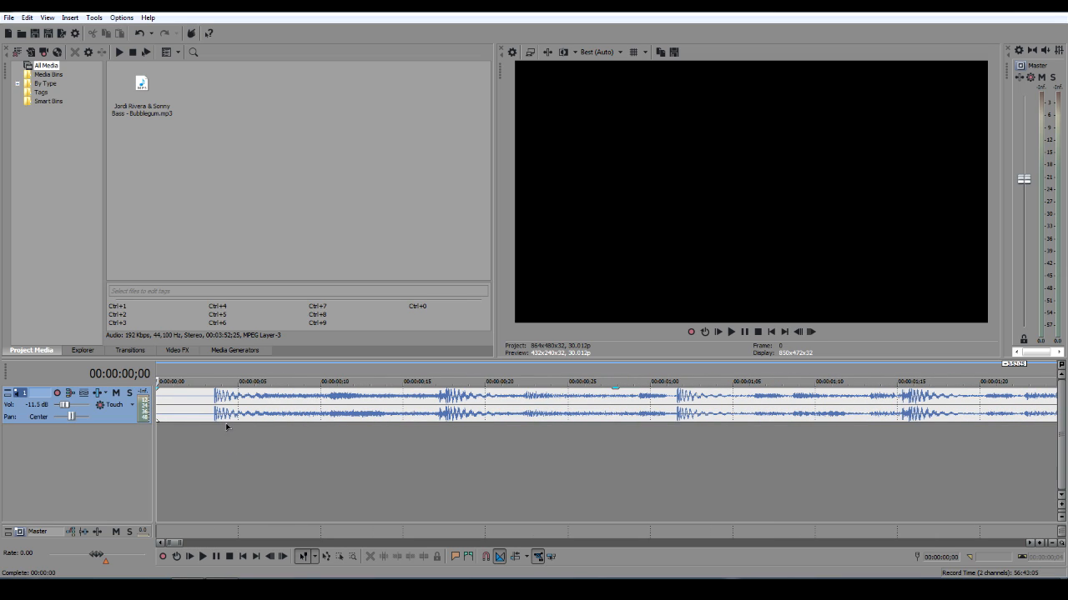
pyautogui.scroll(-7, 211, 412)
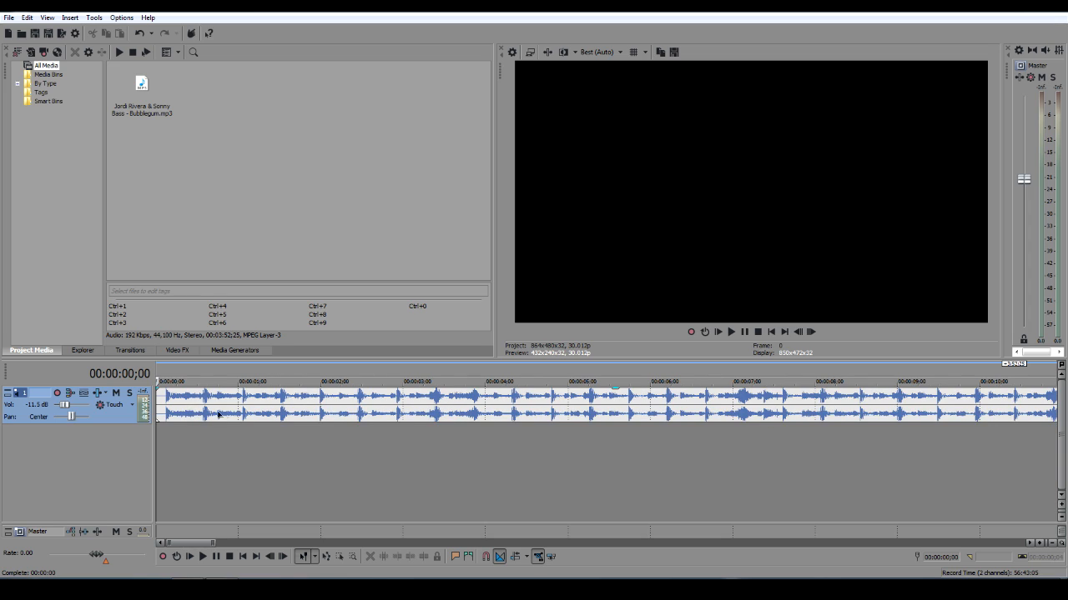
pyautogui.scroll(3, 208, 428)
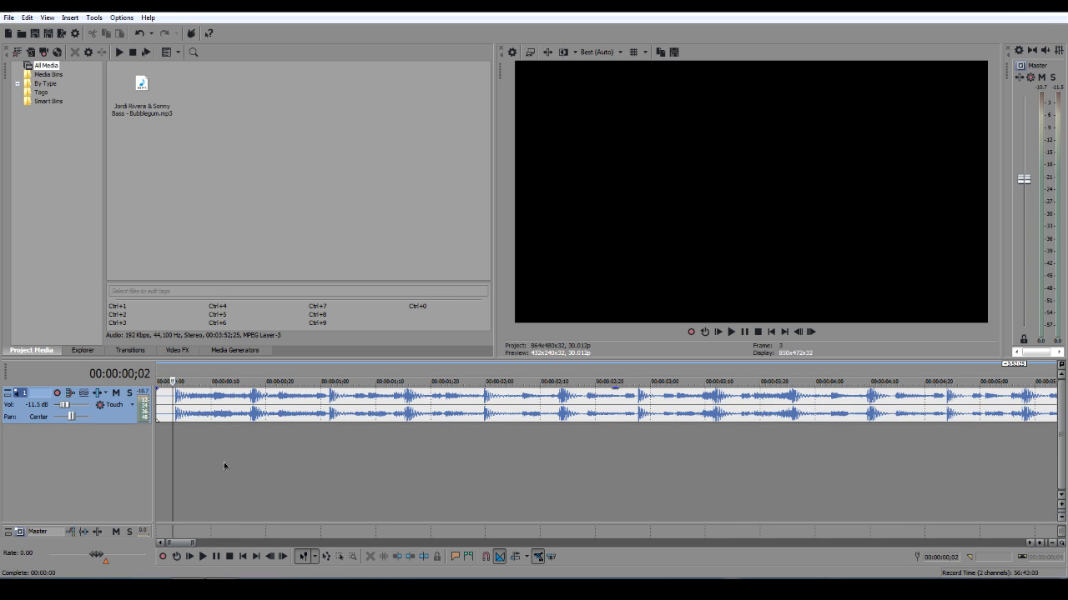
pyautogui.press('space')
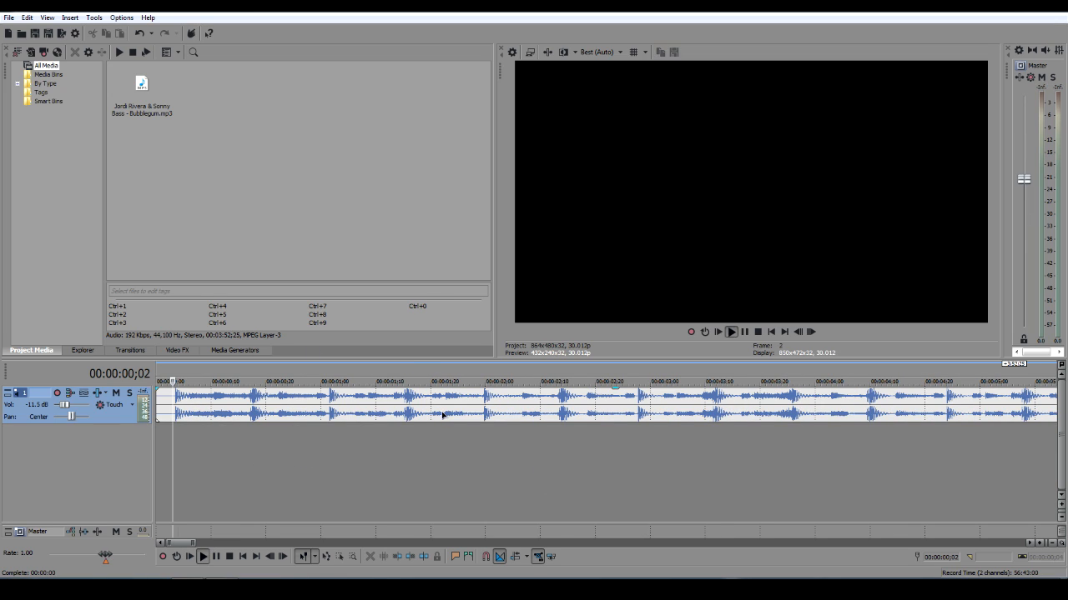
pyautogui.scroll(-3, 456, 427)
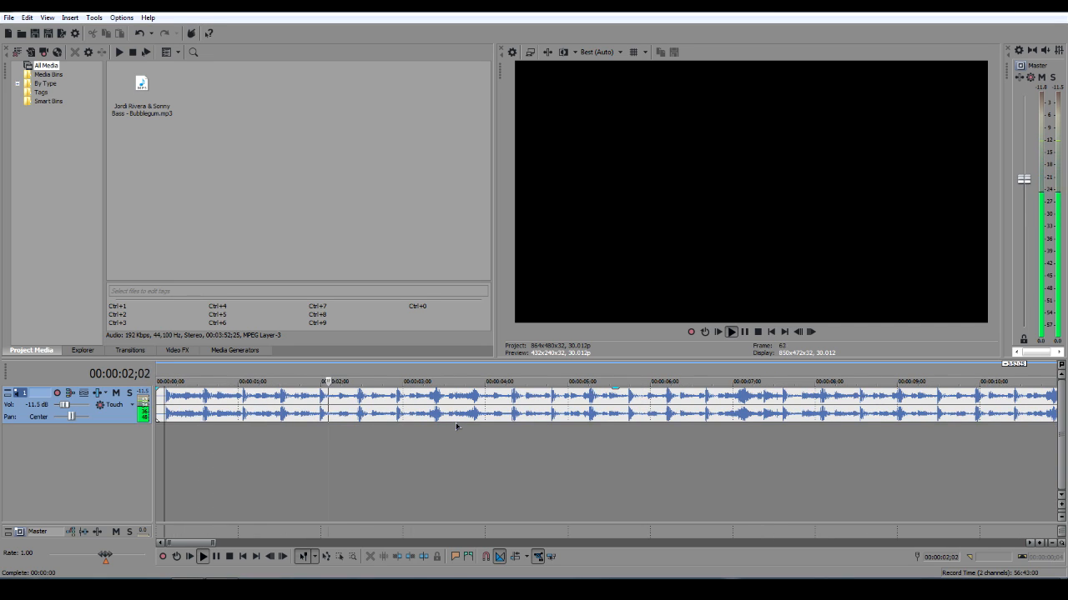
pyautogui.scroll(-1, 457, 426)
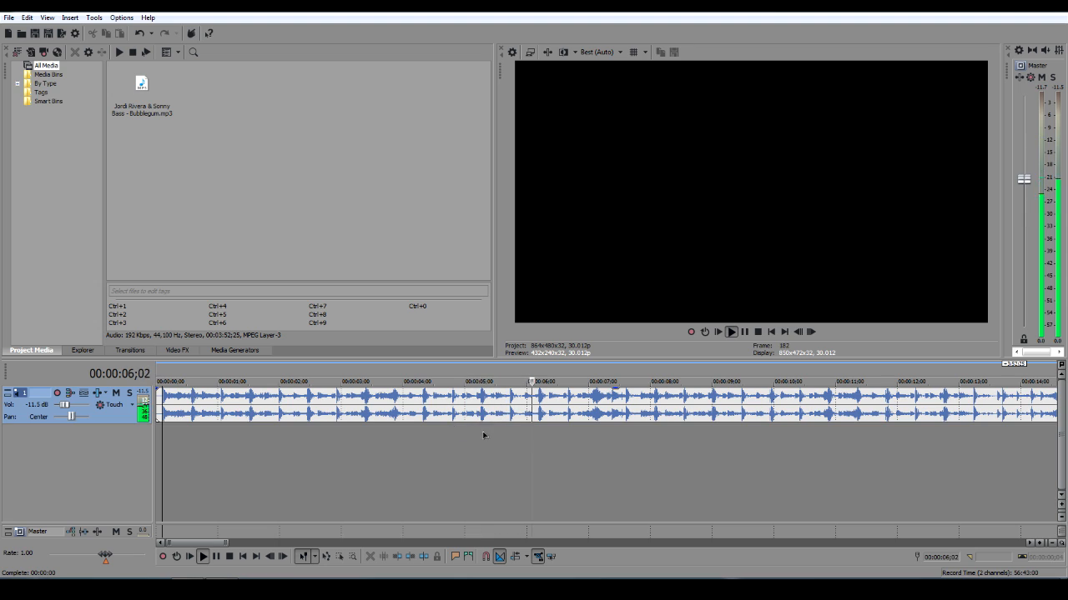
pyautogui.press('Return')
pyautogui.scroll(-1, 506, 439)
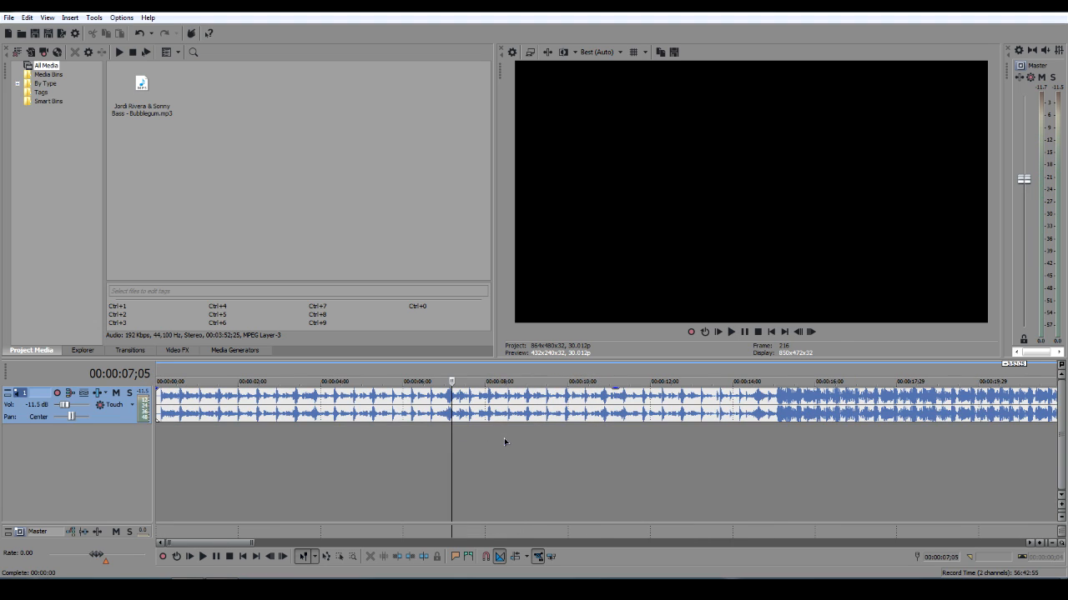
pyautogui.scroll(1, 399, 401)
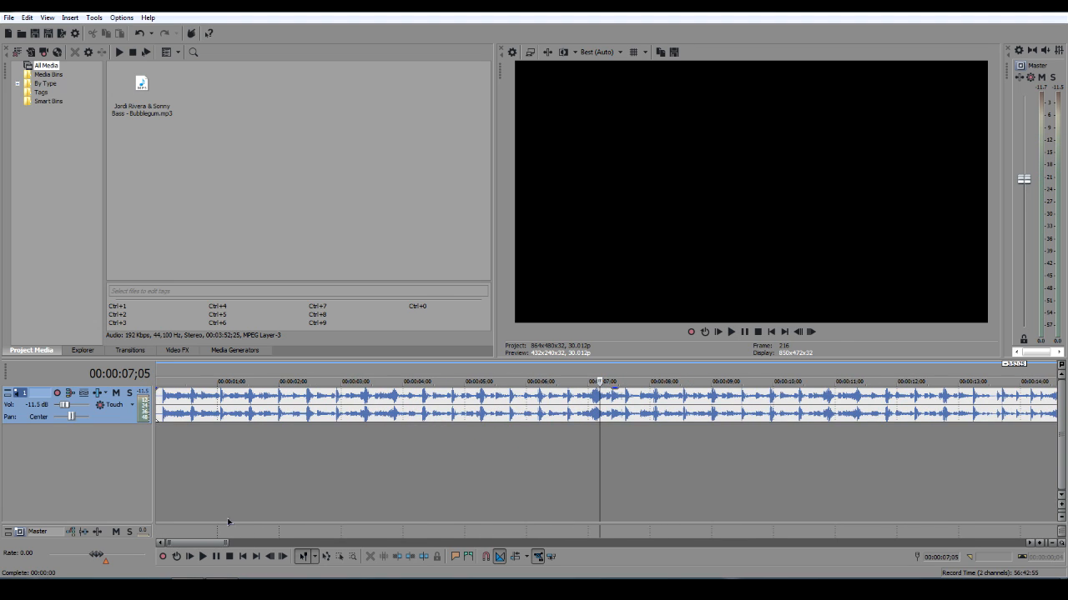
# Step: Move the playback cursor from peak to peak across the first five beats of the song's waveform
pyautogui.click(190, 556)
pyautogui.scroll(4, 251, 438)
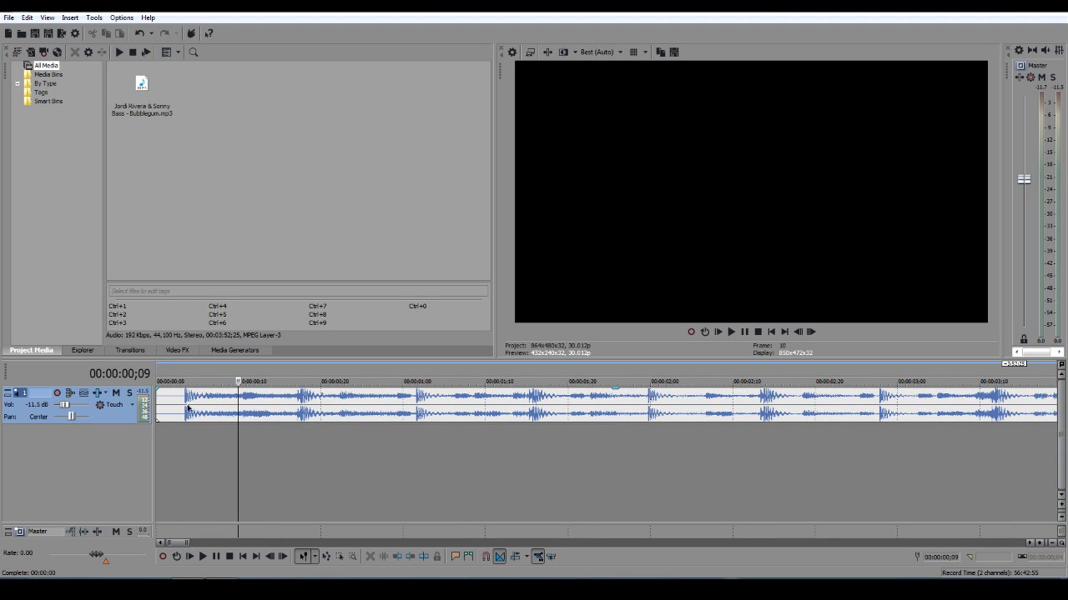
pyautogui.click(182, 400)
pyautogui.click(303, 400)
pyautogui.click(419, 406)
pyautogui.click(533, 400)
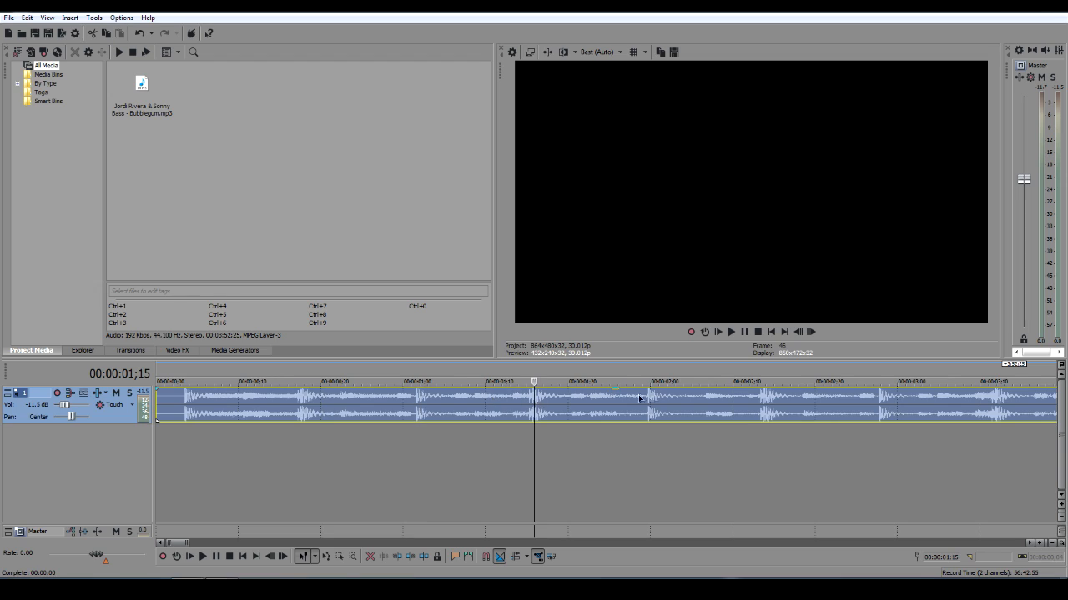
pyautogui.click(650, 398)
# Step: Audition the song's first beat and place a timeline marker on its waveform peak
pyautogui.click(185, 402)
pyautogui.click(188, 402)
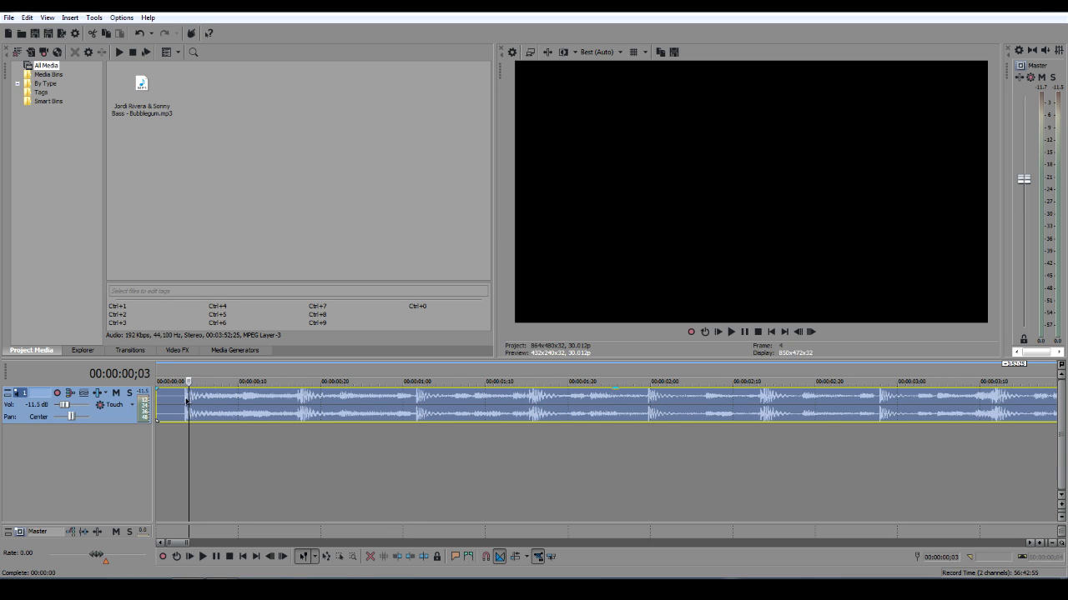
pyautogui.press('space')
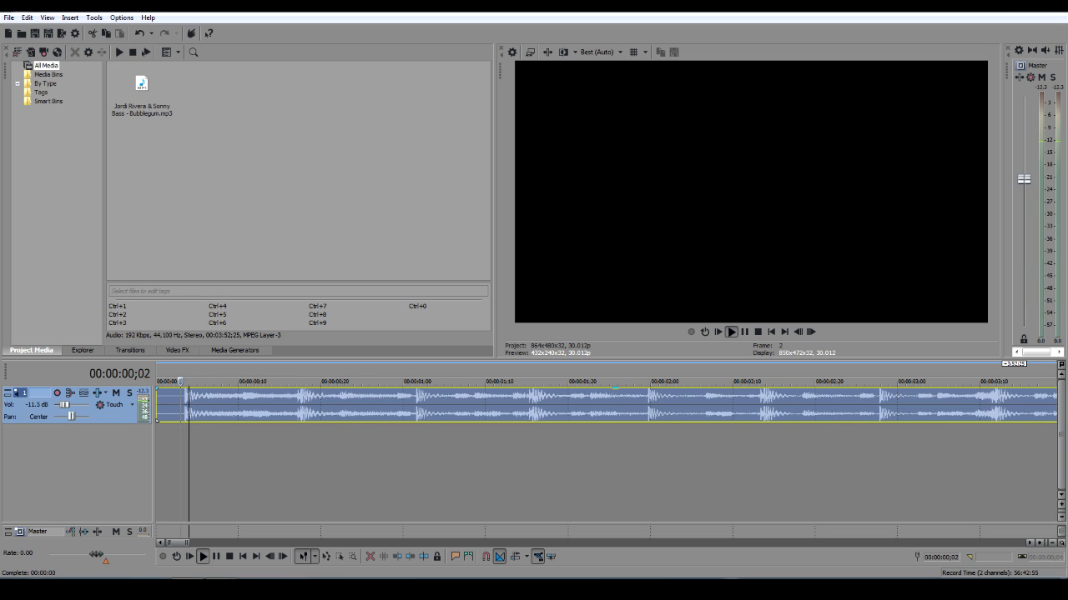
pyautogui.press('space')
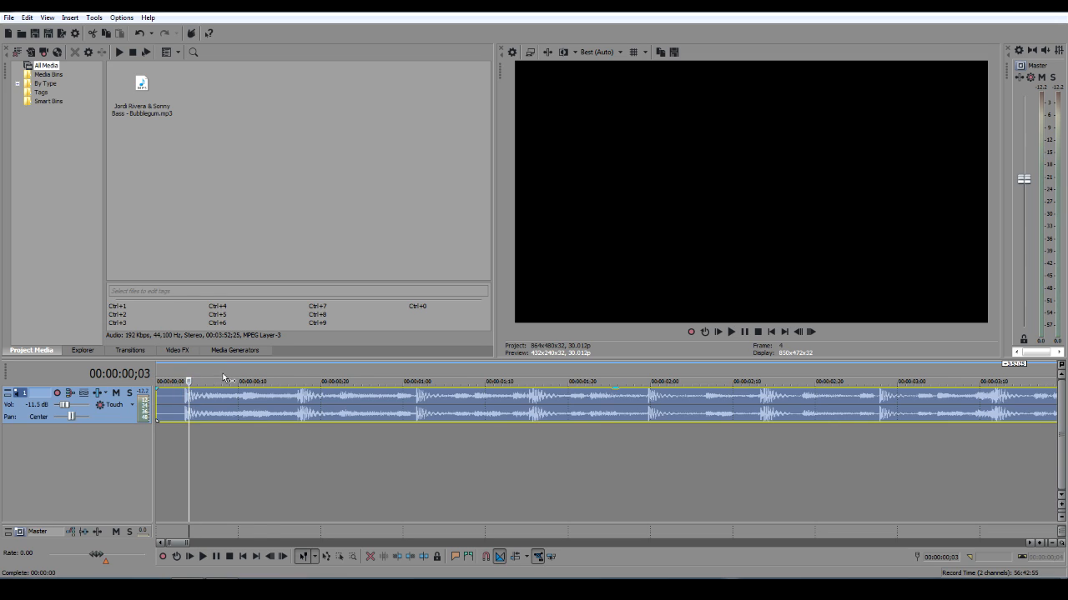
pyautogui.scroll(-2, 205, 411)
pyautogui.press('m')
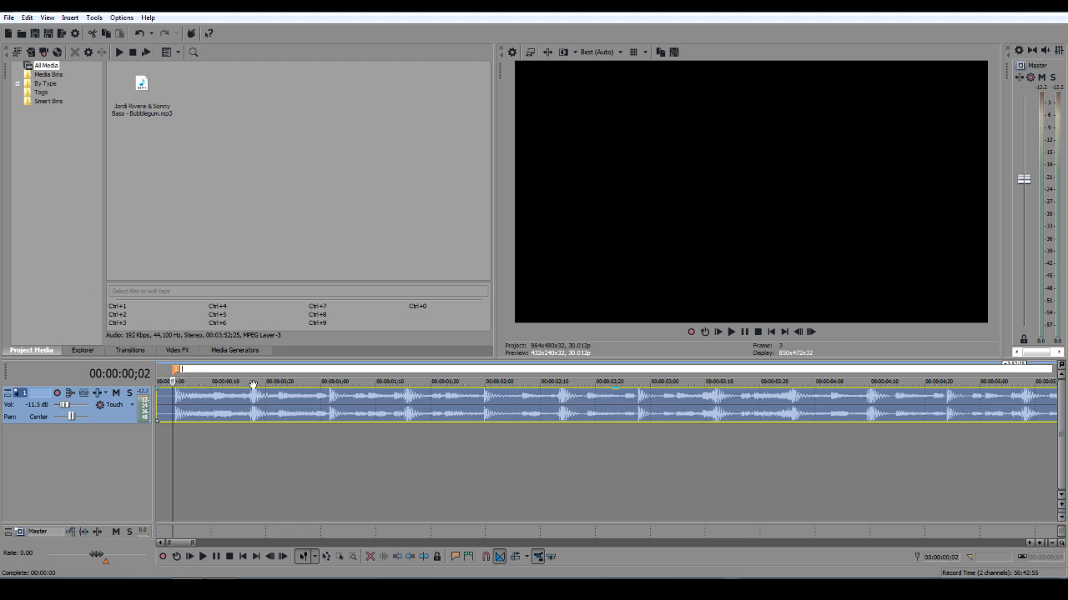
# Step: Place markers 2 through 11 on the following waveform peaks, up to about 00:00:04;24
pyautogui.click(253, 429)
pyautogui.press('m')
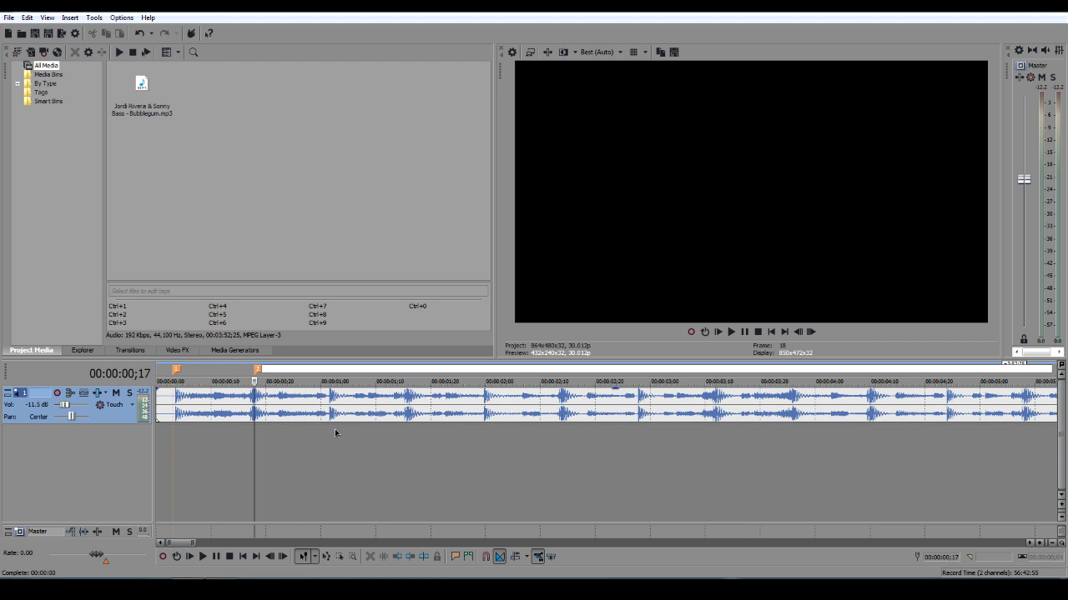
pyautogui.click(336, 432)
pyautogui.press('m')
pyautogui.click(414, 427)
pyautogui.press('m')
pyautogui.click(490, 426)
pyautogui.press('m')
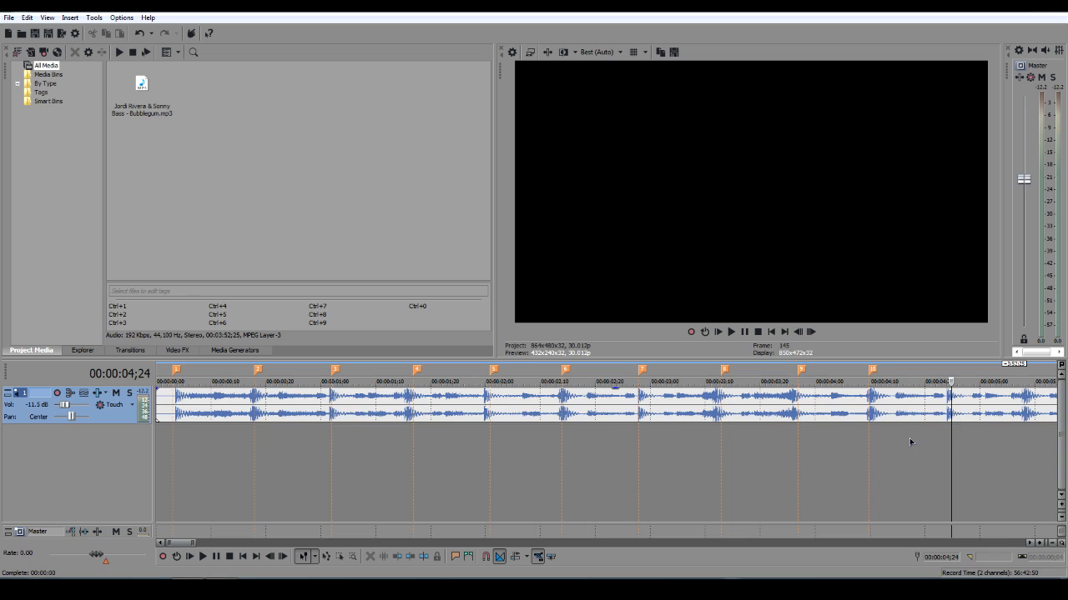
# Step: Place markers 12 through 15 on the next four waveform peaks, starting at about 00:00:05;07
pyautogui.scroll(-2, 867, 454)
pyautogui.click(589, 428)
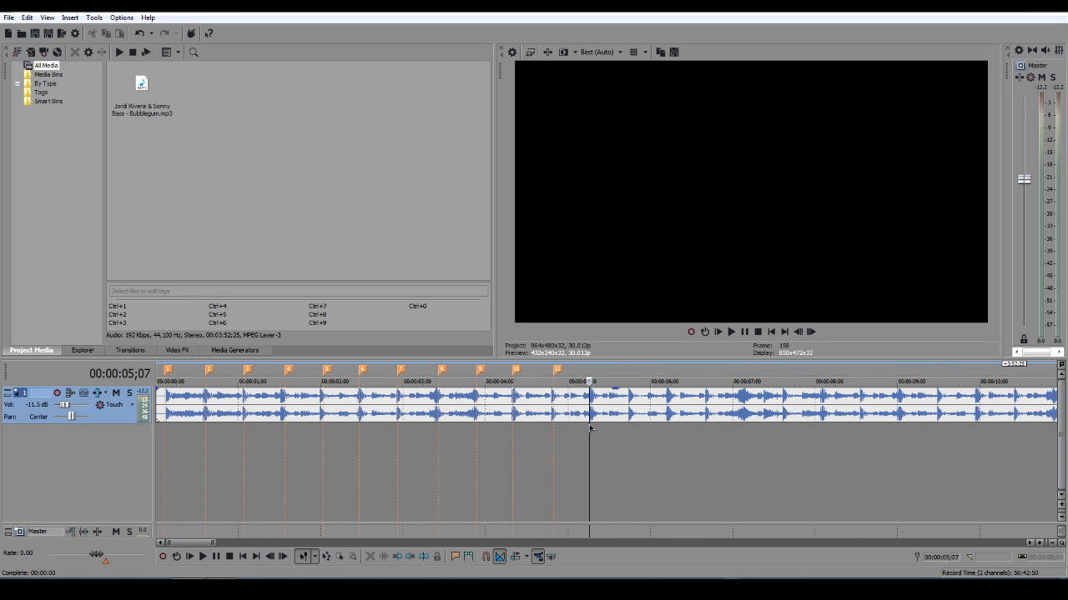
pyautogui.press('m')
pyautogui.click(632, 430)
pyautogui.press('m')
pyautogui.click(667, 430)
pyautogui.press('m')
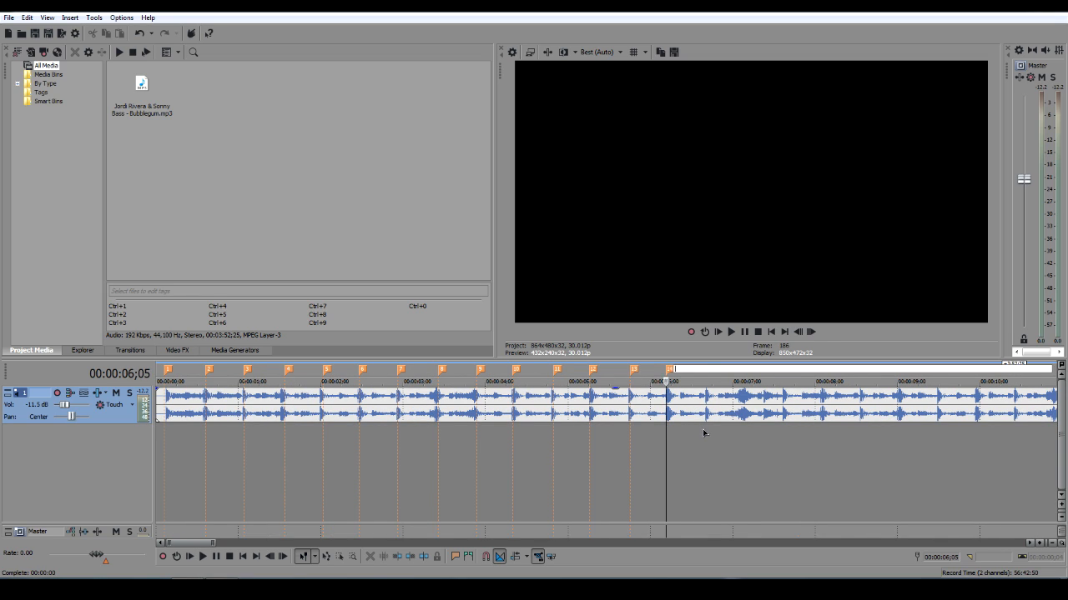
pyautogui.click(704, 430)
pyautogui.press('m')
pyautogui.click(683, 430)
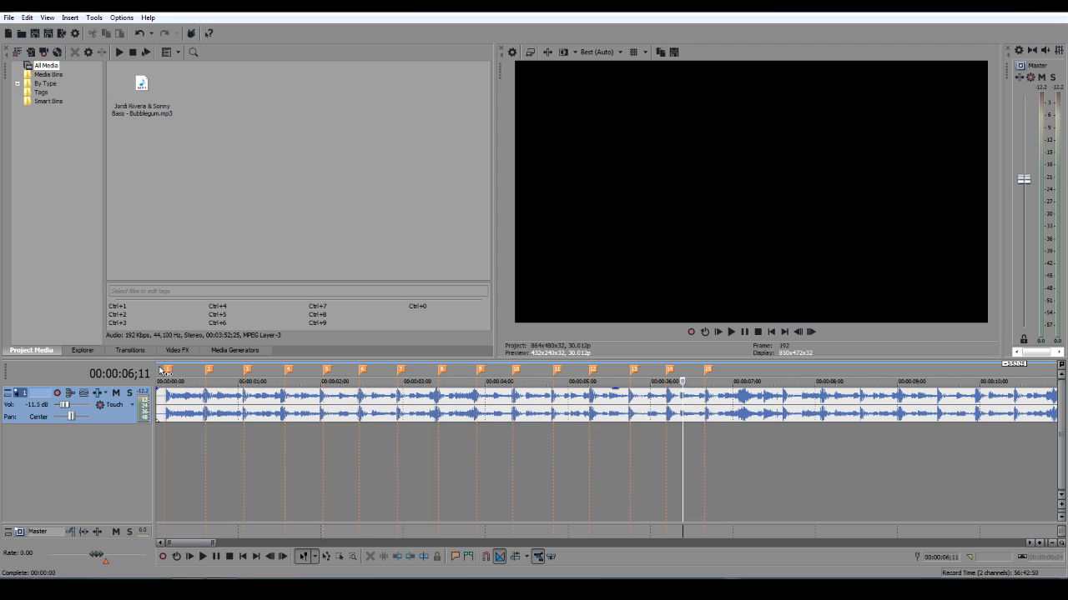
# Step: Play the song from the start through marker 15 to check the markers against the beat
pyautogui.click(157, 369)
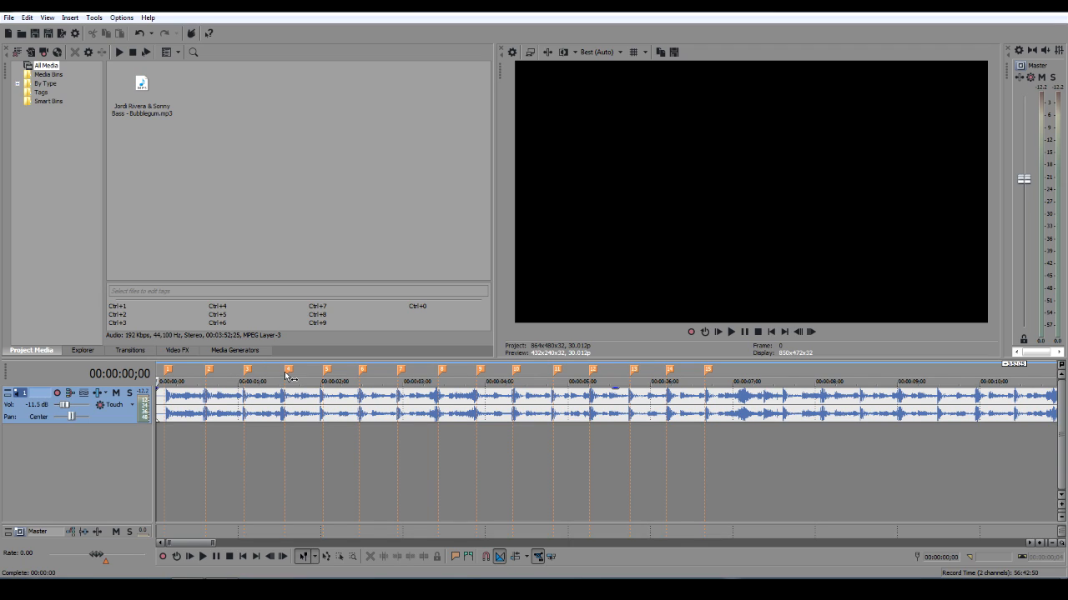
pyautogui.press('space')
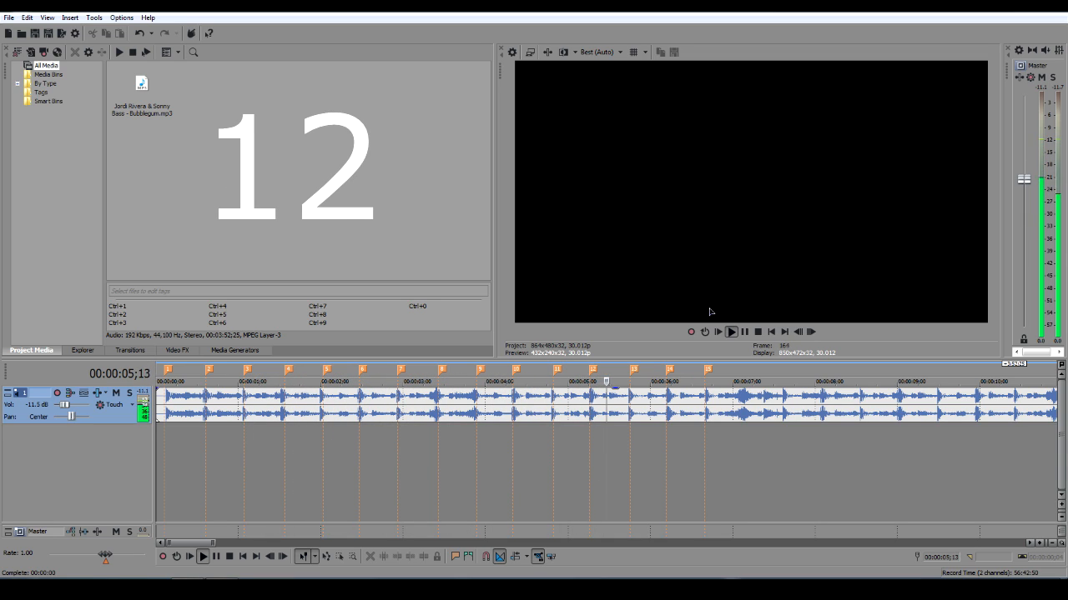
pyautogui.press('Return')
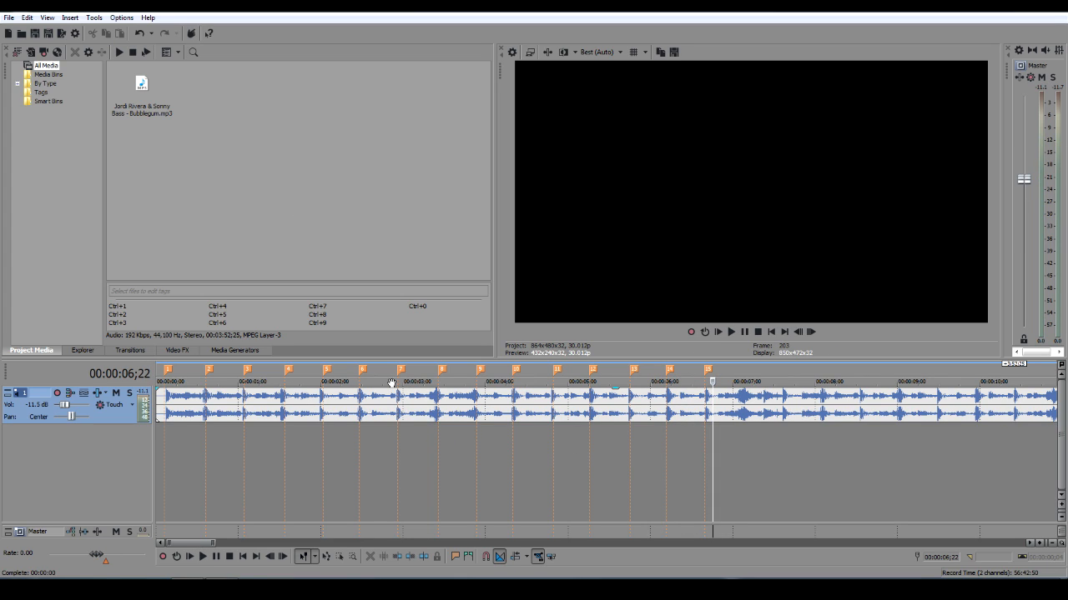
# Step: Examine how the markers around 00:00:03;26 line up with the waveform peaks and how the marked section sits in the song
pyautogui.scroll(-2, 467, 403)
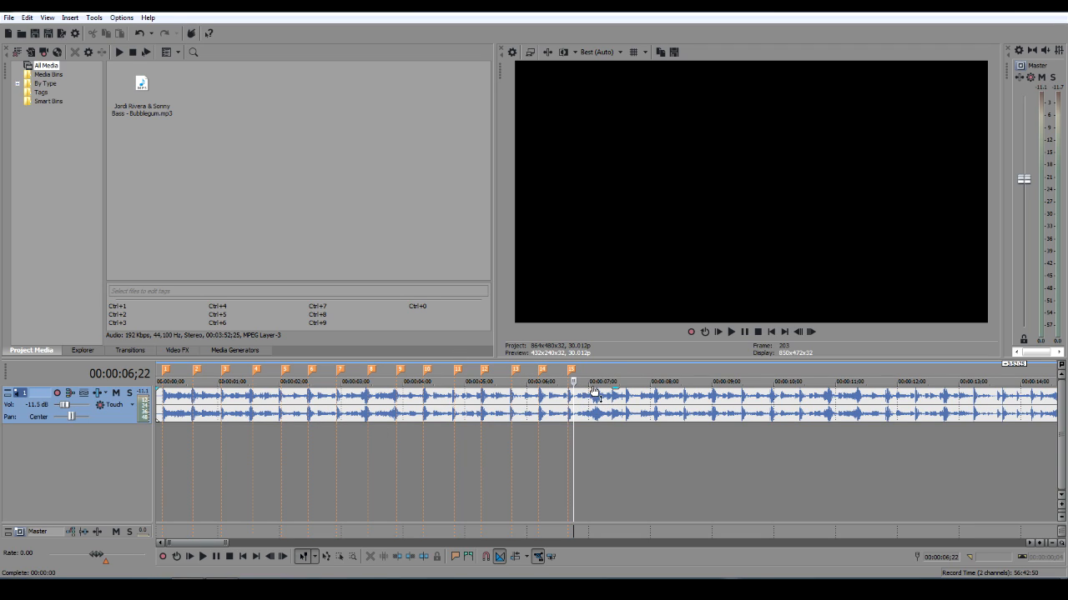
pyautogui.click(398, 402)
pyautogui.scroll(4, 406, 410)
pyautogui.scroll(3, 613, 417)
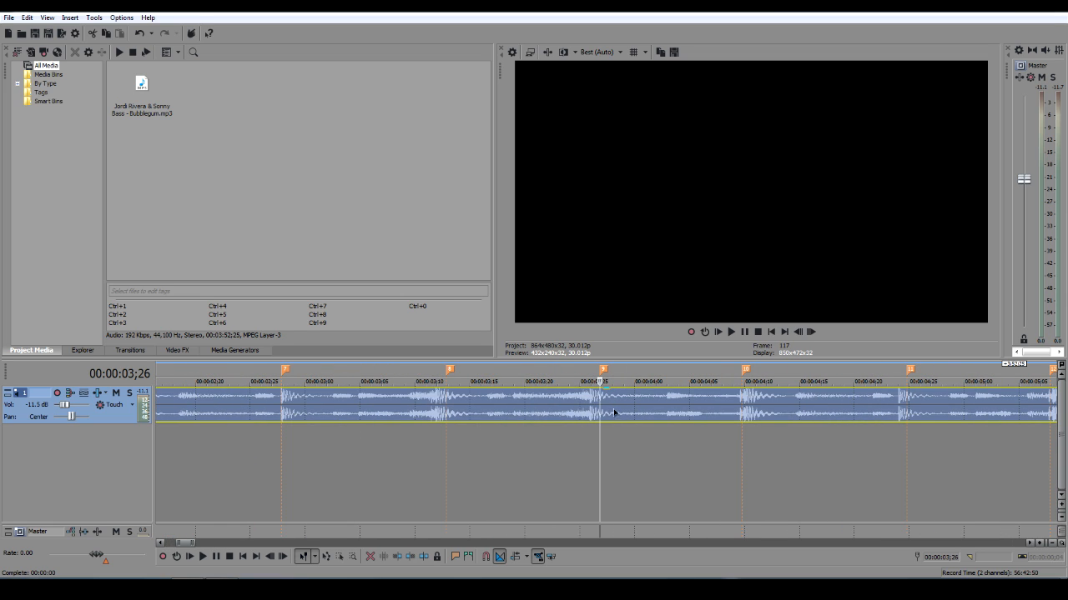
pyautogui.scroll(-8, 565, 412)
pyautogui.scroll(-6, 507, 419)
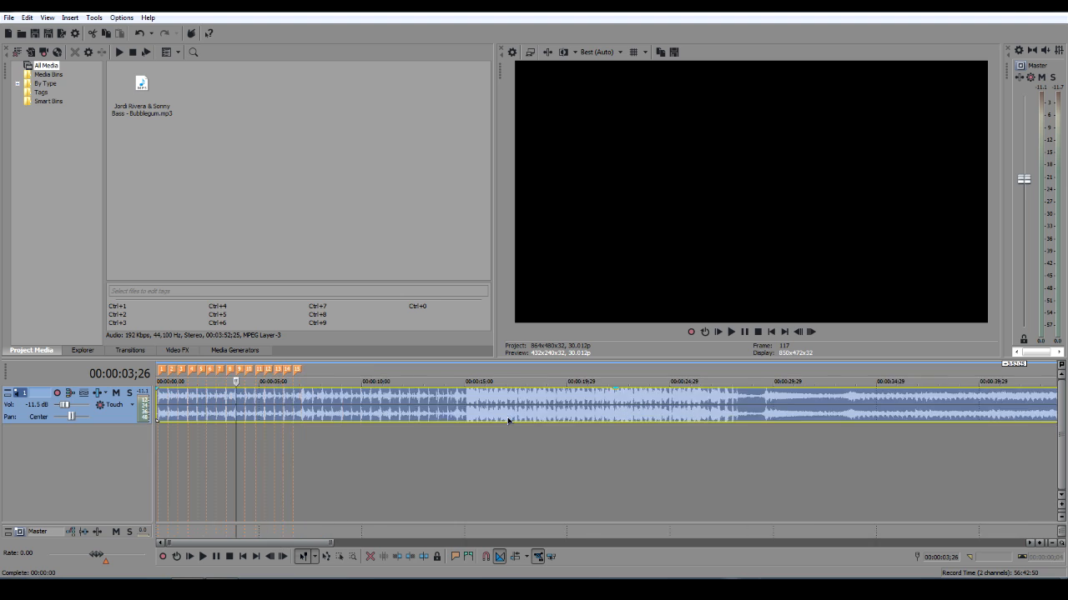
pyautogui.click(308, 432)
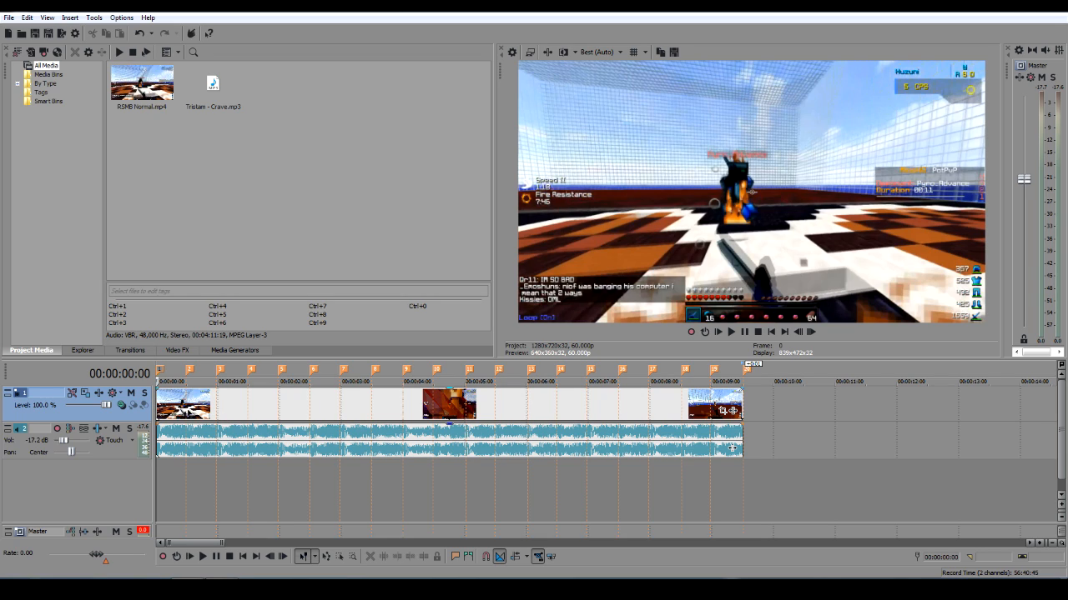
# Step: Split the RSMB Normal gameplay clip on the video track at each of markers 2 through 14
pyautogui.click(186, 403)
pyautogui.press('s')
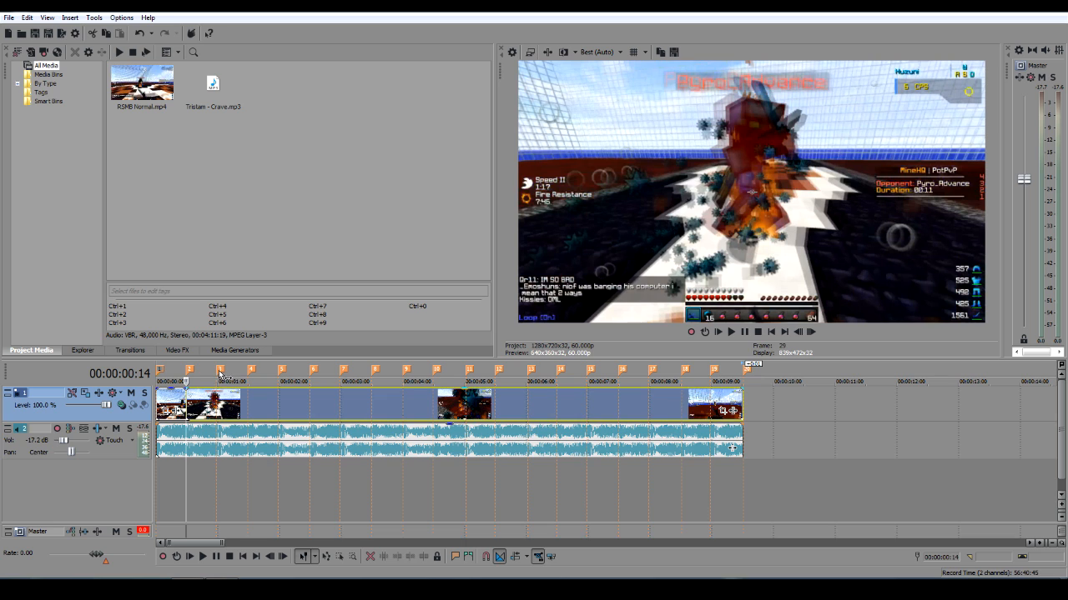
pyautogui.click(220, 373)
pyautogui.press('s')
pyautogui.click(251, 372)
pyautogui.press('s')
pyautogui.click(282, 372)
pyautogui.press('s')
pyautogui.click(313, 372)
pyautogui.press('s')
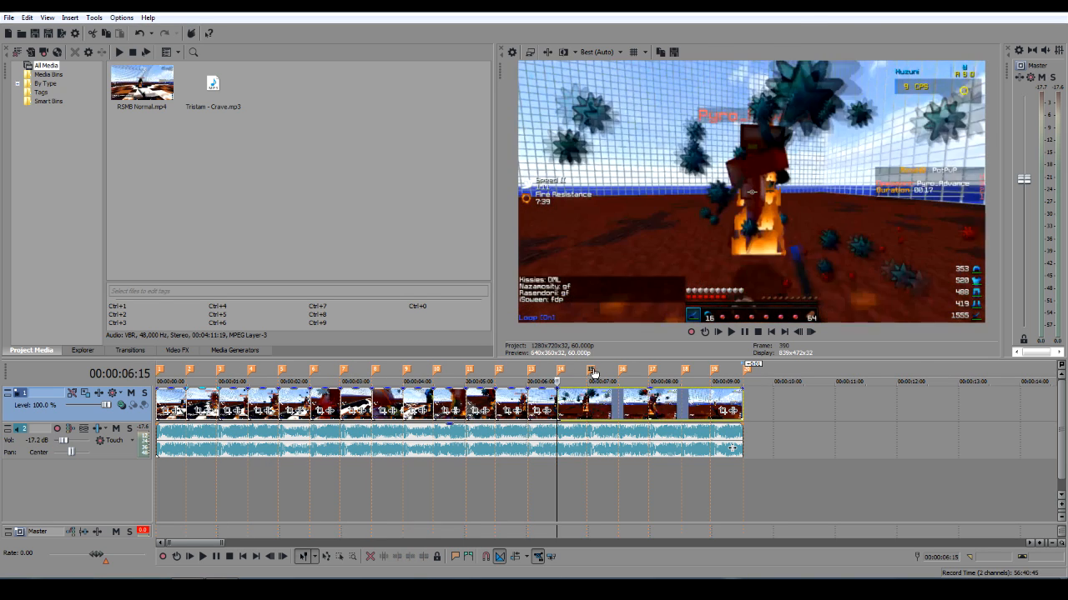
# Step: Split the rest of the gameplay clip at each of markers 15 through 19
pyautogui.click(592, 372)
pyautogui.press('s')
pyautogui.click(623, 372)
pyautogui.press('s')
pyautogui.click(654, 372)
pyautogui.press('s')
pyautogui.click(686, 372)
pyautogui.press('s')
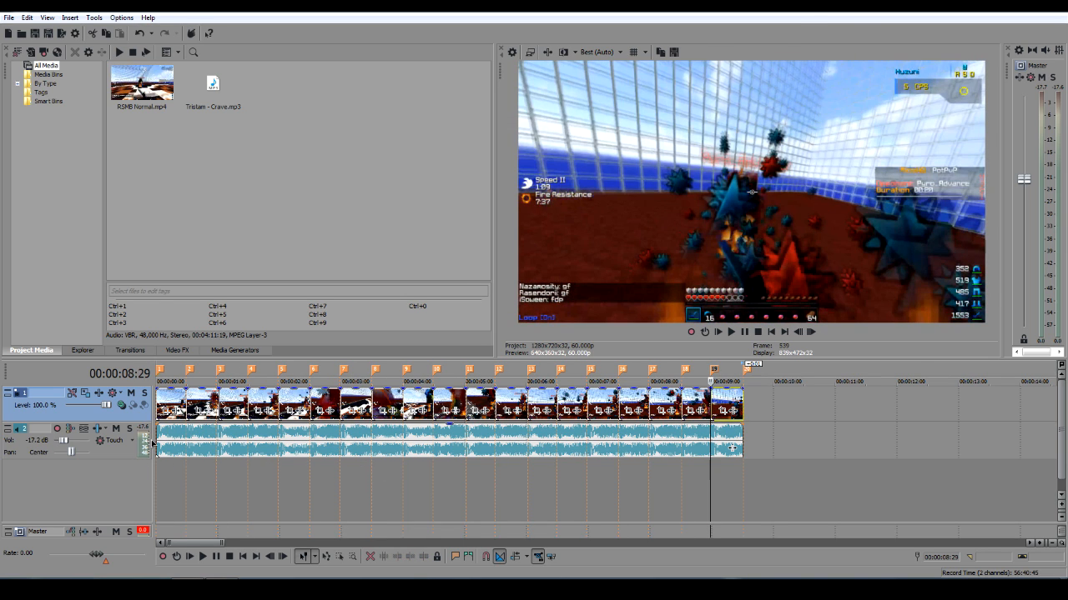
# Step: Open Pan/Crop for the first gameplay segment and set its keyframe cursor to 00:00:00;01
pyautogui.click(168, 402)
pyautogui.scroll(6, 170, 400)
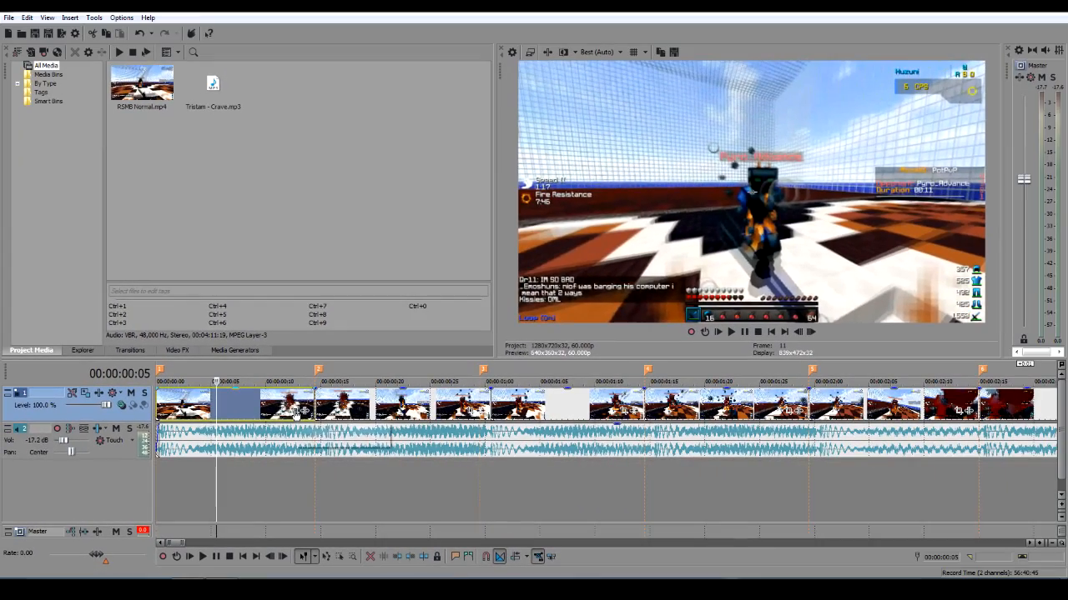
pyautogui.click(298, 413)
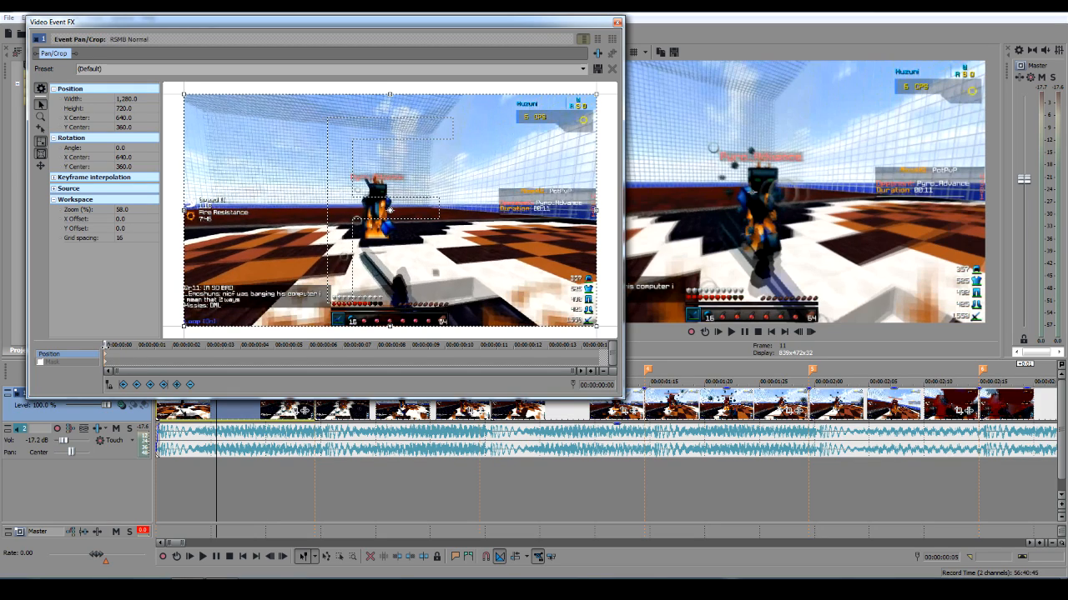
pyautogui.rightClick(220, 276)
pyautogui.click(174, 280)
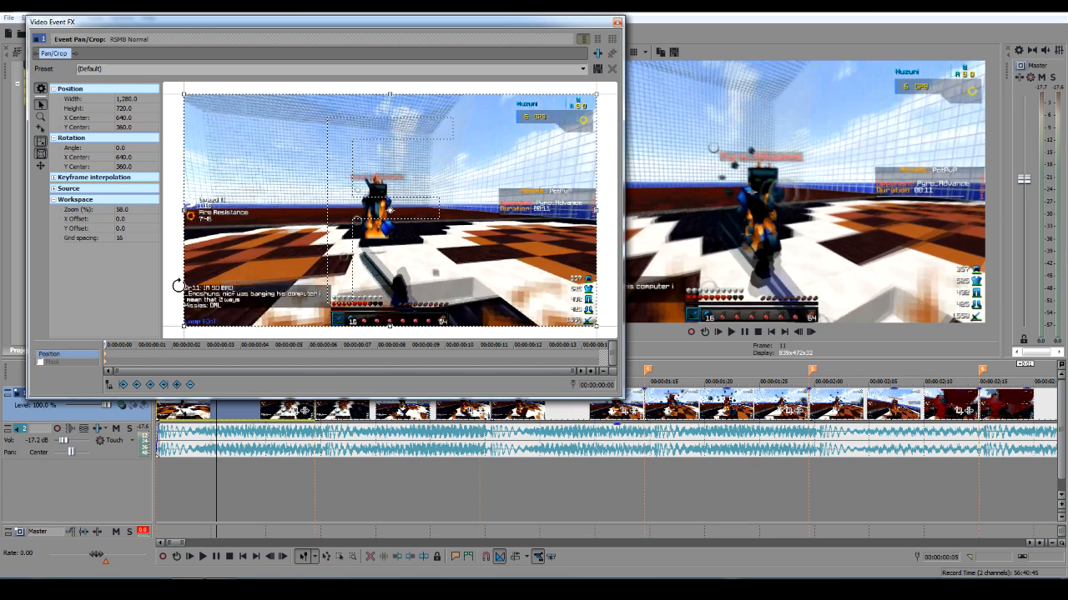
pyautogui.rightClick(224, 276)
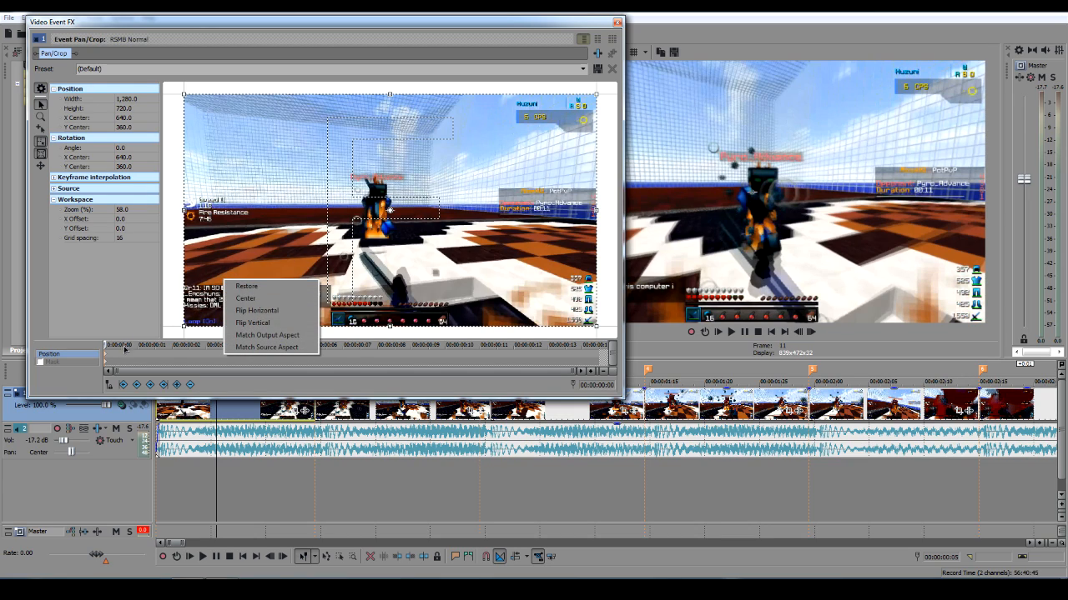
pyautogui.click(106, 356)
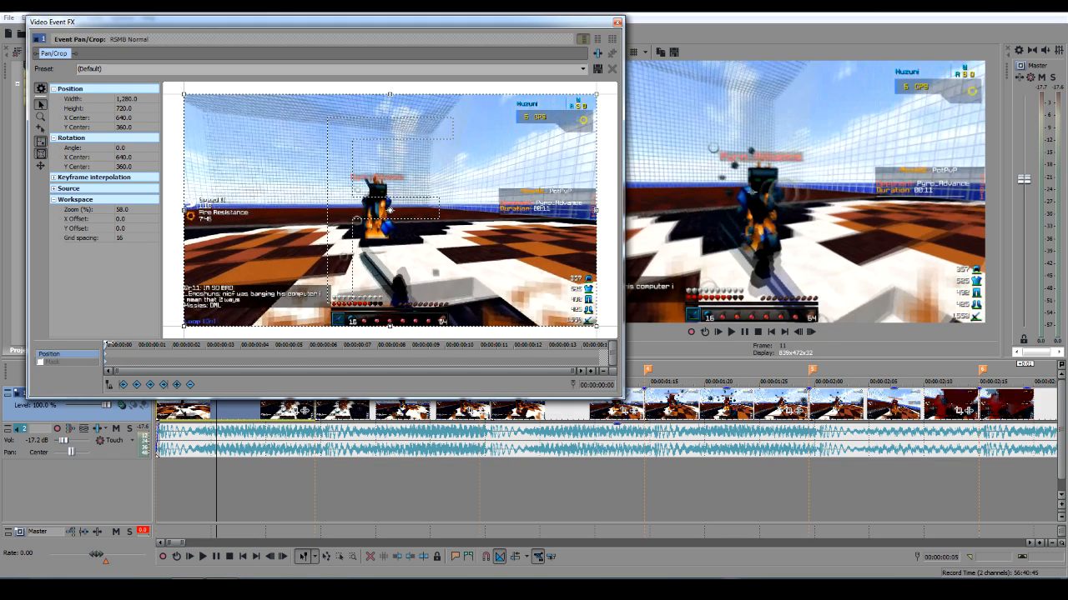
pyautogui.moveTo(111, 342); pyautogui.dragTo(153, 342)
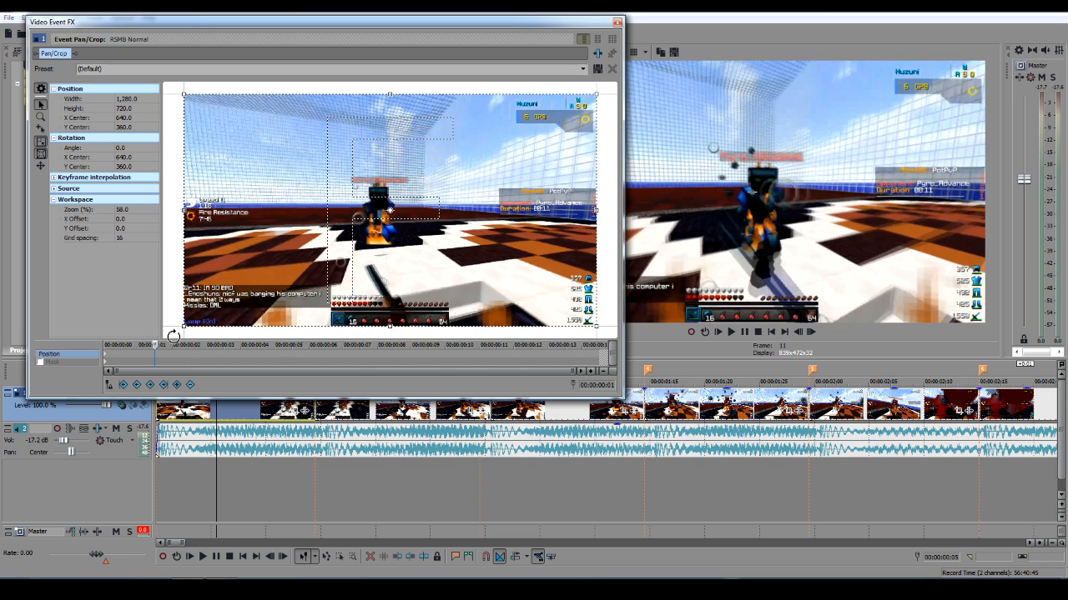
pyautogui.moveTo(391, 325); pyautogui.dragTo(402, 320)
pyautogui.rightClick(390, 295)
pyautogui.click(413, 304)
pyautogui.moveTo(187, 211); pyautogui.dragTo(195, 212)
pyautogui.moveTo(200, 94)
pyautogui.mouseDown()
pyautogui.moveTo(179, 97)
pyautogui.moveTo(201, 100)
pyautogui.mouseUp()
pyautogui.rightClick(210, 110)
pyautogui.click(236, 119)
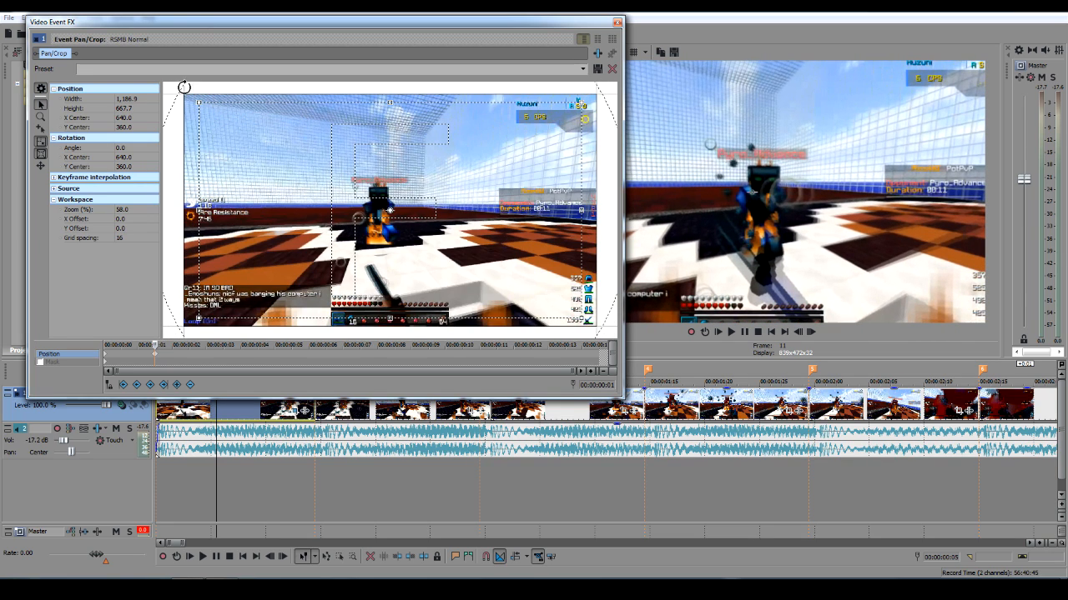
pyautogui.moveTo(178, 92); pyautogui.dragTo(208, 150)
pyautogui.rightClick(208, 152)
pyautogui.click(227, 159)
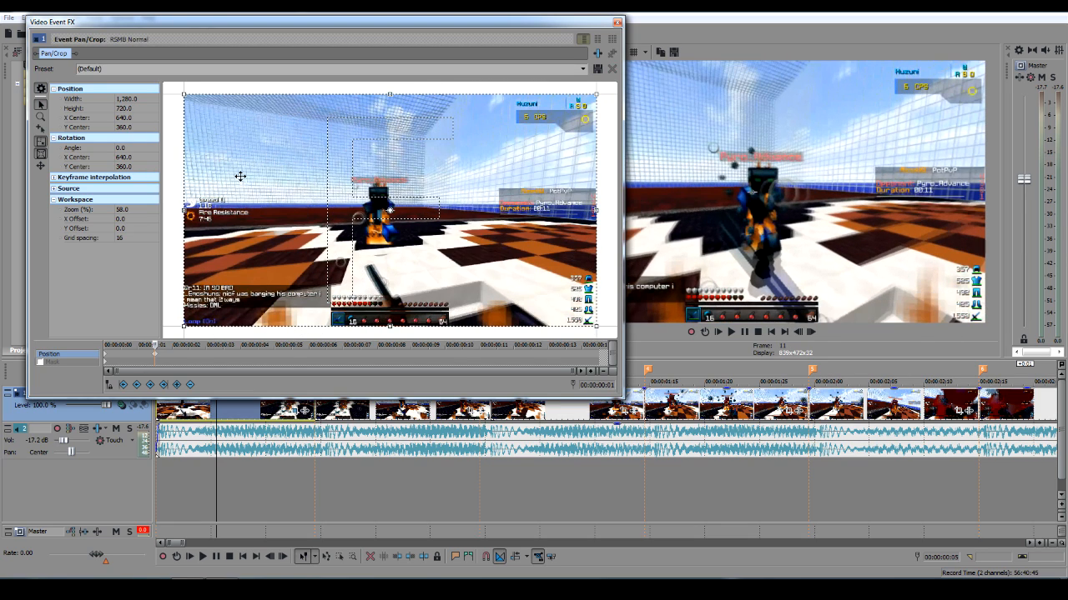
# Step: Shrink the crop frame to about 1,200.7 × 675.4 at 00:00:00;01 and restore it to full size at 00:00:00;14
pyautogui.moveTo(184, 210); pyautogui.dragTo(197, 212)
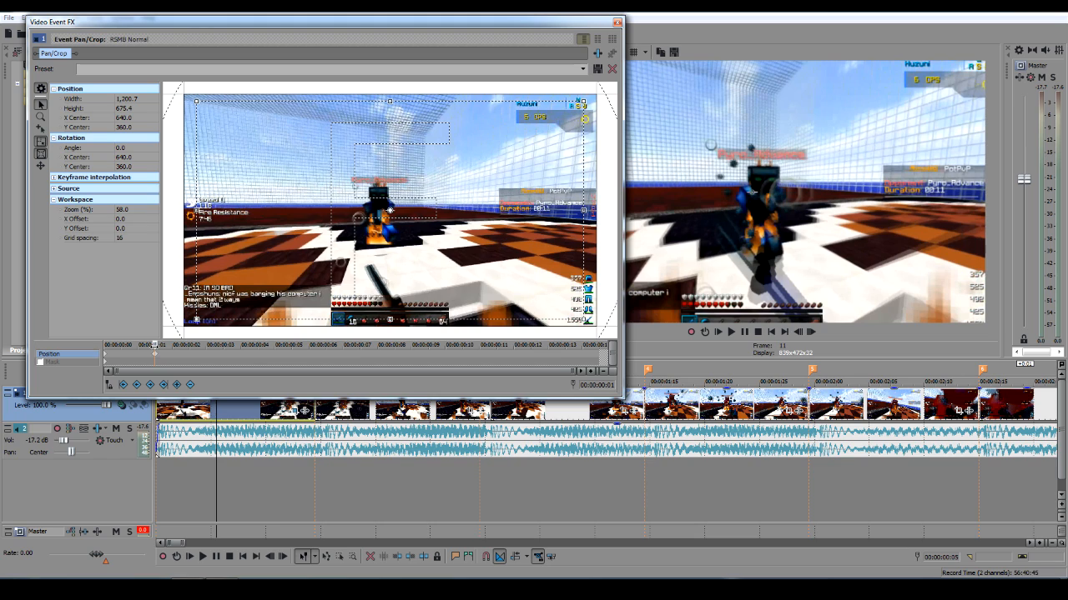
pyautogui.moveTo(154, 346); pyautogui.dragTo(515, 367)
pyautogui.rightClick(473, 288)
pyautogui.click(498, 297)
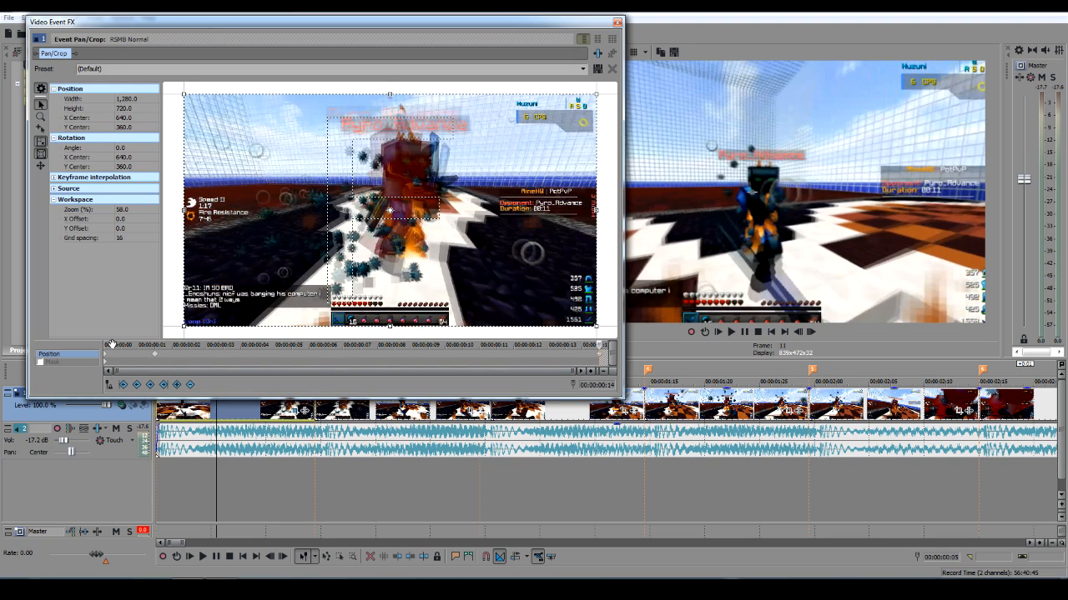
pyautogui.click(104, 345)
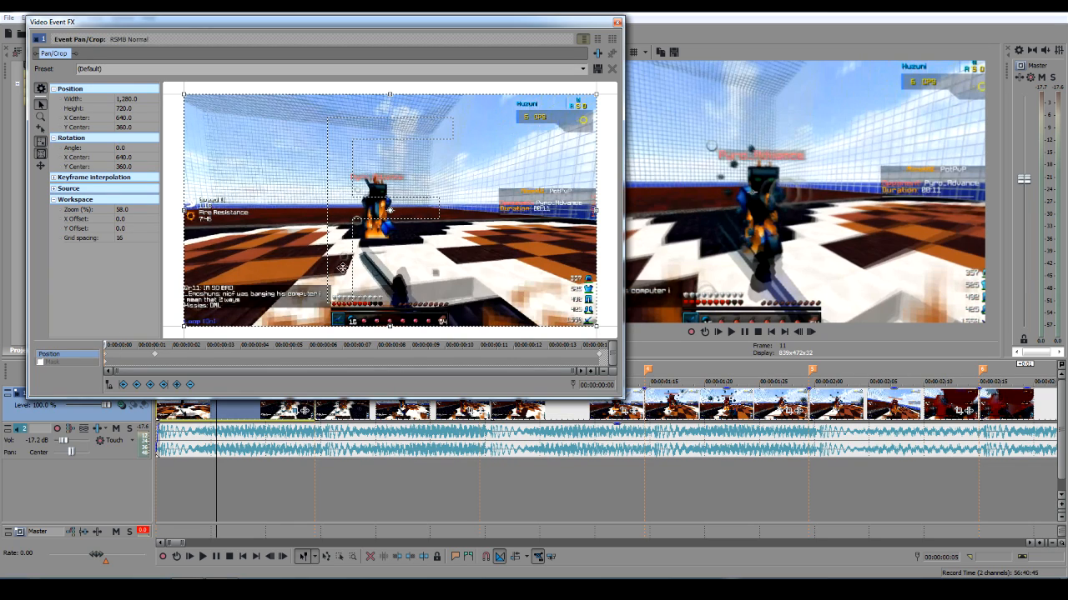
pyautogui.moveTo(104, 344); pyautogui.dragTo(597, 335)
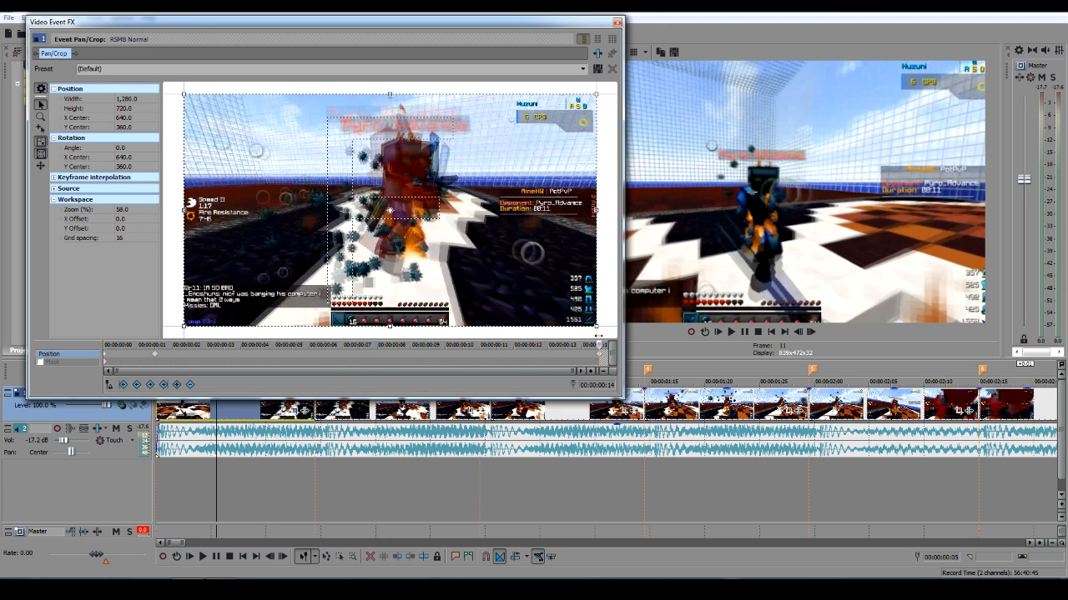
pyautogui.click(617, 22)
# Step: Play the opening segments from the start to check the first segment's zoom against the beat
pyautogui.press('space')
pyautogui.press('space')
pyautogui.press('space')
pyautogui.press('space')
pyautogui.press('space')
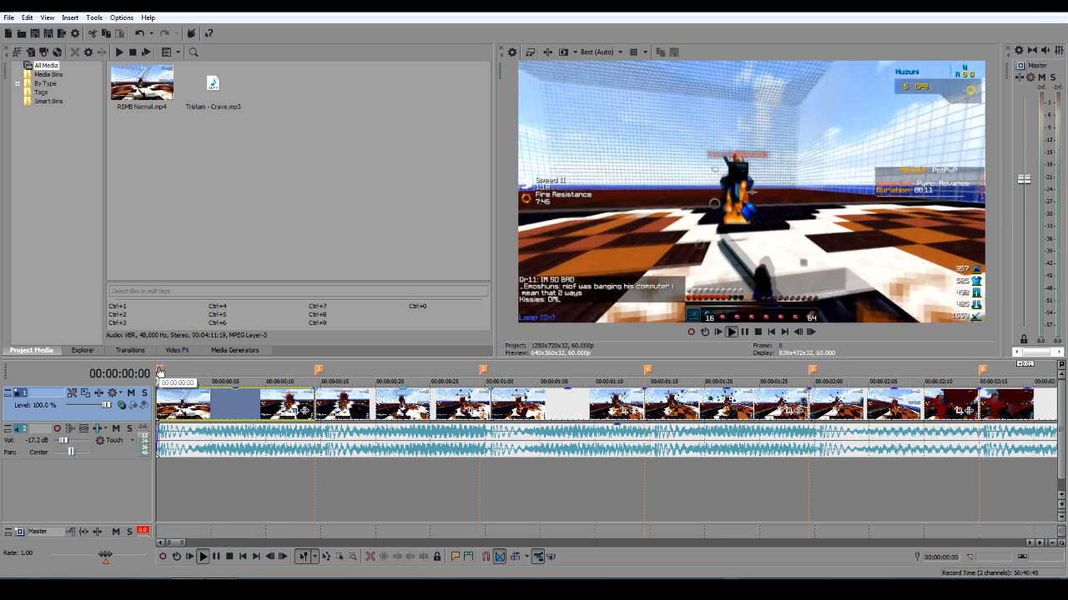
pyautogui.press('Return')
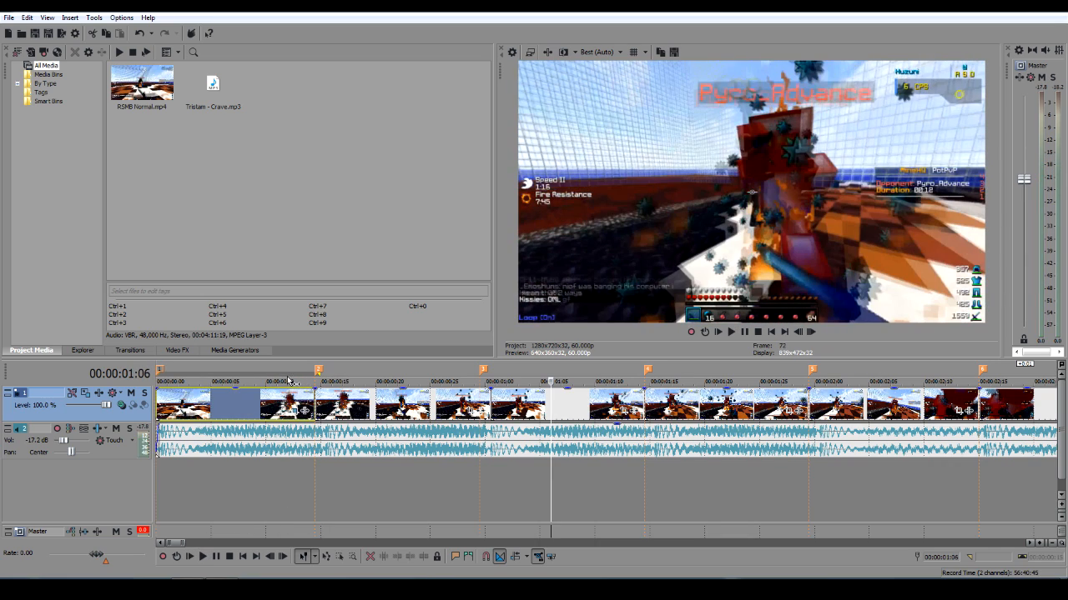
pyautogui.click(160, 369)
pyautogui.press('space')
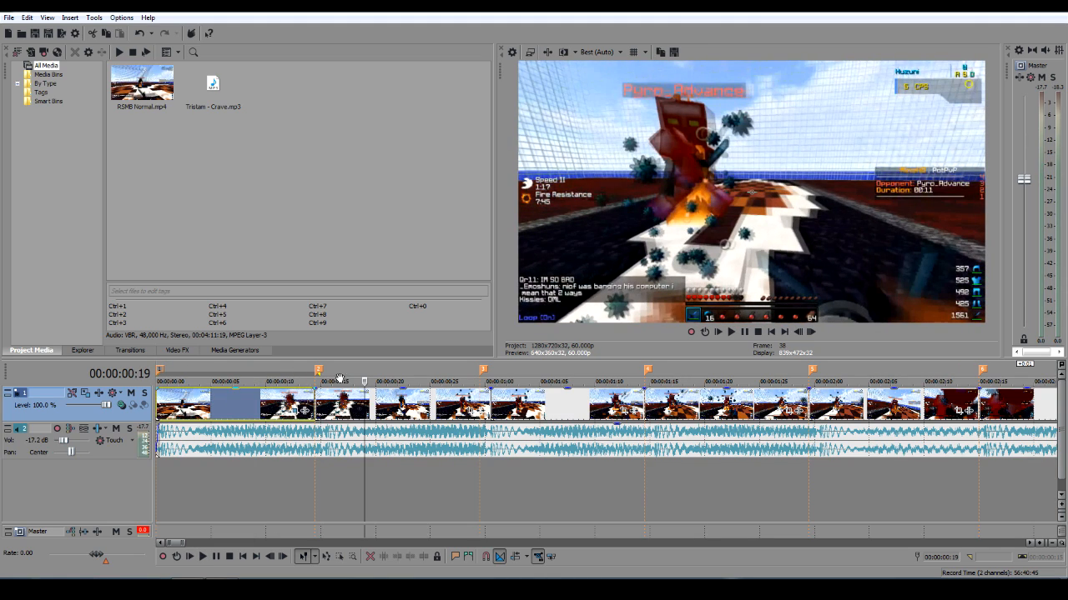
# Step: Try enlarging the first segment's crop frame to about 1,347.8 × 758.1 at 00:00:00;01 and play the segment back
pyautogui.click(298, 410)
pyautogui.click(156, 360)
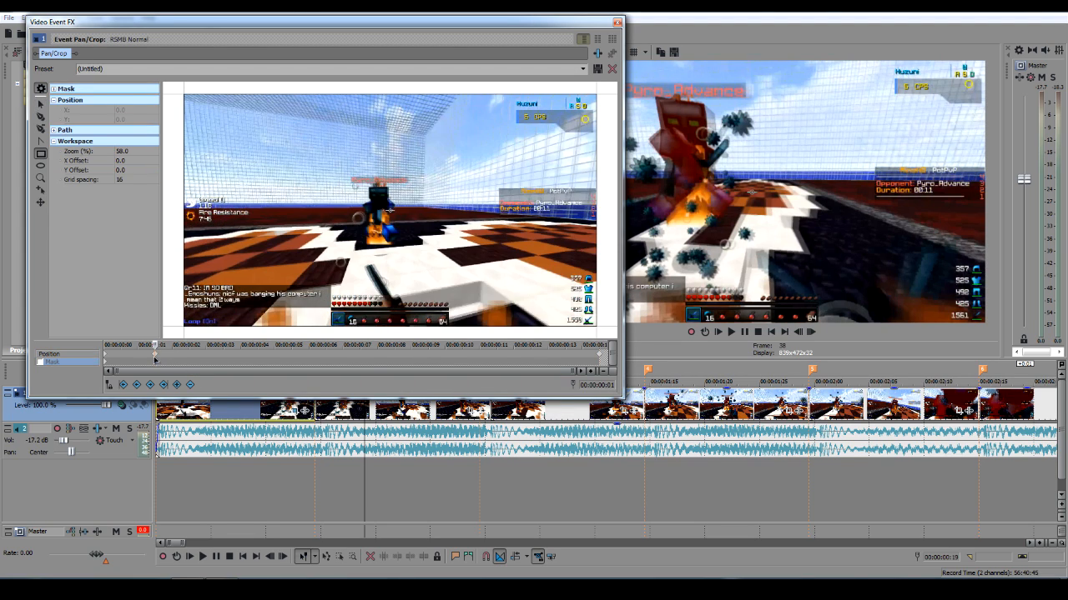
pyautogui.scroll(-2, 401, 311)
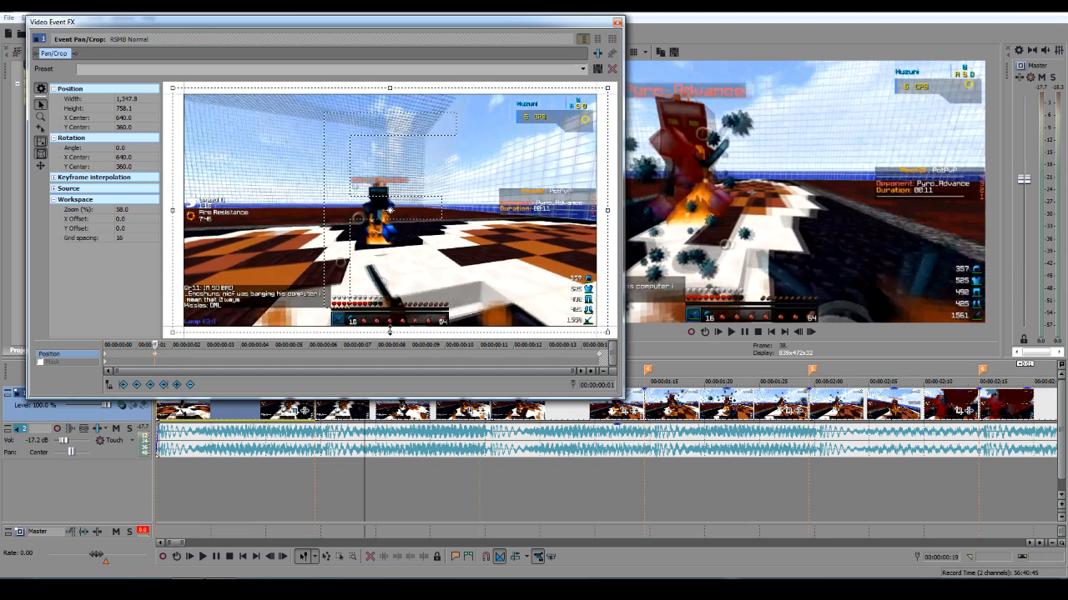
pyautogui.click(617, 23)
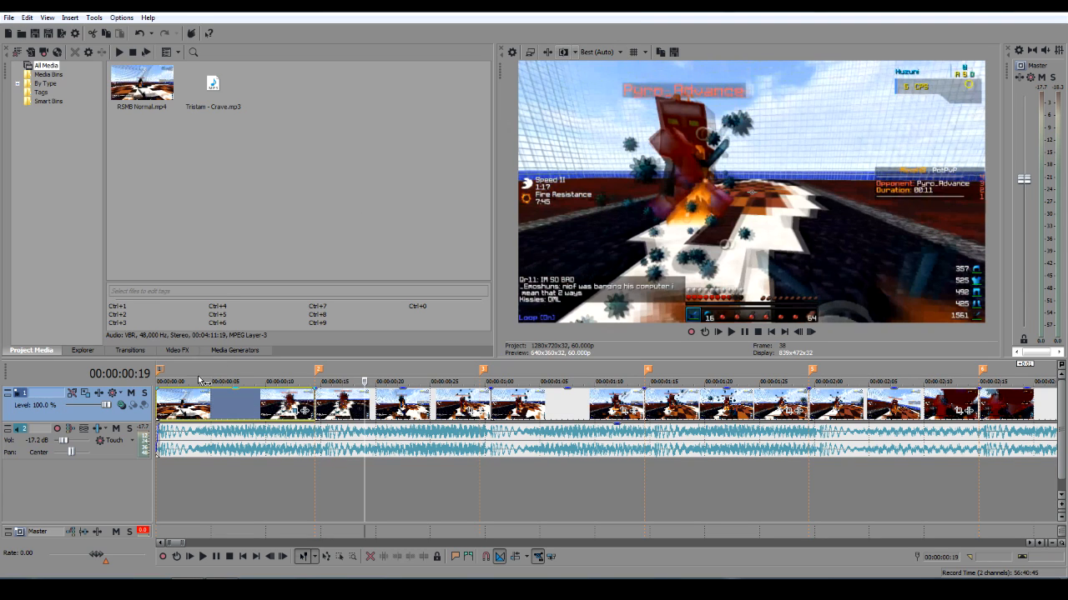
pyautogui.click(161, 371)
pyautogui.press('space')
pyautogui.press('Return')
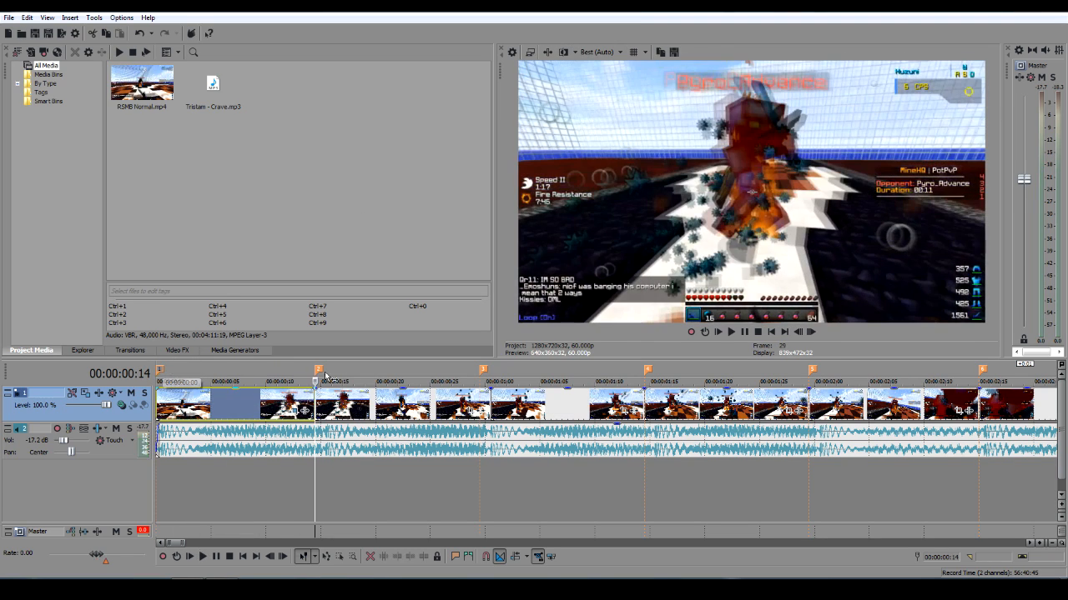
# Step: Set the first segment's crop frame back to about 1,200.7 × 675.4 at 00:00:00;01 and scrub around that keyframe
pyautogui.click(300, 411)
pyautogui.moveTo(384, 335); pyautogui.dragTo(389, 321)
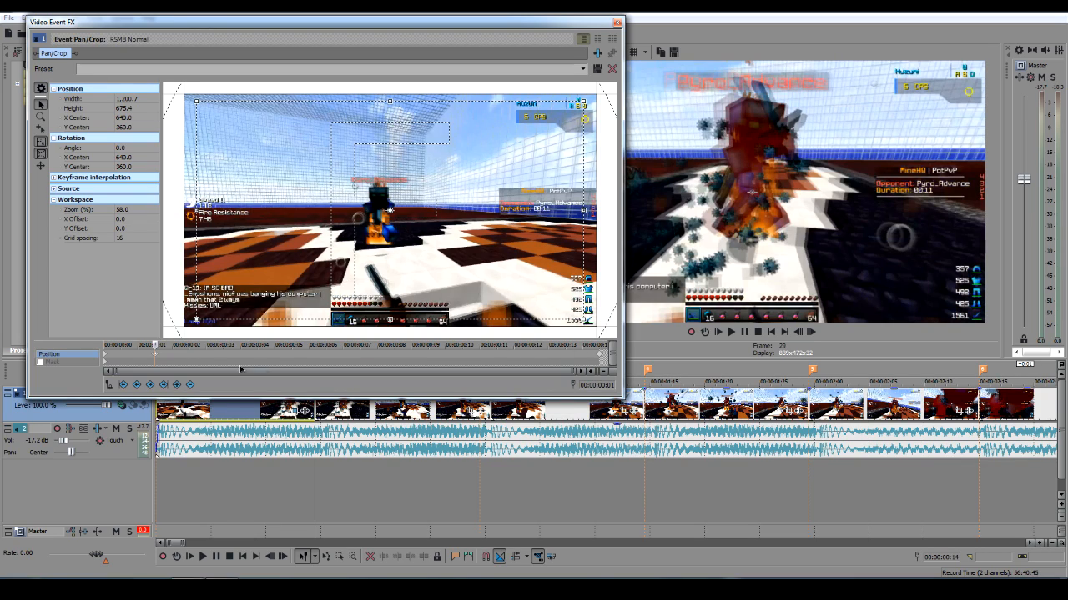
pyautogui.moveTo(146, 346); pyautogui.dragTo(119, 344)
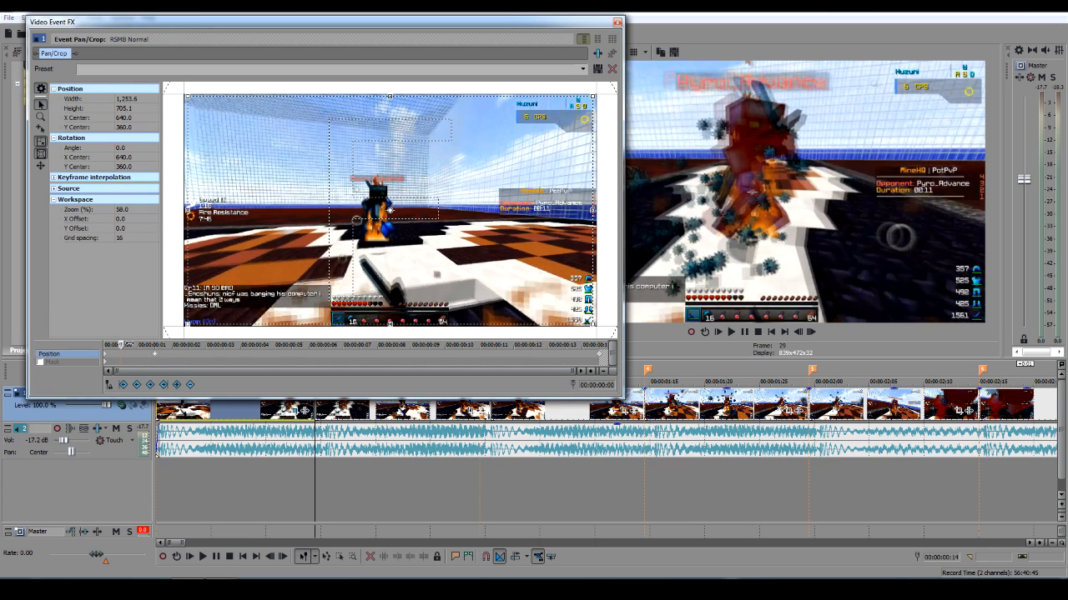
pyautogui.click(138, 344)
pyautogui.moveTo(128, 344); pyautogui.dragTo(155, 345)
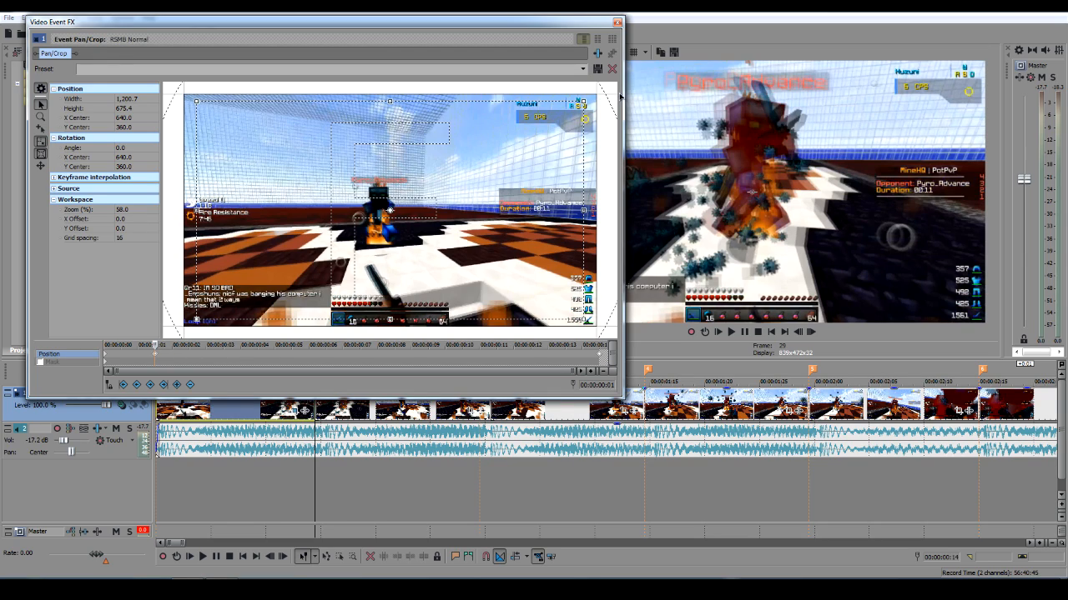
pyautogui.click(618, 22)
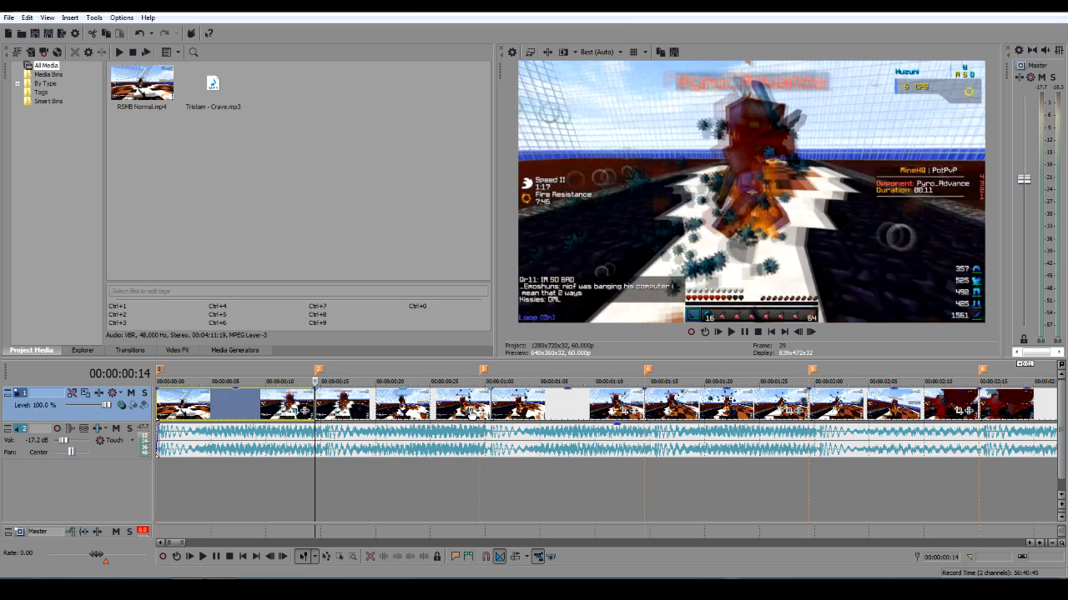
# Step: Paste the 1,200.7 × 675.4 crop keyframe into the second segment's Pan/Crop at 00:00:00;01
pyautogui.click(471, 411)
pyautogui.moveTo(106, 343); pyautogui.dragTo(148, 344)
pyautogui.hotkey('ctrl', 'v')
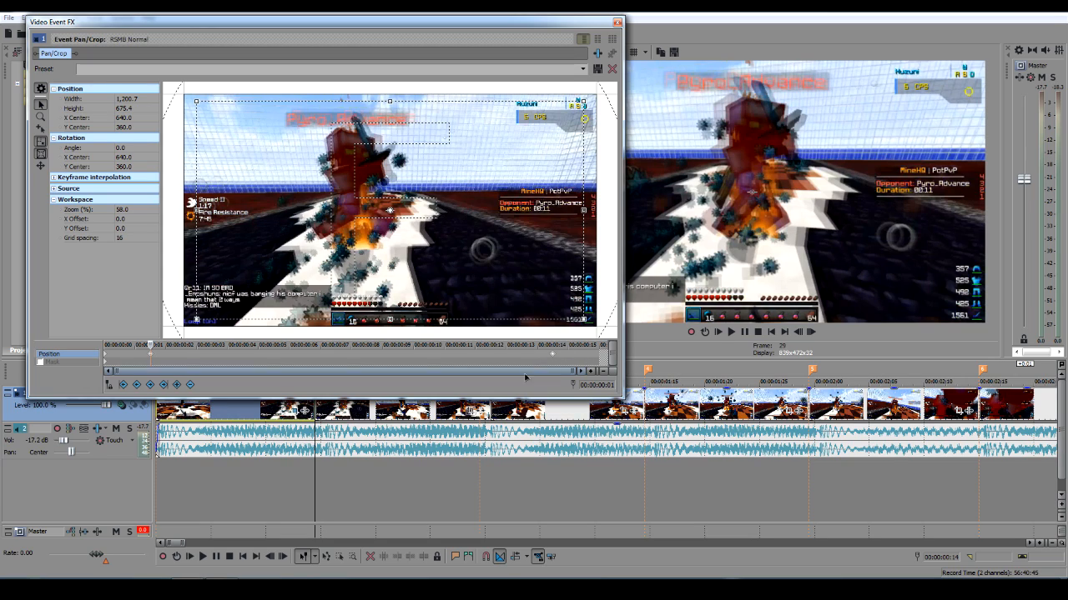
pyautogui.scroll(-2, 622, 411)
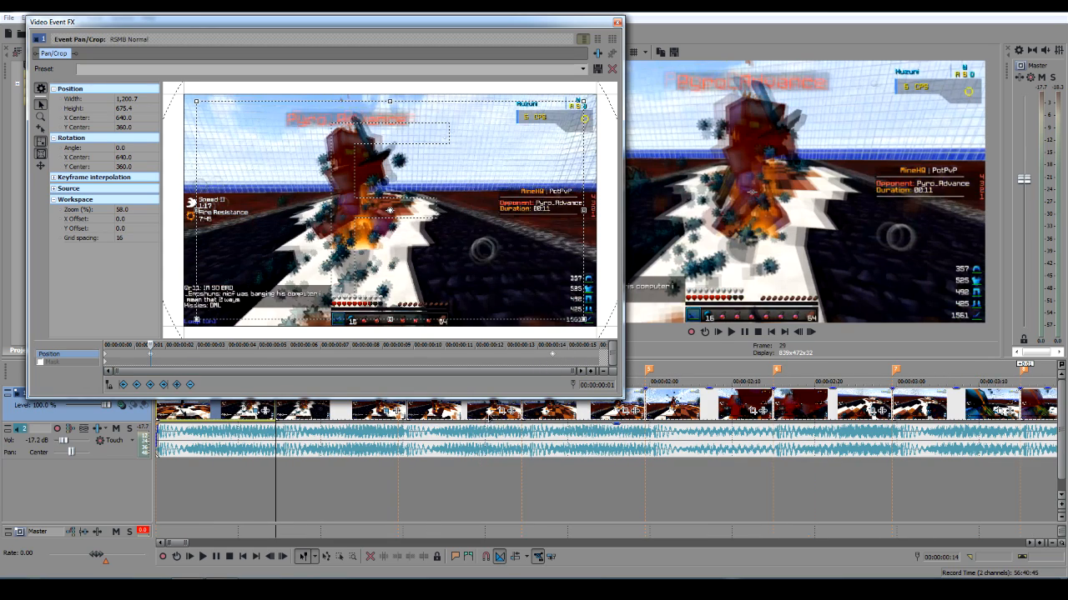
# Step: Repeat the Pan/Crop zoom keyframe at 00:00:00;01 on the following segments along the video track
pyautogui.click(501, 414)
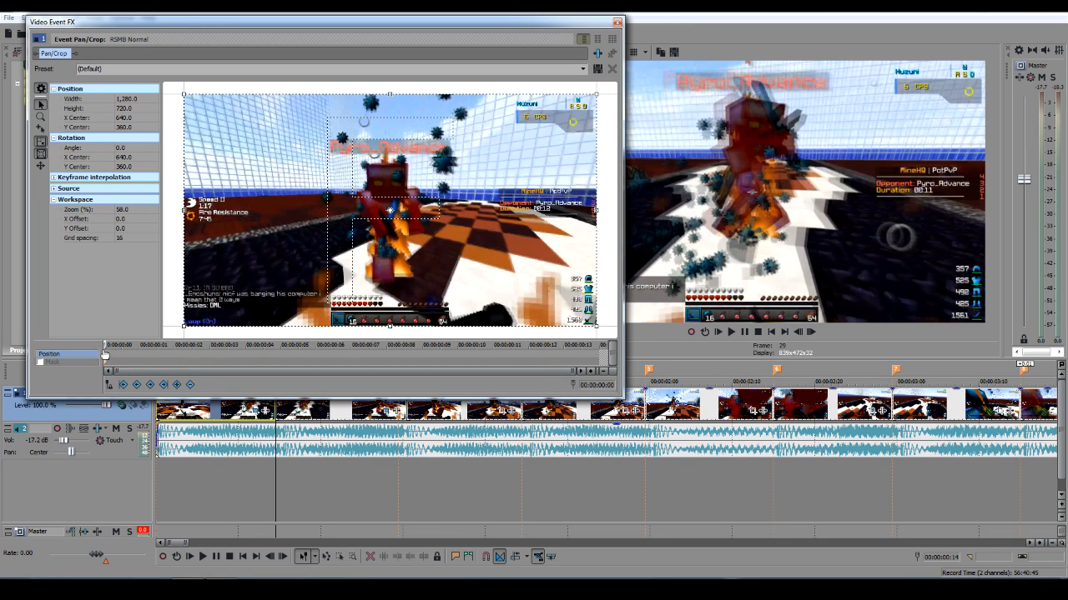
pyautogui.click(625, 411)
pyautogui.click(752, 411)
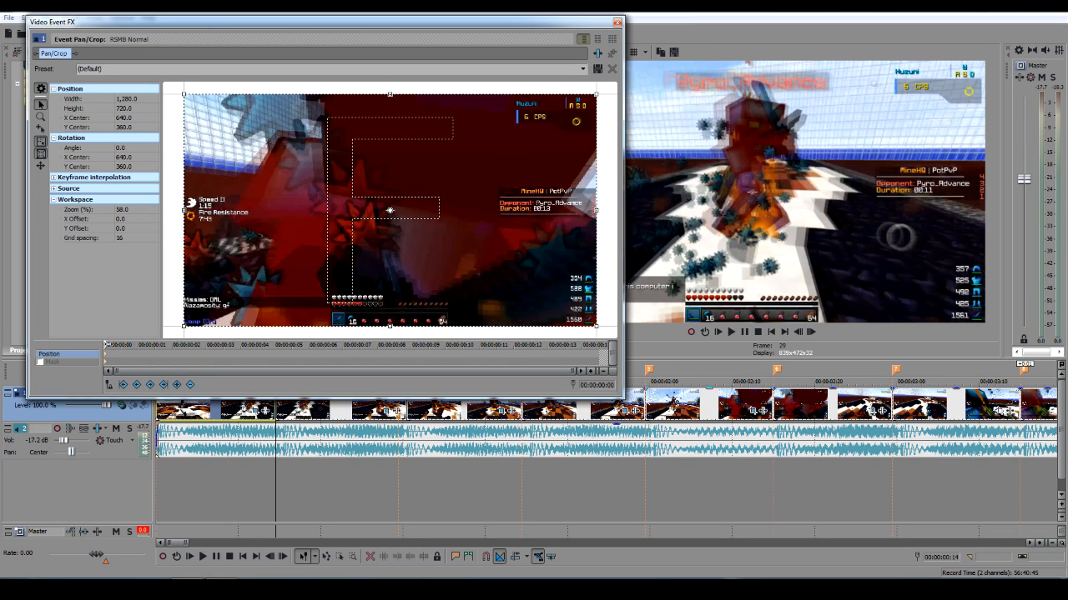
pyautogui.click(153, 345)
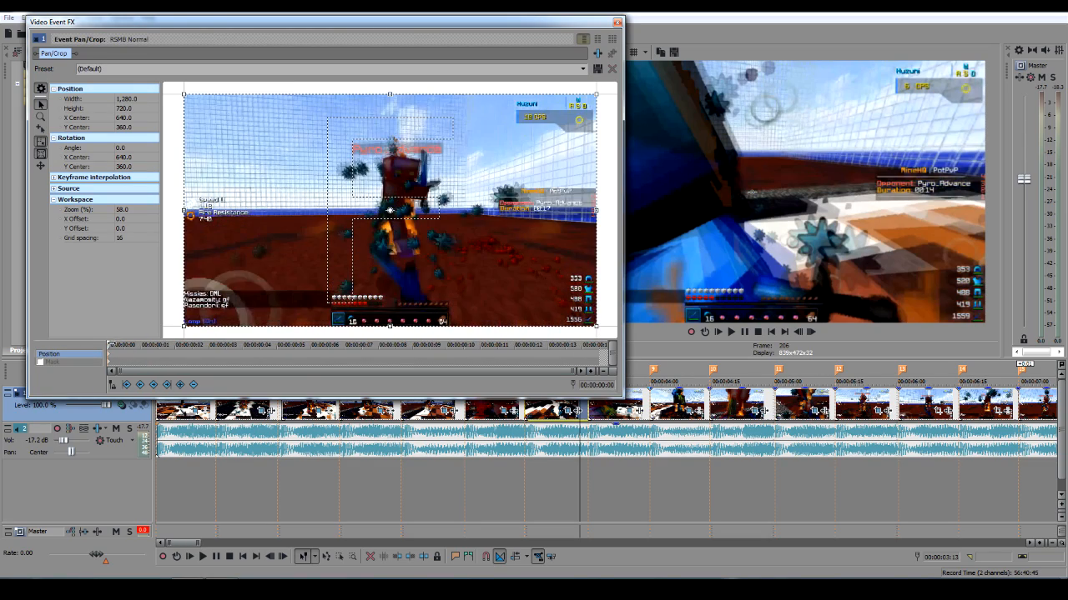
pyautogui.scroll(-1, 891, 431)
pyautogui.click(918, 411)
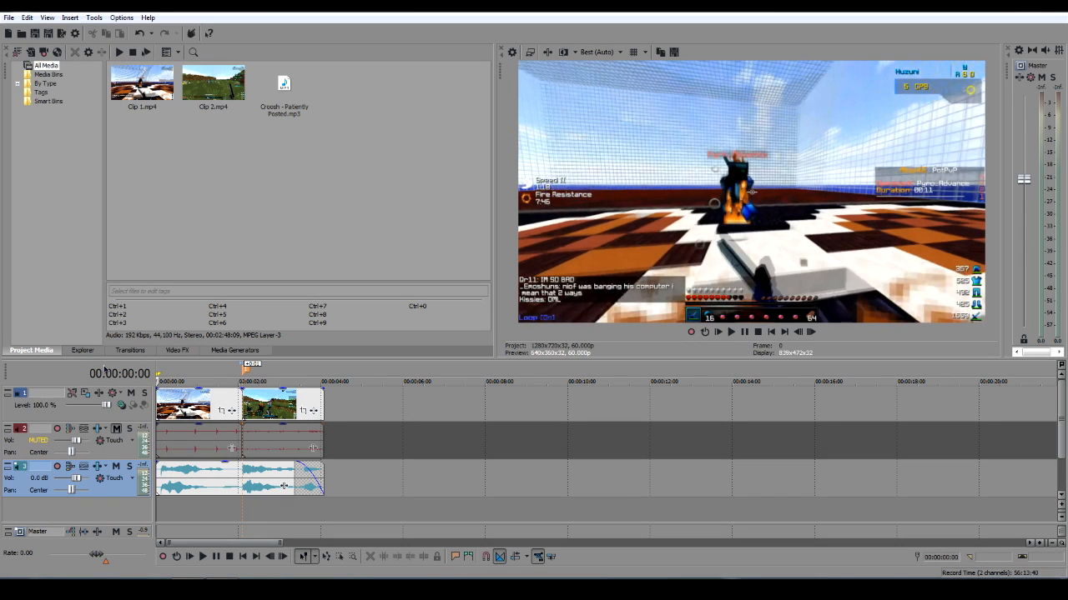
# Step: Step frame by frame through the cut between Clip 1 and Clip 2 to examine how it meets the marker
pyautogui.click(238, 376)
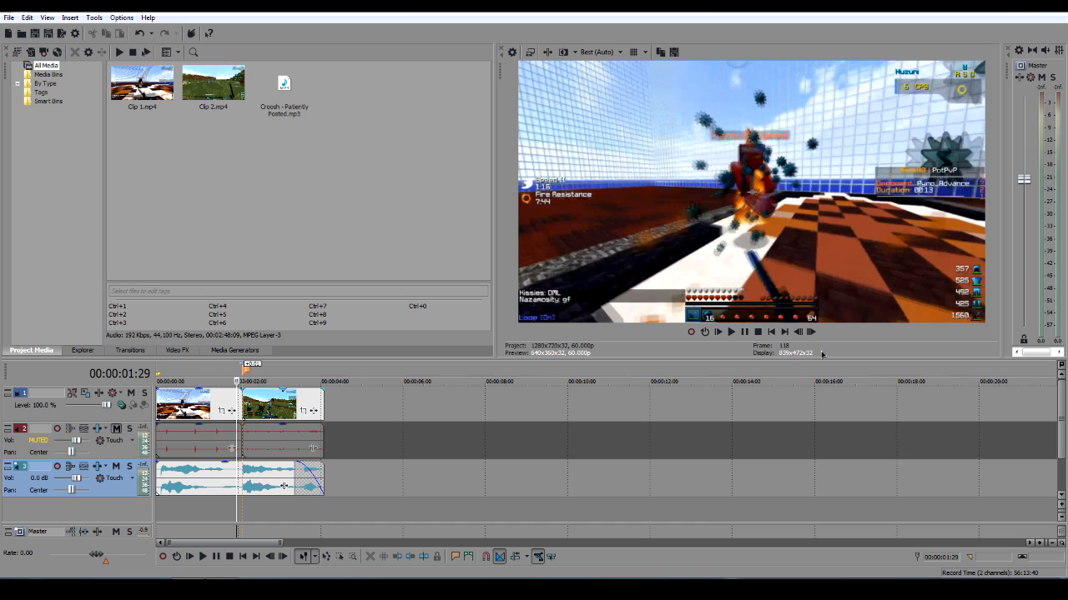
pyautogui.click(810, 331)
pyautogui.click(811, 331)
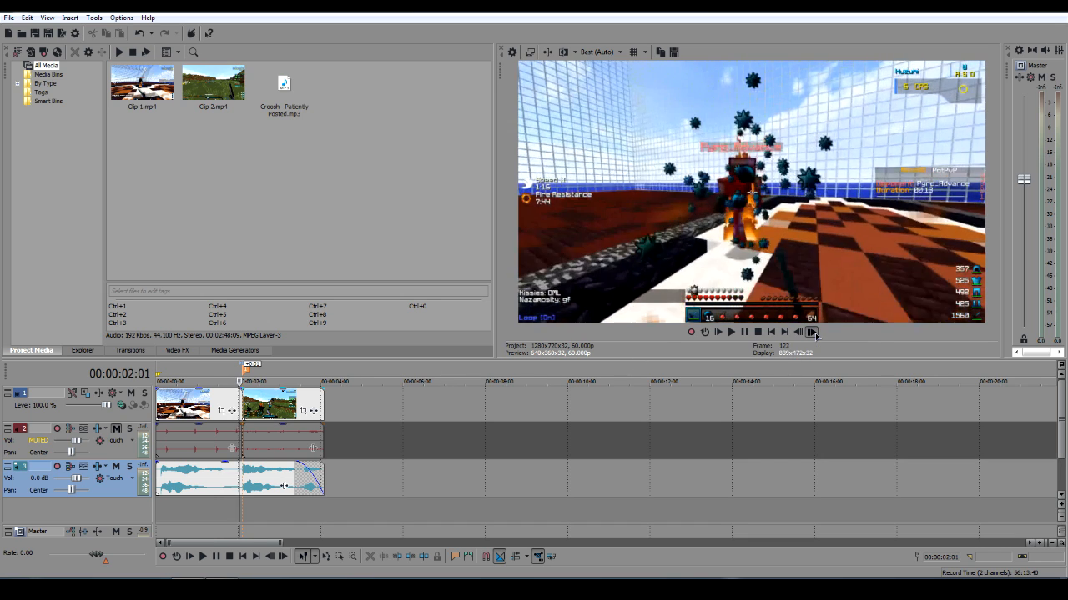
pyautogui.click(814, 334)
pyautogui.click(812, 335)
pyautogui.click(216, 379)
pyautogui.click(245, 380)
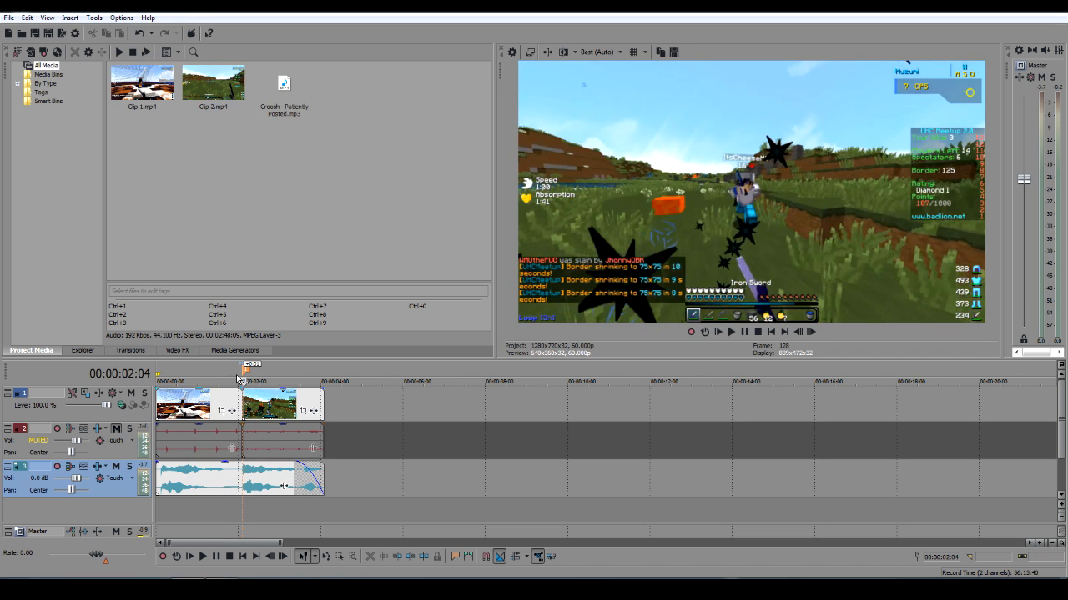
pyautogui.click(236, 380)
pyautogui.click(810, 332)
pyautogui.doubleClick(811, 332)
pyautogui.click(810, 334)
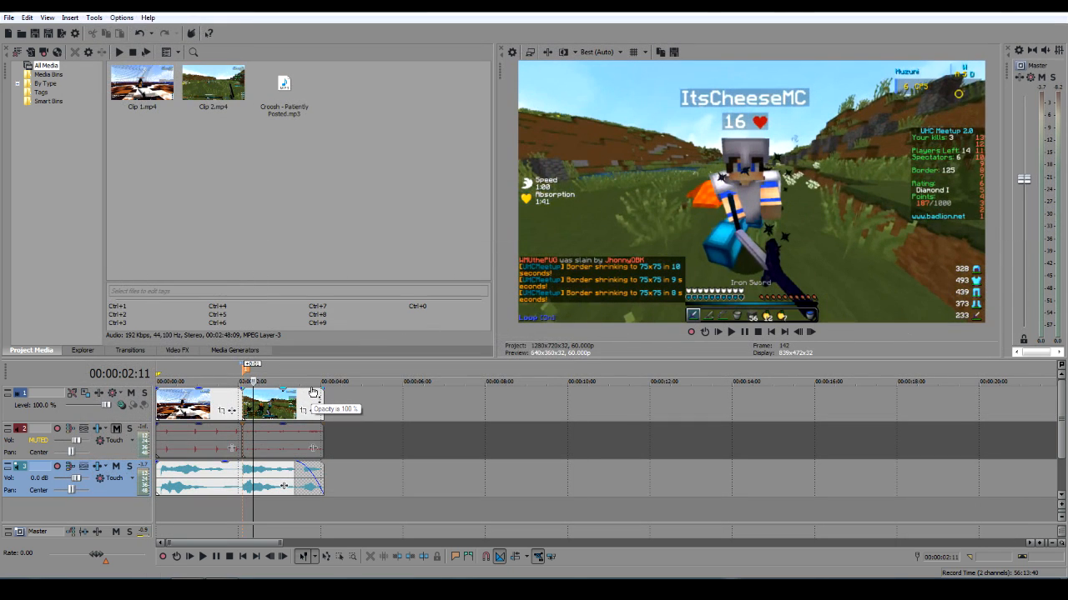
# Step: Add the default S_Swish3D transition from the Sapphire Transitions at the cut between Clip 1 and Clip 2
pyautogui.press('Home')
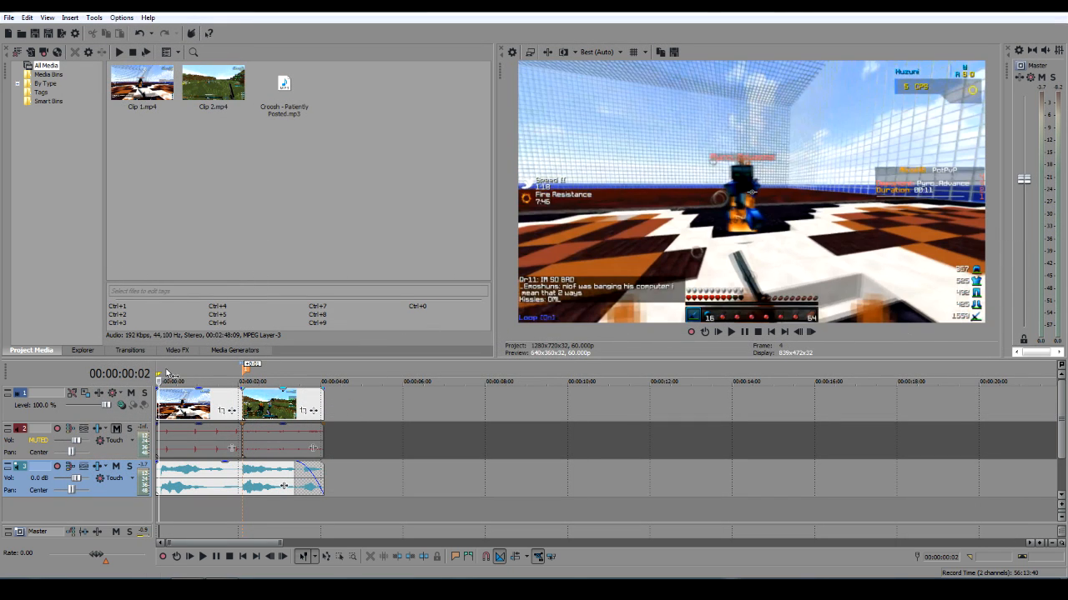
pyautogui.click(131, 350)
pyautogui.moveTo(155, 129); pyautogui.dragTo(139, 236)
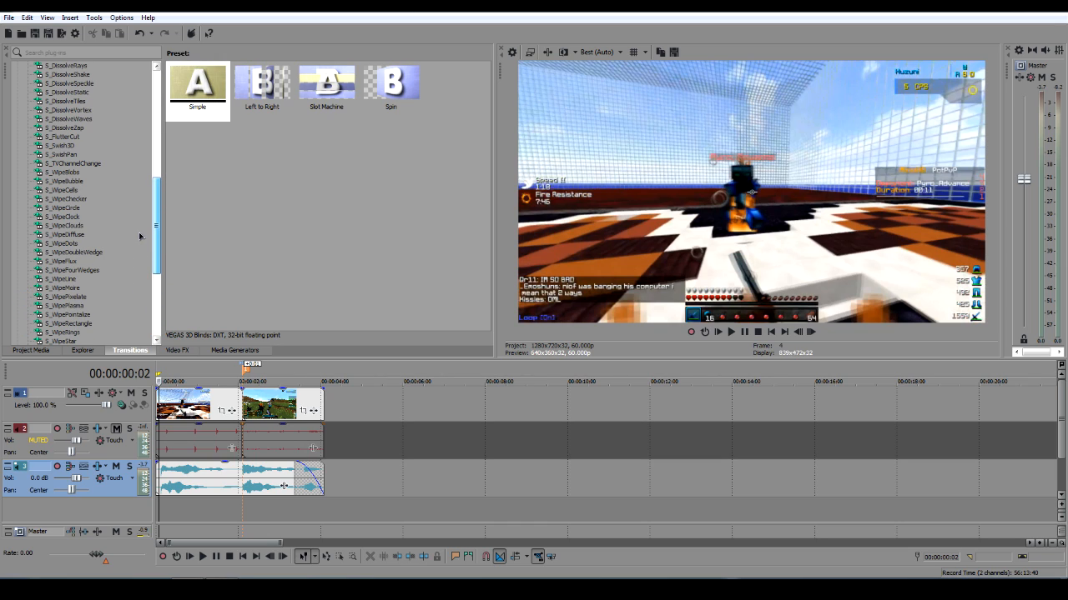
pyautogui.click(247, 372)
pyautogui.scroll(1, 380, 453)
pyautogui.scroll(5, 648, 441)
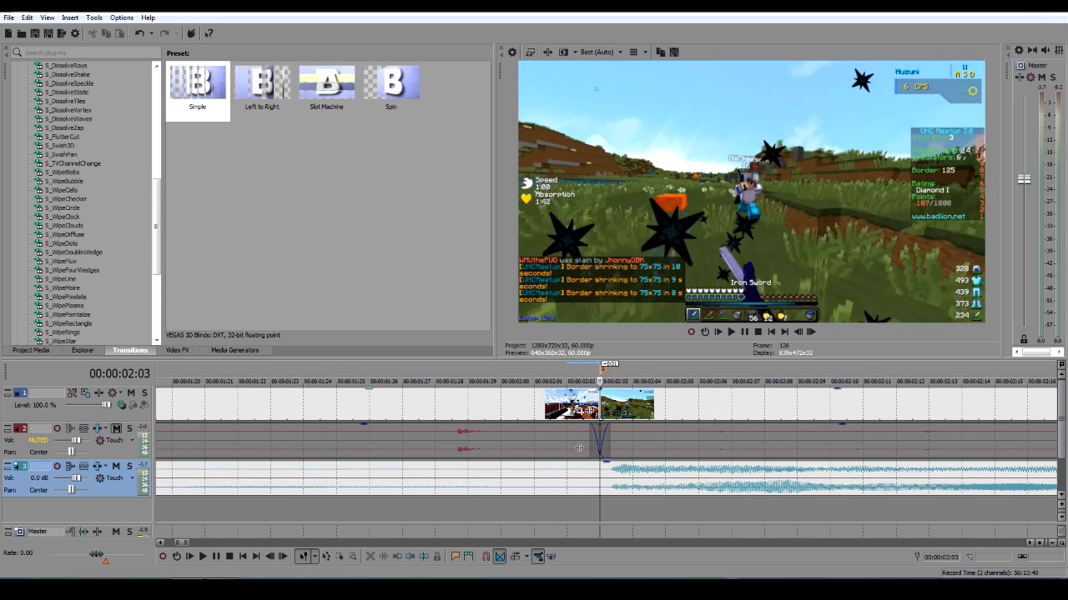
pyautogui.scroll(-3, 579, 448)
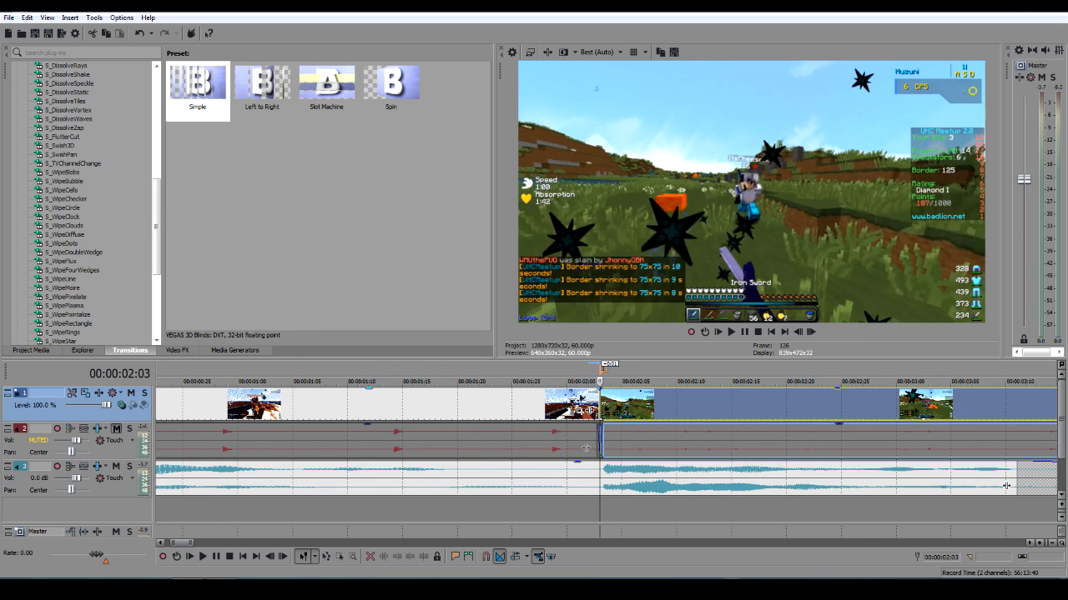
pyautogui.click(583, 378)
pyautogui.click(83, 199)
pyautogui.click(68, 216)
pyautogui.scroll(2, 69, 216)
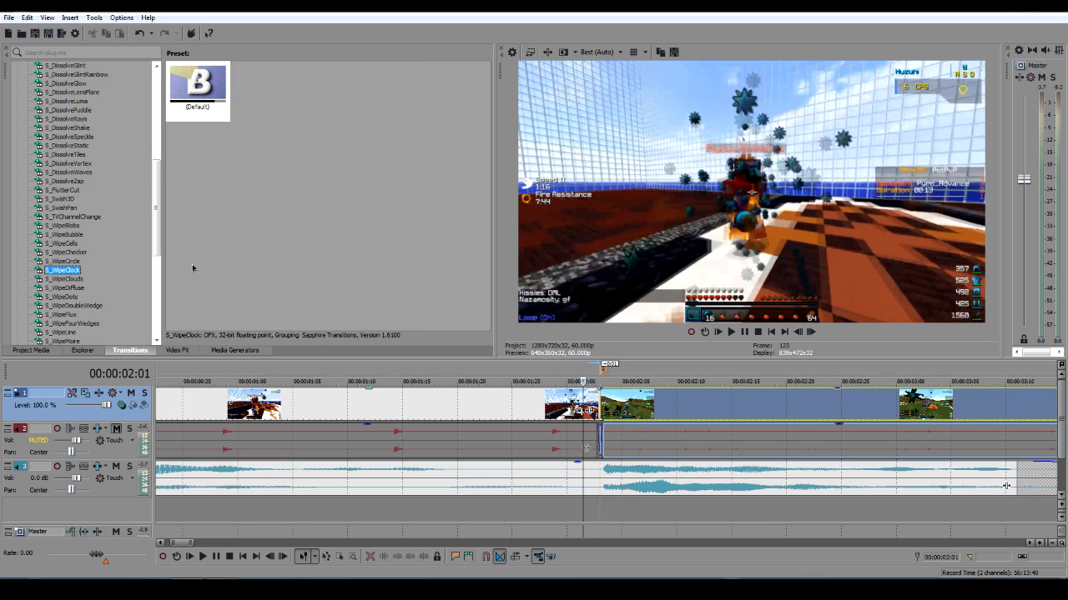
pyautogui.click(65, 200)
pyautogui.moveTo(197, 90); pyautogui.dragTo(606, 410)
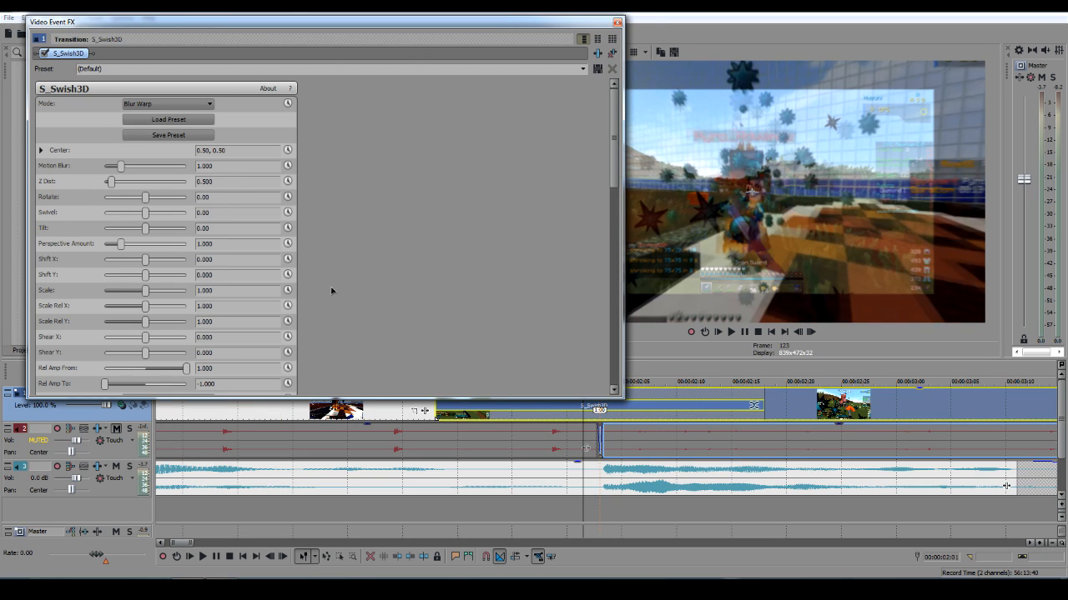
# Step: Look through the S_Swish3D settings, close them, and shorten the transition from both ends so it sits around the beat marker
pyautogui.scroll(-5, 579, 208)
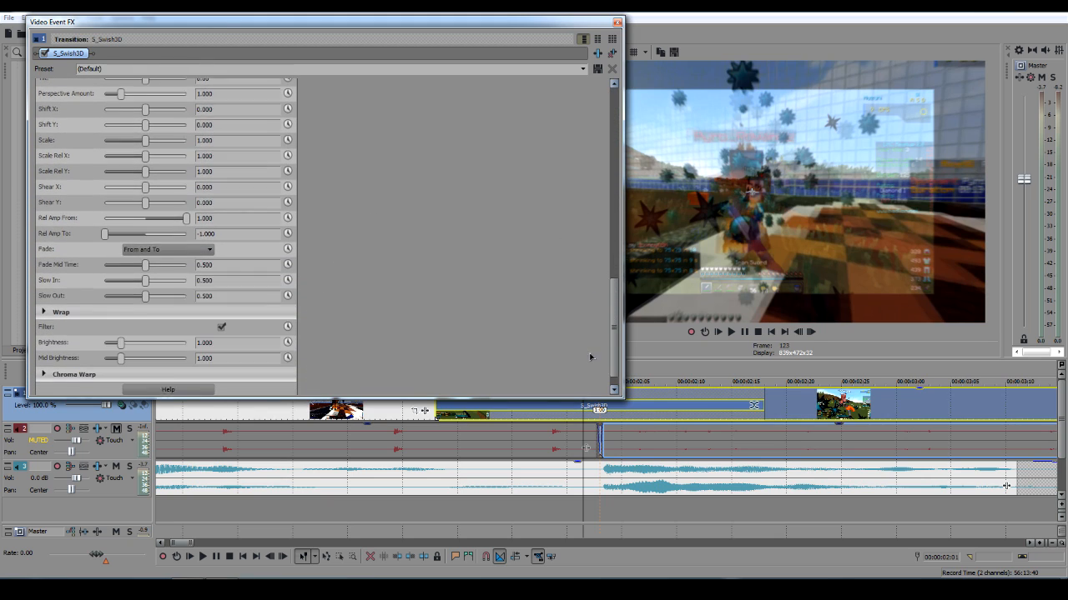
pyautogui.scroll(6, 583, 392)
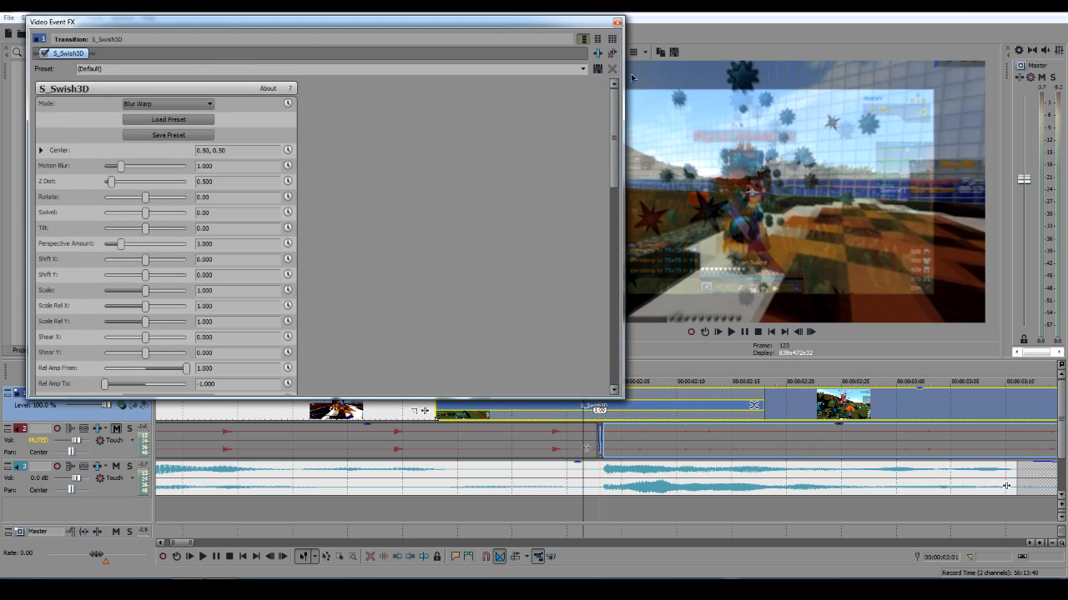
pyautogui.click(616, 23)
pyautogui.moveTo(435, 398); pyautogui.dragTo(517, 400)
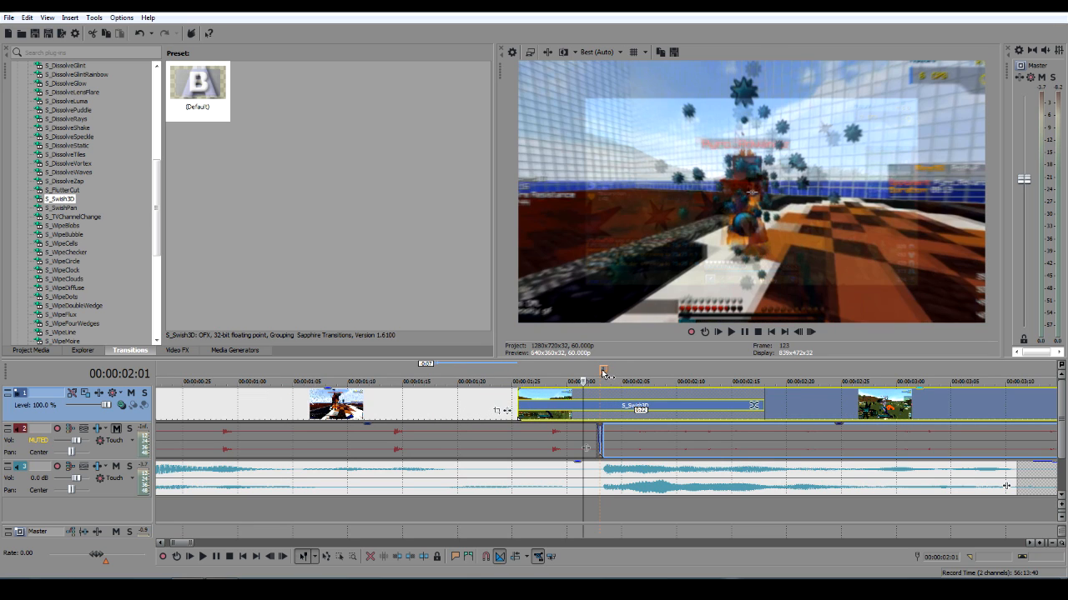
pyautogui.click(599, 400)
pyautogui.moveTo(761, 395); pyautogui.dragTo(655, 396)
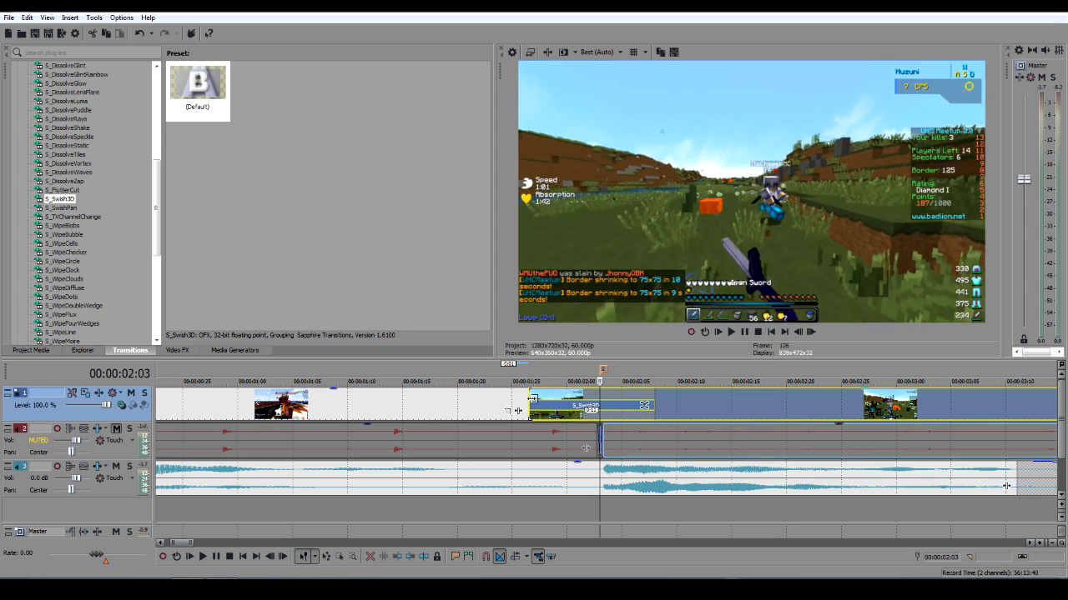
# Step: Scrub around the S_Swish3D transition and play it back to check how it meets the beat marker
pyautogui.scroll(-8, 488, 429)
pyautogui.click(249, 515)
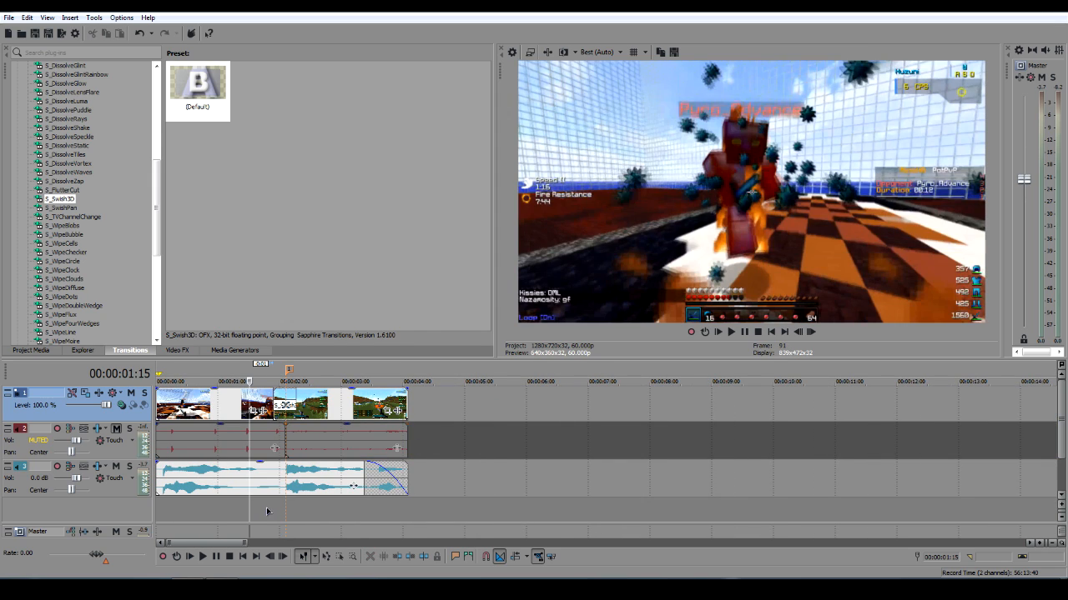
pyautogui.click(277, 401)
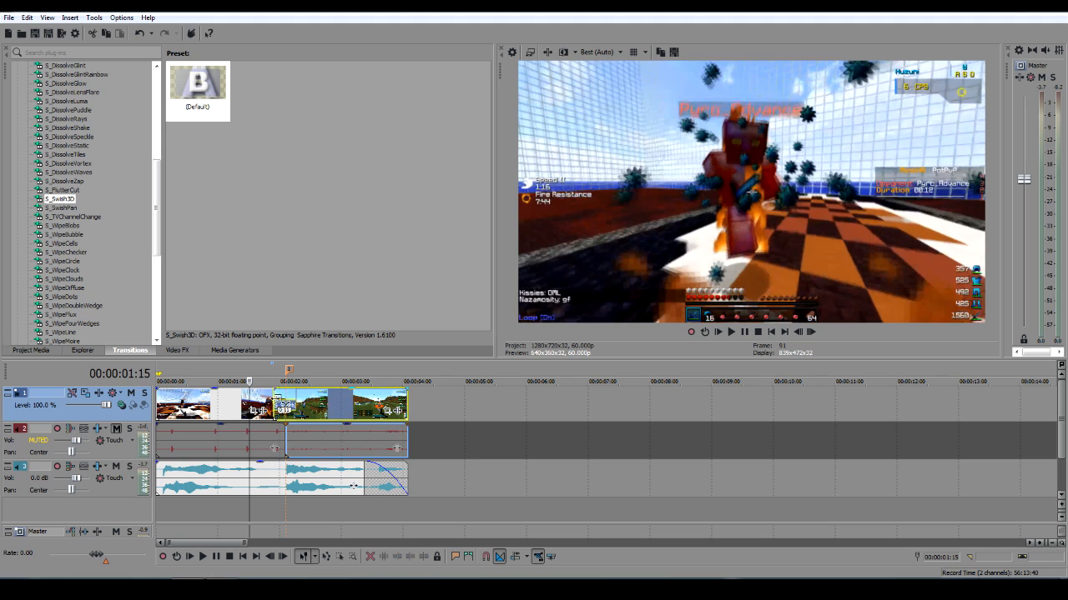
pyautogui.click(278, 374)
pyautogui.scroll(10, 278, 374)
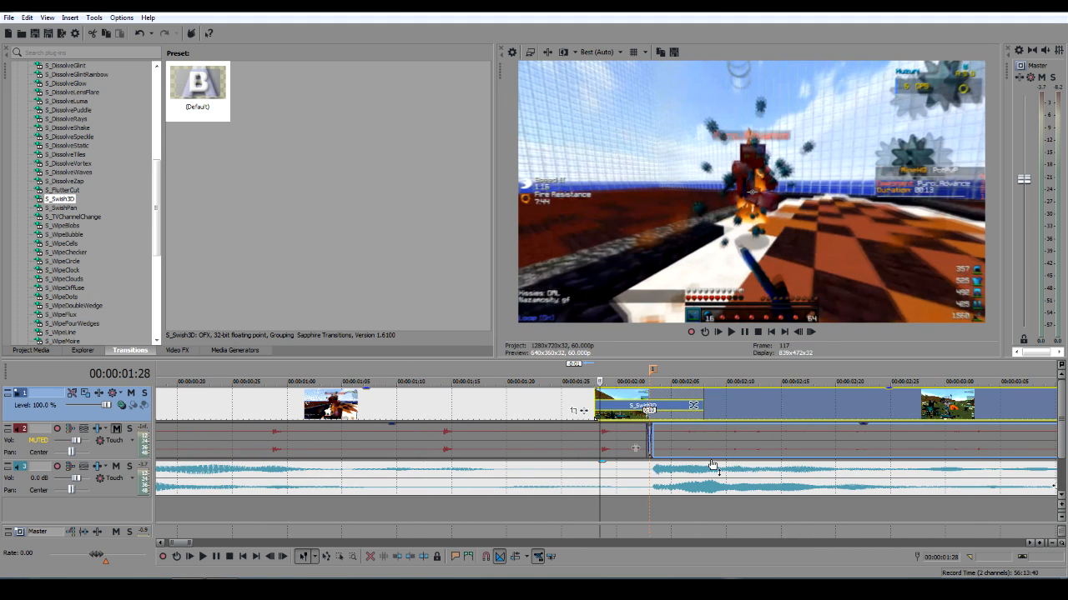
pyautogui.click(655, 373)
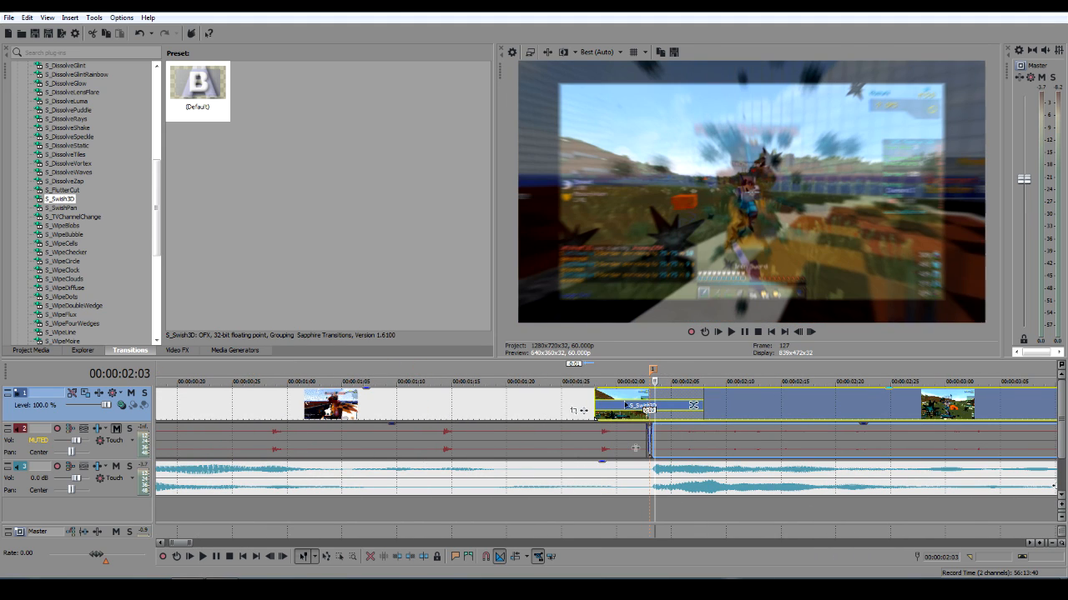
pyautogui.scroll(-6, 532, 448)
pyautogui.click(272, 380)
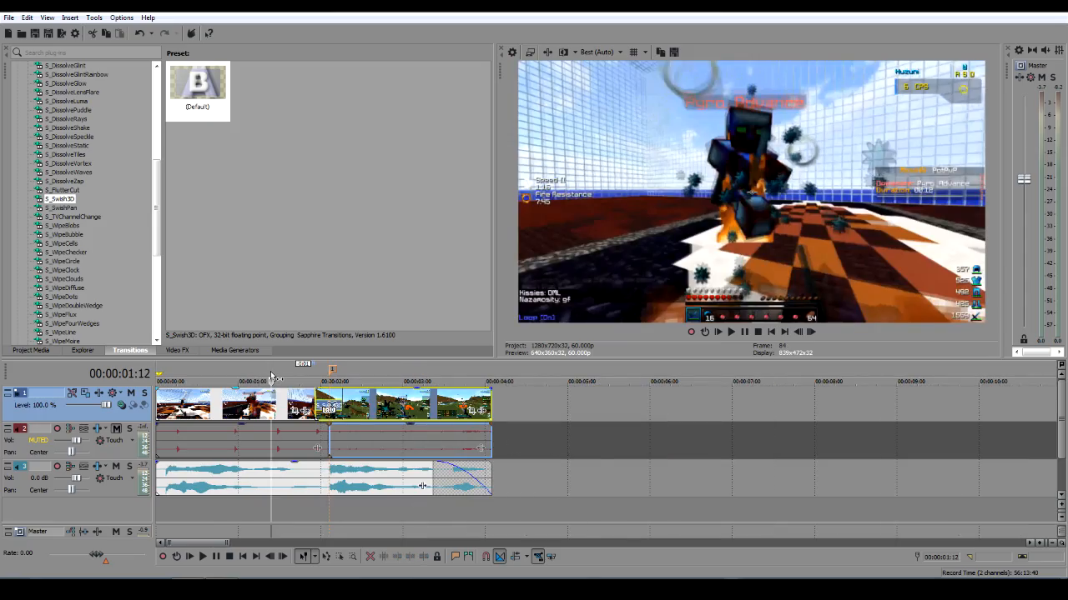
pyautogui.press('space')
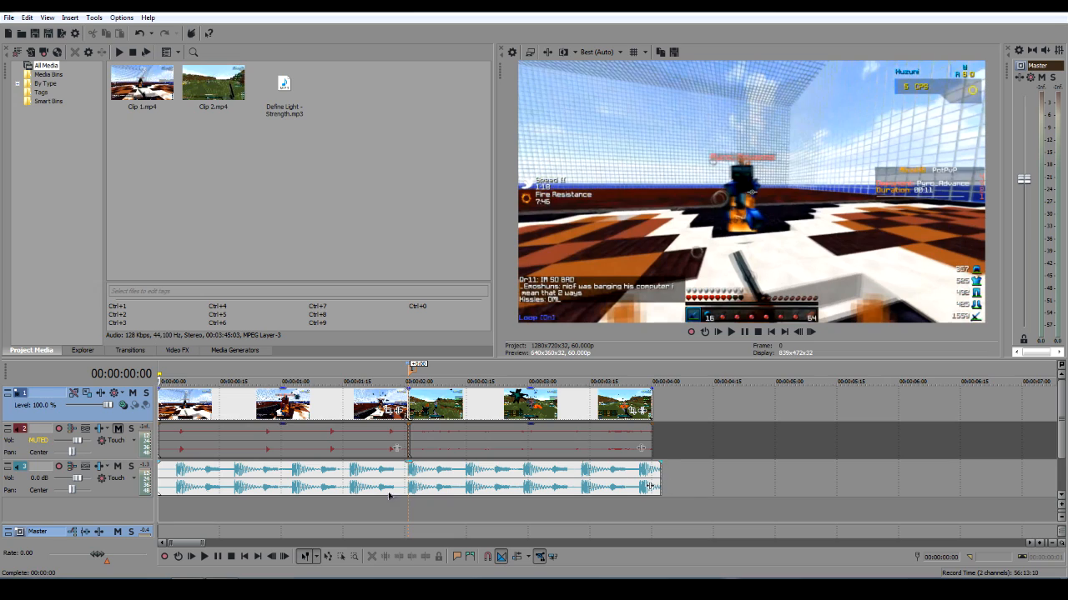
# Step: Trim the end of the Define Light - Strength.mp3 audio to line up with the end of Clip 2
pyautogui.scroll(-3, 634, 476)
pyautogui.moveTo(408, 474); pyautogui.dragTo(402, 474)
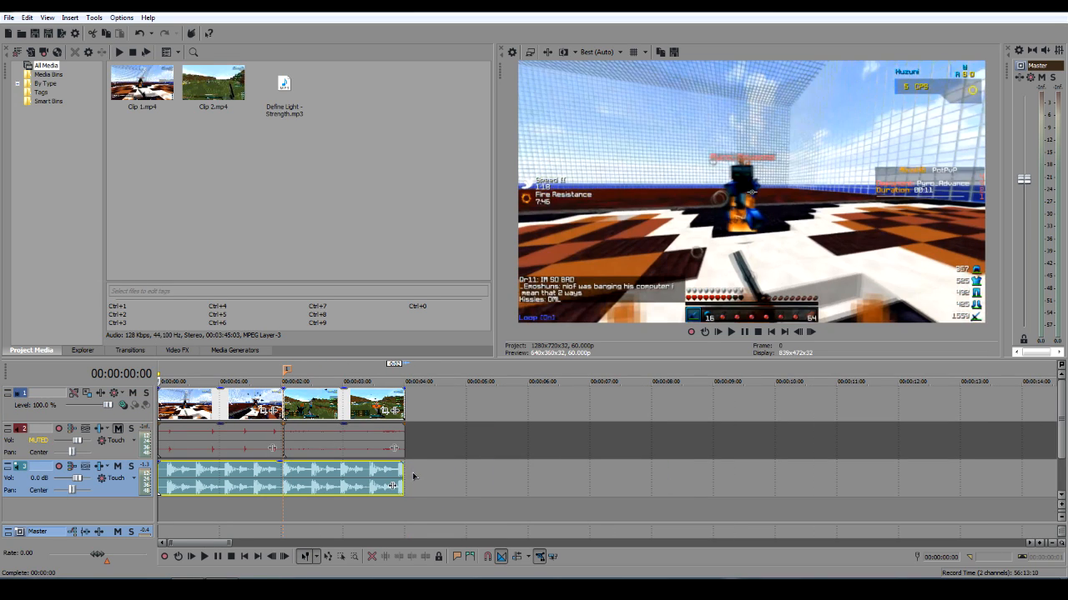
pyautogui.click(412, 476)
pyautogui.scroll(5, 412, 476)
pyautogui.moveTo(560, 474); pyautogui.dragTo(571, 474)
pyautogui.scroll(-4, 577, 478)
pyautogui.scroll(-2, 576, 478)
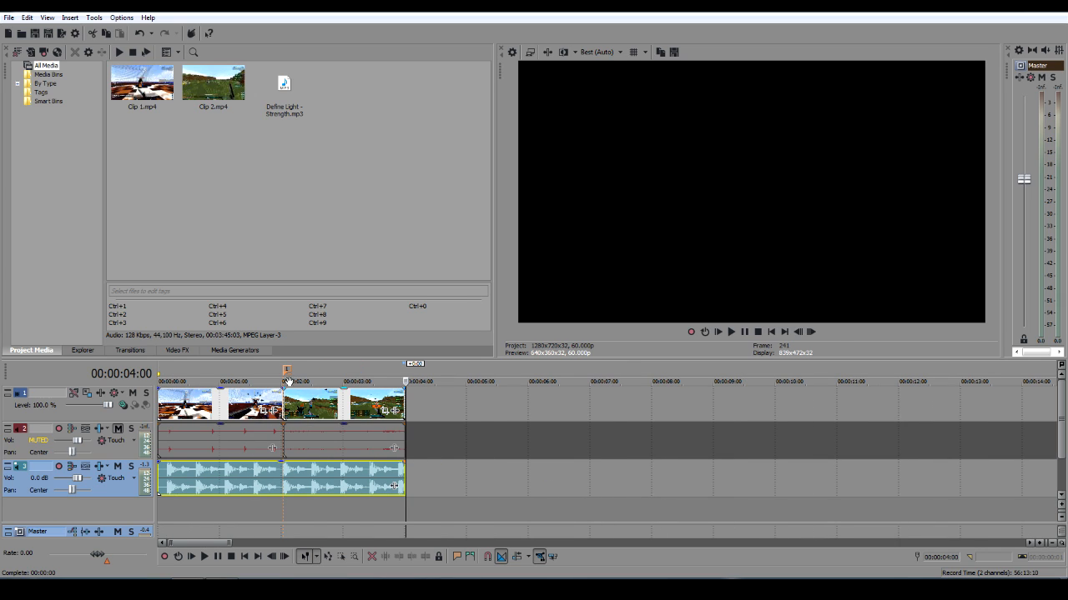
# Step: Scrub around the cut between Clip 1 and Clip 2 to examine how it lines up with the beat marker
pyautogui.click(269, 374)
pyautogui.click(273, 509)
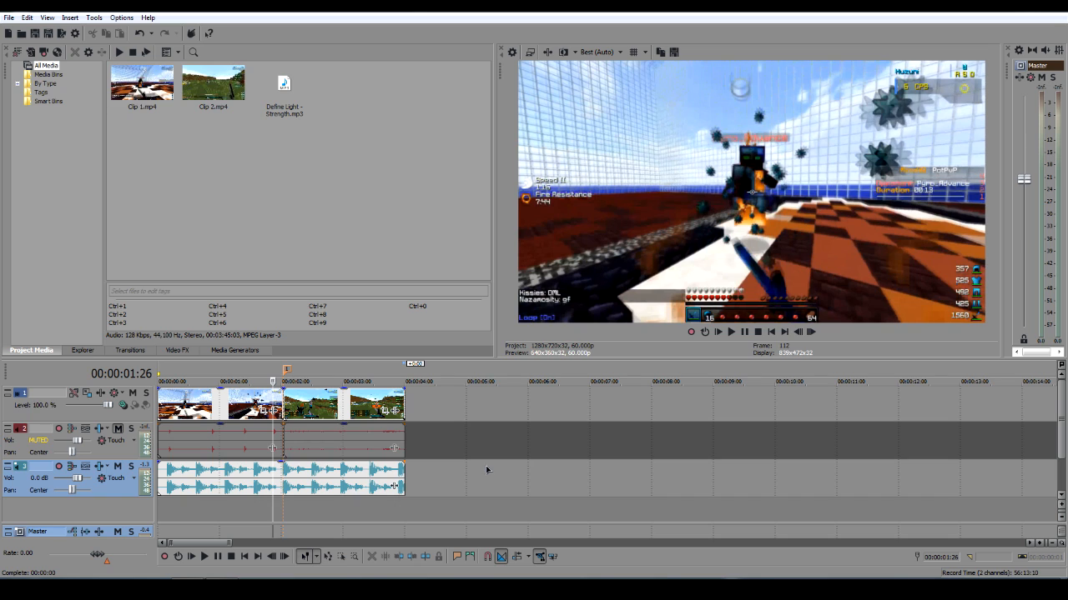
pyautogui.click(275, 513)
pyautogui.click(278, 512)
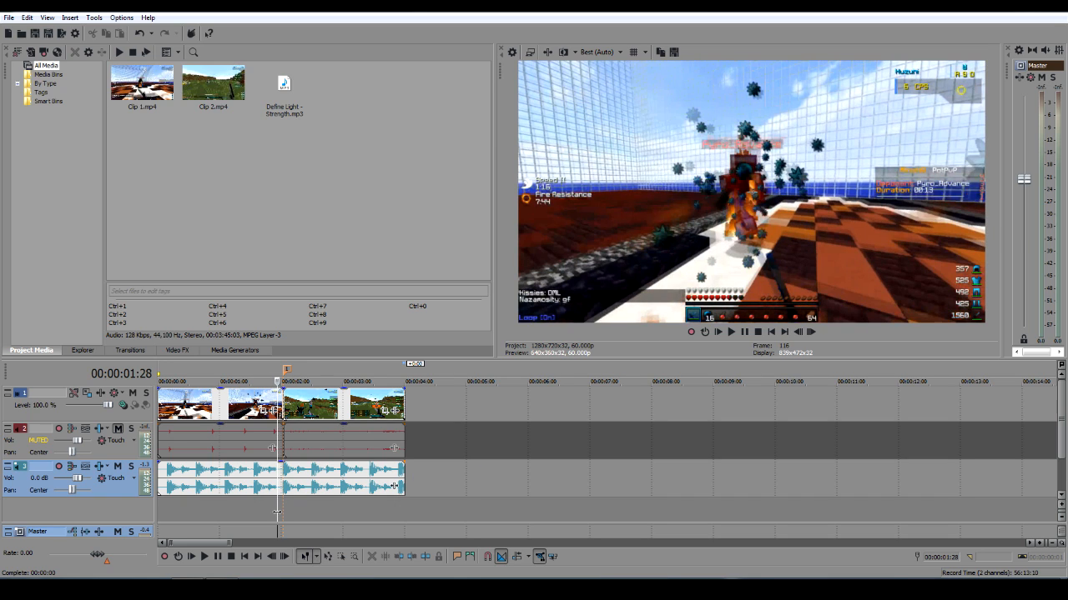
pyautogui.click(281, 512)
pyautogui.click(282, 512)
pyautogui.click(278, 512)
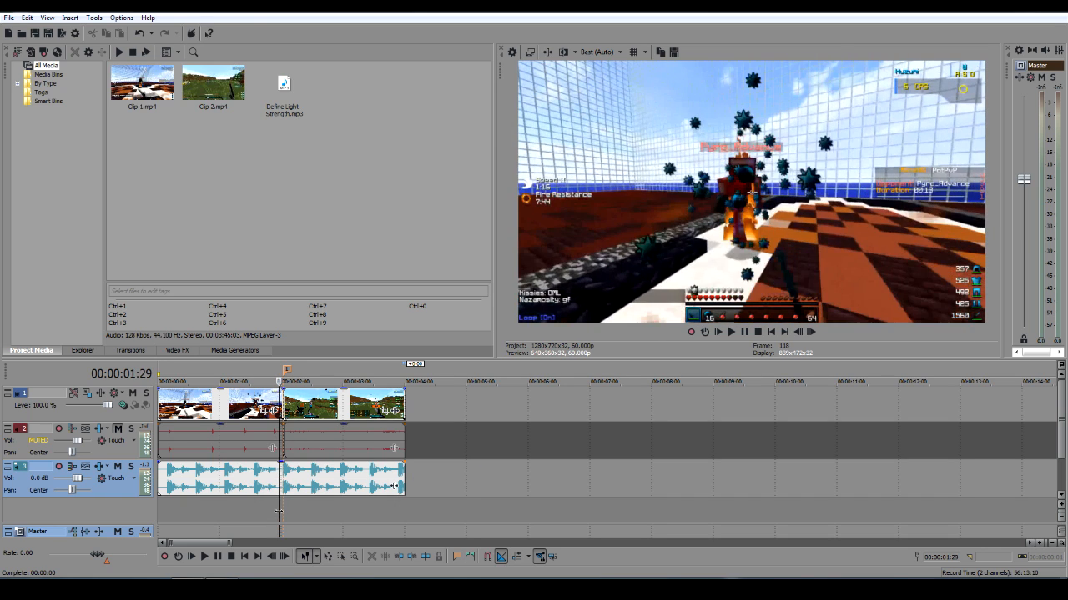
pyautogui.scroll(5, 471, 453)
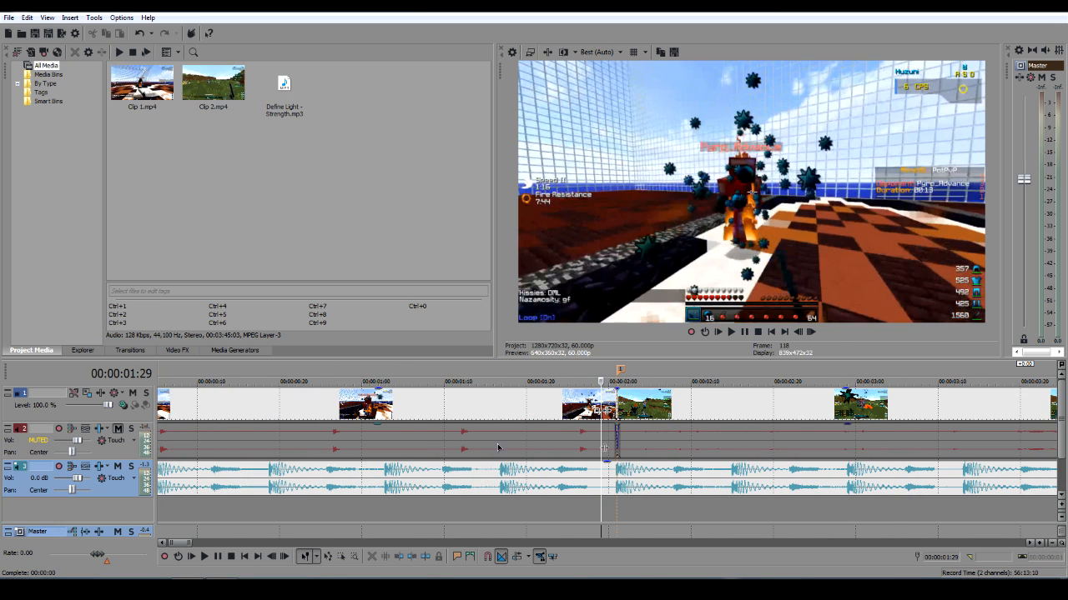
pyautogui.click(620, 394)
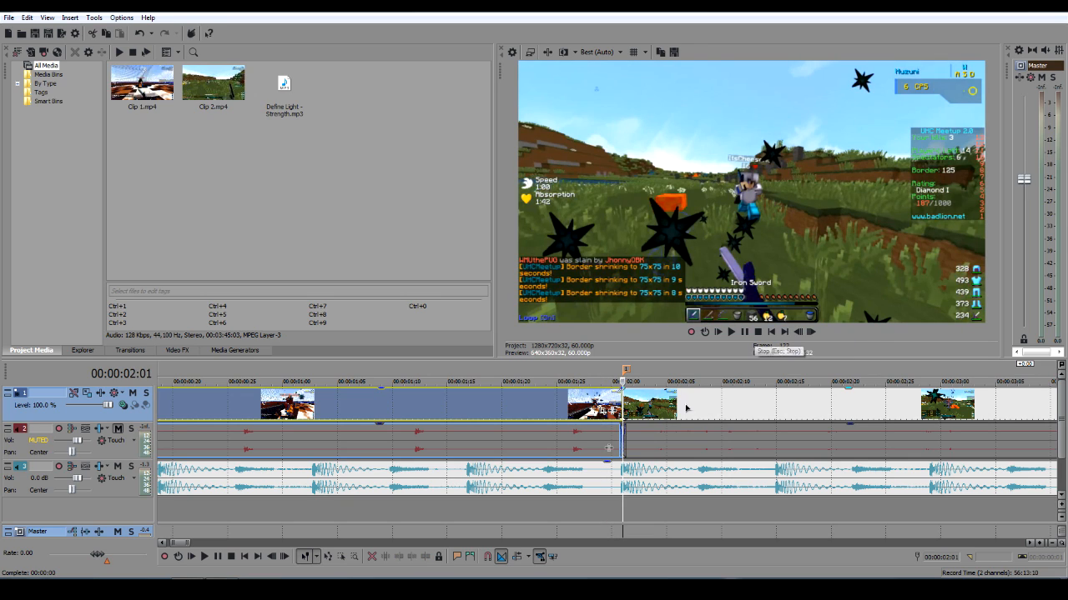
pyautogui.click(799, 332)
pyautogui.click(811, 332)
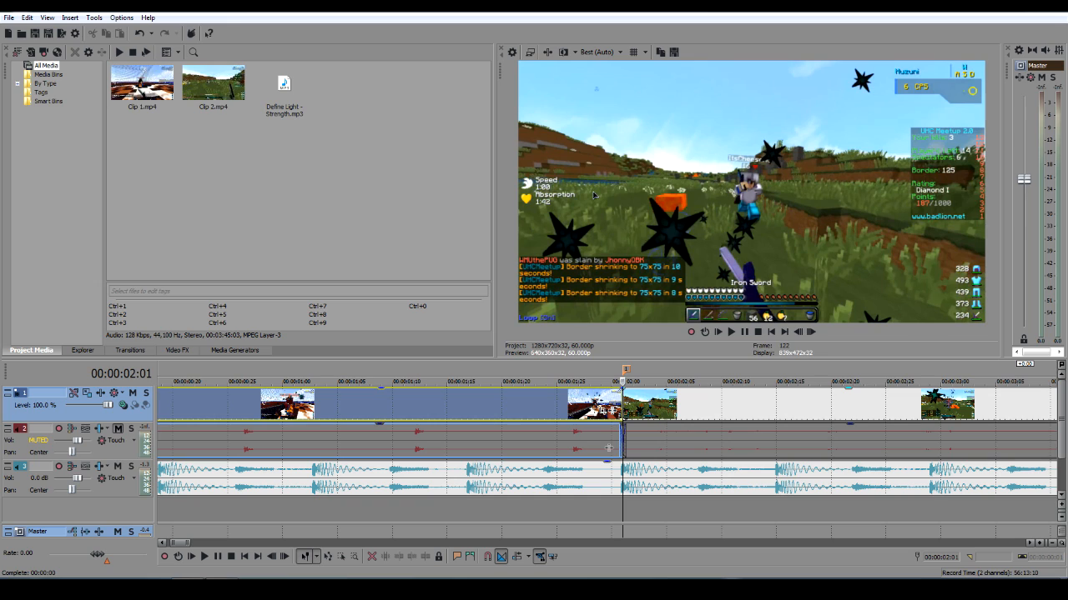
# Step: Split Clip 1 five frames before the cut, at 00:00:01;28
pyautogui.click(798, 332)
pyautogui.click(799, 332)
pyautogui.click(798, 332)
pyautogui.click(798, 332)
pyautogui.click(798, 331)
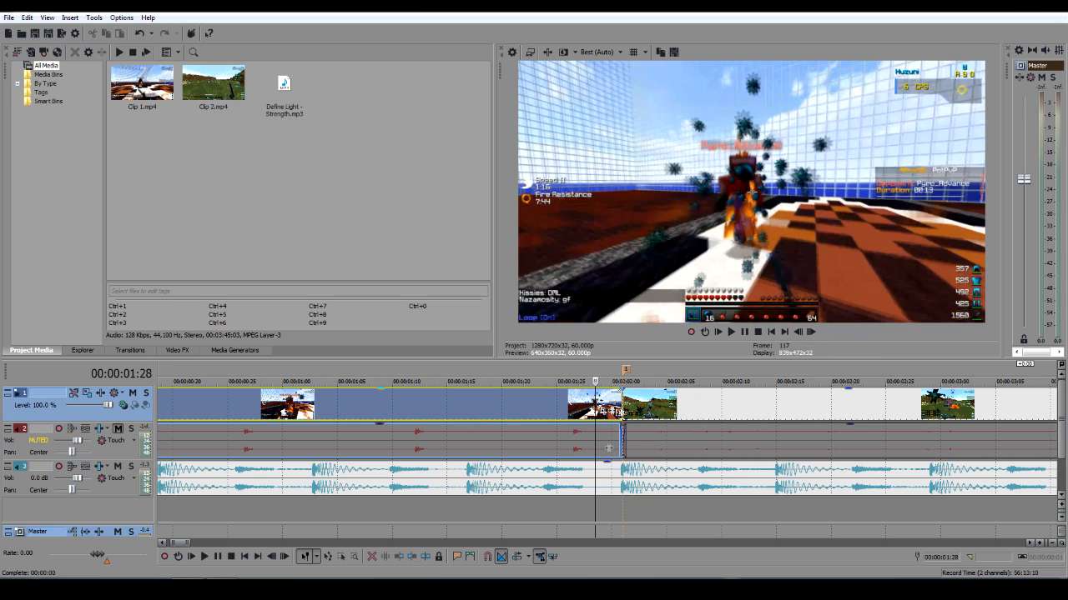
pyautogui.click(608, 448)
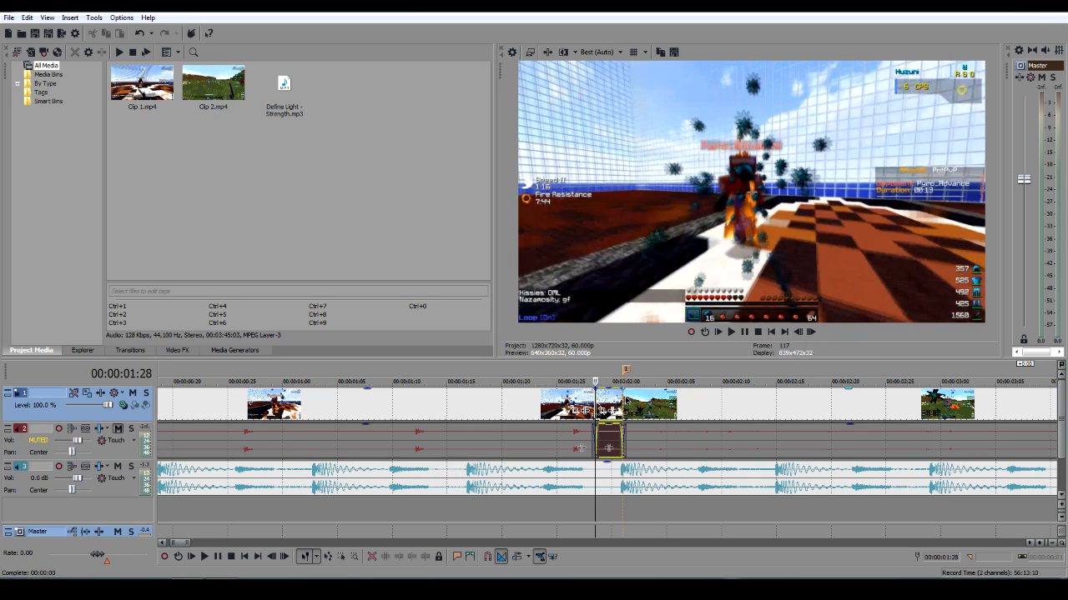
# Step: Split Clip 2 five frames after the cut, at 00:00:02;03
pyautogui.click(625, 401)
pyautogui.click(811, 331)
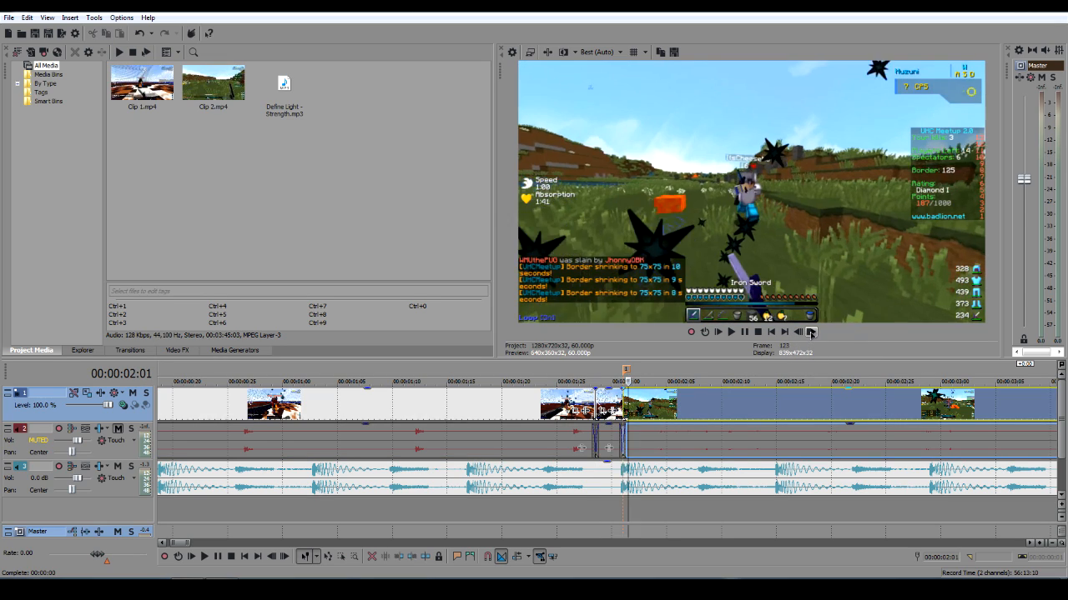
pyautogui.click(811, 332)
pyautogui.click(811, 332)
pyautogui.click(810, 332)
pyautogui.click(810, 332)
pyautogui.press('s')
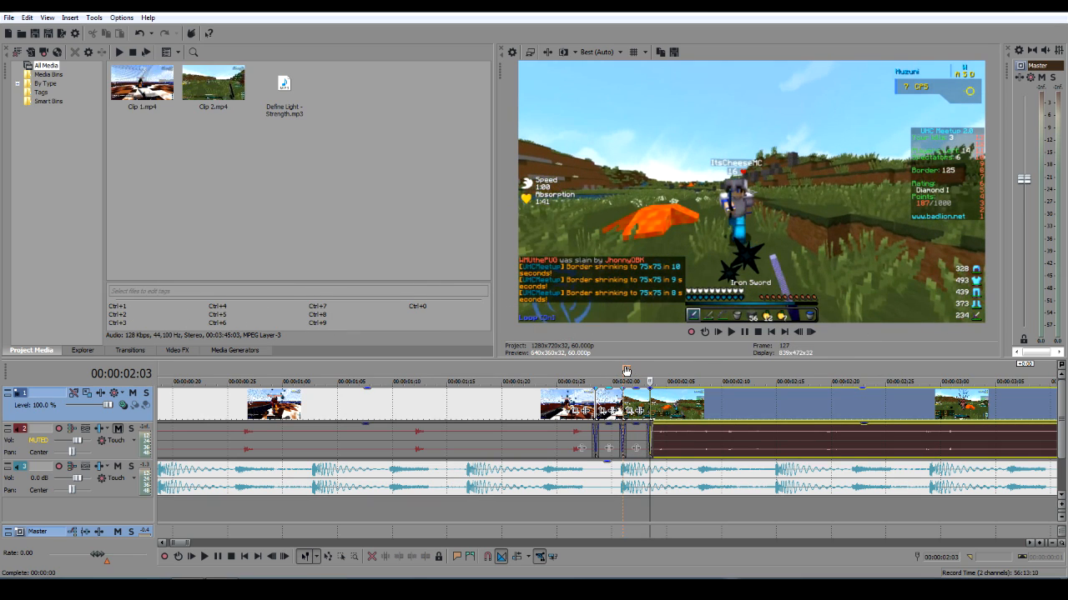
# Step: Zoom in the Pan/Crop frame at 00:00:00;02, the end of the short Clip 1 segment before the marker
pyautogui.click(602, 410)
pyautogui.click(593, 356)
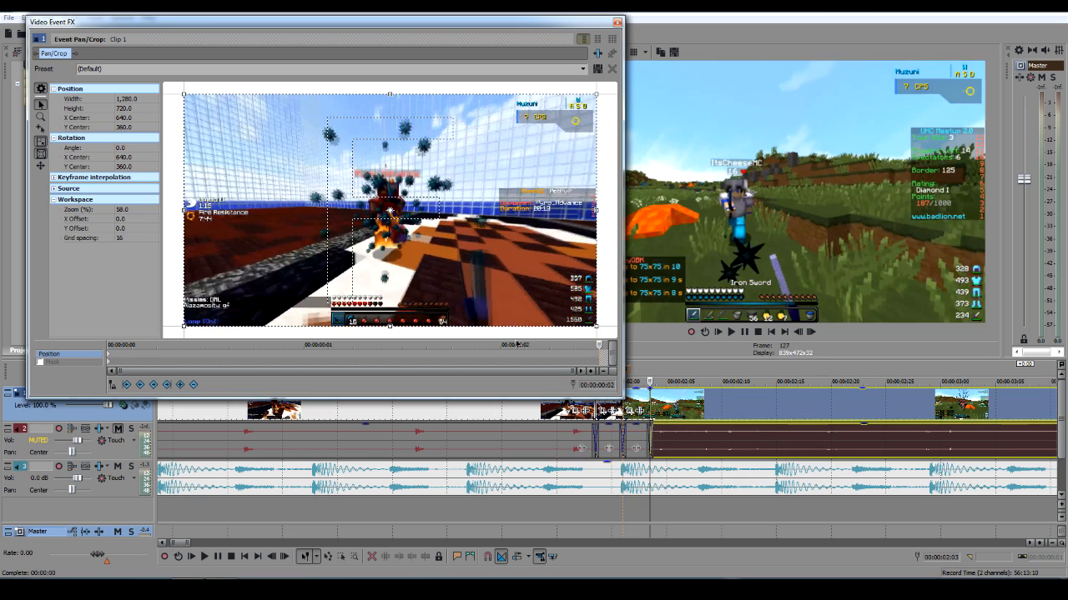
pyautogui.moveTo(519, 325)
pyautogui.mouseDown()
pyautogui.moveTo(521, 312)
pyautogui.moveTo(538, 318)
pyautogui.mouseUp()
# Step: Keyframe the full 1,280 × 720 Pan/Crop frame at 00:00:00;02, the end of the short Clip 2 segment, and close the settings
pyautogui.click(635, 411)
pyautogui.click(601, 347)
pyautogui.rightClick(505, 266)
pyautogui.click(527, 275)
pyautogui.click(618, 23)
# Step: Step frame by frame forward and back through the two short segments around the marker to examine the zoom transition
pyautogui.click(577, 372)
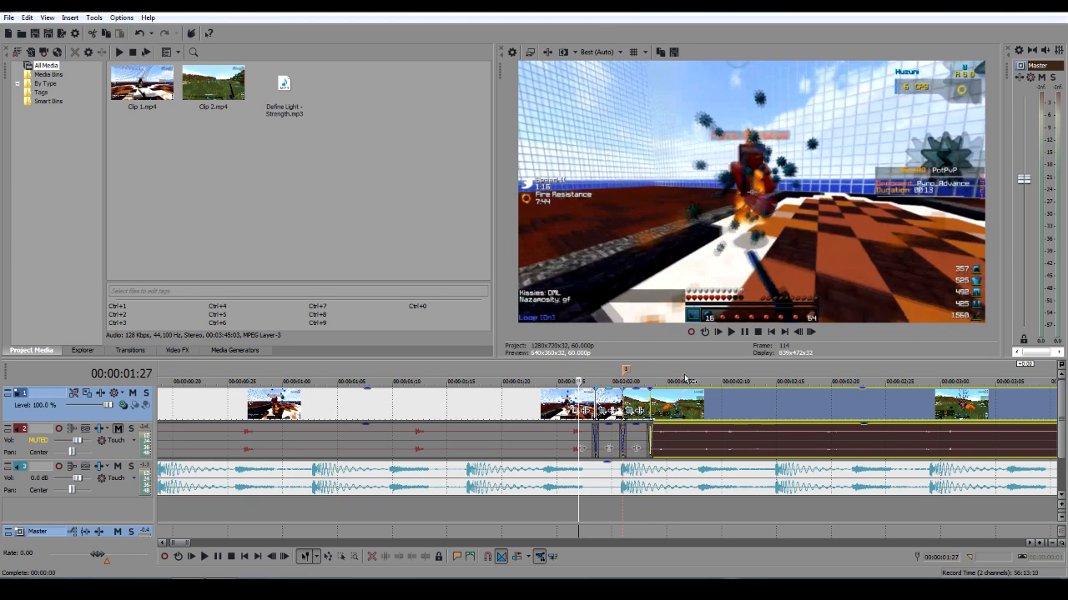
pyautogui.click(811, 331)
pyautogui.click(811, 332)
pyautogui.click(810, 331)
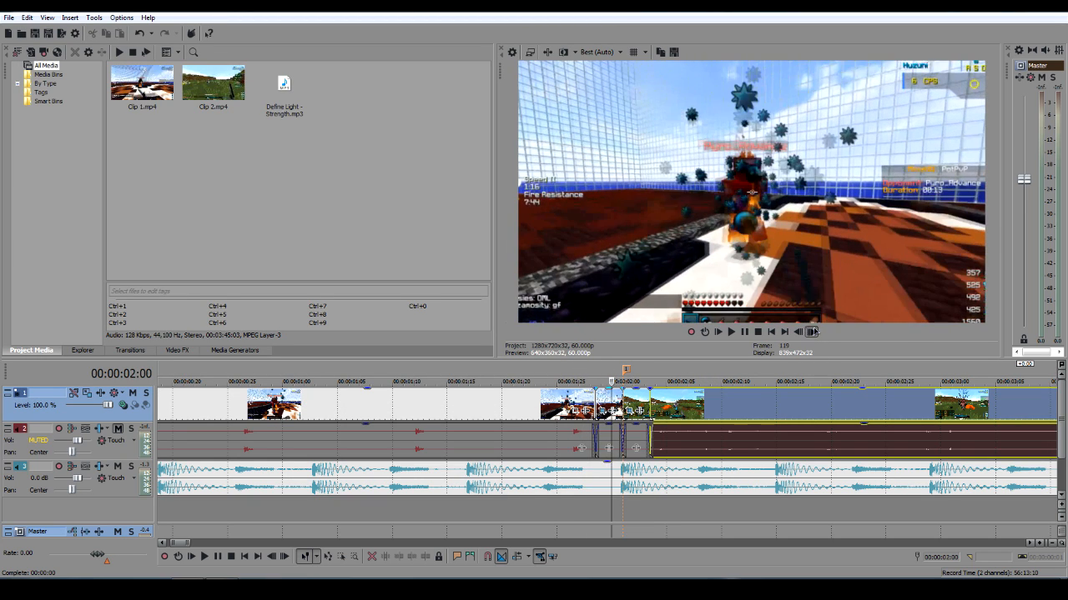
pyautogui.click(811, 331)
pyautogui.click(811, 331)
pyautogui.click(811, 331)
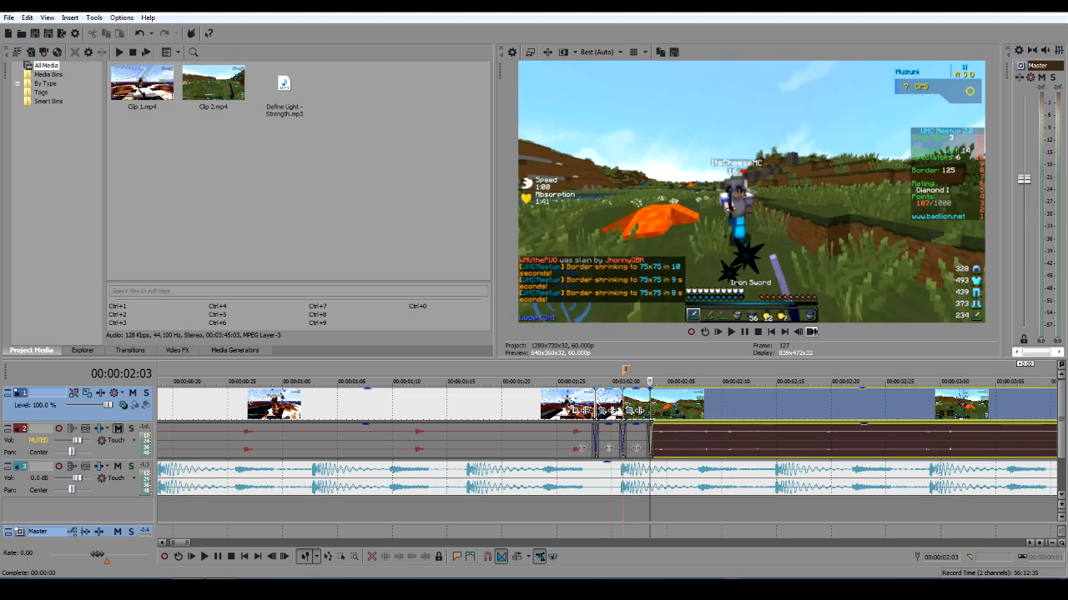
pyautogui.click(799, 331)
pyautogui.click(798, 331)
pyautogui.click(798, 332)
pyautogui.click(798, 331)
pyautogui.click(798, 331)
pyautogui.click(799, 331)
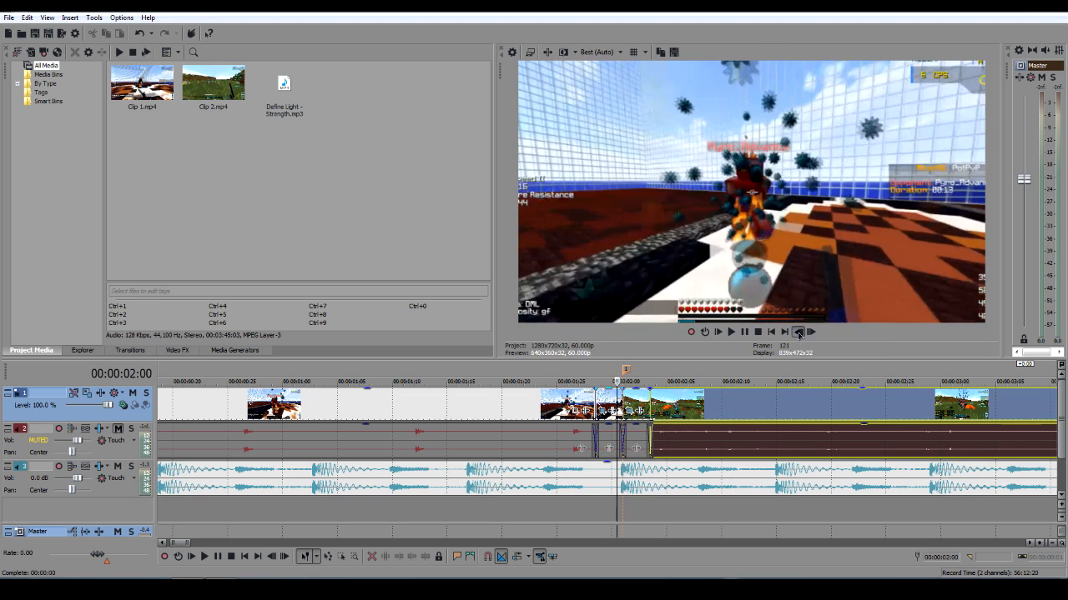
pyautogui.click(798, 331)
pyautogui.click(798, 332)
pyautogui.click(798, 331)
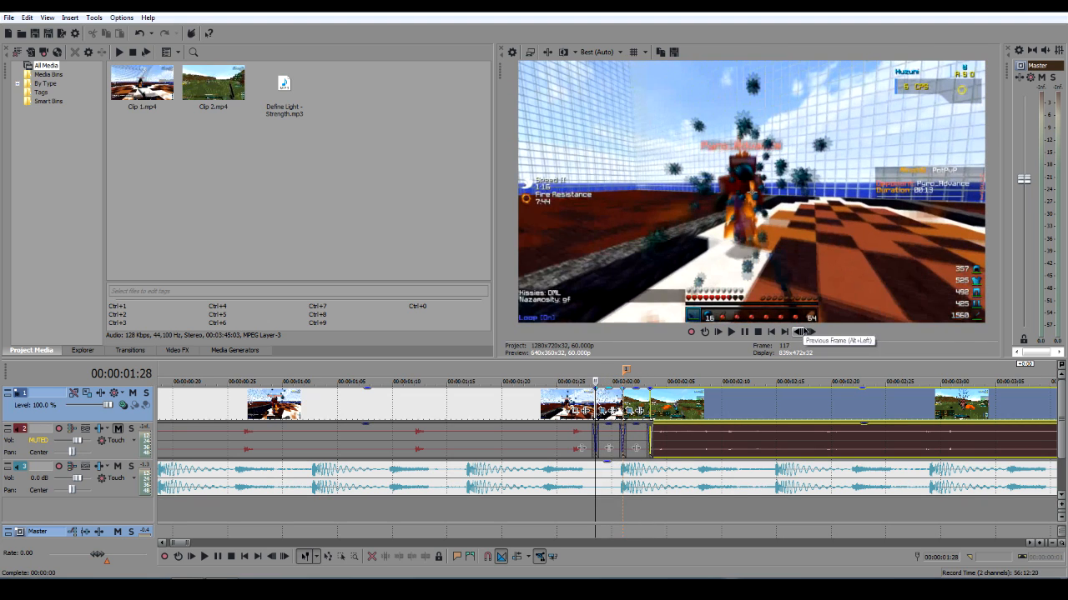
# Step: Try reversing the short Clip 2 segment's zoom, from 1,280 × 720 at its start to 1,120 × 630 at 00:00:00;02, and review it frame by frame
pyautogui.click(634, 410)
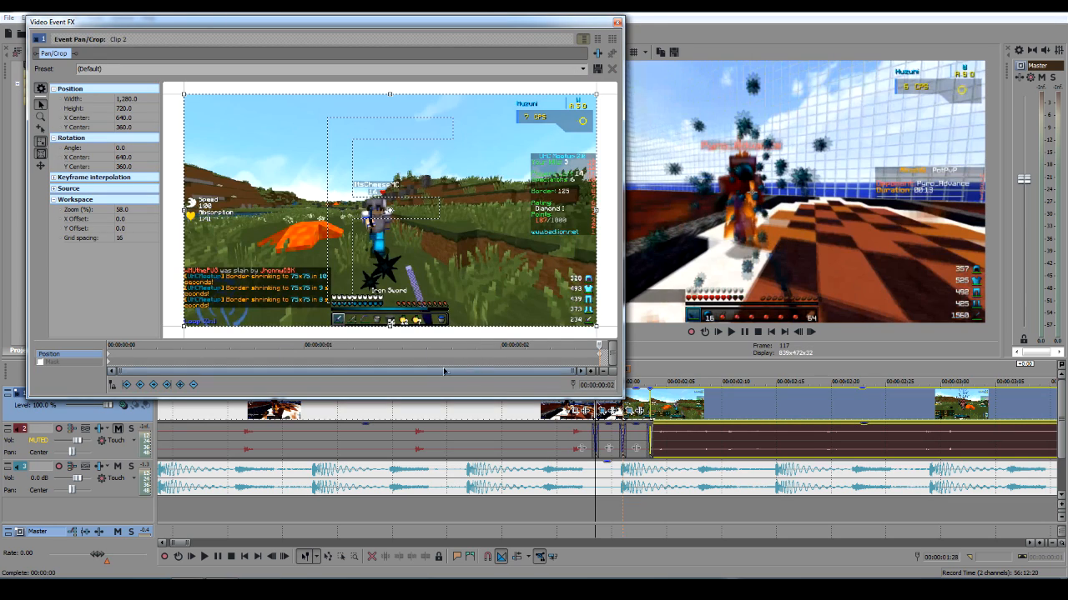
pyautogui.click(110, 355)
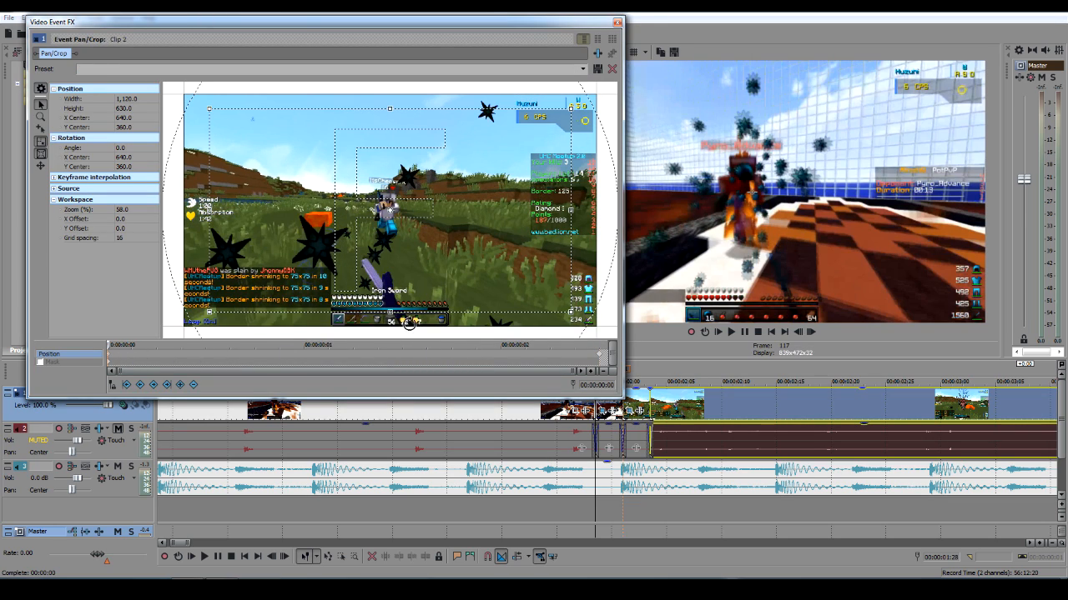
pyautogui.moveTo(494, 313); pyautogui.dragTo(490, 322)
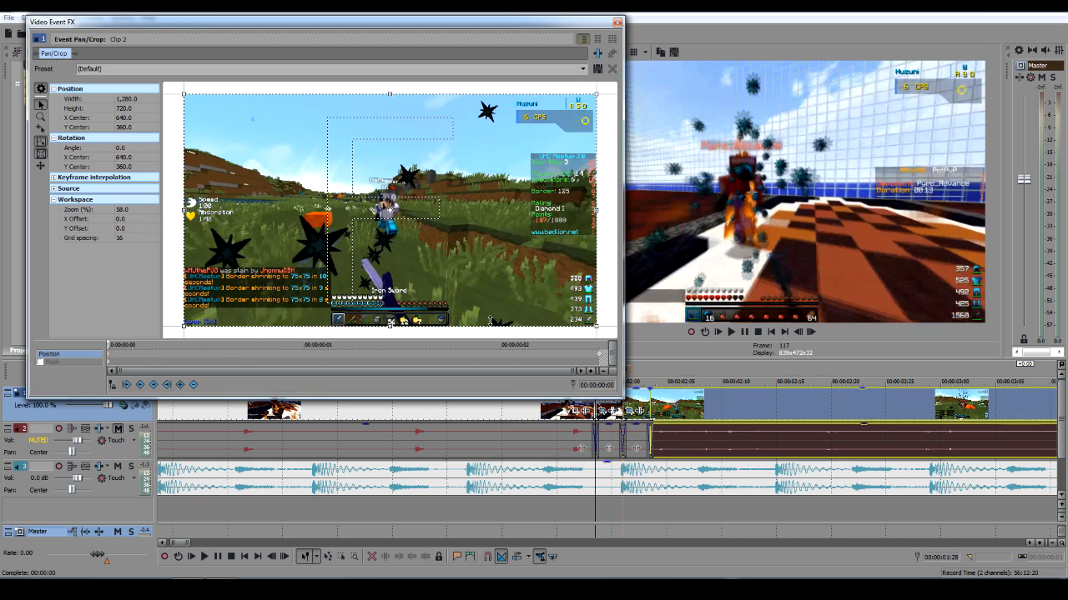
pyautogui.click(600, 359)
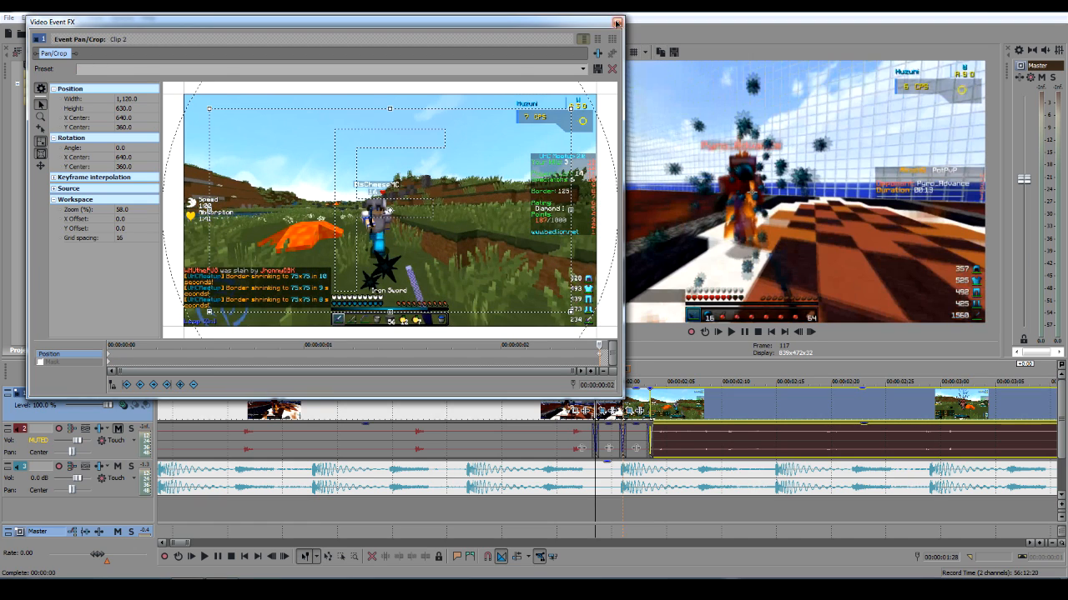
pyautogui.click(617, 22)
pyautogui.click(814, 332)
pyautogui.click(813, 332)
pyautogui.click(813, 332)
pyautogui.click(813, 332)
pyautogui.click(814, 332)
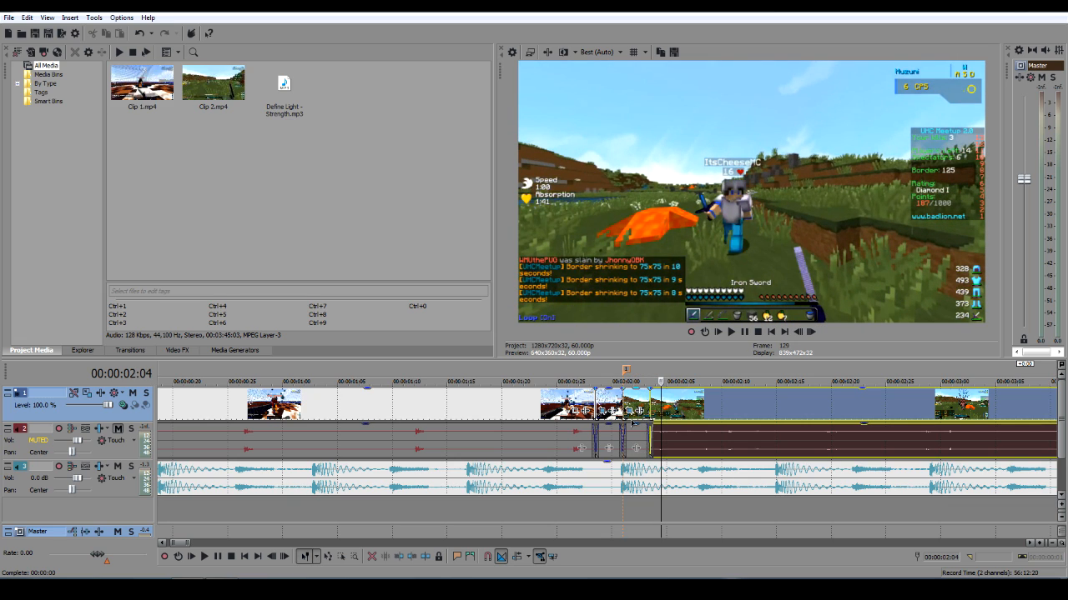
# Step: Set the short Clip 2 segment's Pan/Crop frame to 1,120 × 630 at its start and 1,280 × 720 at 00:00:00;02
pyautogui.click(636, 411)
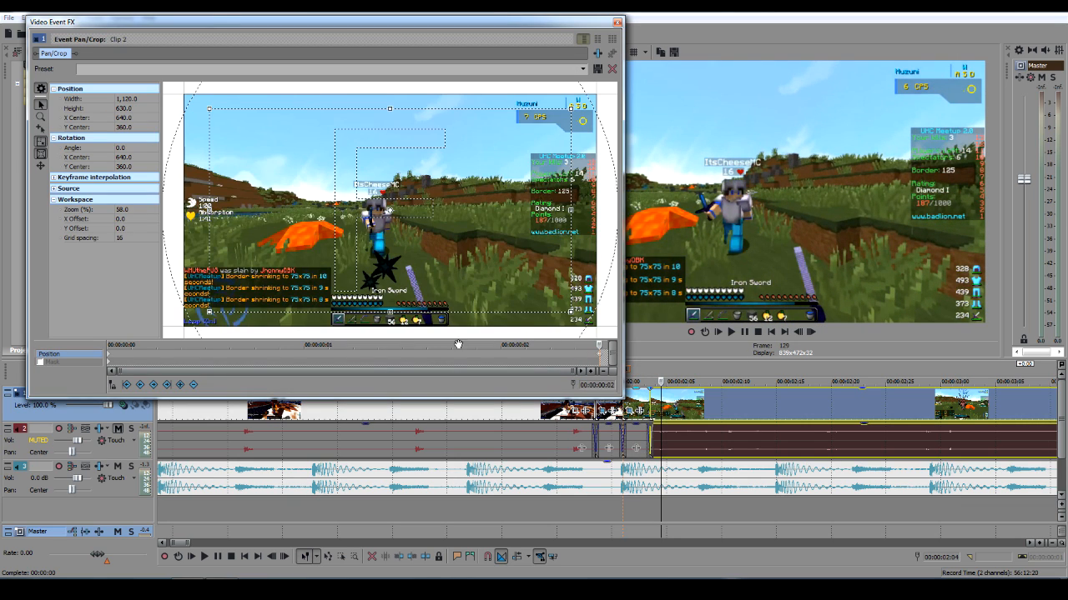
pyautogui.click(110, 356)
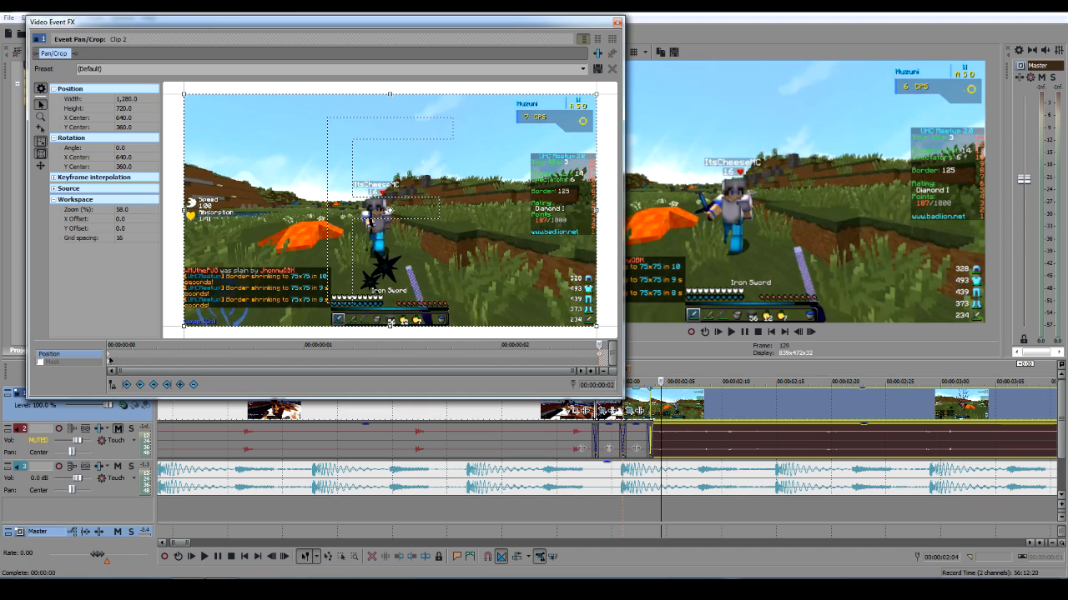
pyautogui.moveTo(388, 324); pyautogui.dragTo(390, 313)
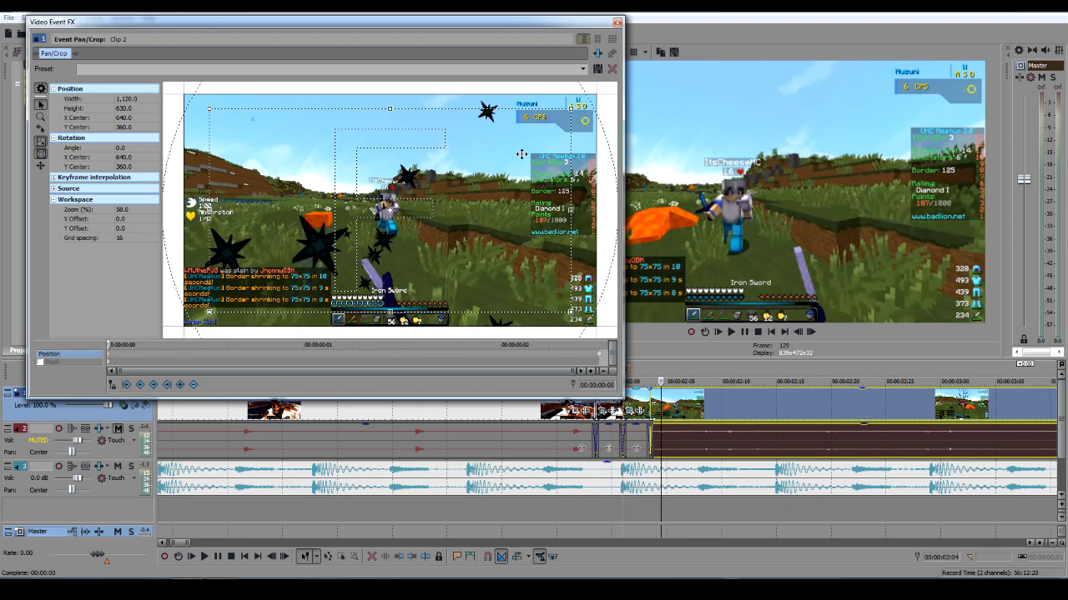
pyautogui.click(617, 22)
pyautogui.click(811, 332)
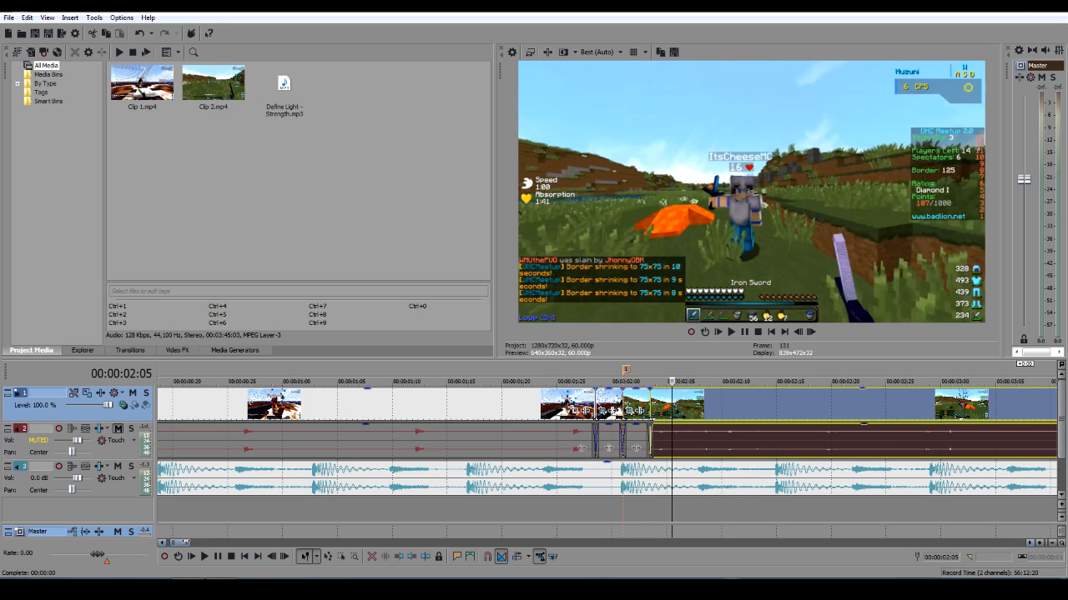
# Step: Insert a new video track above the gameplay clips
pyautogui.scroll(-2, 951, 484)
pyautogui.scroll(-1, 951, 486)
pyautogui.click(415, 524)
pyautogui.rightClick(335, 510)
pyautogui.click(373, 540)
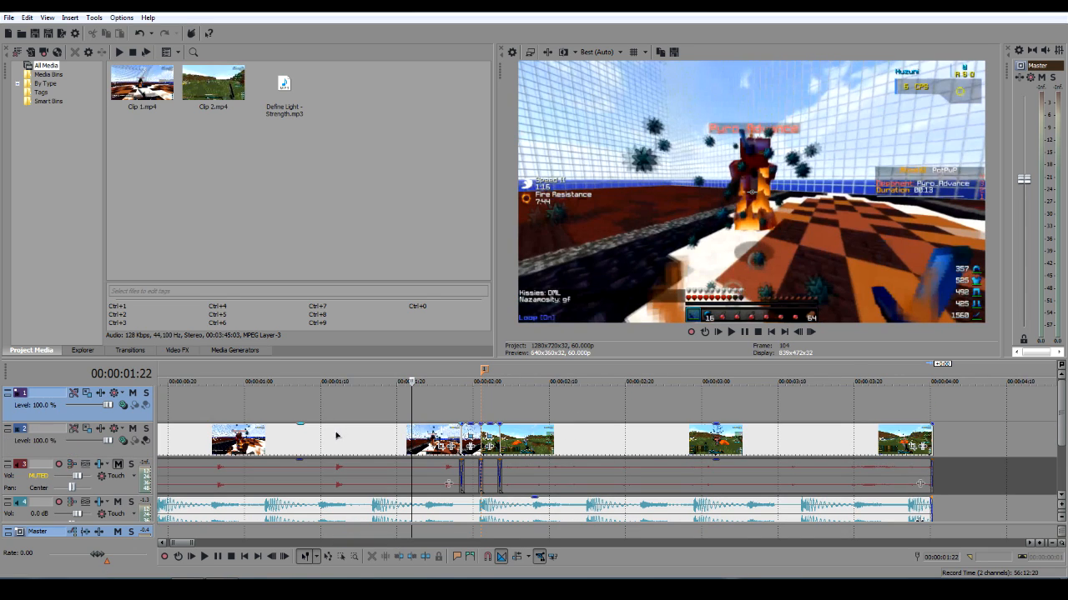
# Step: Copy the two short segments around the marker onto the new video track, starting at 00:00:01;28
pyautogui.scroll(-2, 260, 466)
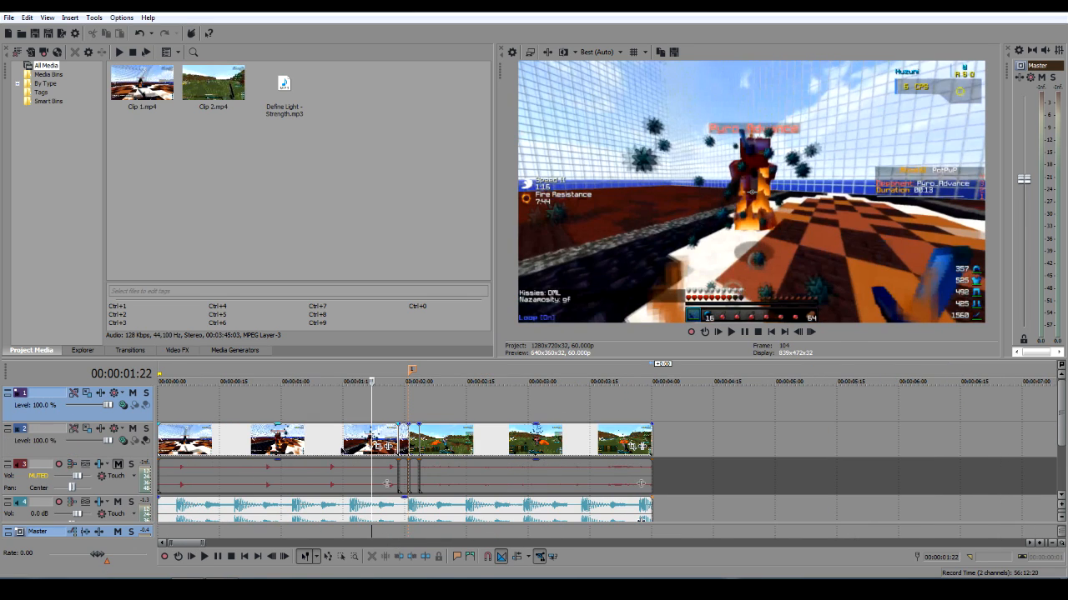
pyautogui.click(250, 446)
pyautogui.keyDown('ctrl'); pyautogui.click(473, 454); pyautogui.keyUp('ctrl')
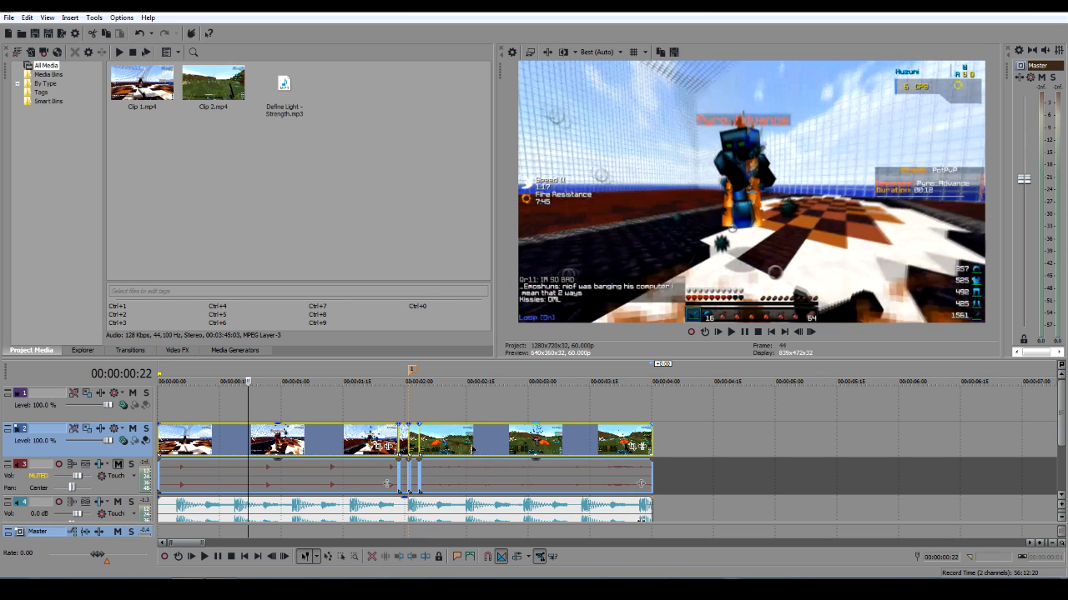
pyautogui.click(395, 429)
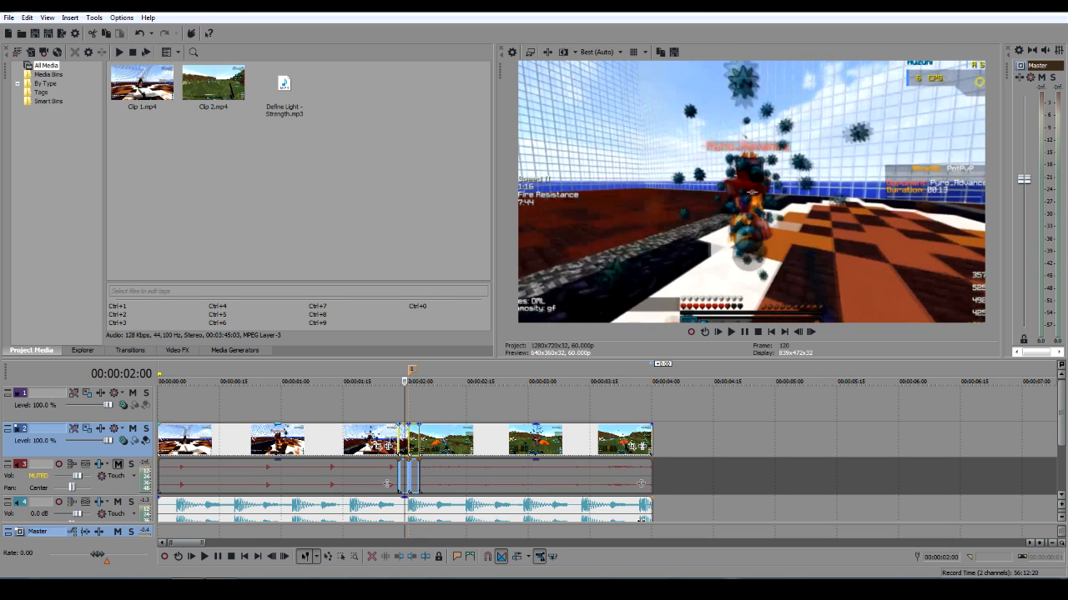
pyautogui.scroll(5, 438, 427)
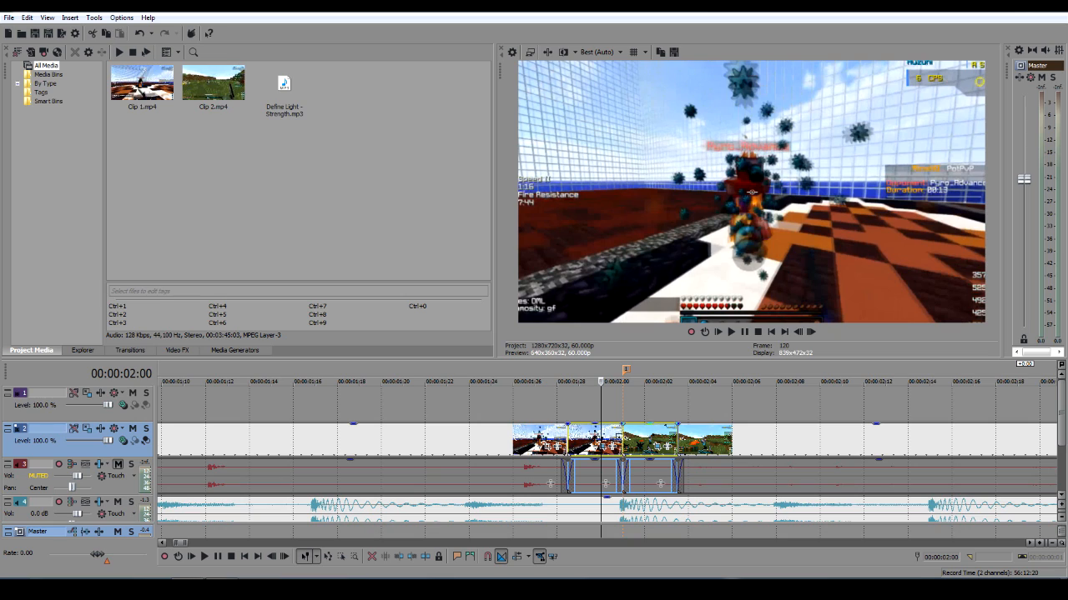
pyautogui.click(569, 409)
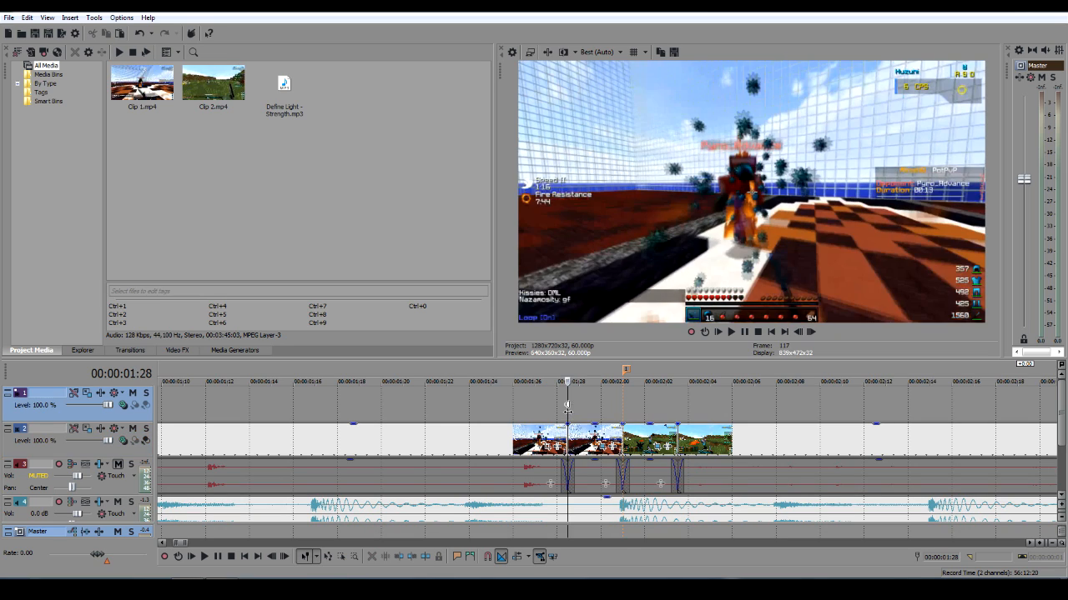
pyautogui.hotkey('ctrl', 'v')
# Step: Delete the extra audio track pasted with the copied segments
pyautogui.rightClick(522, 441)
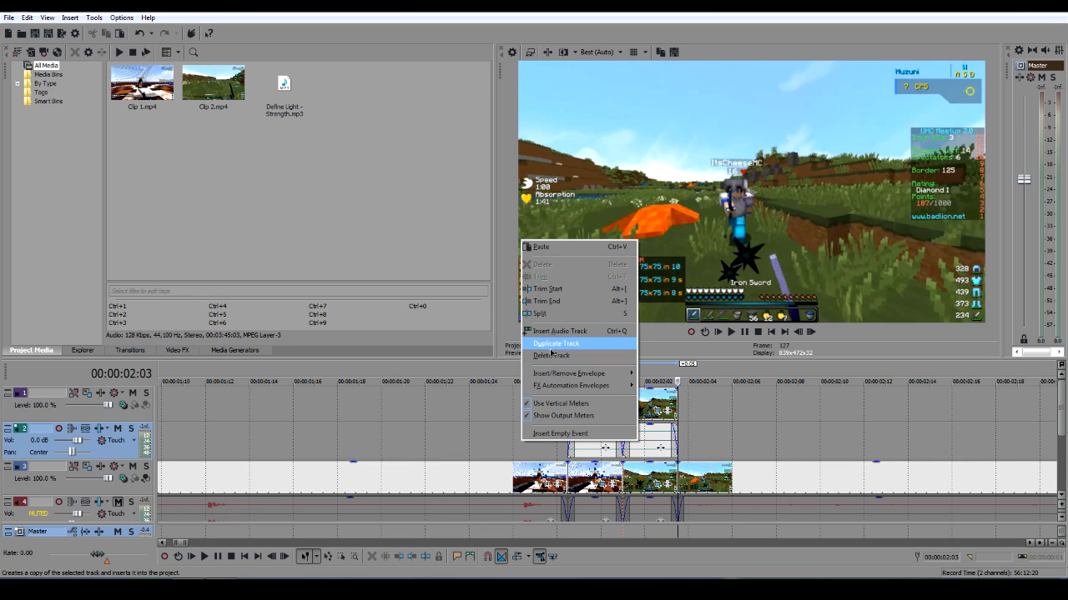
pyautogui.click(559, 356)
pyautogui.scroll(-1, 605, 481)
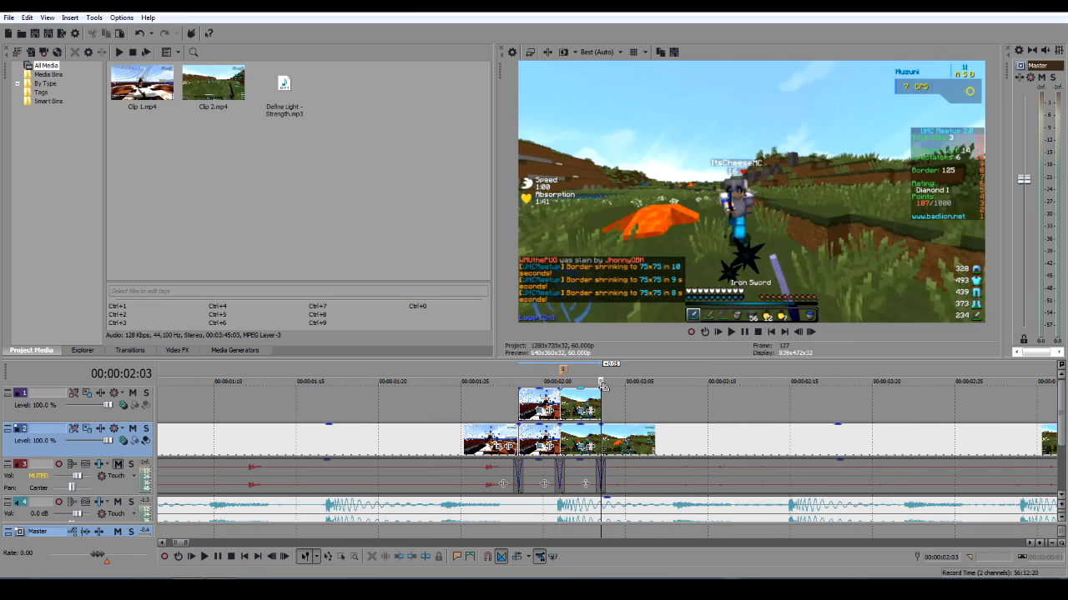
# Step: Apply the Linear Blur effect with the Horizontal Medium preset to both copied segments on the upper video track
pyautogui.click(569, 401)
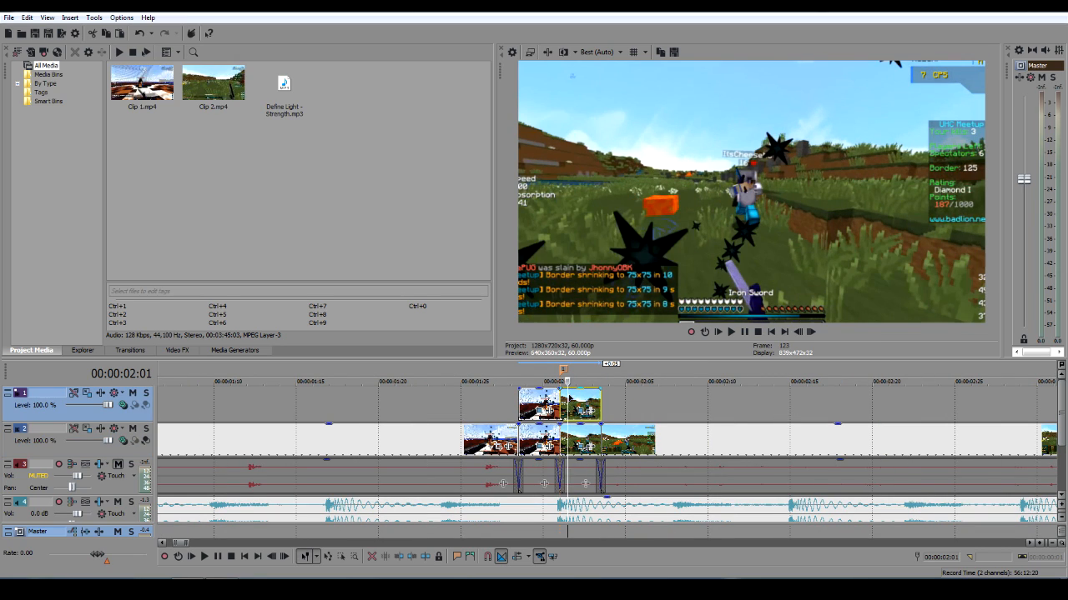
pyautogui.click(177, 350)
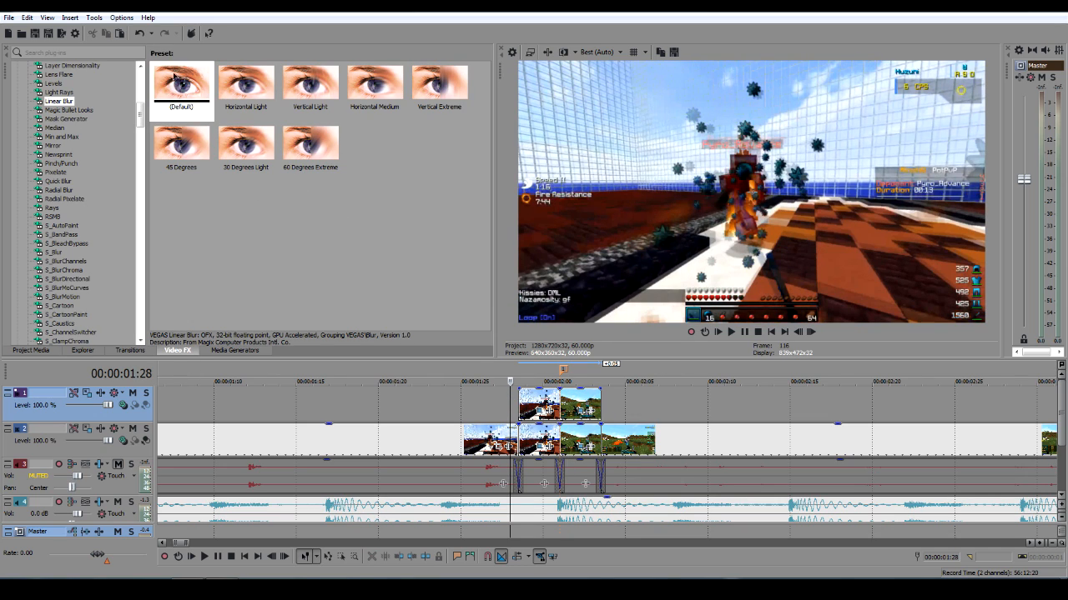
pyautogui.click(61, 100)
pyautogui.click(539, 396)
pyautogui.keyDown('ctrl'); pyautogui.click(585, 397); pyautogui.keyUp('ctrl')
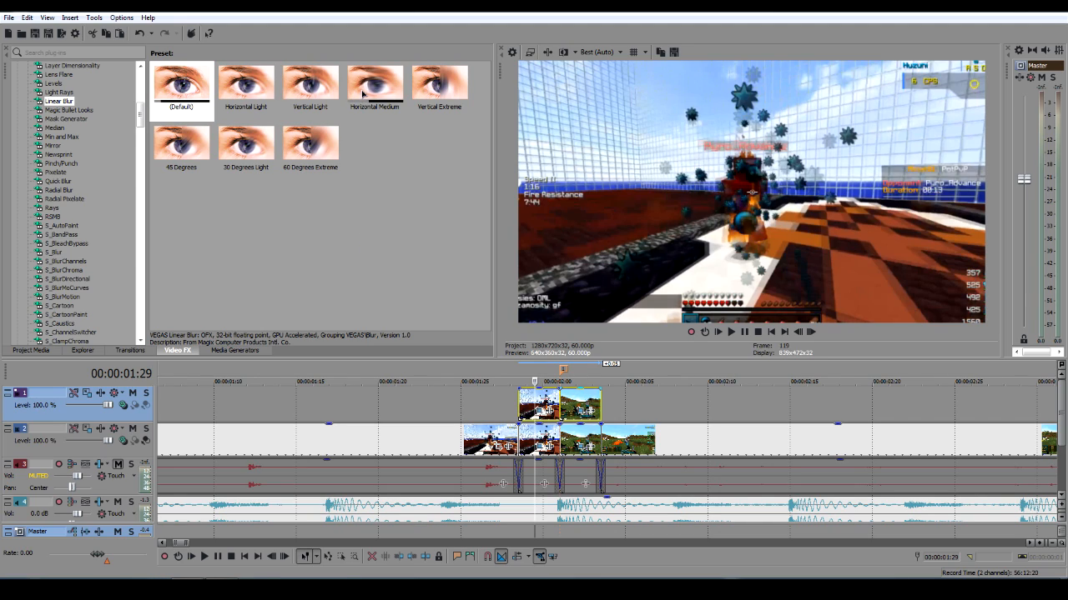
pyautogui.moveTo(369, 88); pyautogui.dragTo(540, 400)
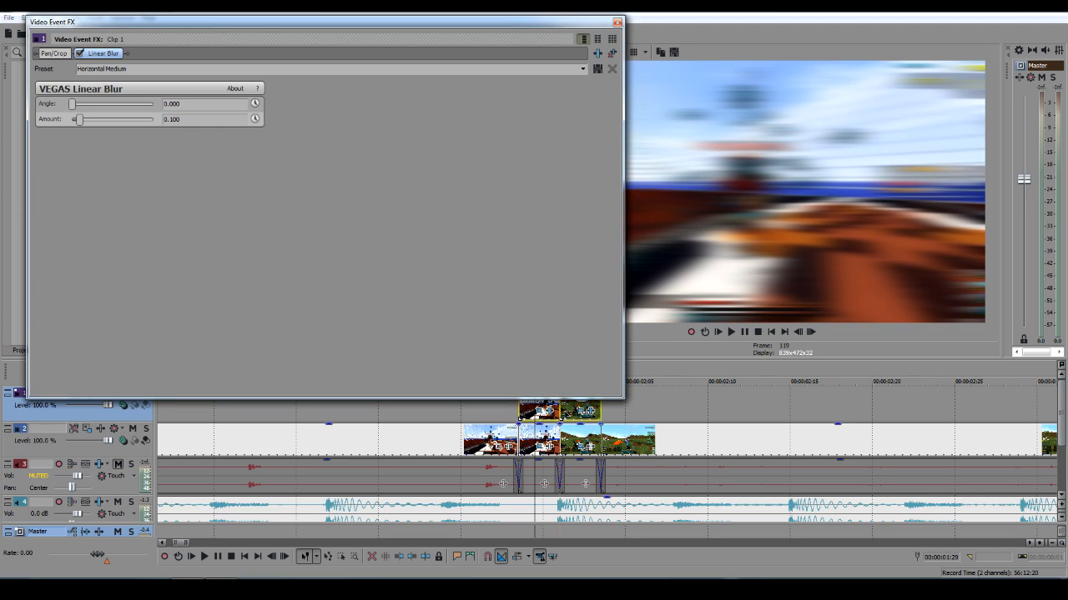
pyautogui.click(562, 410)
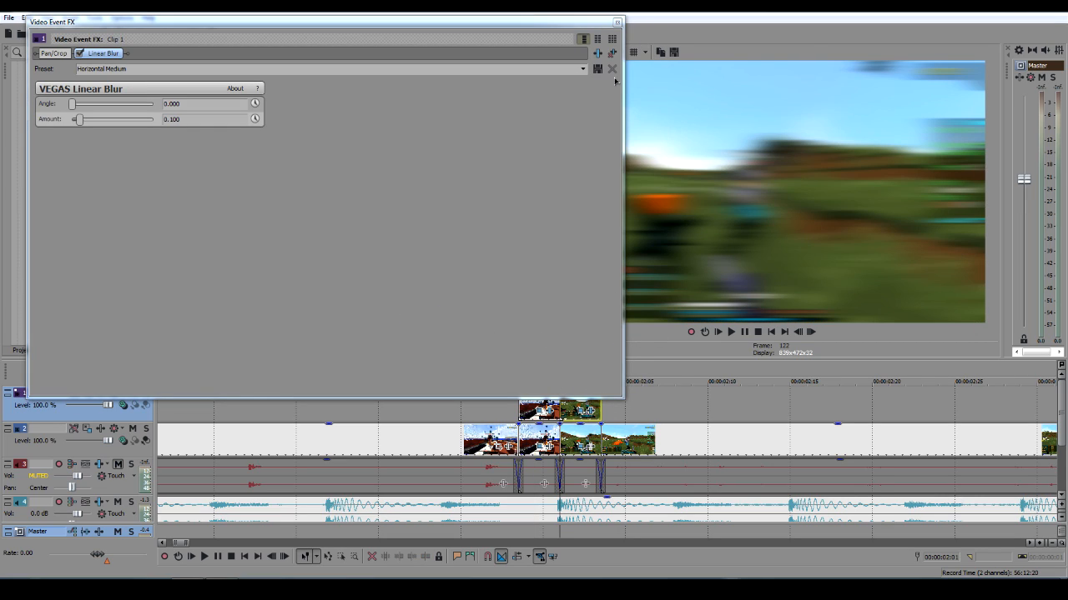
# Step: Step frame by frame from 00:00:01;28 through the blurred segments to examine the blur, with the effect window narrowed
pyautogui.moveTo(623, 77); pyautogui.dragTo(460, 77)
pyautogui.click(510, 382)
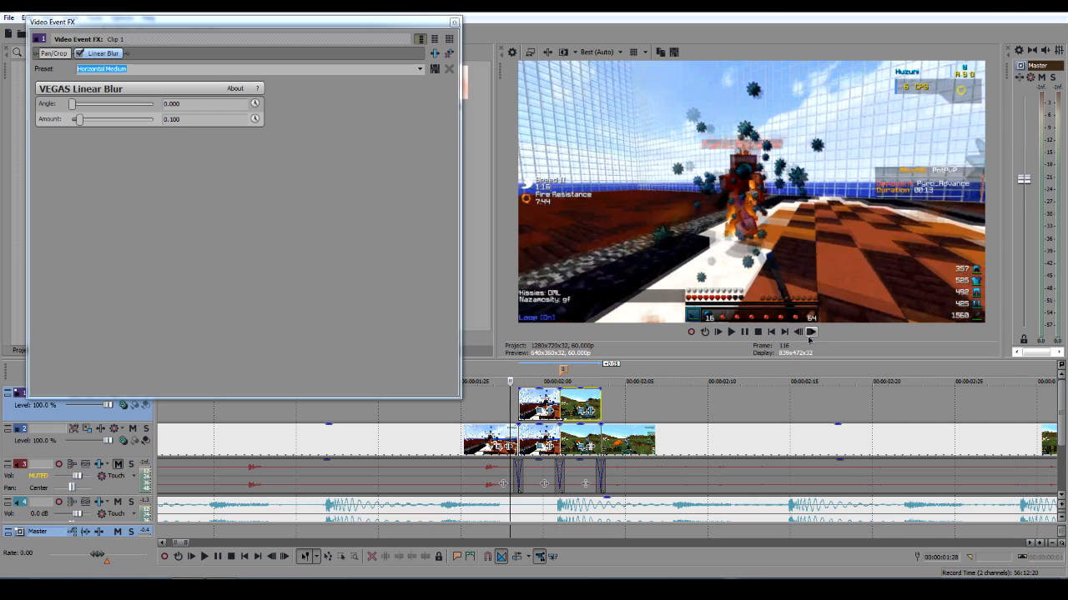
pyautogui.click(810, 335)
pyautogui.click(810, 336)
pyautogui.click(810, 336)
pyautogui.click(810, 336)
pyautogui.click(811, 332)
pyautogui.click(811, 332)
pyautogui.click(810, 331)
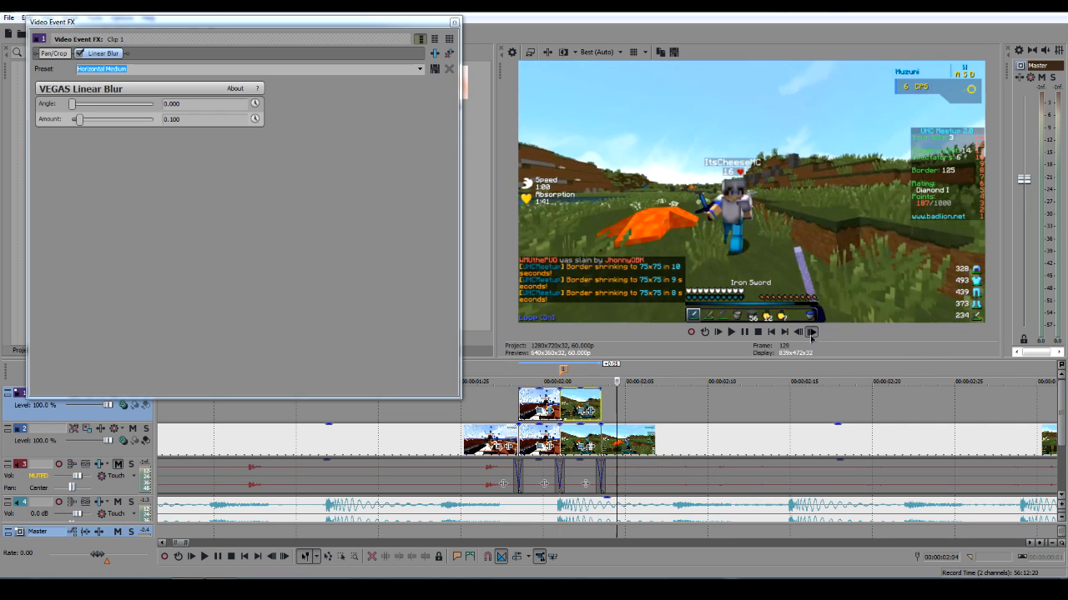
pyautogui.click(811, 332)
pyautogui.click(811, 333)
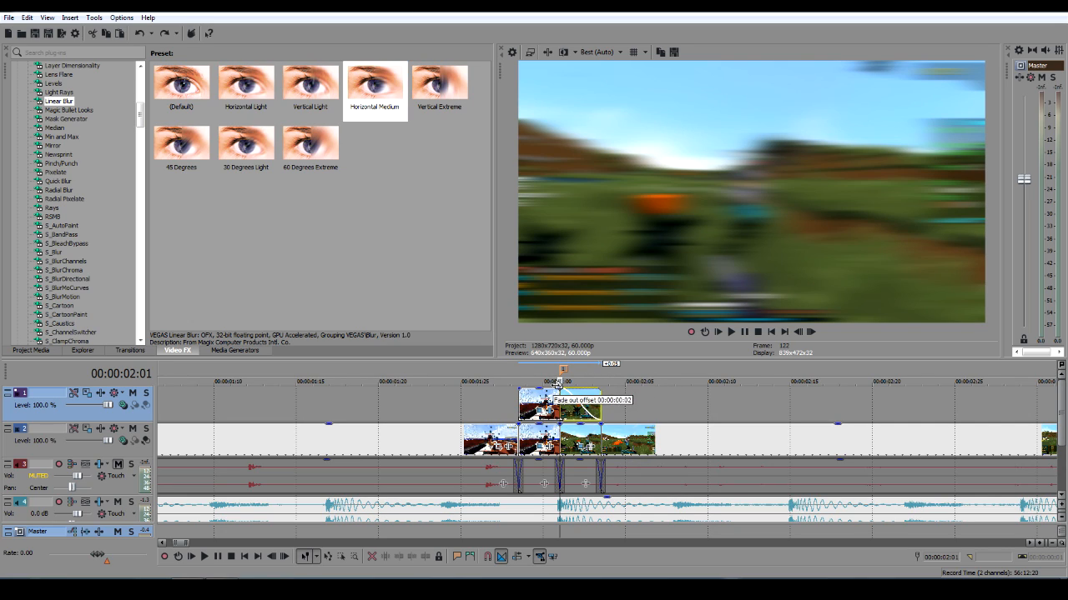
# Step: Fade in the blurred Clip 1 copy and fade out the blurred Clip 2 copy over their full lengths
pyautogui.moveTo(521, 390); pyautogui.dragTo(471, 391)
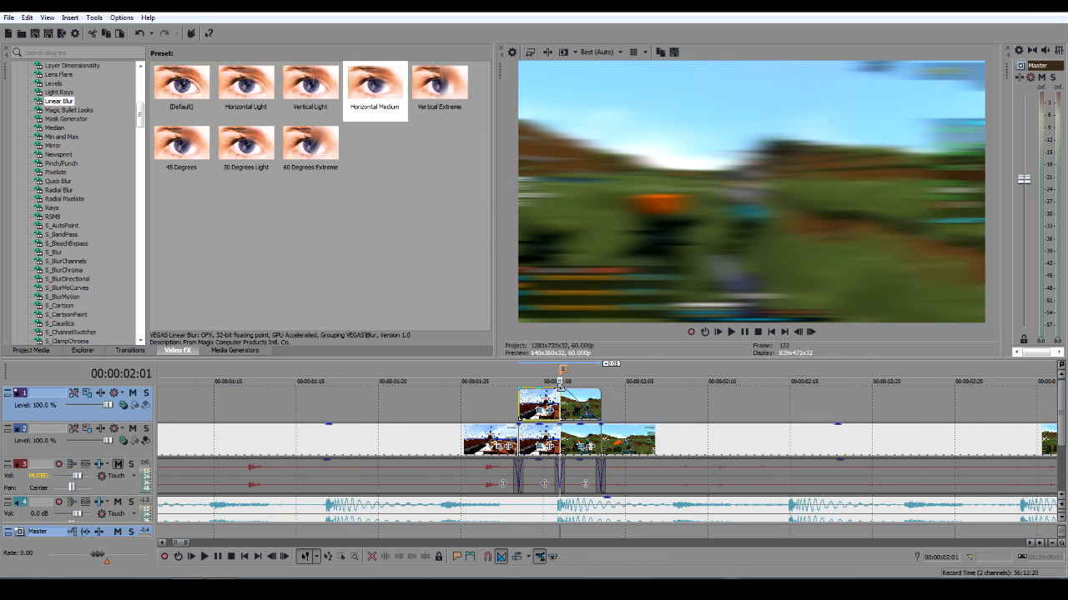
pyautogui.click(608, 395)
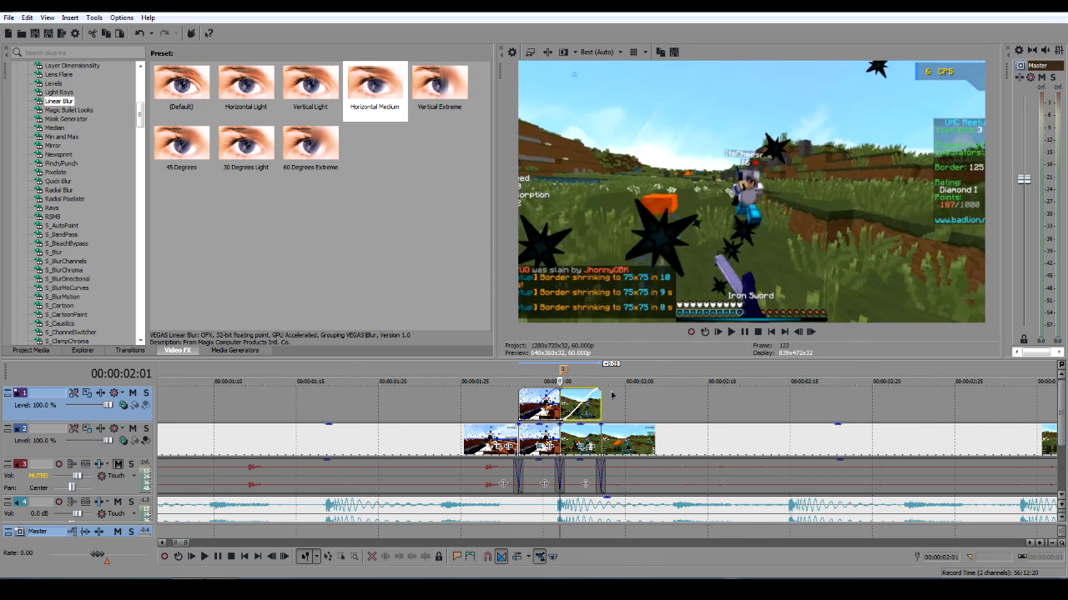
# Step: Step repeatedly through the faded blur copies, up to 00:00:02;04, to examine how the blur builds and clears around the marker
pyautogui.click(503, 409)
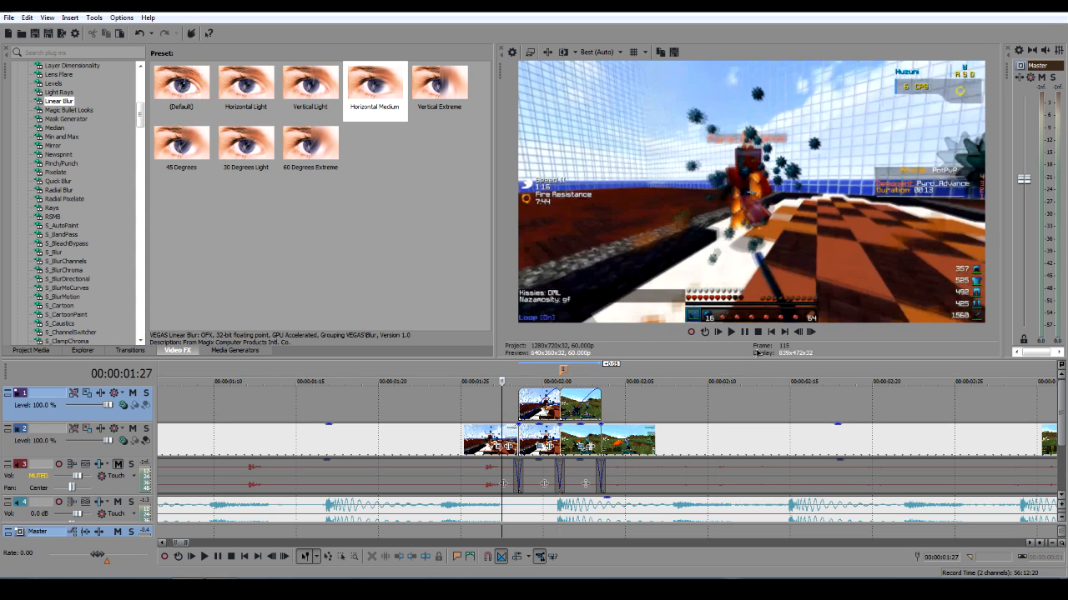
pyautogui.click(813, 335)
pyautogui.click(814, 335)
pyautogui.click(814, 335)
pyautogui.click(814, 335)
pyautogui.click(813, 335)
pyautogui.click(814, 335)
pyautogui.click(814, 335)
pyautogui.click(814, 335)
pyautogui.click(814, 336)
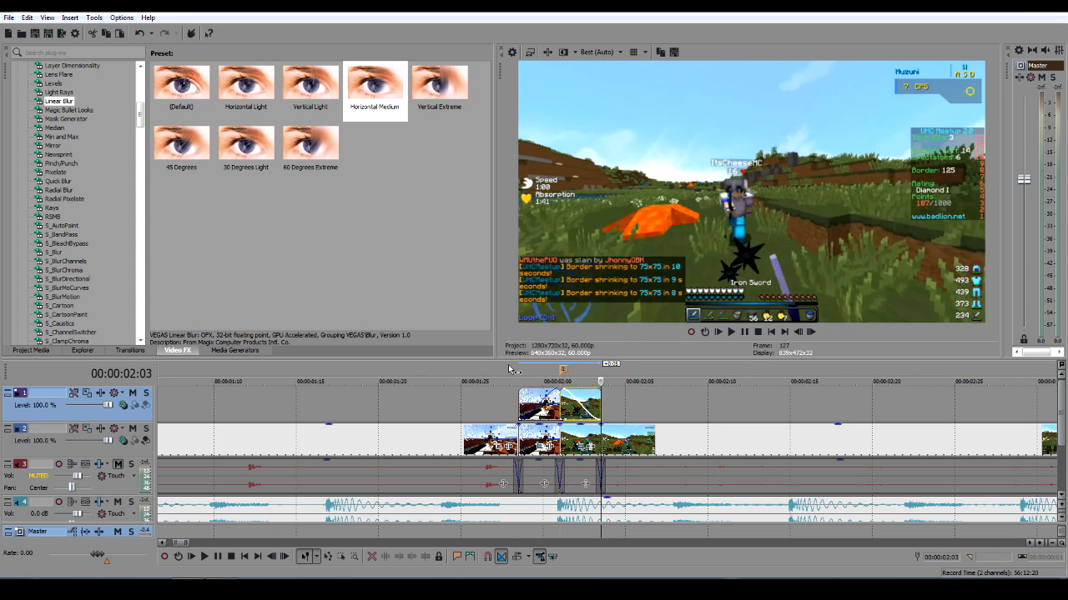
pyautogui.click(510, 387)
pyautogui.click(567, 392)
pyautogui.click(508, 405)
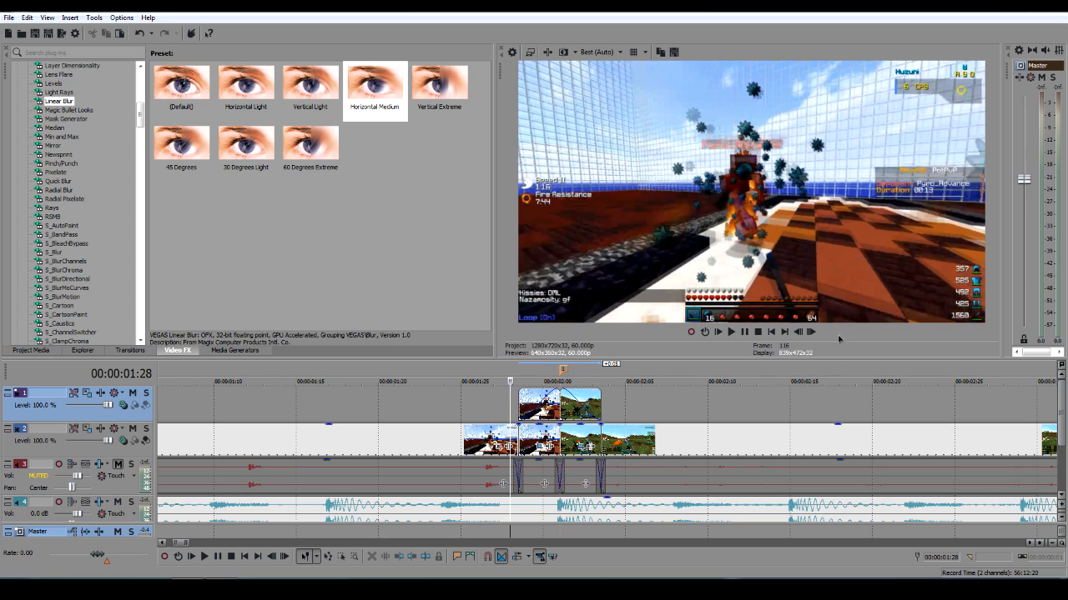
pyautogui.click(814, 335)
pyautogui.click(813, 335)
pyautogui.click(814, 335)
pyautogui.click(813, 335)
pyautogui.click(813, 335)
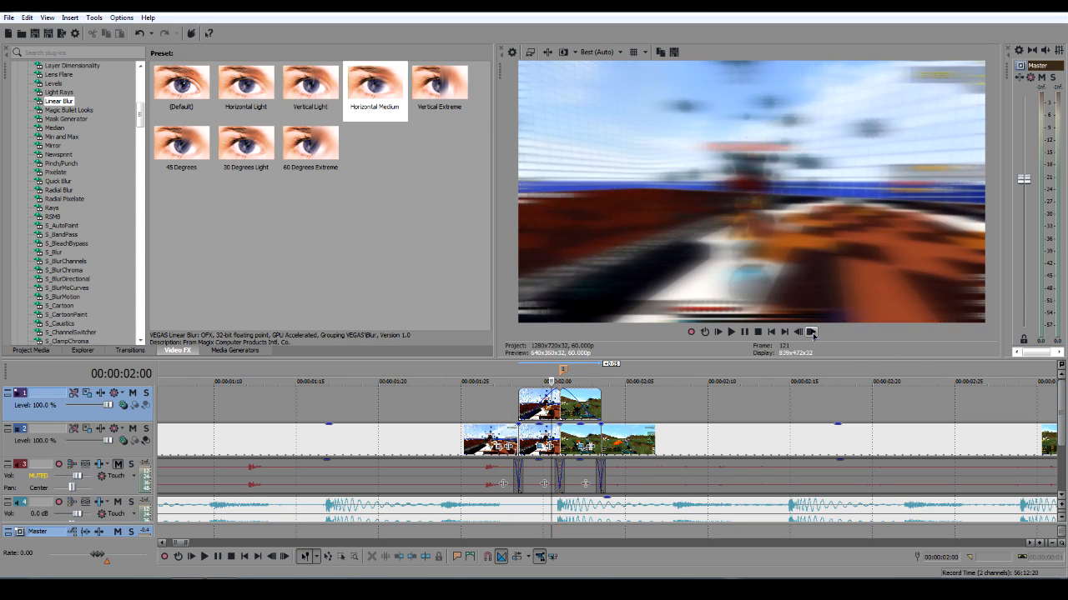
pyautogui.click(813, 335)
pyautogui.click(813, 335)
pyautogui.click(813, 336)
pyautogui.click(813, 335)
pyautogui.click(813, 335)
pyautogui.click(813, 335)
pyautogui.click(813, 335)
pyautogui.click(814, 335)
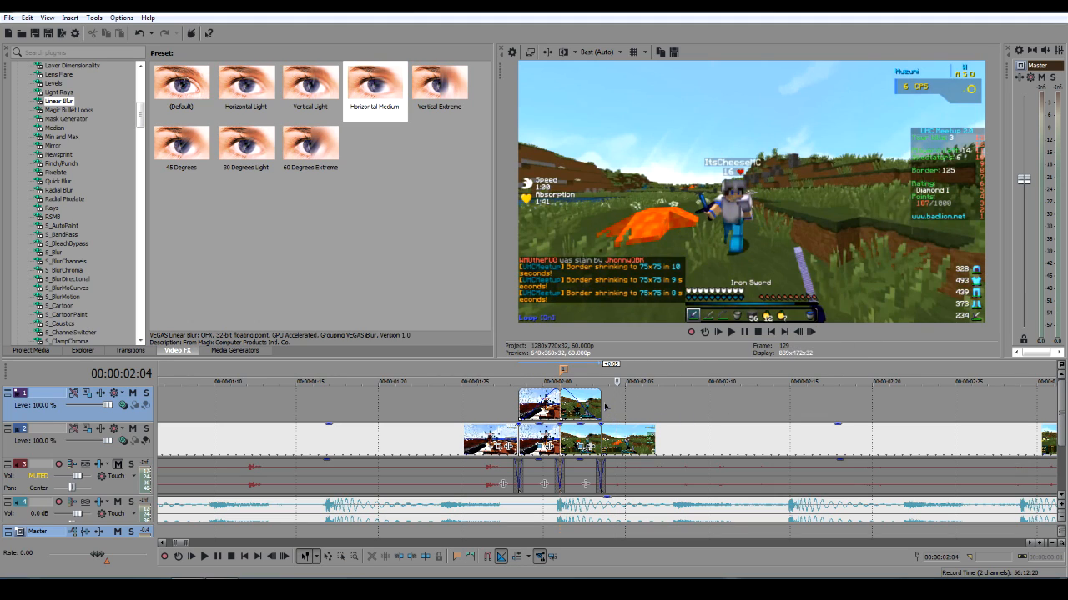
pyautogui.moveTo(599, 403); pyautogui.dragTo(601, 403)
pyautogui.click(512, 399)
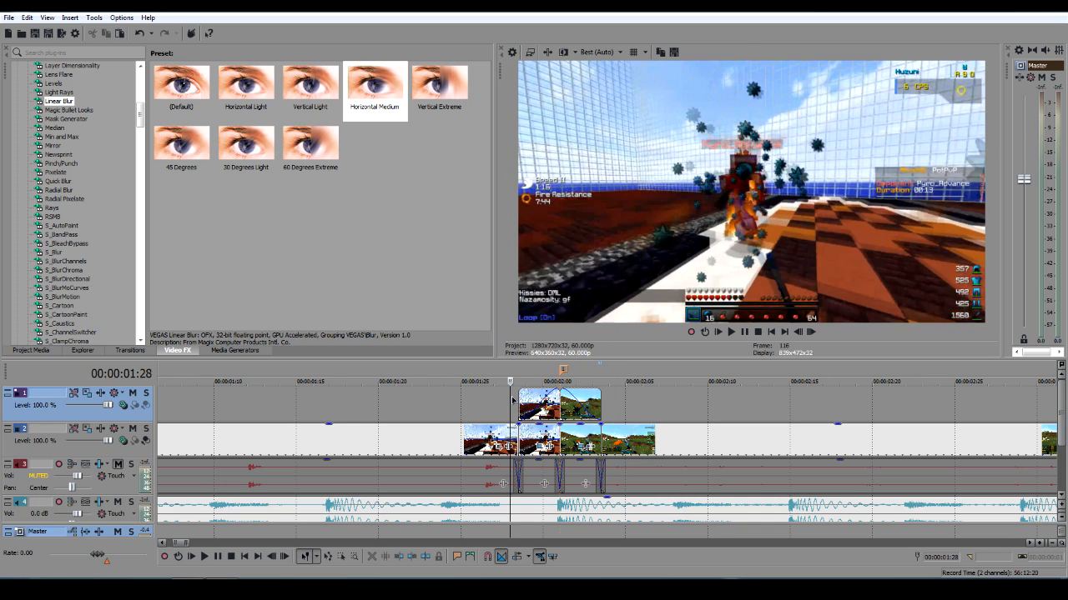
pyautogui.click(606, 399)
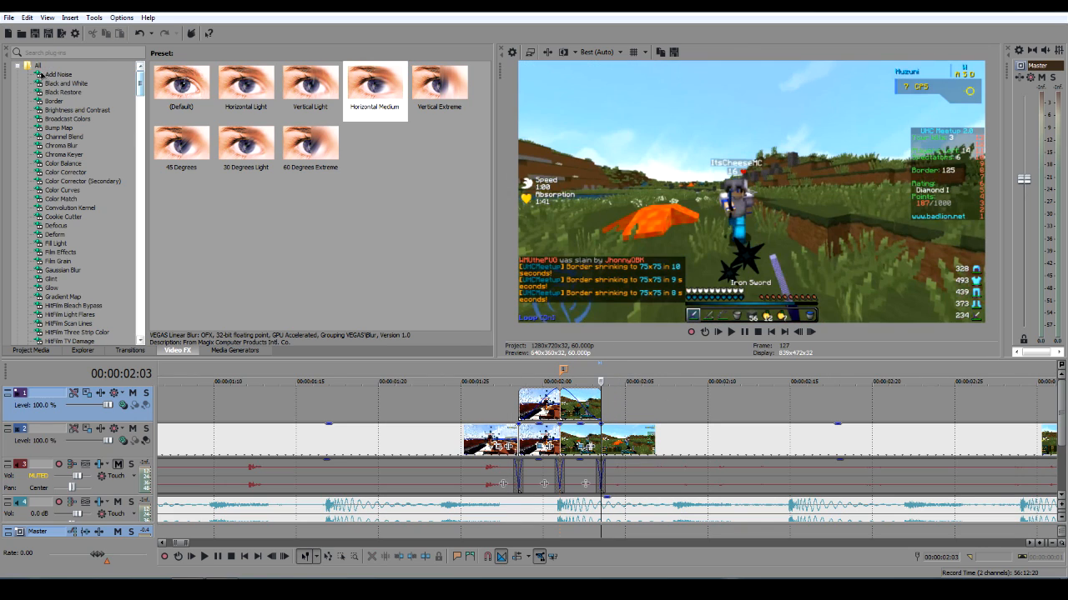
# Step: Browse the Video FX list, including Film Effects, Pixelate and the Sapphire dissolve effects, to examine the available effects and their presets
pyautogui.click(40, 67)
pyautogui.scroll(-3, 80, 187)
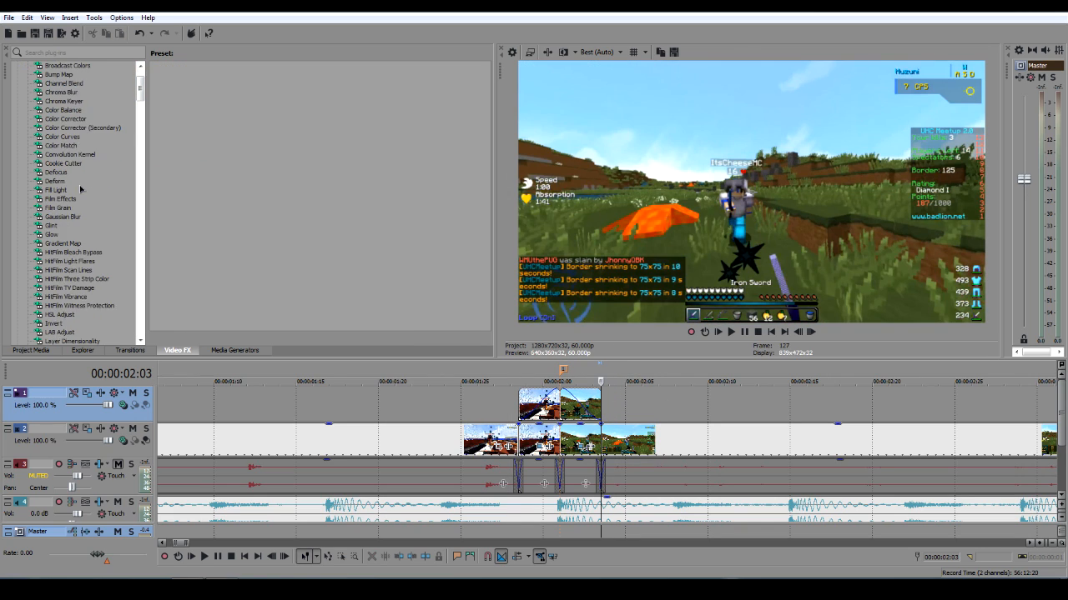
pyautogui.click(61, 173)
pyautogui.scroll(-3, 71, 251)
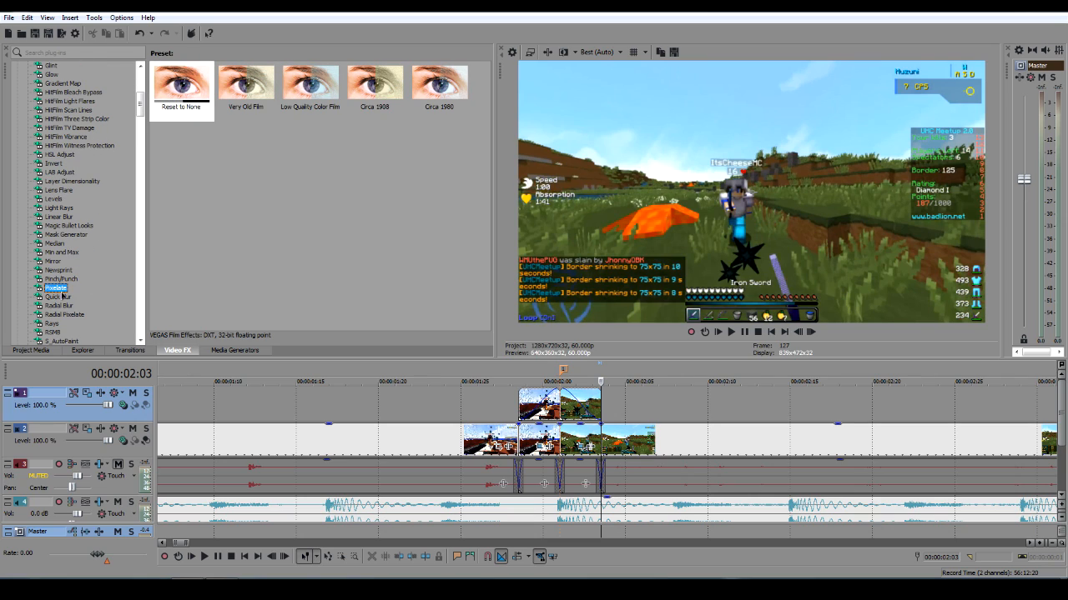
pyautogui.click(59, 288)
pyautogui.scroll(-10, 79, 312)
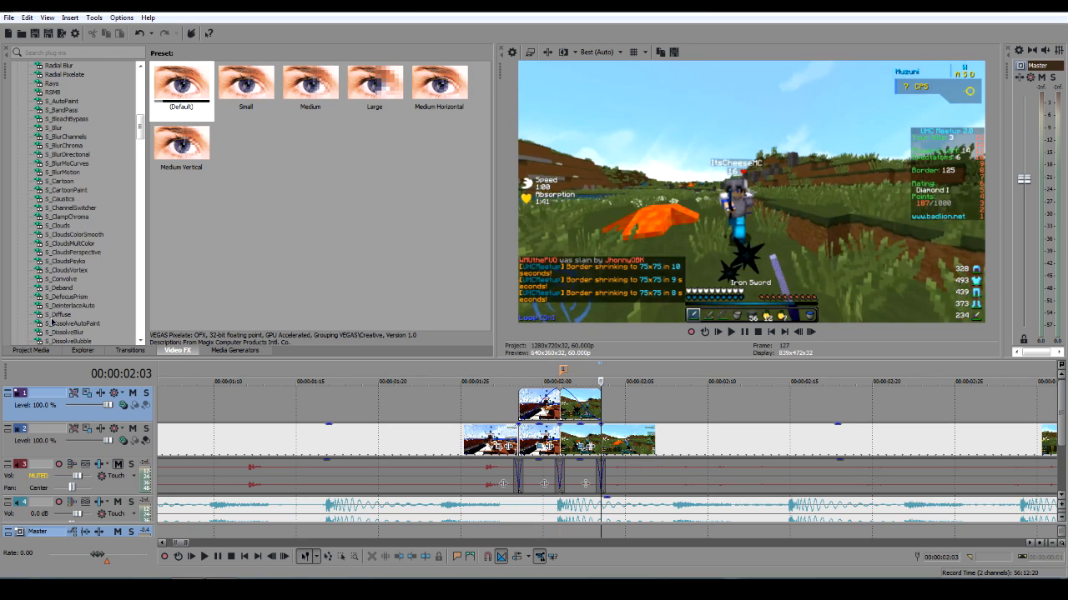
pyautogui.click(74, 244)
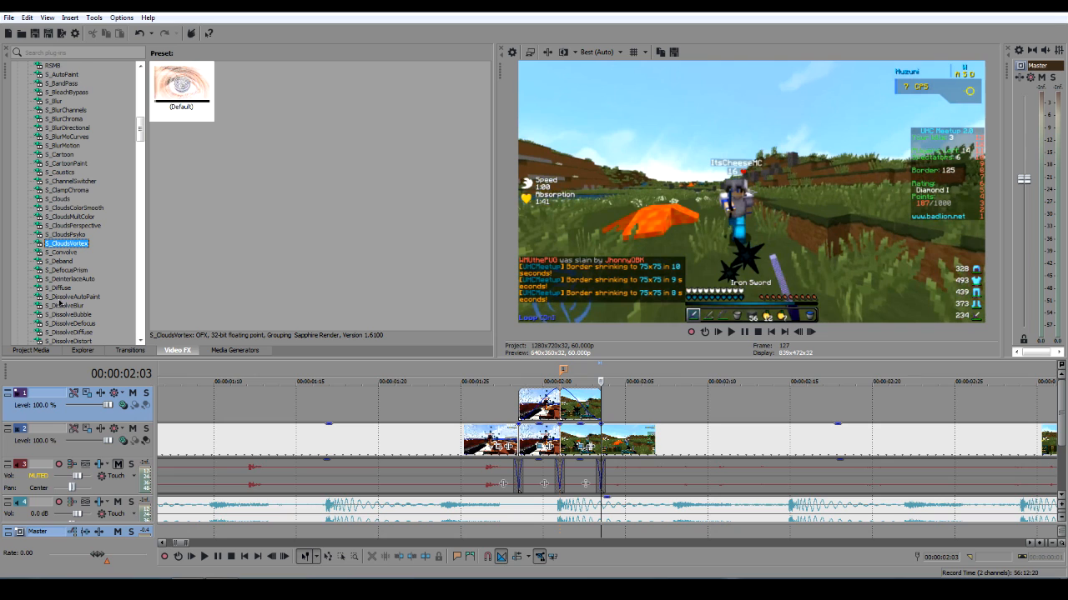
pyautogui.click(71, 323)
pyautogui.scroll(-3, 77, 326)
pyautogui.click(82, 333)
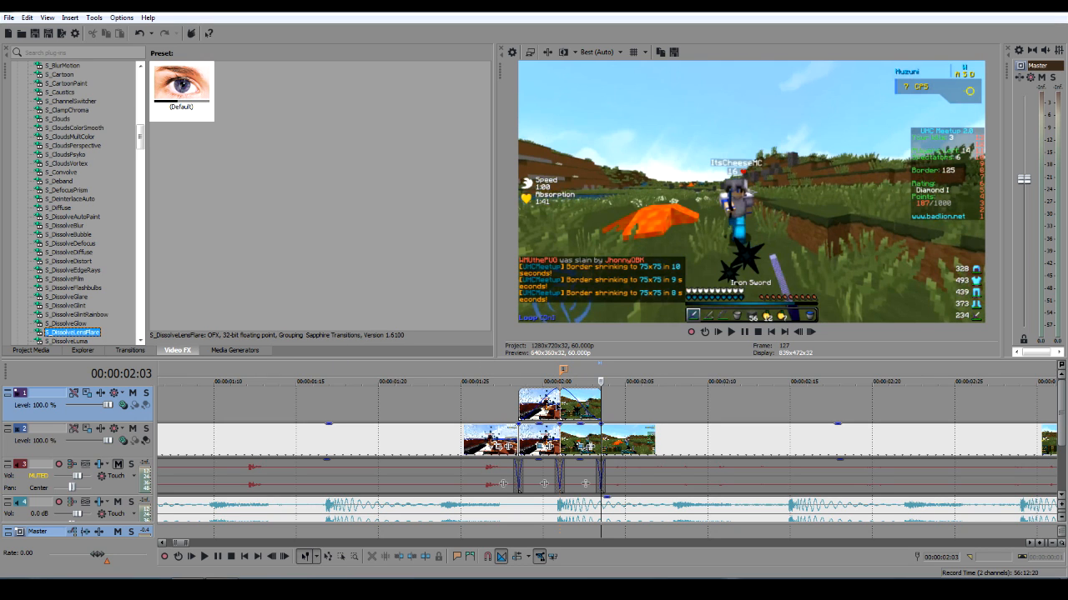
pyautogui.click(557, 404)
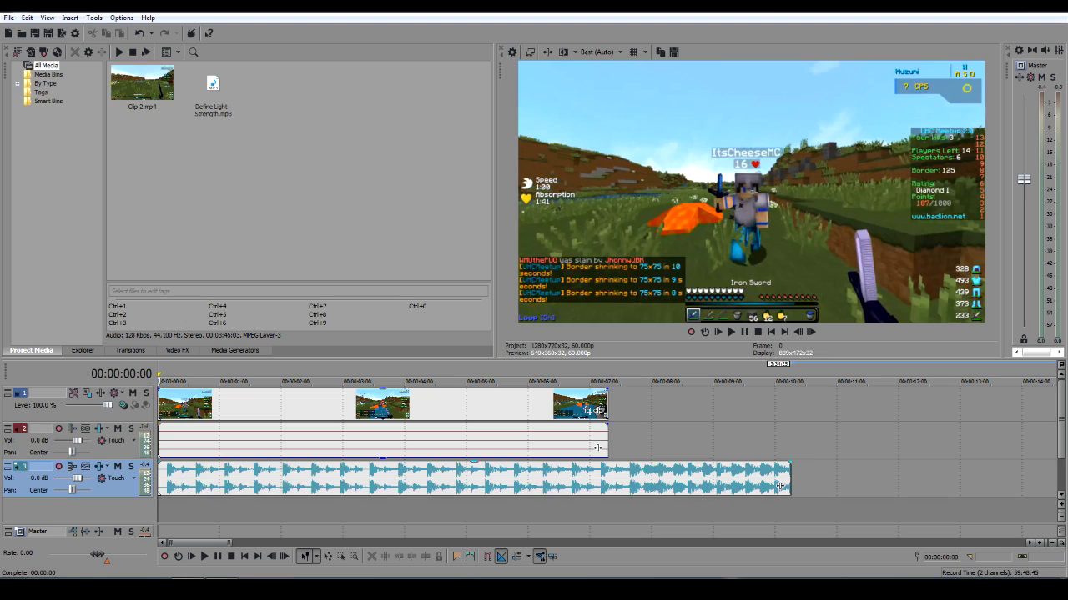
# Step: Examine the options offered for the Clip 2 video event, its audio event and the music event, looking for the envelope option
pyautogui.click(598, 410)
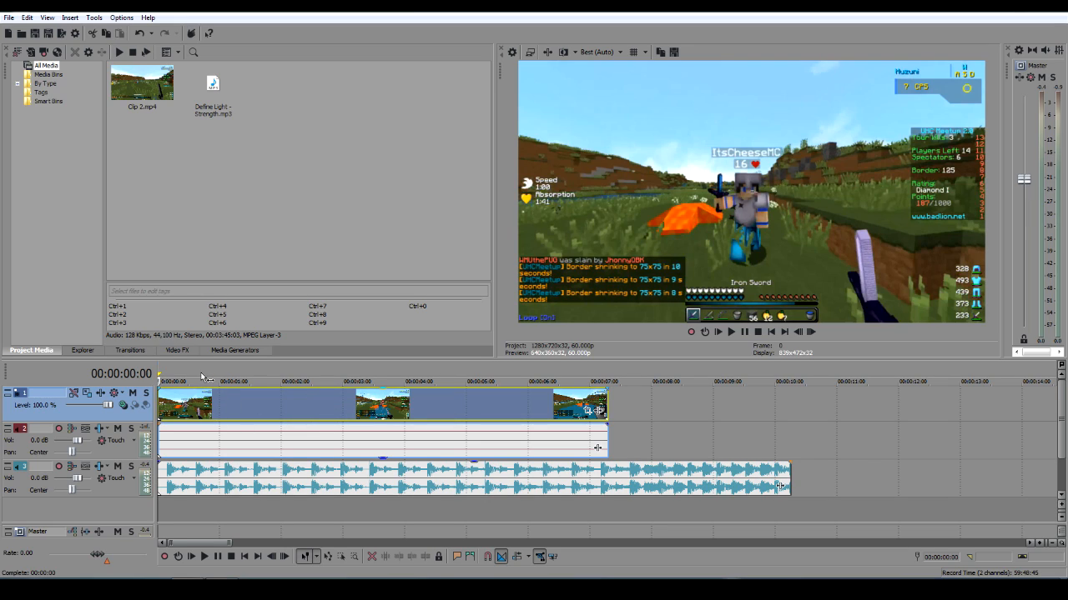
pyautogui.rightClick(177, 401)
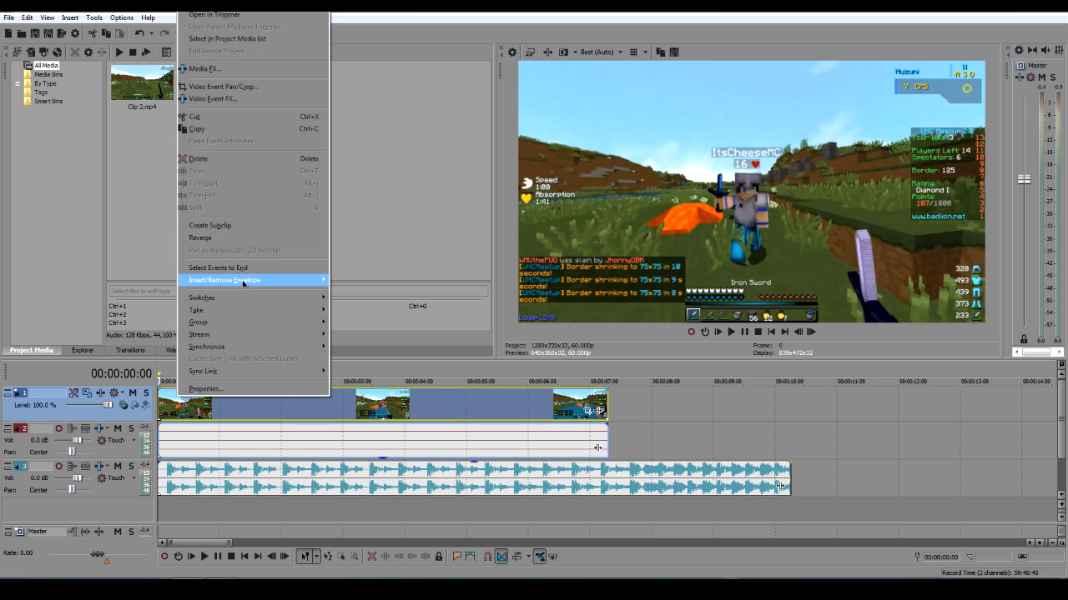
pyautogui.moveTo(241, 280)
pyautogui.rightClick(177, 424)
pyautogui.rightClick(177, 430)
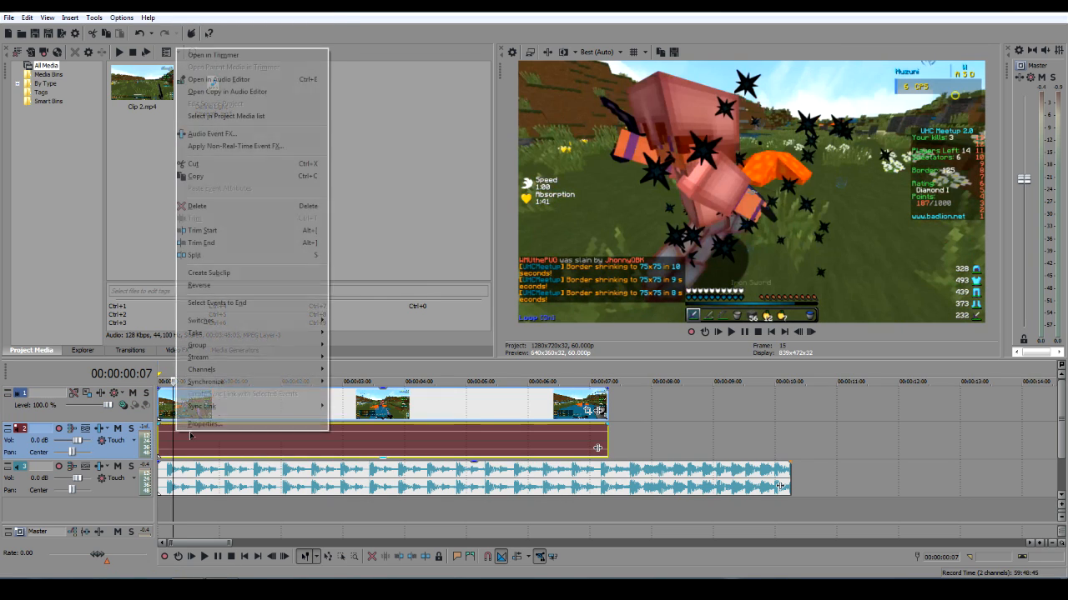
pyautogui.rightClick(264, 475)
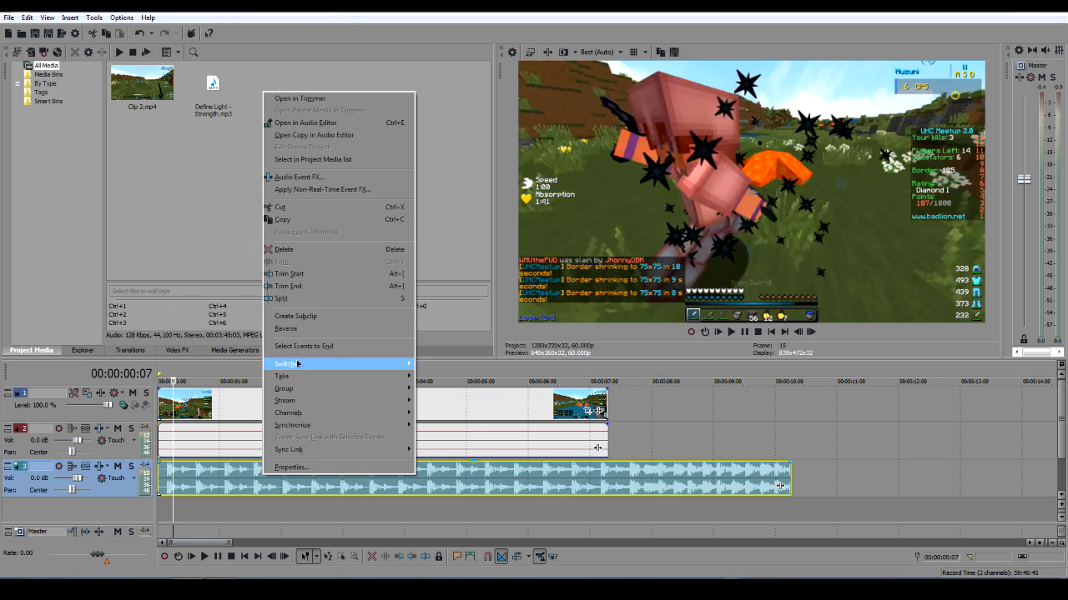
pyautogui.click(247, 469)
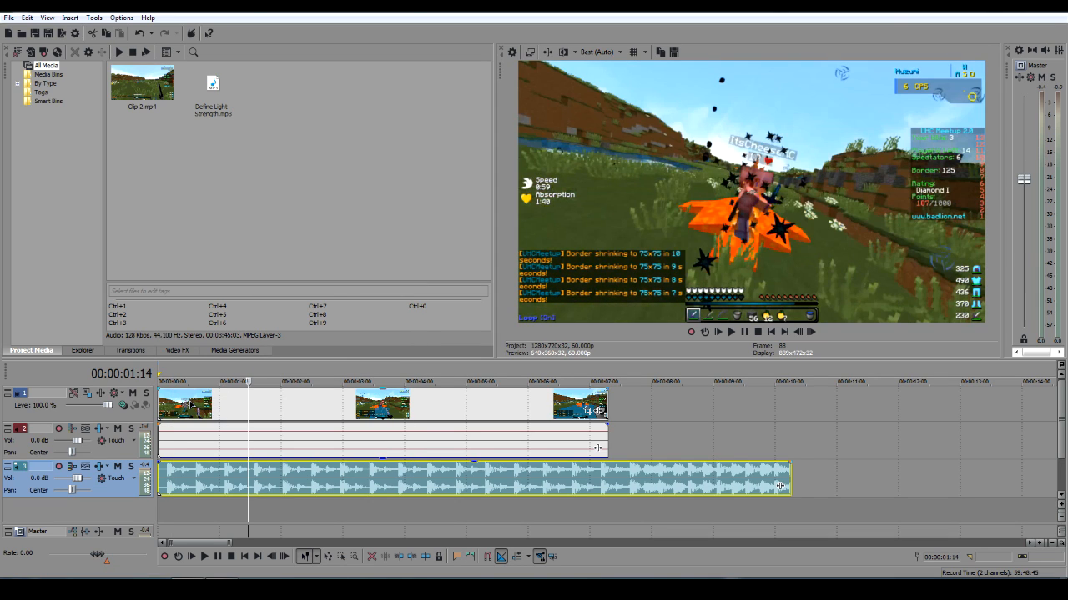
# Step: Insert a Velocity envelope on the Clip 2 video event and return the playhead to the start
pyautogui.rightClick(191, 401)
pyautogui.moveTo(242, 290)
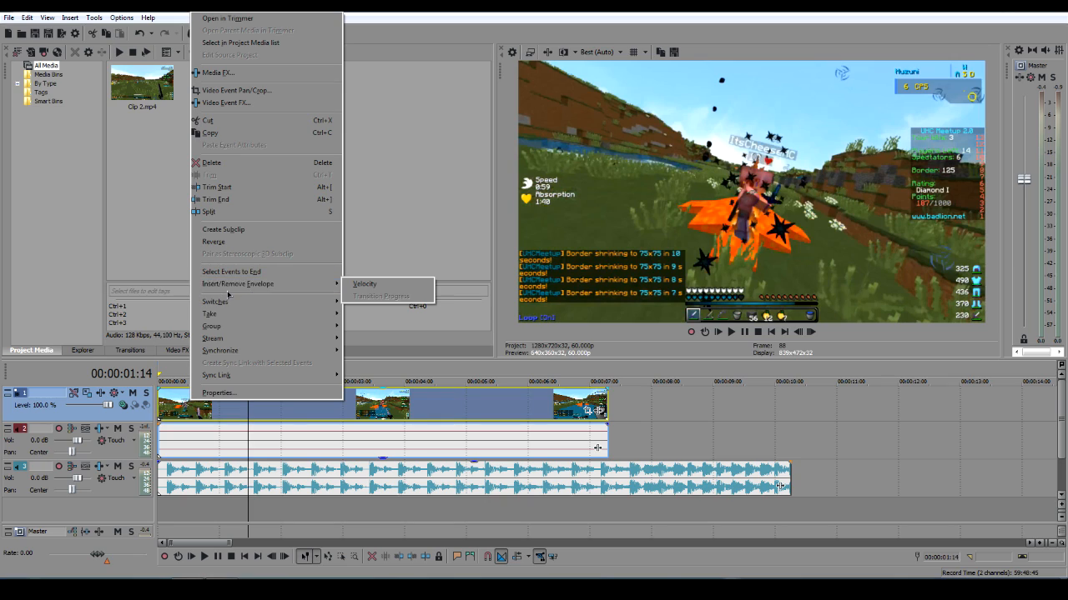
pyautogui.click(365, 284)
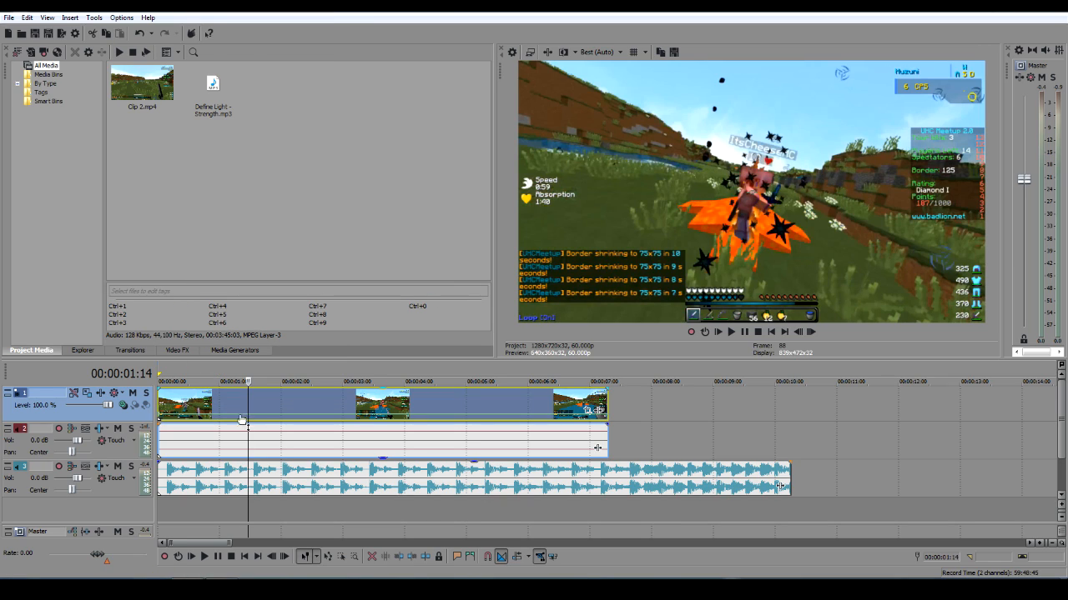
pyautogui.press('space')
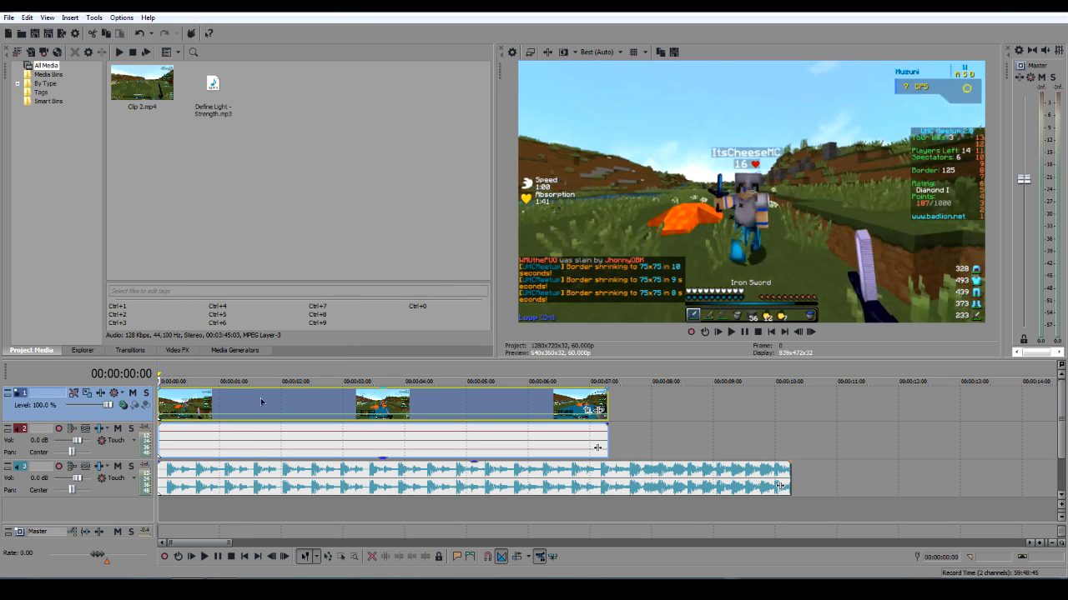
pyautogui.scroll(4, 308, 431)
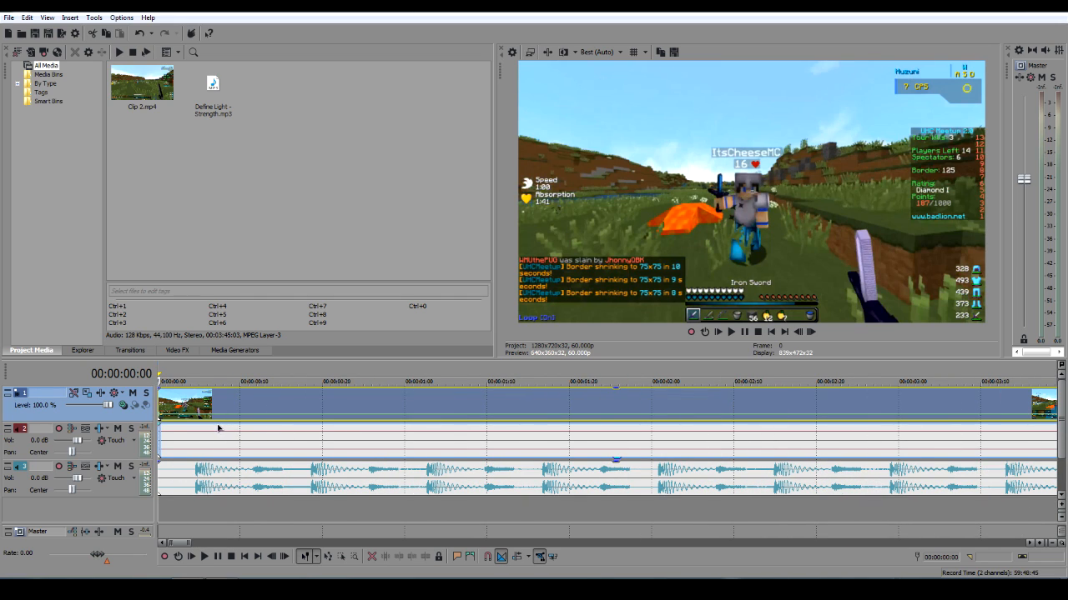
pyautogui.scroll(-4, 222, 429)
# Step: Place markers 1 to 9 on the successive music beats, starting at 00:00:00:05
pyautogui.click(170, 404)
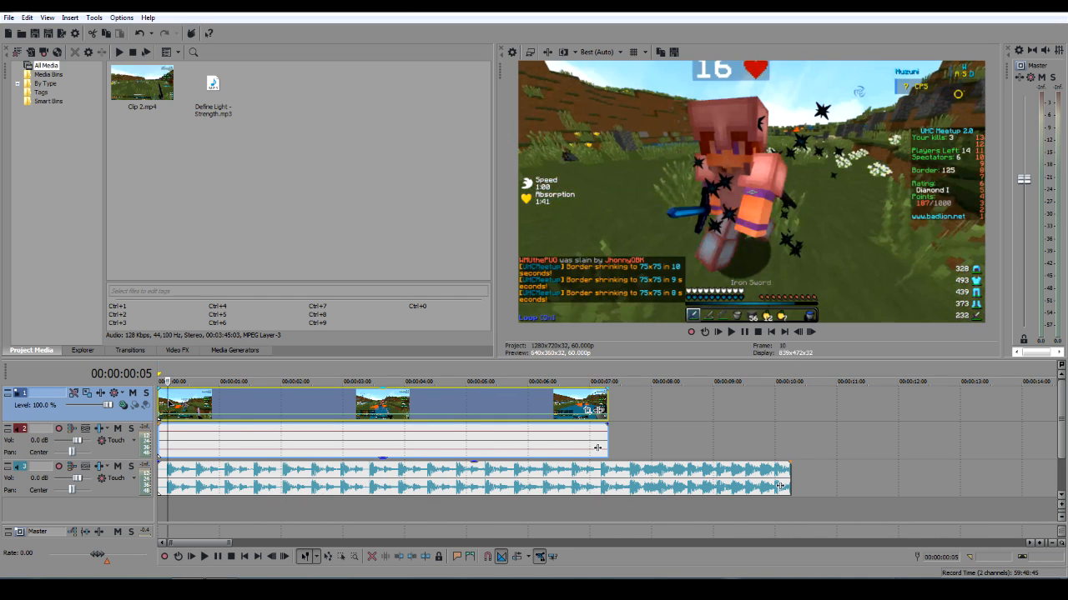
pyautogui.press('m')
pyautogui.click(197, 453)
pyautogui.press('m')
pyautogui.click(226, 452)
pyautogui.press('m')
pyautogui.click(255, 453)
pyautogui.press('m')
pyautogui.click(284, 454)
pyautogui.moveTo(319, 373); pyautogui.dragTo(285, 373)
pyautogui.click(342, 453)
pyautogui.press('m')
pyautogui.click(368, 449)
pyautogui.press('m')
pyautogui.click(401, 451)
pyautogui.press('m')
# Step: Align marker 9 with its beat and place markers 10 to 17 on the following music beats
pyautogui.scroll(5, 401, 451)
pyautogui.moveTo(603, 372); pyautogui.dragTo(594, 372)
pyautogui.click(745, 455)
pyautogui.press('m')
pyautogui.click(900, 449)
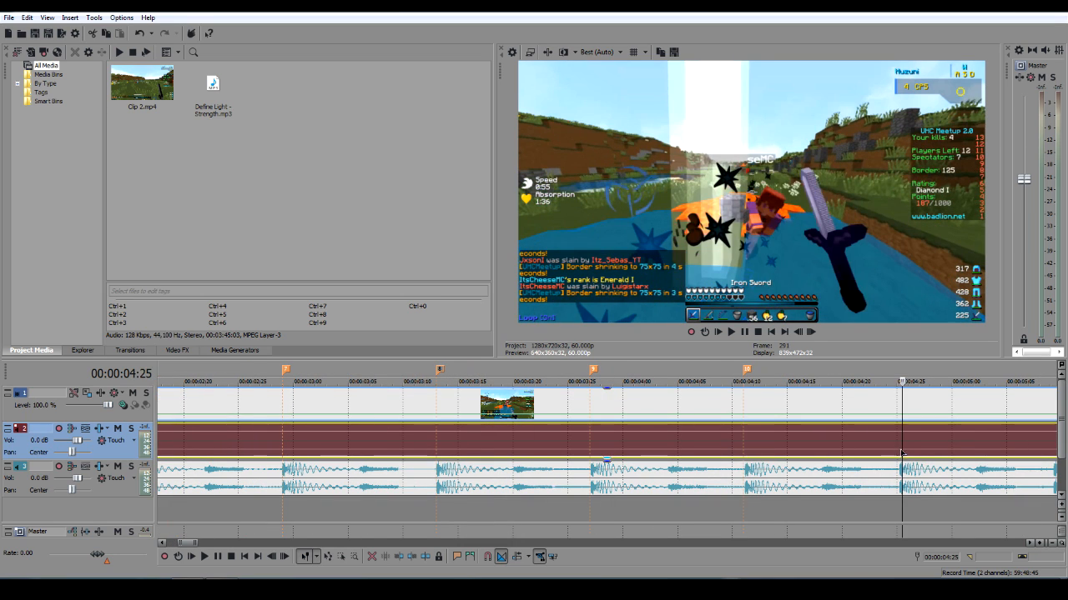
pyautogui.press('m')
pyautogui.scroll(-3, 901, 450)
pyautogui.click(659, 453)
pyautogui.scroll(3, 660, 452)
pyautogui.press('m')
pyautogui.click(750, 455)
pyautogui.press('m')
pyautogui.click(906, 455)
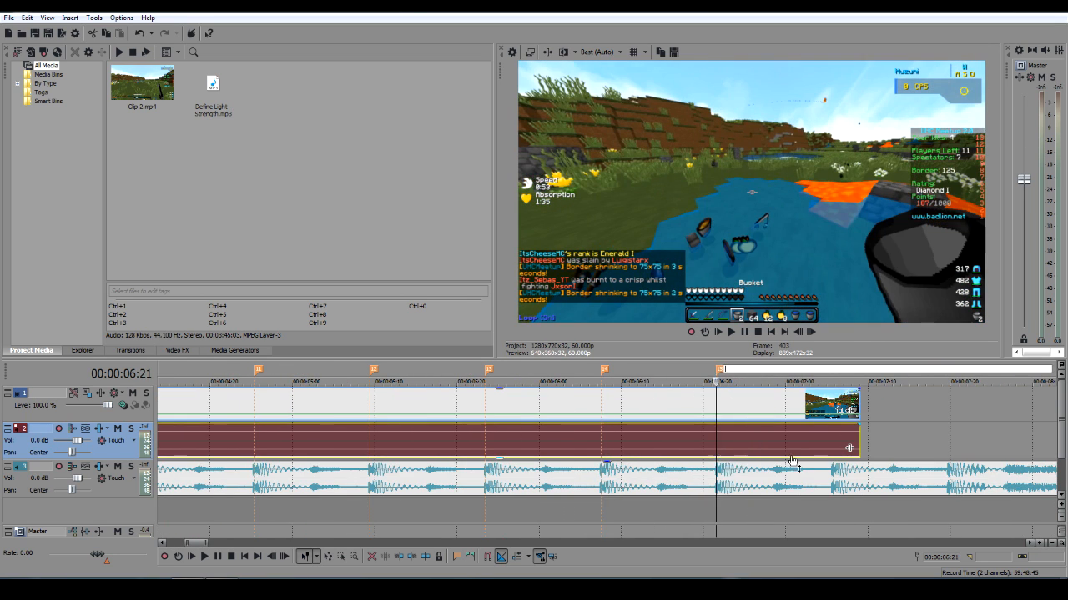
pyautogui.scroll(-2, 791, 459)
pyautogui.click(680, 450)
pyautogui.press('m')
pyautogui.click(758, 453)
pyautogui.press('m')
pyautogui.scroll(-3, 757, 453)
# Step: Add velocity envelope points to the video event at markers 1 to 6
pyautogui.click(174, 370)
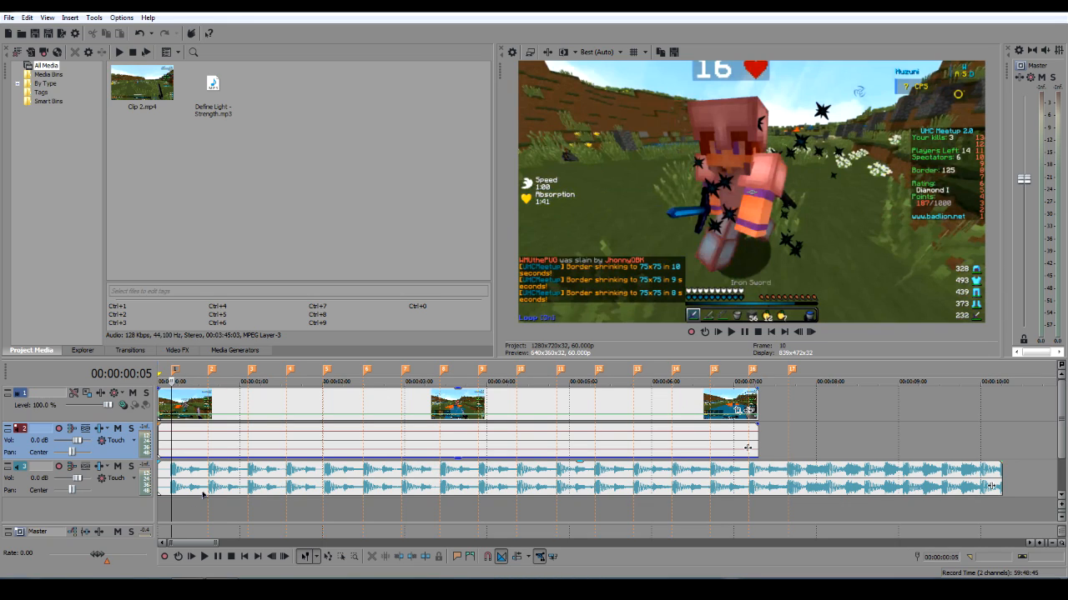
pyautogui.rightClick(173, 417)
pyautogui.click(171, 408)
pyautogui.scroll(3, 284, 456)
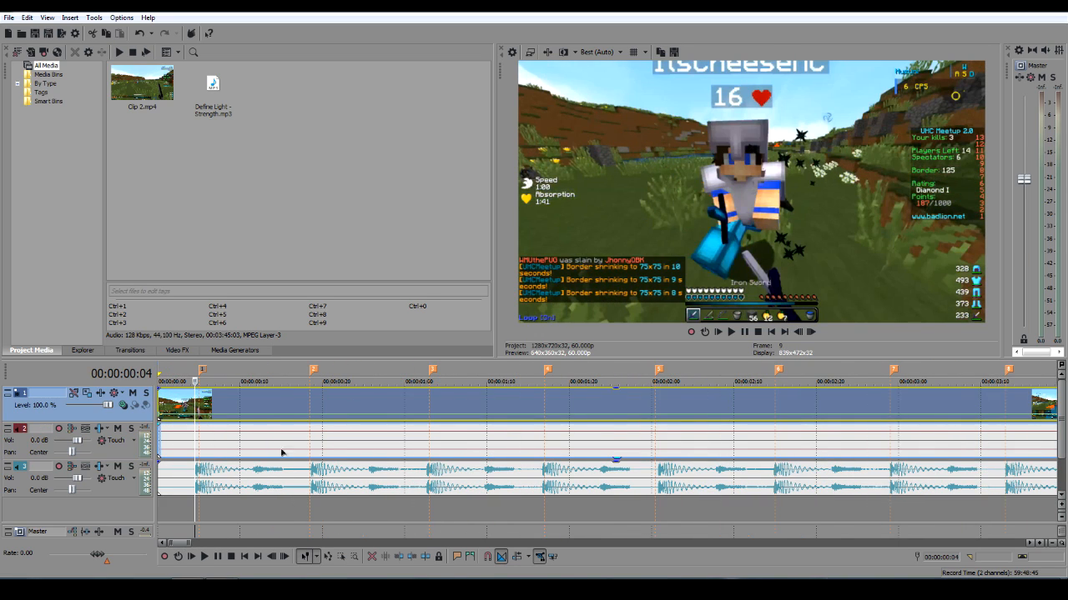
pyautogui.rightClick(197, 416)
pyautogui.click(224, 422)
pyautogui.rightClick(310, 414)
pyautogui.click(356, 422)
pyautogui.rightClick(429, 415)
pyautogui.click(459, 421)
pyautogui.rightClick(543, 414)
pyautogui.click(573, 422)
pyautogui.rightClick(657, 415)
pyautogui.click(689, 422)
pyautogui.rightClick(776, 415)
pyautogui.click(806, 422)
# Step: Add velocity envelope points to the video event at markers 7 to 12
pyautogui.hscroll(7, 751, 422)
pyautogui.rightClick(296, 415)
pyautogui.click(327, 422)
pyautogui.rightClick(411, 416)
pyautogui.rightClick(643, 415)
pyautogui.click(653, 423)
pyautogui.rightClick(759, 416)
pyautogui.click(768, 423)
pyautogui.rightClick(879, 415)
pyautogui.click(889, 423)
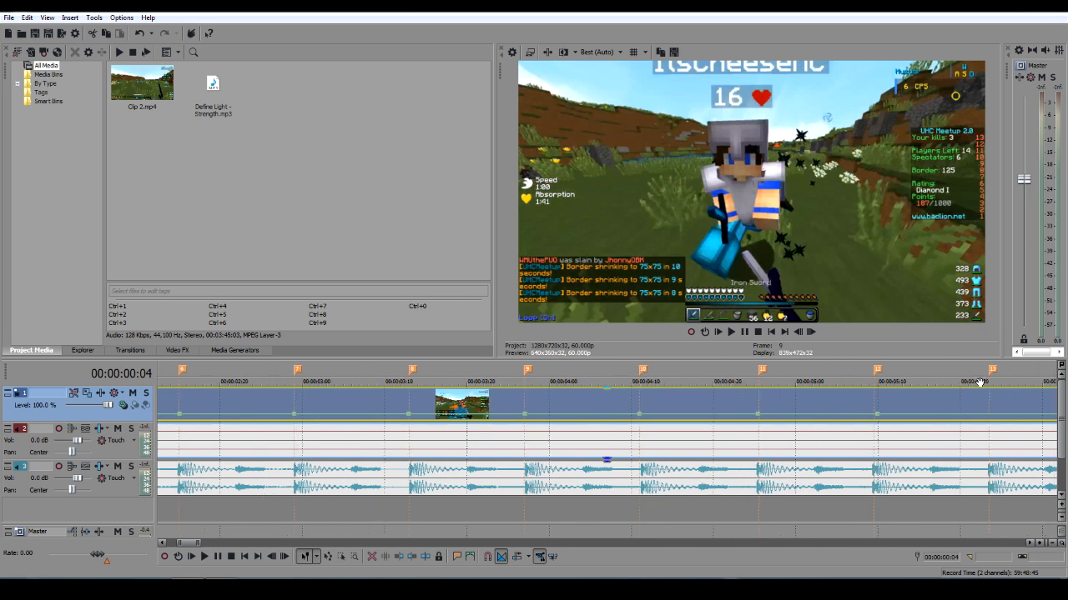
# Step: Add velocity envelope points to the video event at markers 13 to 16
pyautogui.hscroll(8, 909, 422)
pyautogui.moveTo(230, 416); pyautogui.dragTo(231, 418)
pyautogui.rightClick(457, 415)
pyautogui.click(469, 422)
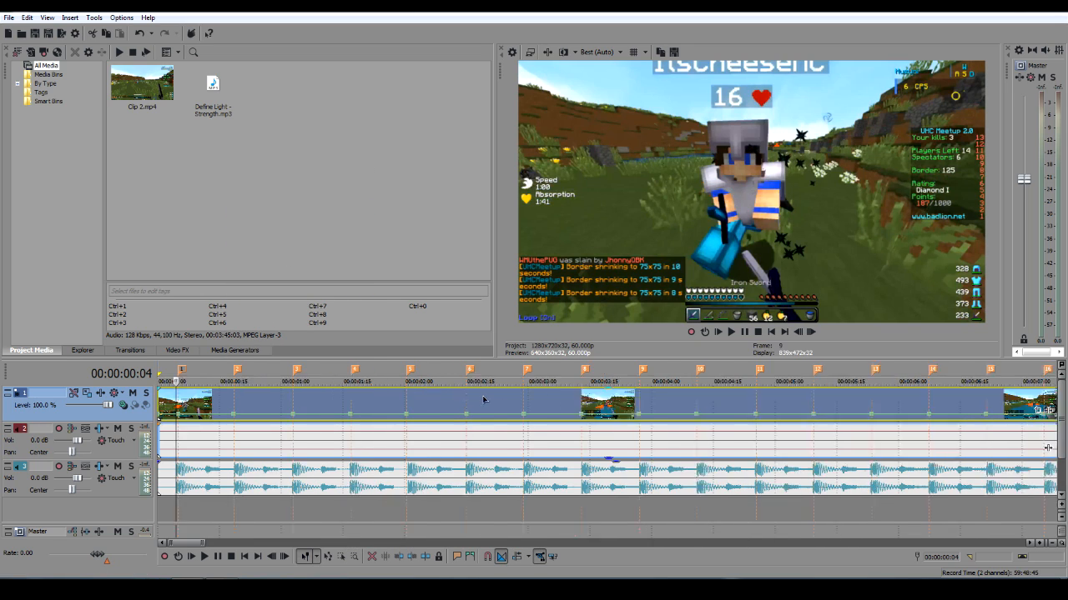
pyautogui.scroll(-3, 484, 399)
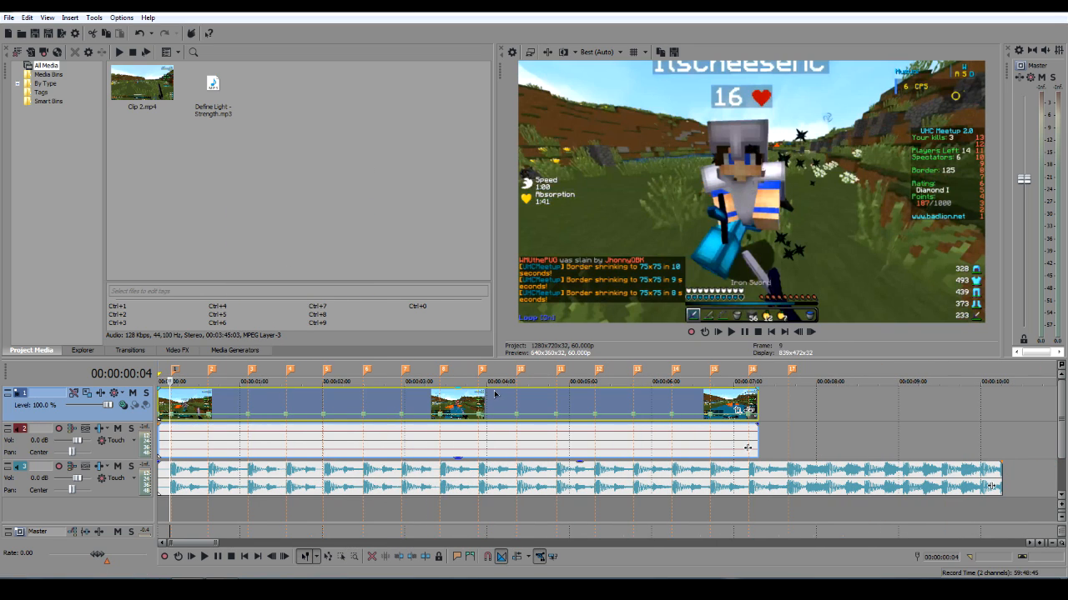
pyautogui.scroll(-2, 358, 378)
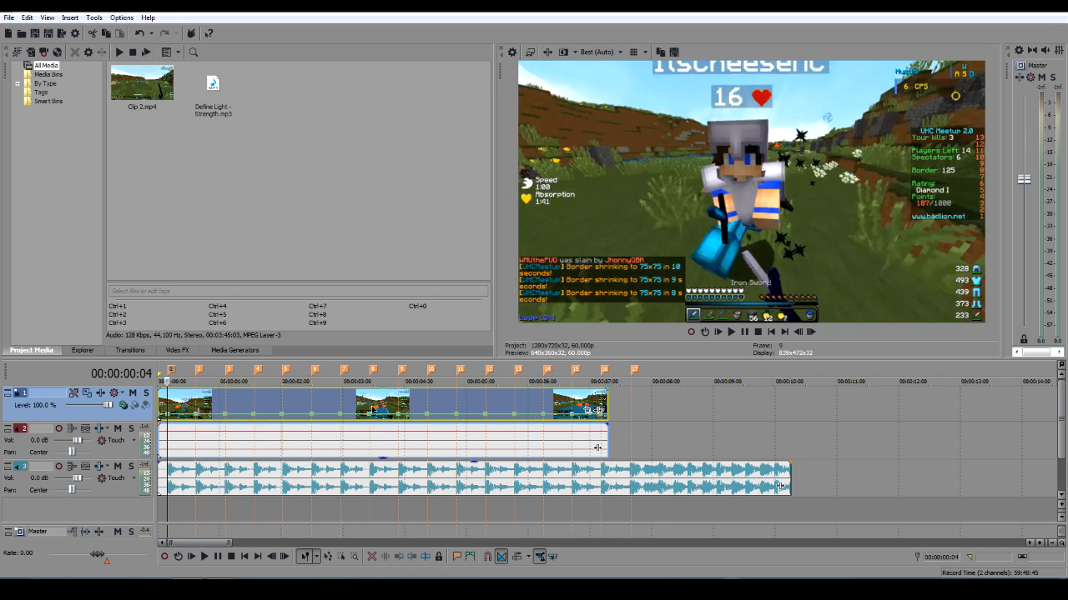
# Step: Add velocity points on the weaker beats midway between each pair of neighbouring markers from 1 to 8
pyautogui.scroll(5, 226, 410)
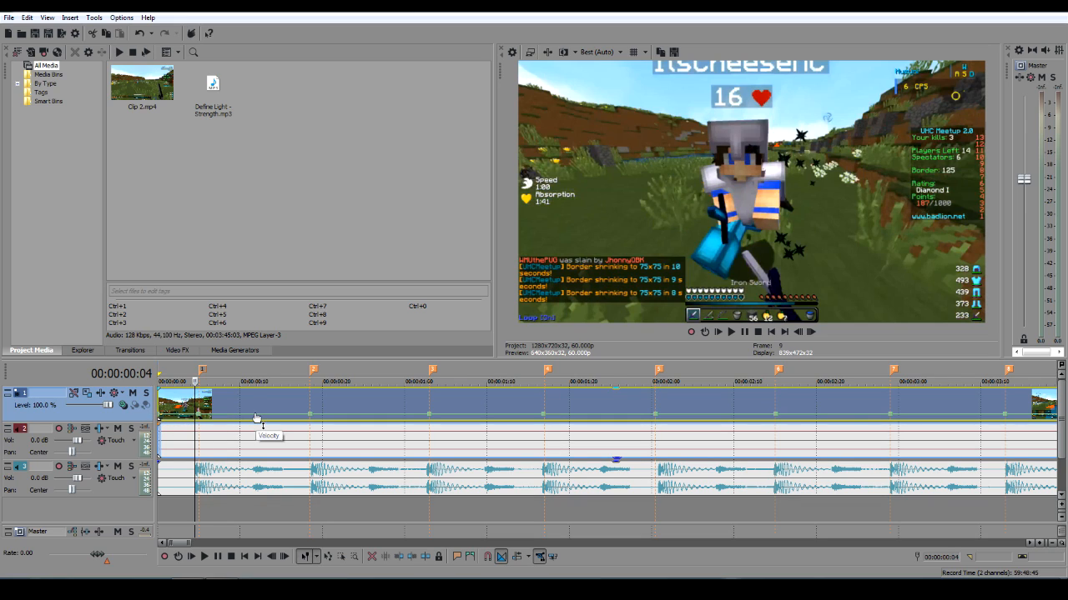
pyautogui.click(254, 412)
pyautogui.rightClick(255, 417)
pyautogui.click(374, 422)
pyautogui.rightClick(374, 420)
pyautogui.click(399, 422)
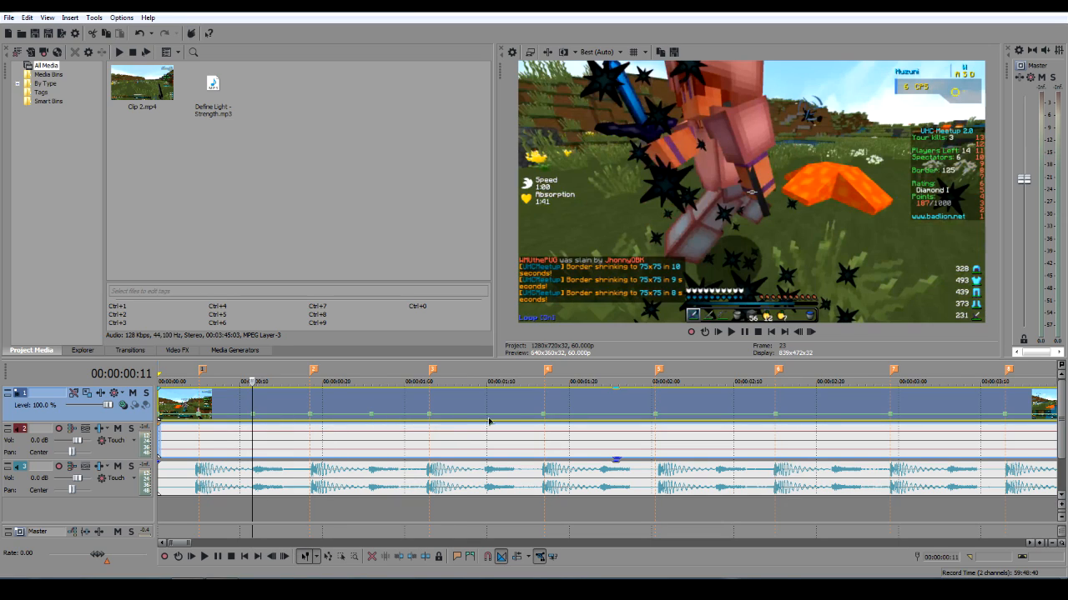
pyautogui.rightClick(492, 420)
pyautogui.click(517, 422)
pyautogui.rightClick(606, 420)
pyautogui.click(630, 423)
pyautogui.doubleClick(717, 418)
pyautogui.click(832, 417)
pyautogui.rightClick(833, 418)
pyautogui.click(857, 423)
pyautogui.click(949, 417)
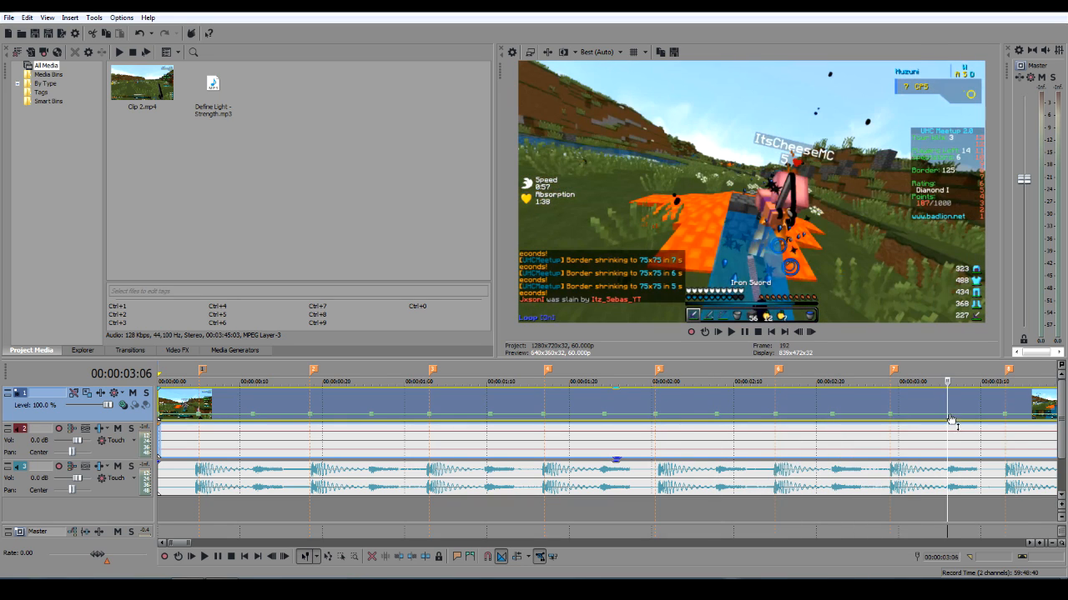
# Step: Add velocity points on the weaker beats midway between each pair of neighbouring markers from 8 to 13
pyautogui.moveTo(958, 404); pyautogui.dragTo(376, 367)
pyautogui.doubleClick(470, 417)
pyautogui.rightClick(587, 419)
pyautogui.click(612, 422)
pyautogui.rightClick(704, 419)
pyautogui.click(728, 423)
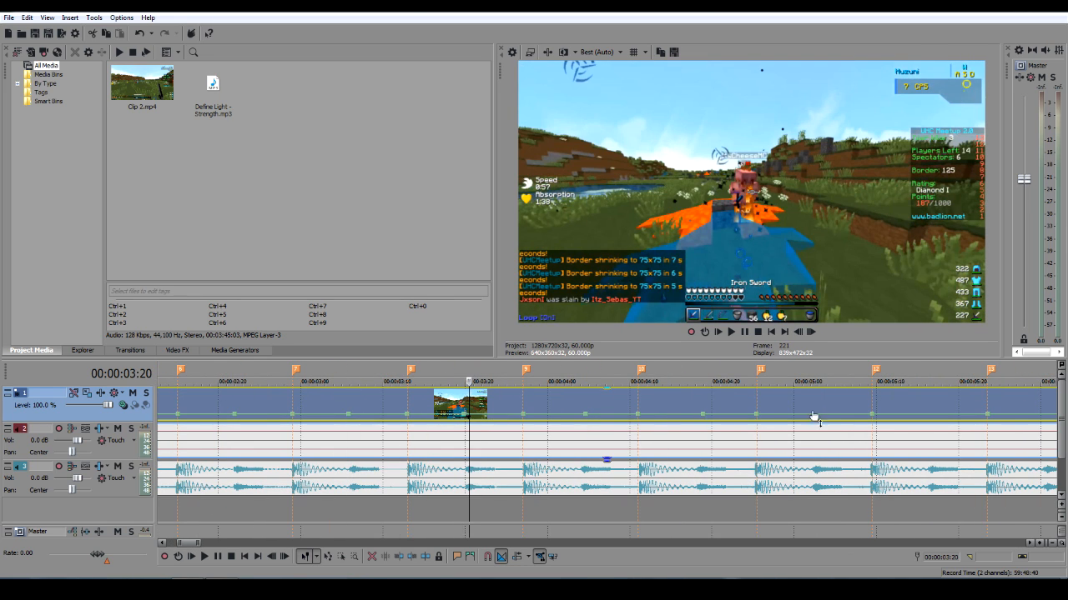
pyautogui.doubleClick(814, 418)
pyautogui.click(926, 417)
pyautogui.rightClick(928, 417)
pyautogui.click(952, 422)
# Step: Add velocity points on the weaker beats midway between the neighbouring markers from 13 to 16
pyautogui.moveTo(964, 381); pyautogui.dragTo(315, 381)
pyautogui.click(400, 415)
pyautogui.rightClick(400, 415)
pyautogui.click(423, 422)
pyautogui.click(515, 414)
pyautogui.rightClick(517, 414)
pyautogui.click(540, 422)
pyautogui.scroll(-3, 542, 411)
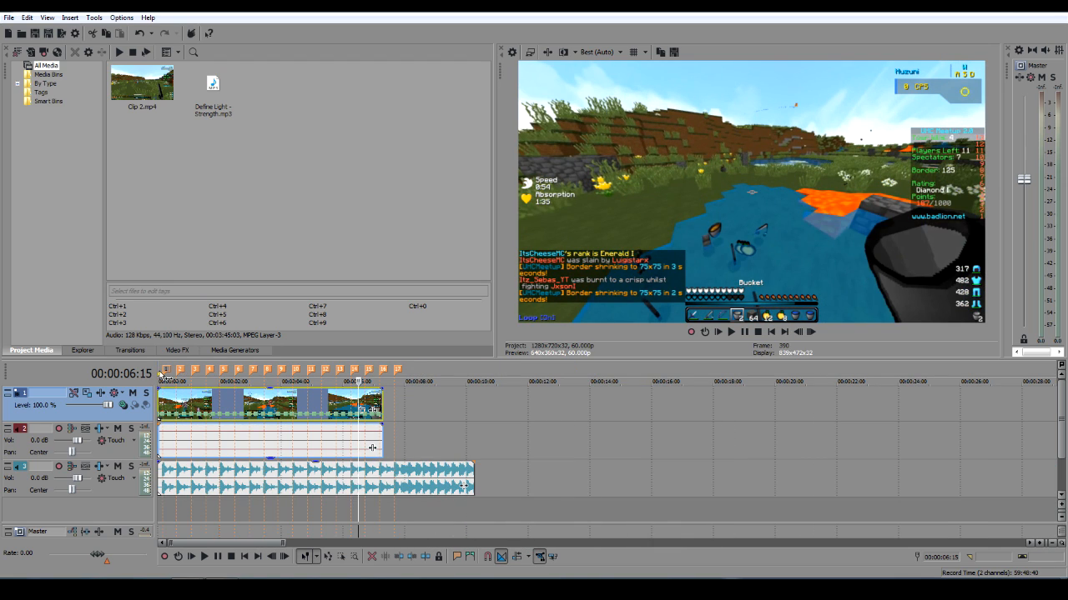
# Step: Extend the end of the Clip 2 video and audio events by about 1:02, beyond marker 17, and go to the loop notch
pyautogui.click(161, 372)
pyautogui.scroll(3, 322, 432)
pyautogui.scroll(1, 317, 433)
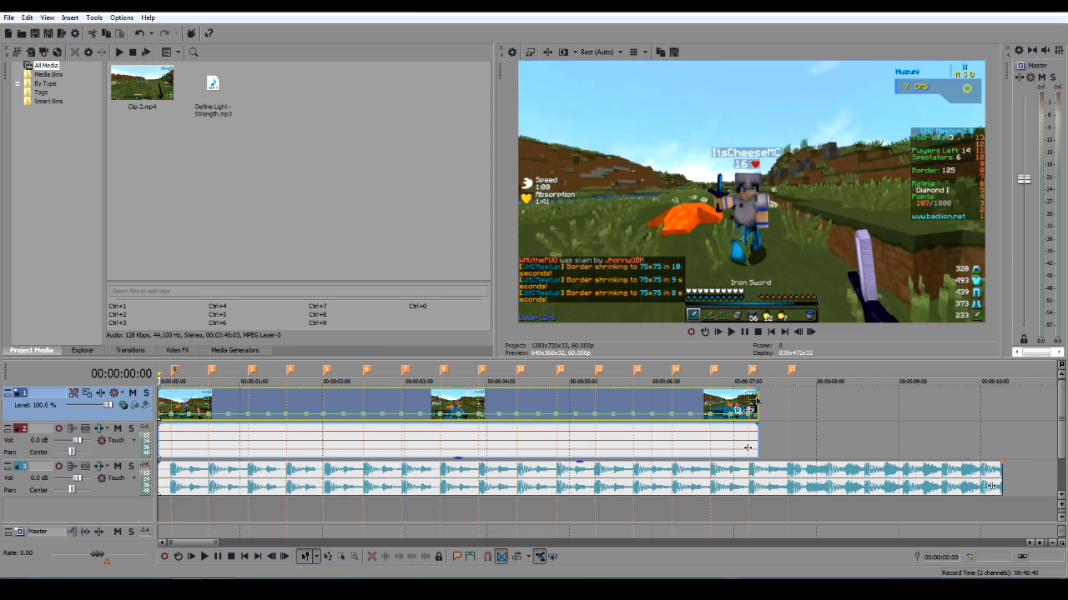
pyautogui.moveTo(755, 400); pyautogui.dragTo(845, 402)
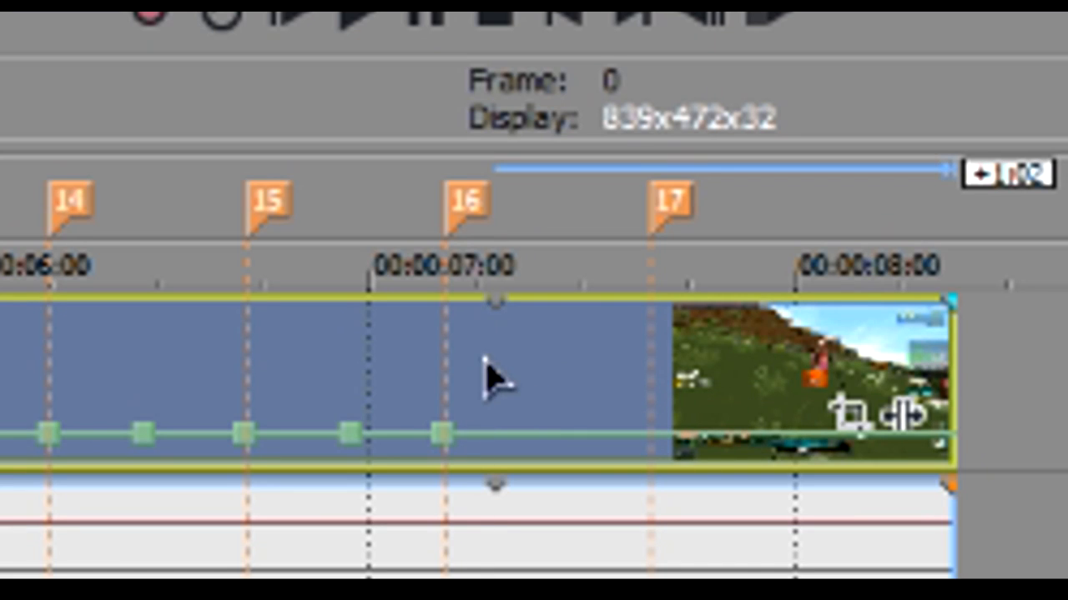
pyautogui.click(756, 401)
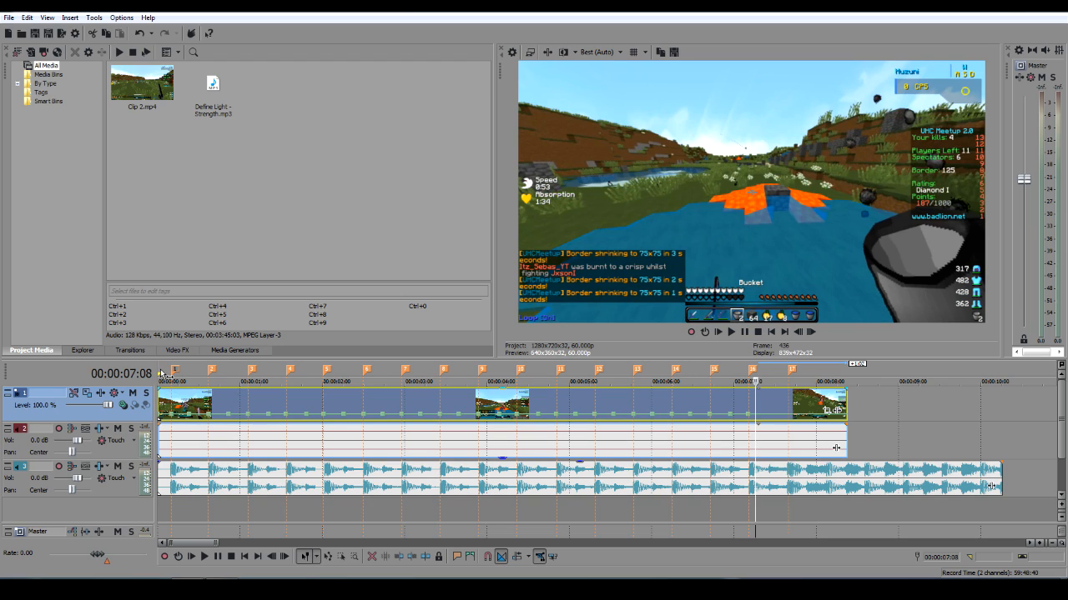
pyautogui.click(161, 372)
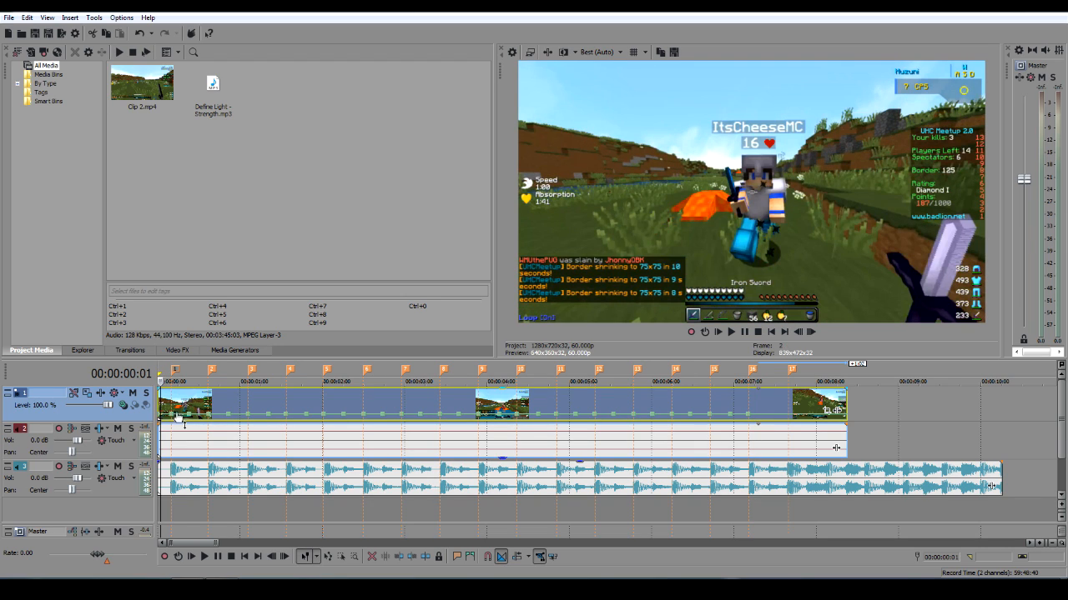
pyautogui.scroll(5, 179, 409)
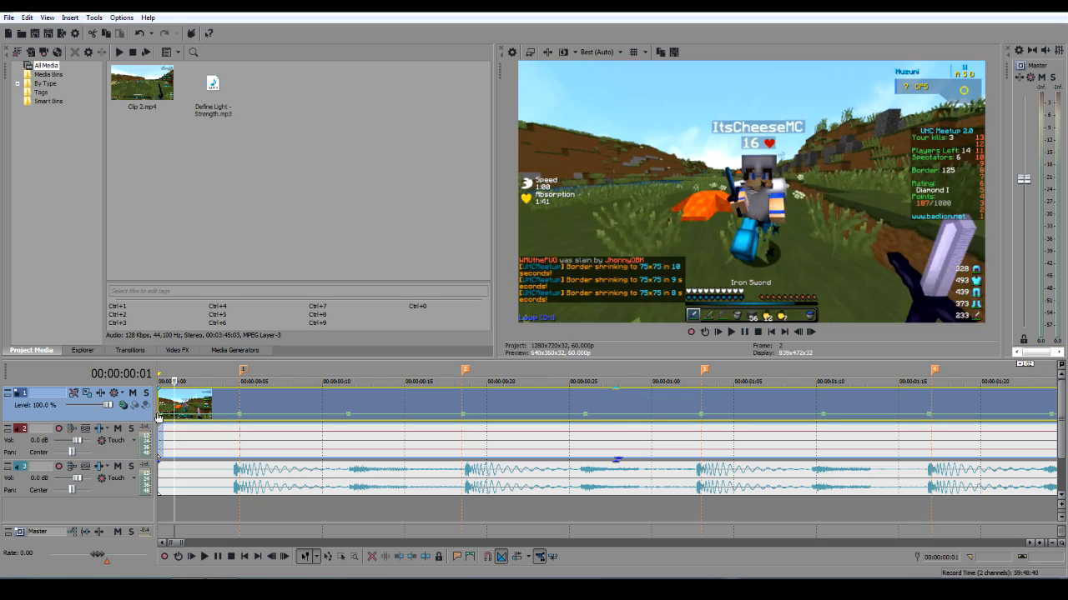
pyautogui.rightClick(240, 417)
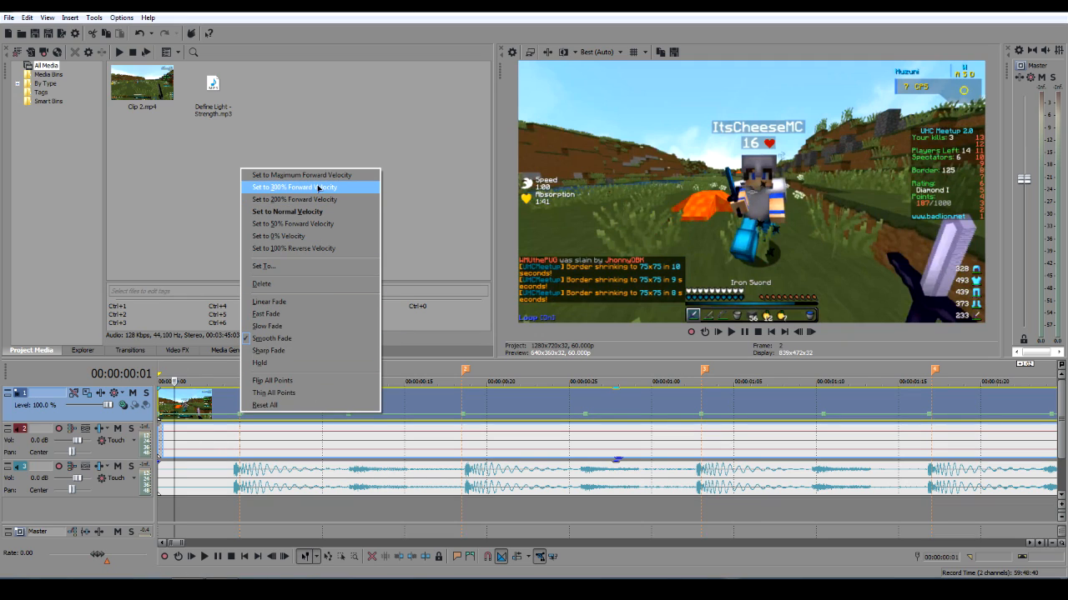
pyautogui.click(279, 265)
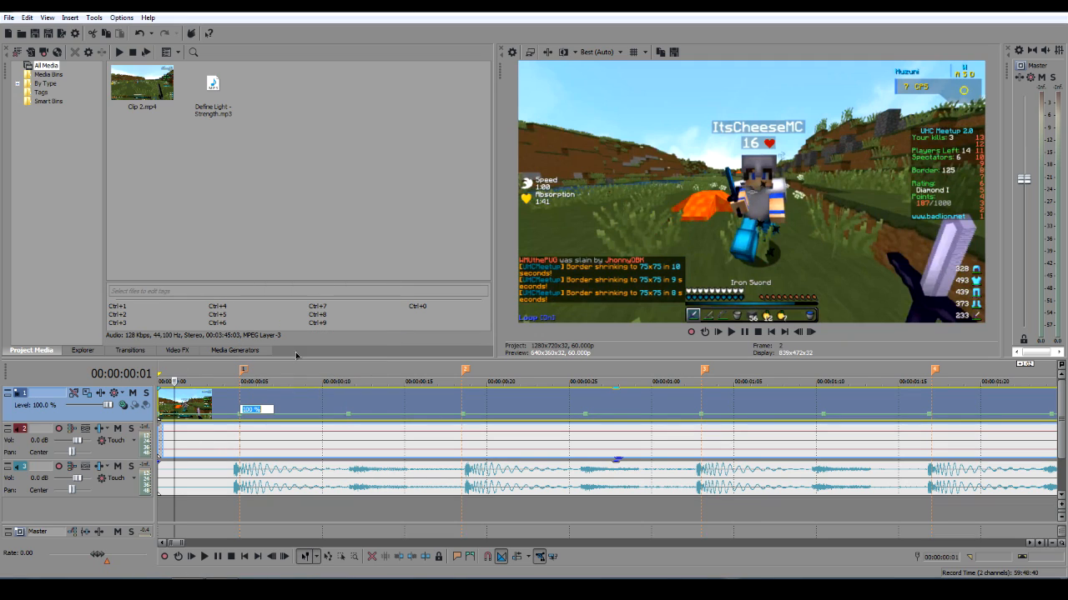
pyautogui.click(254, 425)
pyautogui.click(212, 405)
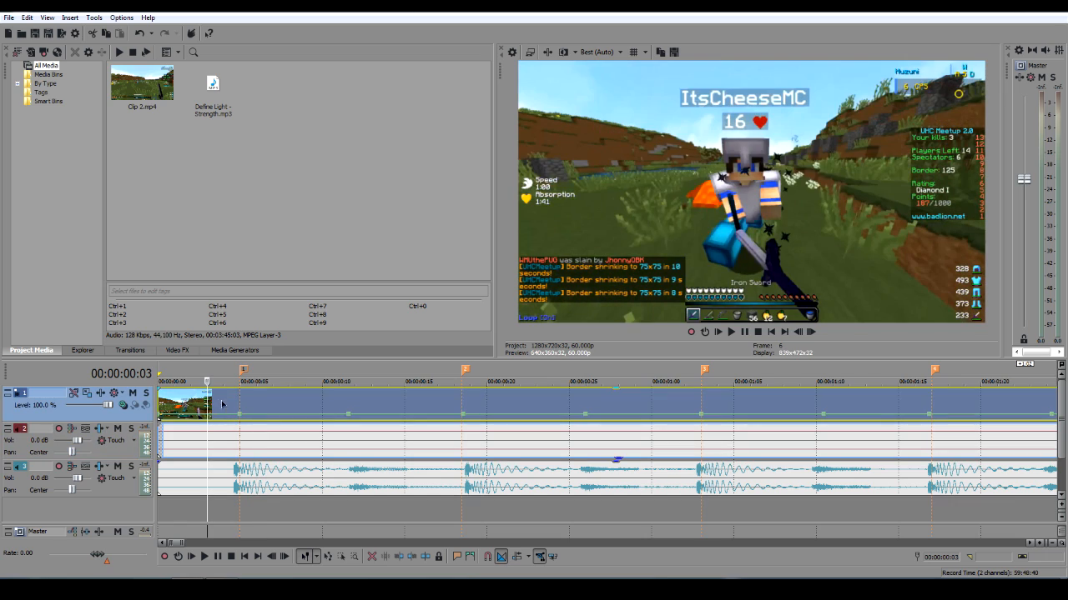
# Step: Try maximum forward velocity on the point at marker 1, and return that point to normal velocity
pyautogui.rightClick(241, 414)
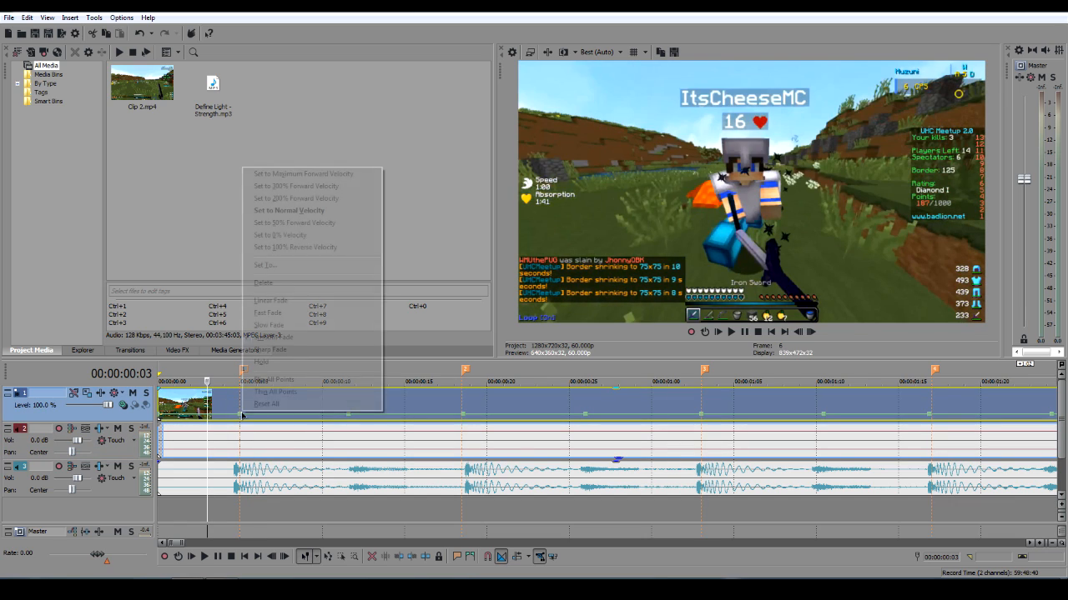
pyautogui.click(317, 174)
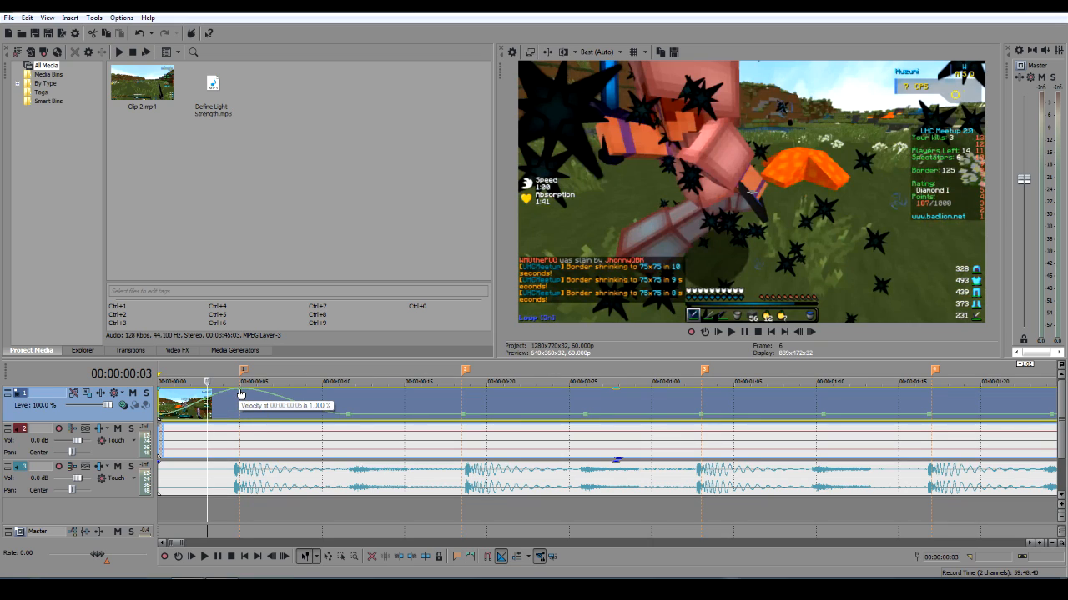
pyautogui.rightClick(238, 394)
pyautogui.click(302, 193)
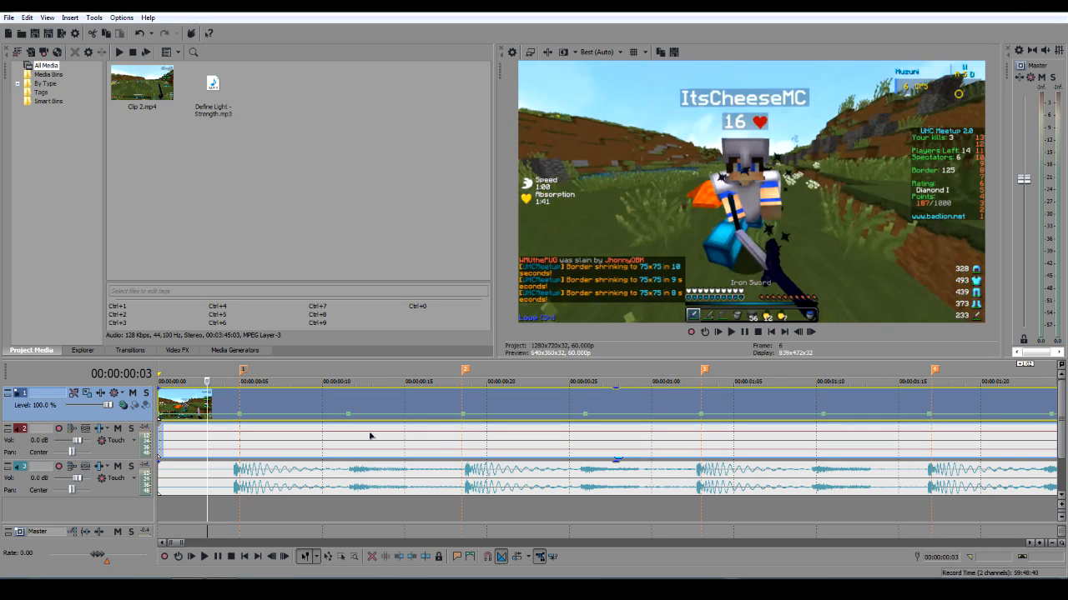
# Step: Set the velocity to 200% forward at marker 1 and 50% forward on the weaker beat between markers 1 and 2
pyautogui.rightClick(240, 418)
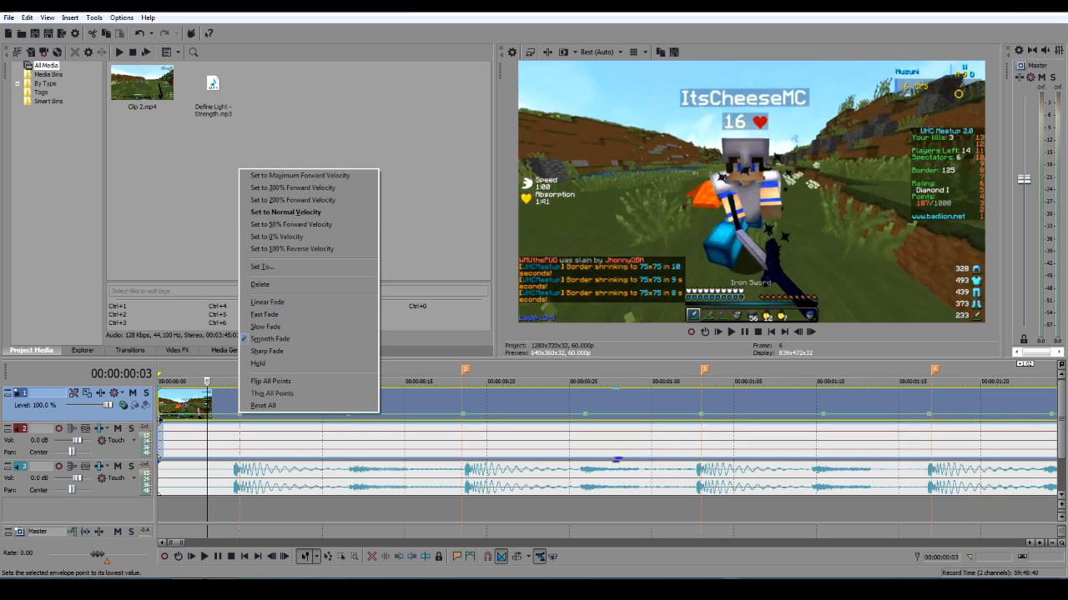
pyautogui.click(292, 200)
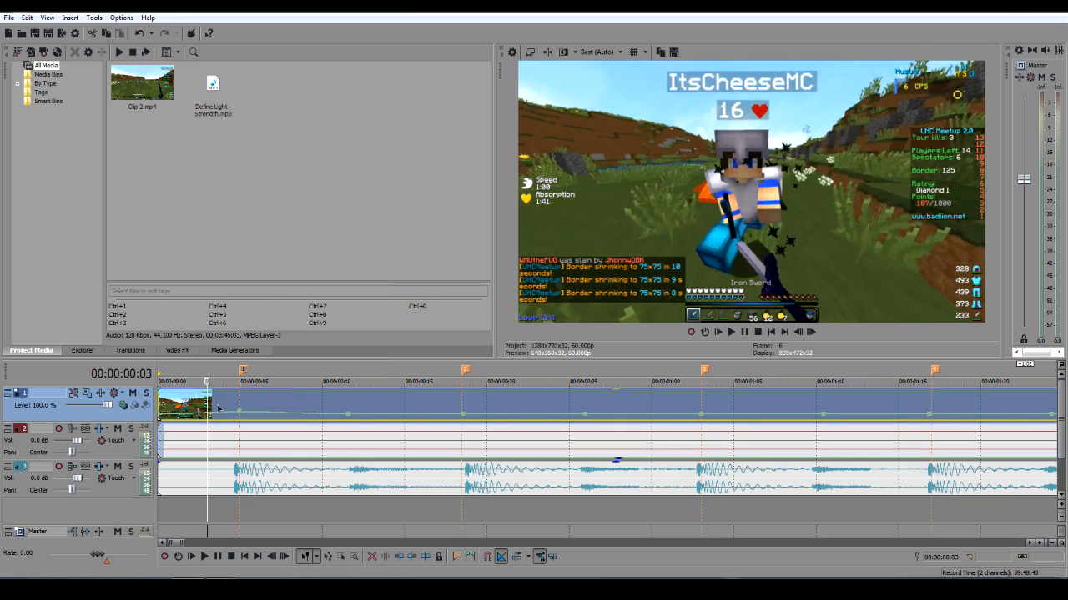
pyautogui.rightClick(350, 418)
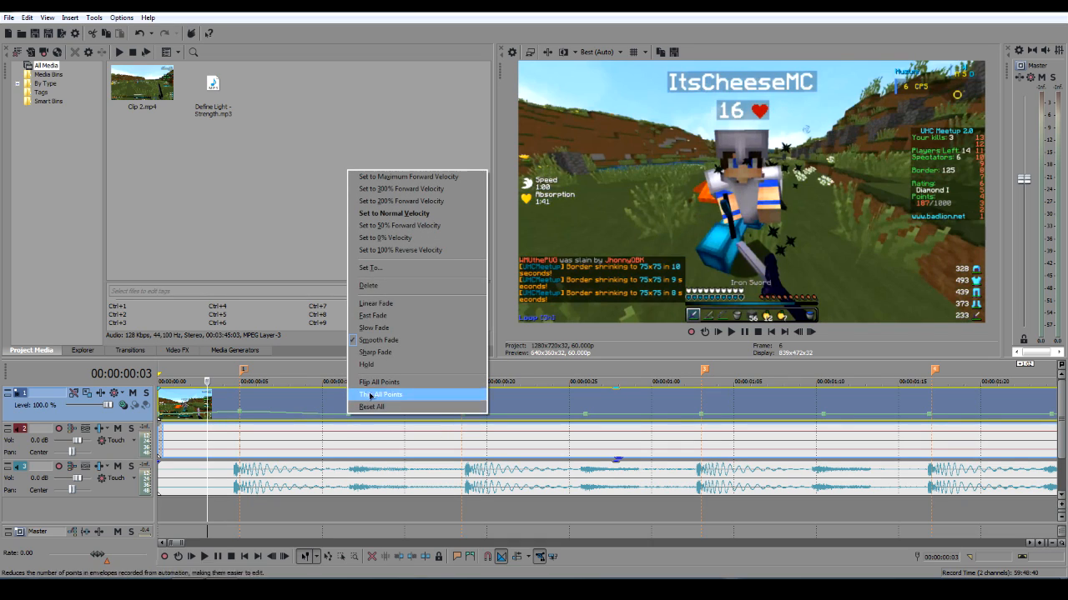
pyautogui.click(395, 226)
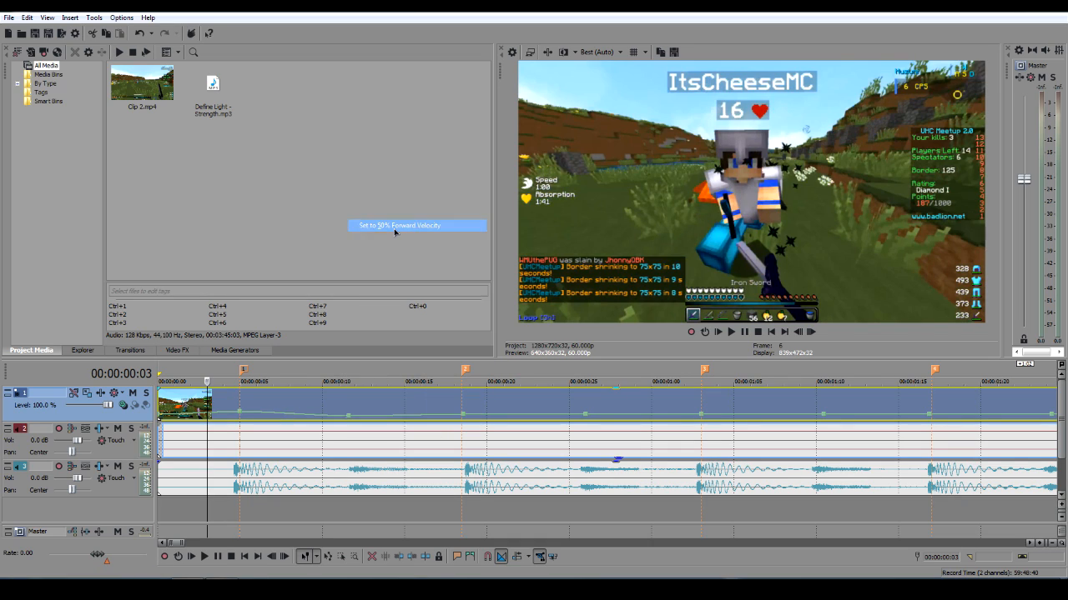
pyautogui.rightClick(353, 419)
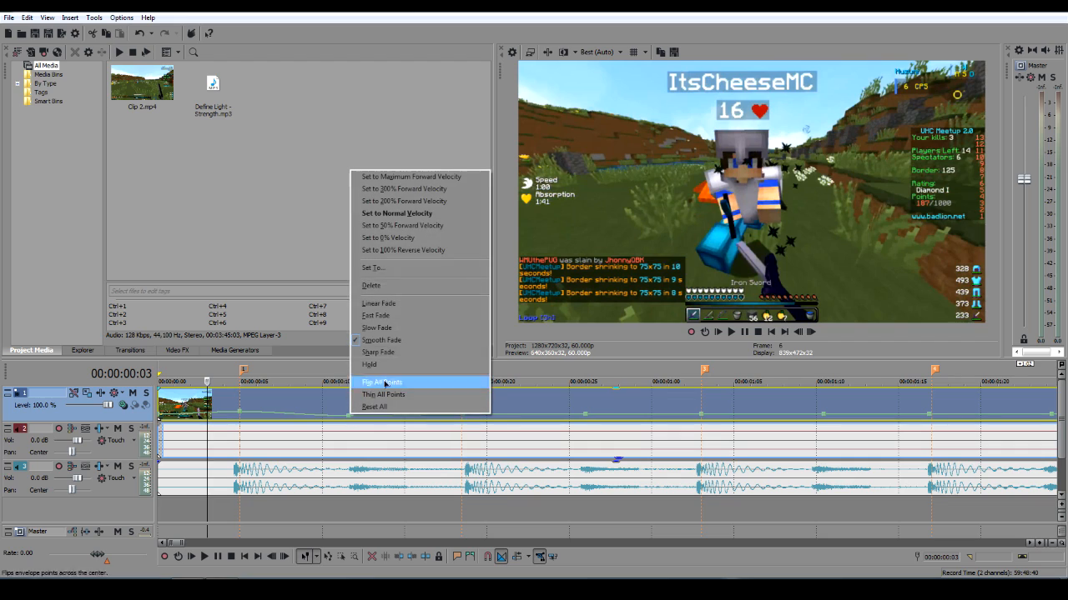
pyautogui.click(397, 269)
pyautogui.click(358, 398)
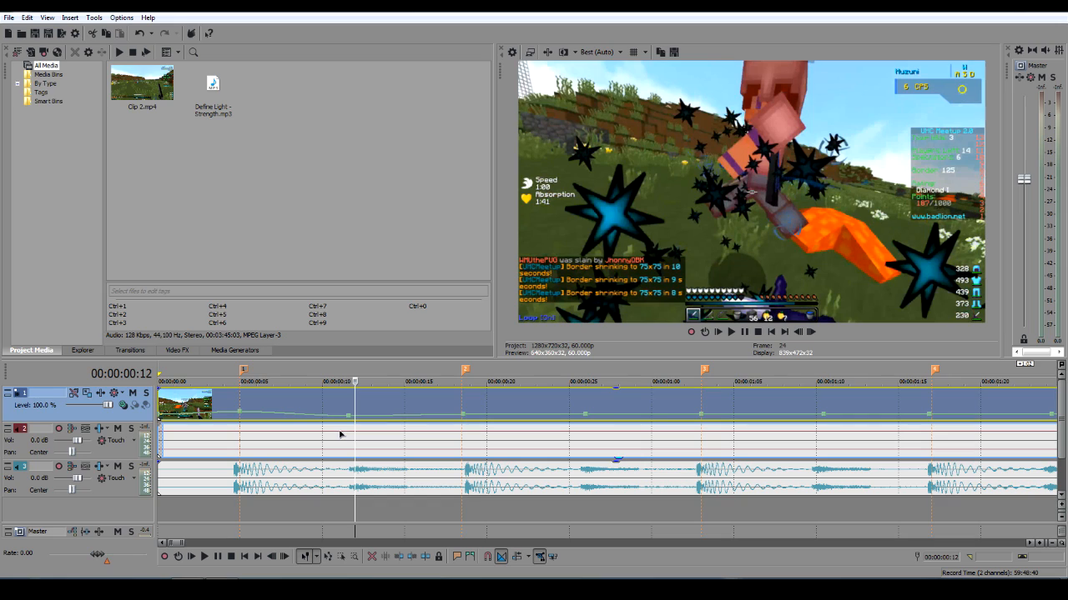
# Step: Set the velocity to 50% forward at the clip's first point and 200% forward at marker 2
pyautogui.rightClick(156, 418)
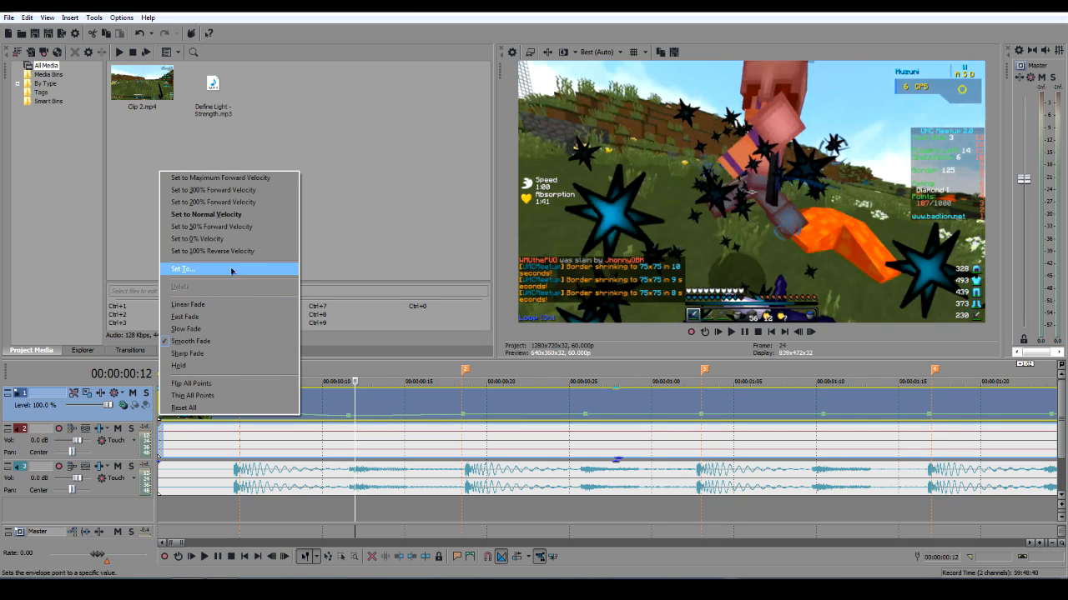
pyautogui.click(230, 228)
pyautogui.rightClick(463, 422)
pyautogui.click(534, 201)
# Step: Set the velocity to 50% forward on the weaker beat between markers 2 and 3 and 200% forward at marker 3
pyautogui.rightClick(584, 416)
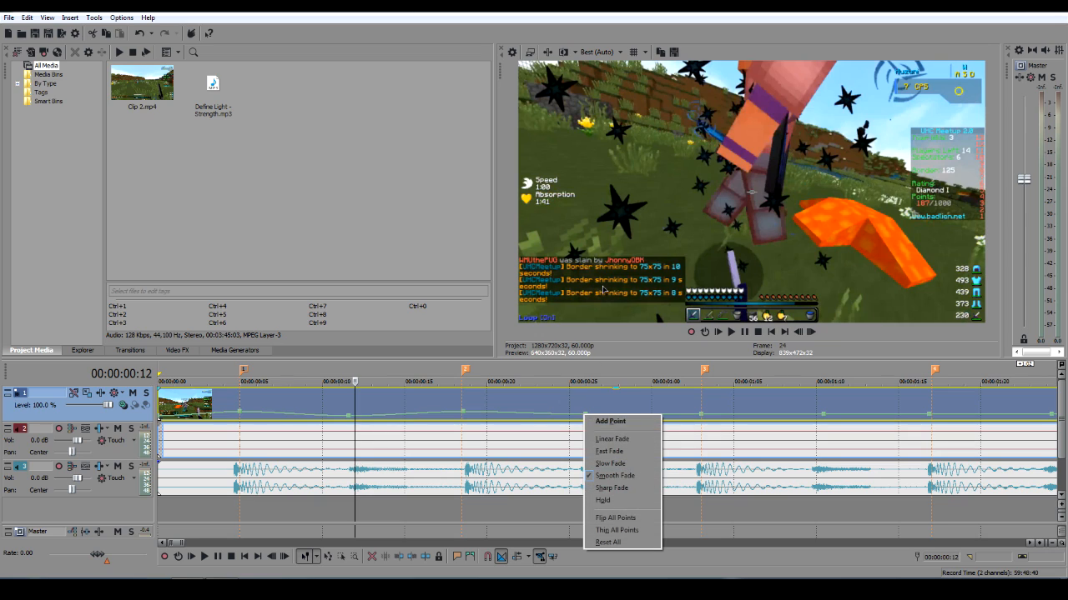
pyautogui.click(573, 414)
pyautogui.rightClick(584, 416)
pyautogui.click(586, 415)
pyautogui.rightClick(586, 414)
pyautogui.click(641, 226)
pyautogui.rightClick(701, 415)
pyautogui.click(767, 201)
# Step: Set the velocity to 50% forward on the weaker beat between markers 3 and 4 and 200% forward at marker 4
pyautogui.hscroll(3, 814, 400)
pyautogui.rightClick(398, 414)
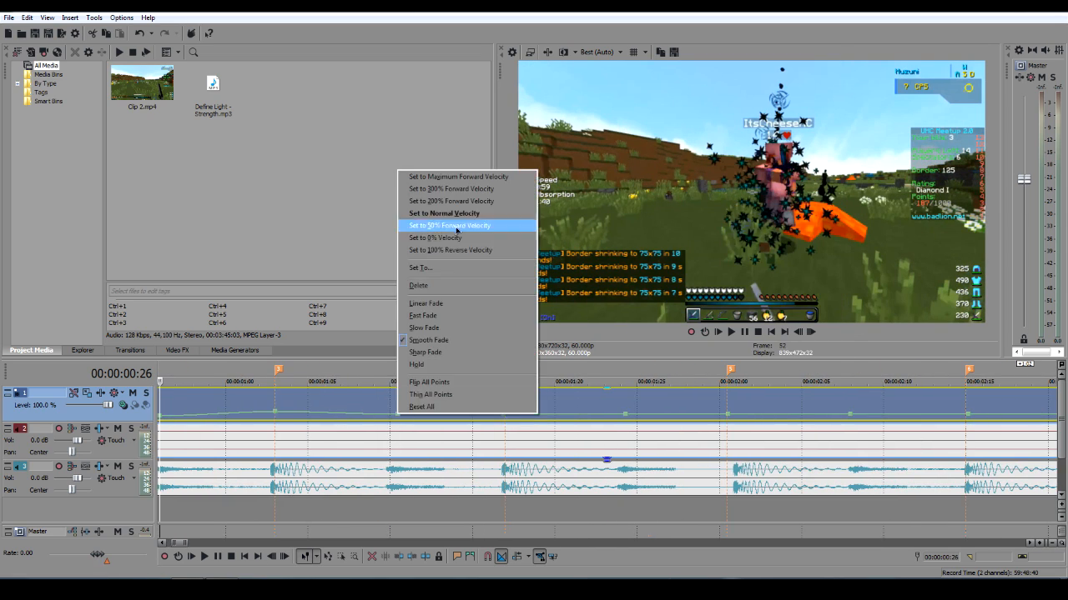
pyautogui.click(453, 226)
pyautogui.rightClick(503, 414)
pyautogui.click(554, 201)
# Step: Set the velocity to 200% forward at marker 5 and 50% forward on the weaker beats on either side of it
pyautogui.rightClick(625, 415)
pyautogui.click(672, 225)
pyautogui.rightClick(727, 414)
pyautogui.click(767, 203)
pyautogui.rightClick(850, 416)
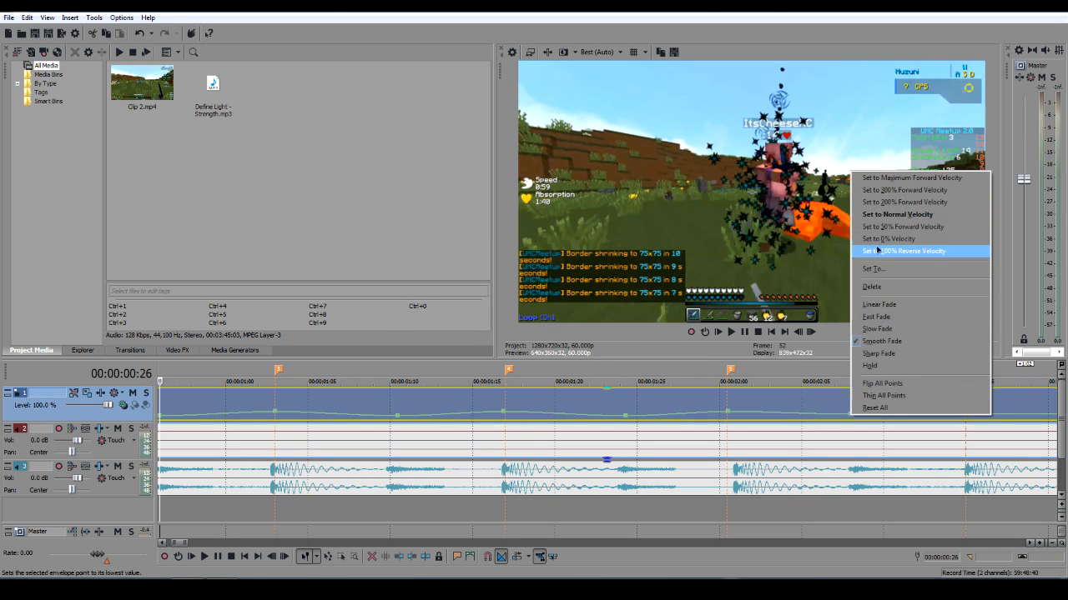
pyautogui.click(897, 227)
# Step: Set the velocity to 200% forward at marker 6 and 50% forward on the weaker beat between markers 6 and 7
pyautogui.hscroll(3, 653, 388)
pyautogui.rightClick(461, 415)
pyautogui.click(515, 226)
pyautogui.rightClick(463, 413)
pyautogui.click(515, 201)
pyautogui.rightClick(575, 413)
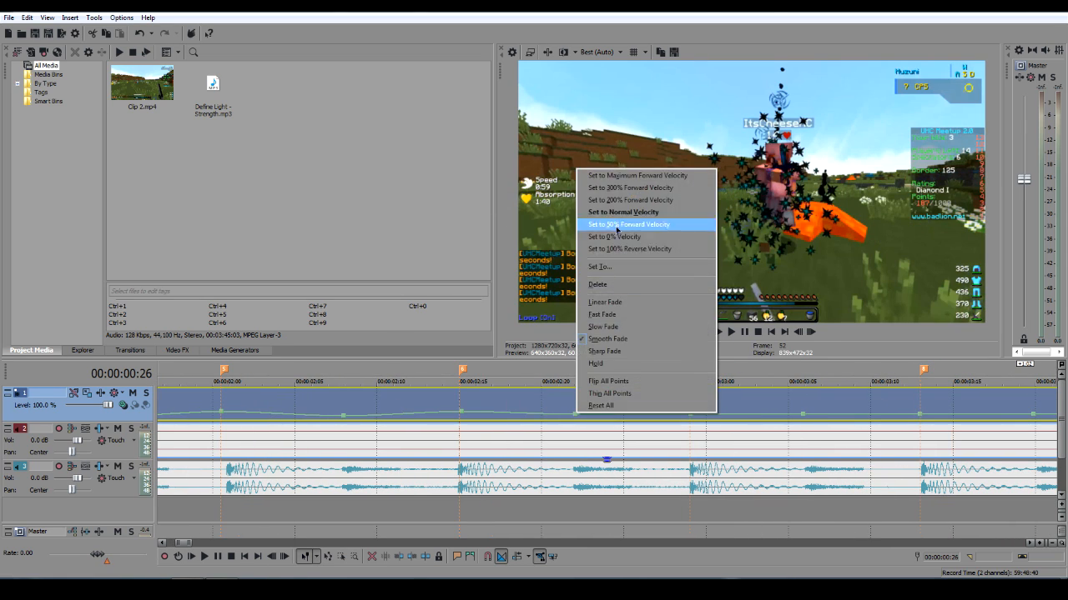
pyautogui.click(619, 226)
# Step: Set the velocity to 200% forward at markers 7 and 8 and 50% forward on the weaker beat between them
pyautogui.rightClick(691, 415)
pyautogui.click(743, 226)
pyautogui.rightClick(804, 414)
pyautogui.click(842, 202)
pyautogui.rightClick(692, 415)
pyautogui.click(740, 201)
pyautogui.rightClick(801, 412)
pyautogui.rightClick(921, 415)
pyautogui.click(969, 201)
# Step: Set the velocity to 200% forward at markers 9 and 10 and 50% forward on the weaker beats before them
pyautogui.hscroll(7, 889, 382)
pyautogui.rightClick(244, 413)
pyautogui.click(327, 234)
pyautogui.rightClick(592, 413)
pyautogui.click(628, 201)
pyautogui.rightClick(820, 415)
pyautogui.rightClick(720, 416)
pyautogui.click(768, 226)
pyautogui.rightClick(823, 414)
pyautogui.click(868, 201)
# Step: Set the velocity to 200% forward at markers 11 and 12 and 50% forward on the weaker beats between markers 10 and 13
pyautogui.hscroll(5, 910, 386)
pyautogui.rightClick(436, 414)
pyautogui.click(479, 226)
pyautogui.rightClick(543, 413)
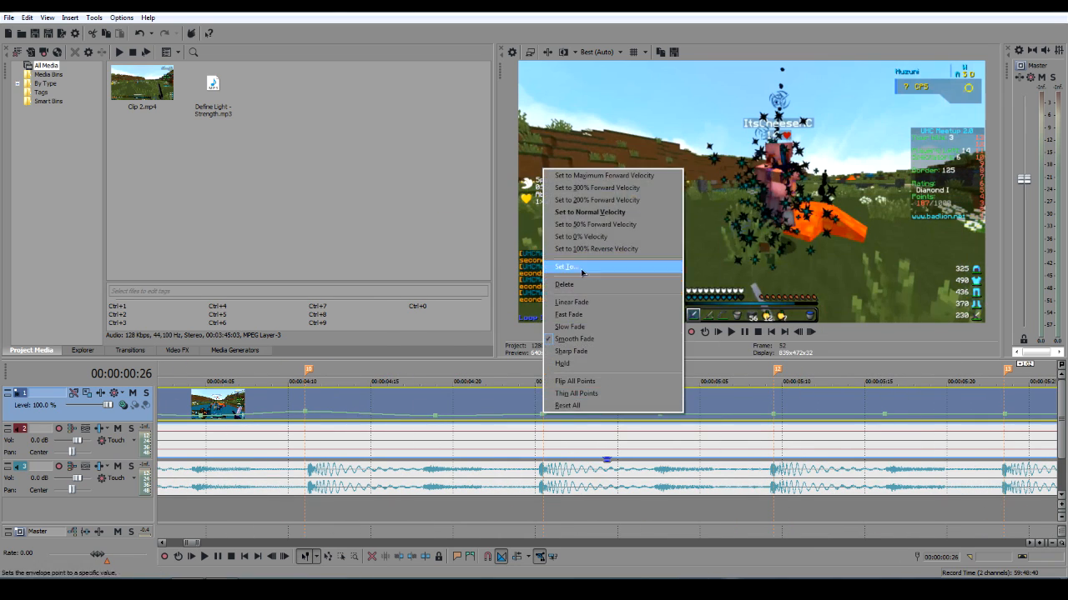
pyautogui.click(587, 201)
pyautogui.rightClick(660, 415)
pyautogui.click(706, 226)
pyautogui.rightClick(775, 414)
pyautogui.click(821, 201)
pyautogui.rightClick(885, 414)
pyautogui.click(927, 226)
# Step: Set the velocity to 200% forward at markers 13 and 14 and 50% forward on the weaker beat between them
pyautogui.hscroll(6, 909, 386)
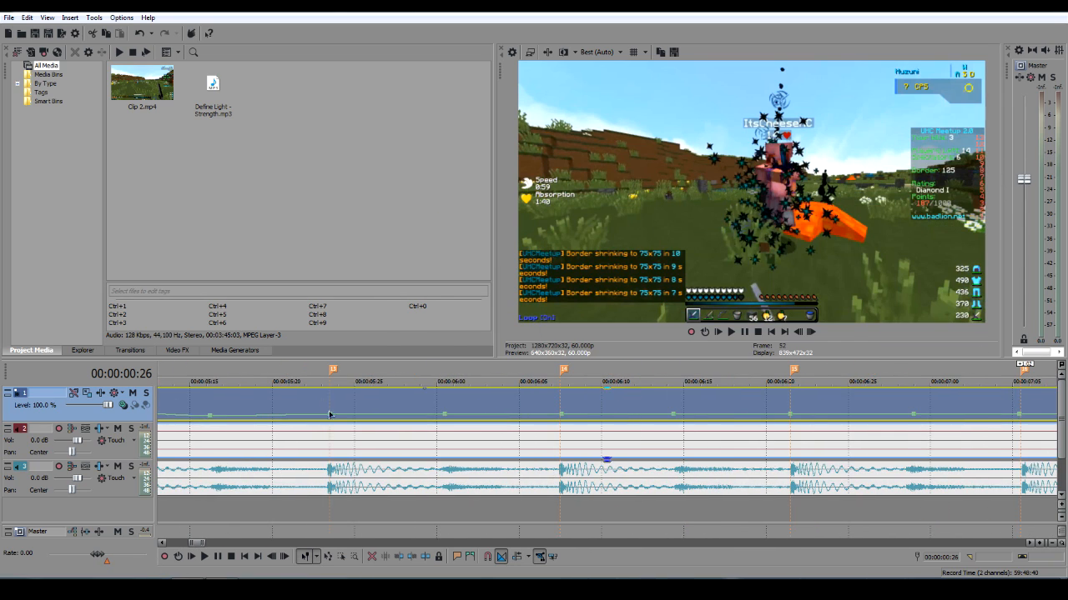
pyautogui.rightClick(329, 413)
pyautogui.click(376, 213)
pyautogui.rightClick(444, 413)
pyautogui.click(488, 236)
pyautogui.rightClick(561, 414)
pyautogui.click(603, 201)
# Step: Set the velocity to 50% forward on the weaker beat between markers 14 and 15 and 200% forward at marker 15
pyautogui.rightClick(669, 414)
pyautogui.rightClick(670, 408)
pyautogui.rightClick(674, 413)
pyautogui.click(718, 200)
pyautogui.rightClick(790, 415)
pyautogui.click(834, 225)
pyautogui.rightClick(674, 414)
pyautogui.click(723, 220)
pyautogui.rightClick(790, 418)
pyautogui.click(834, 201)
# Step: Set the velocity to 50% forward on the weaker beat between markers 15 and 16 and 200% forward at marker 16
pyautogui.hscroll(5, 681, 391)
pyautogui.rightClick(499, 415)
pyautogui.click(554, 225)
pyautogui.rightClick(605, 415)
pyautogui.click(651, 201)
# Step: Play the beats around marker 16 and add a velocity point on the weaker beat between markers 16 and 17
pyautogui.moveTo(720, 382); pyautogui.dragTo(465, 380)
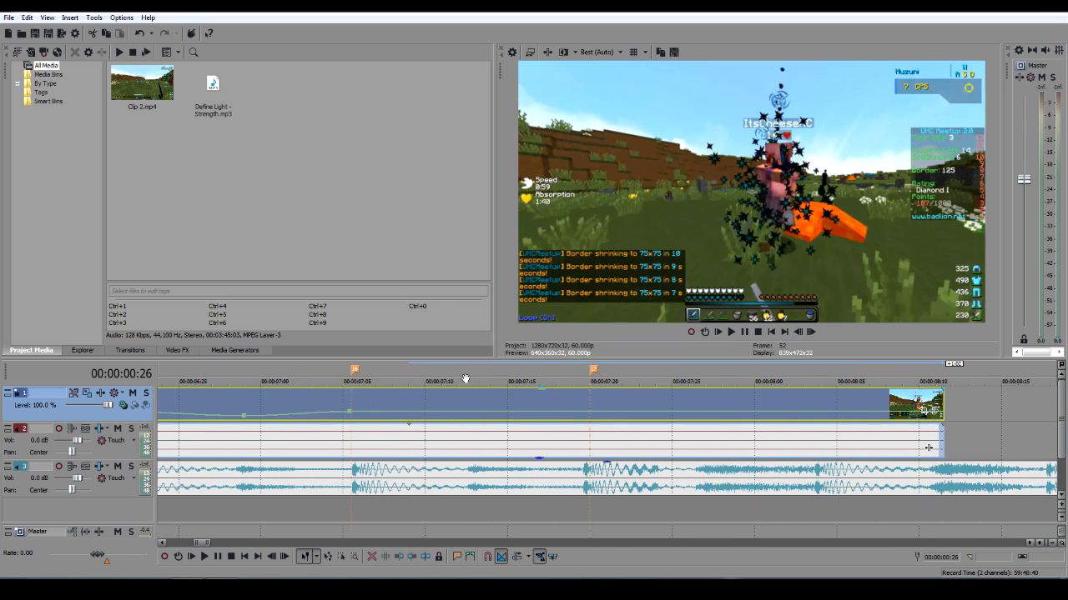
pyautogui.click(400, 381)
pyautogui.press('space')
pyautogui.click(309, 381)
pyautogui.press('Return')
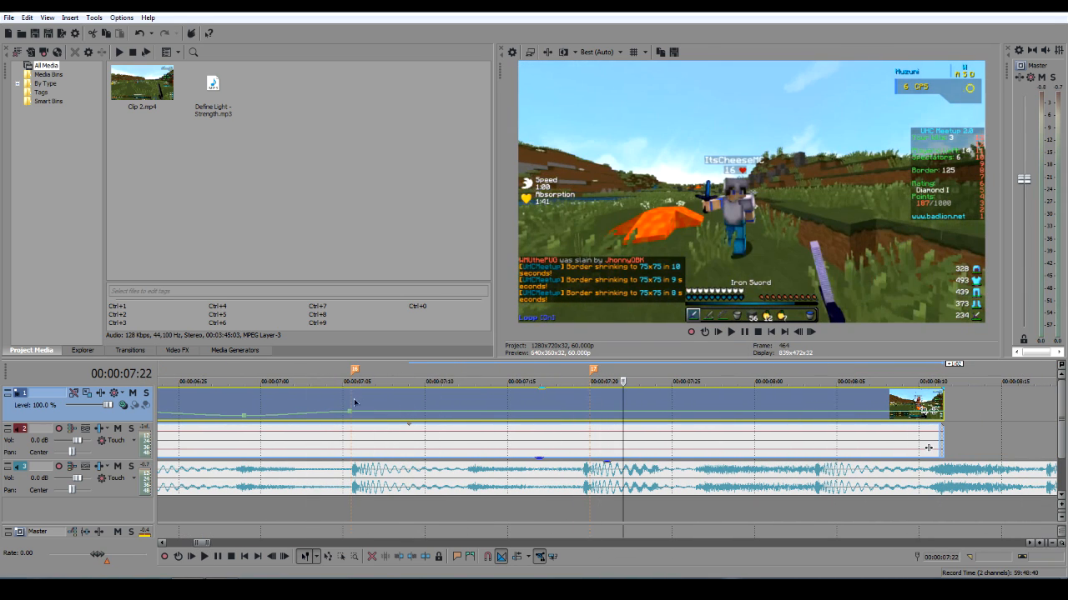
pyautogui.rightClick(465, 413)
pyautogui.click(533, 222)
pyautogui.scroll(-5, 420, 406)
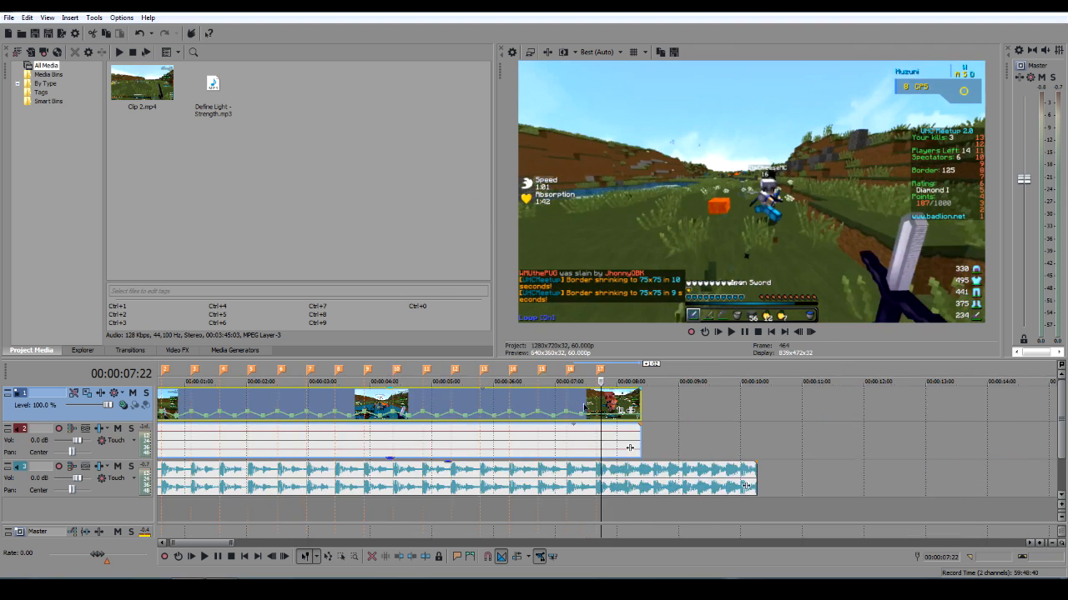
# Step: Shorten the Clip 2 events to end just past marker 16, and set the velocity at their end to normal
pyautogui.moveTo(419, 406); pyautogui.dragTo(387, 406)
pyautogui.click(385, 407)
pyautogui.scroll(5, 385, 407)
pyautogui.moveTo(591, 411); pyautogui.dragTo(572, 412)
pyautogui.rightClick(574, 412)
pyautogui.click(633, 210)
# Step: Split the music track at the end of Clip 2 and delete the remaining part
pyautogui.click(574, 469)
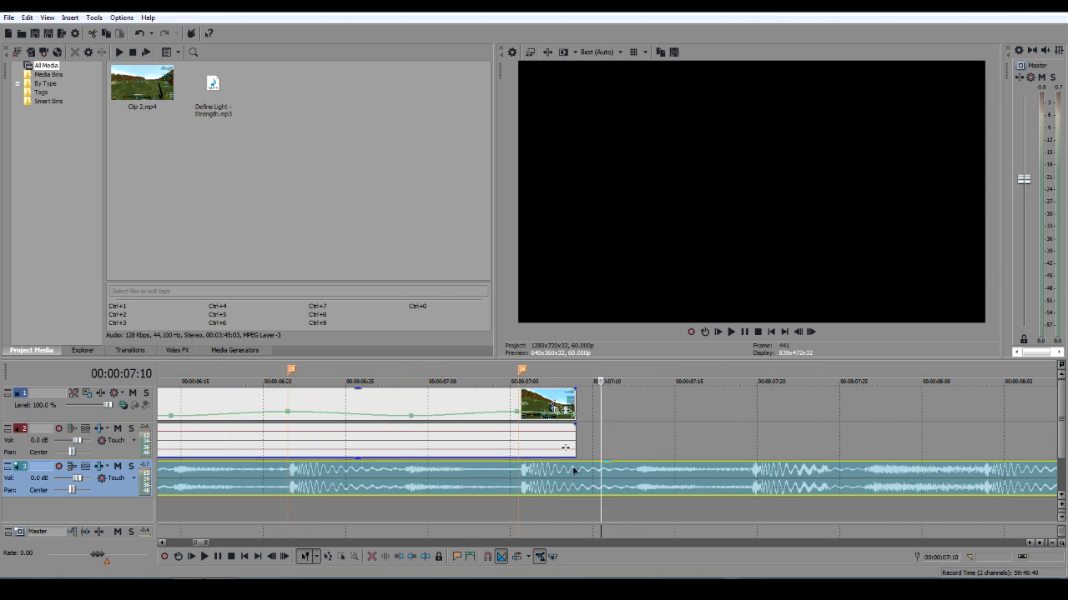
pyautogui.press('s')
pyautogui.press('Delete')
pyautogui.scroll(-5, 550, 458)
# Step: Save the project and play the shortened edit from the start of the timeline
pyautogui.hotkey('ctrl', 's')
pyautogui.click(668, 327)
pyautogui.click(772, 332)
pyautogui.click(812, 334)
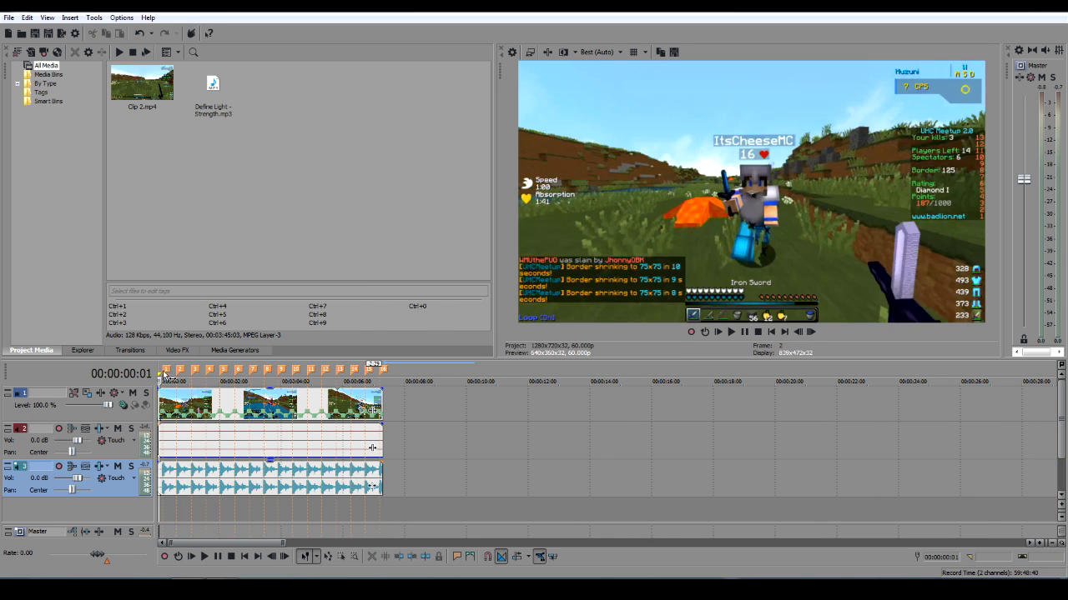
pyautogui.click(814, 334)
pyautogui.press('space')
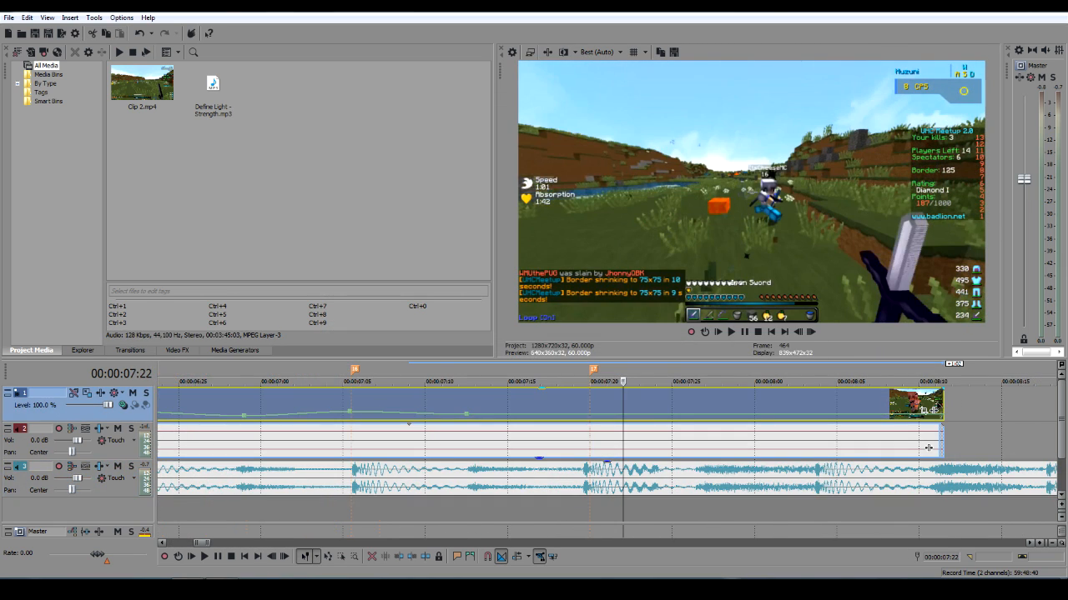
# Step: Trim the end of the Clip 2 video and audio events to just past marker 16, and set the end velocity point to normal velocity
pyautogui.scroll(-2, 589, 416)
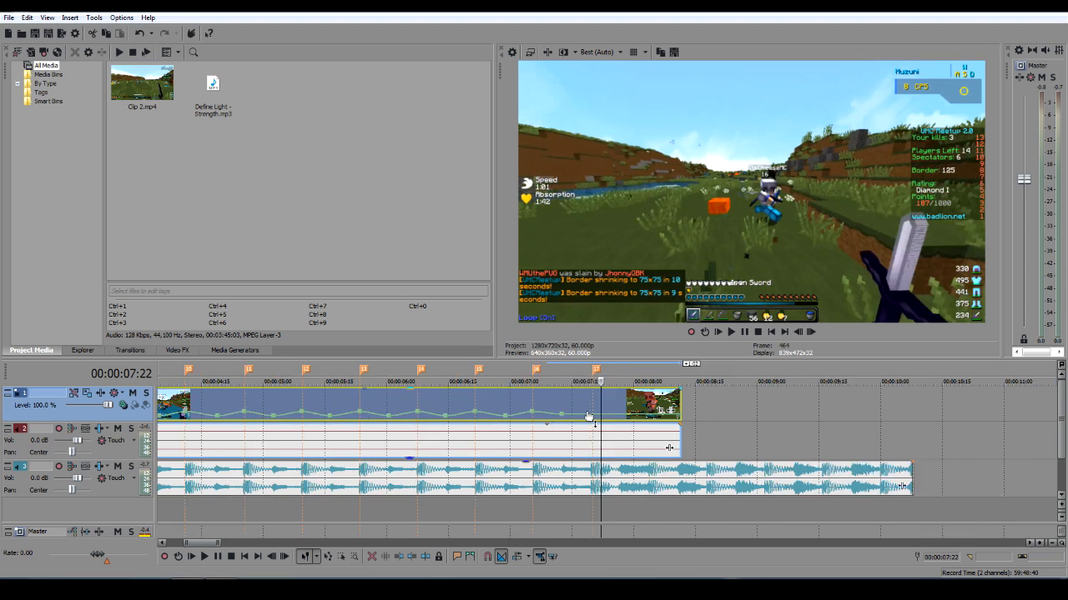
pyautogui.scroll(-5, 589, 416)
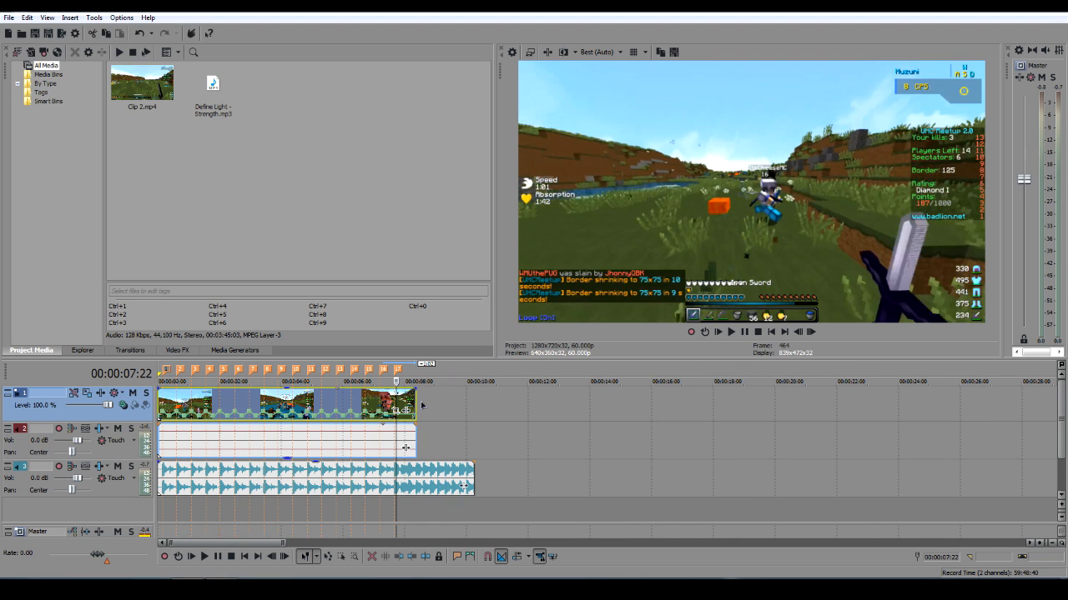
pyautogui.moveTo(415, 401); pyautogui.dragTo(385, 401)
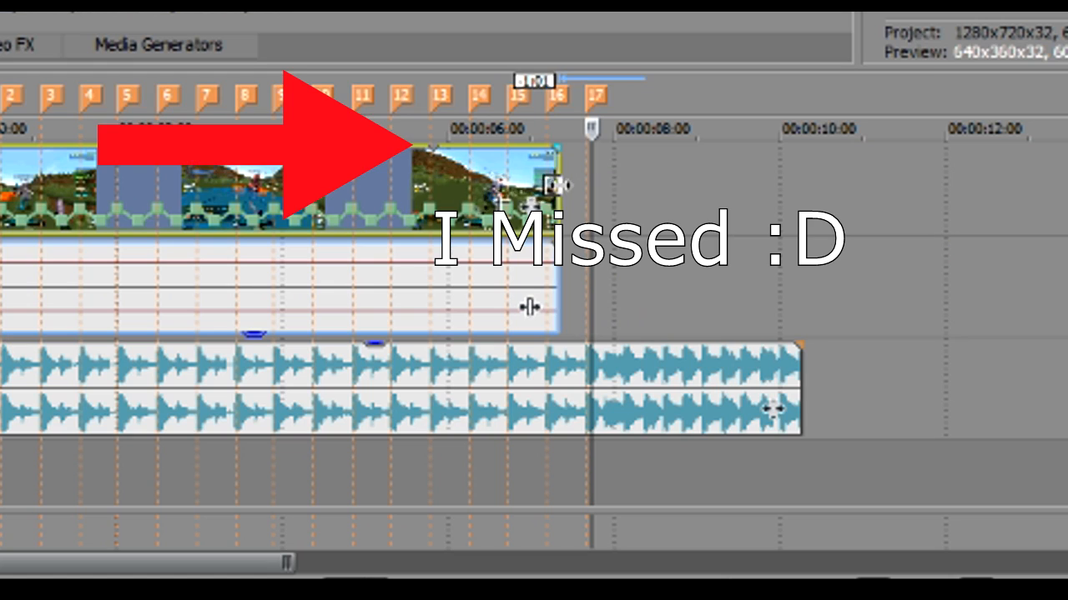
pyautogui.moveTo(564, 185); pyautogui.dragTo(559, 186)
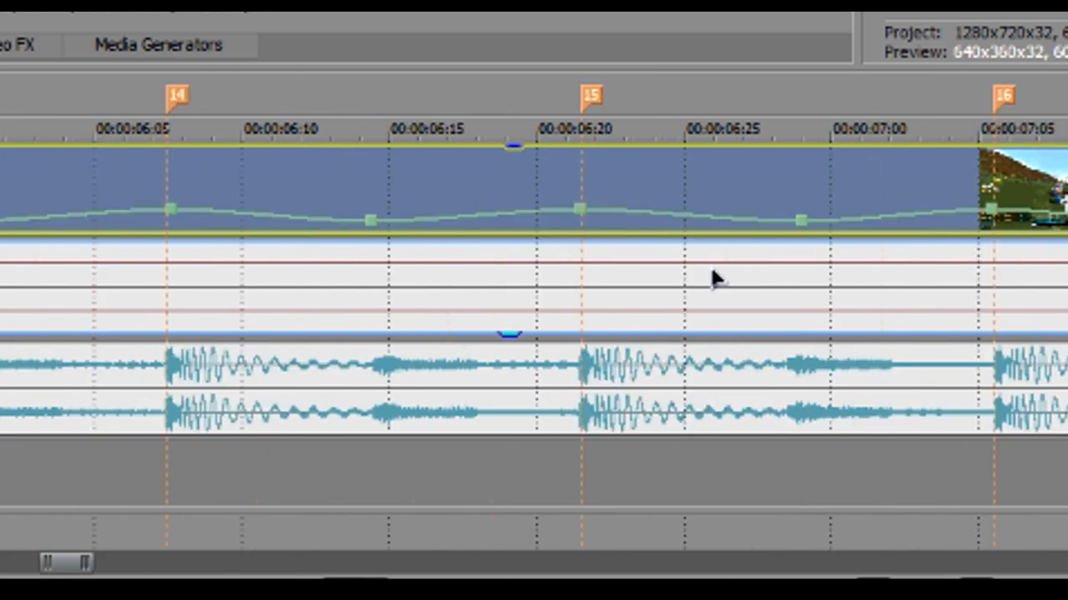
pyautogui.scroll(2, 714, 279)
pyautogui.moveTo(593, 400); pyautogui.dragTo(575, 400)
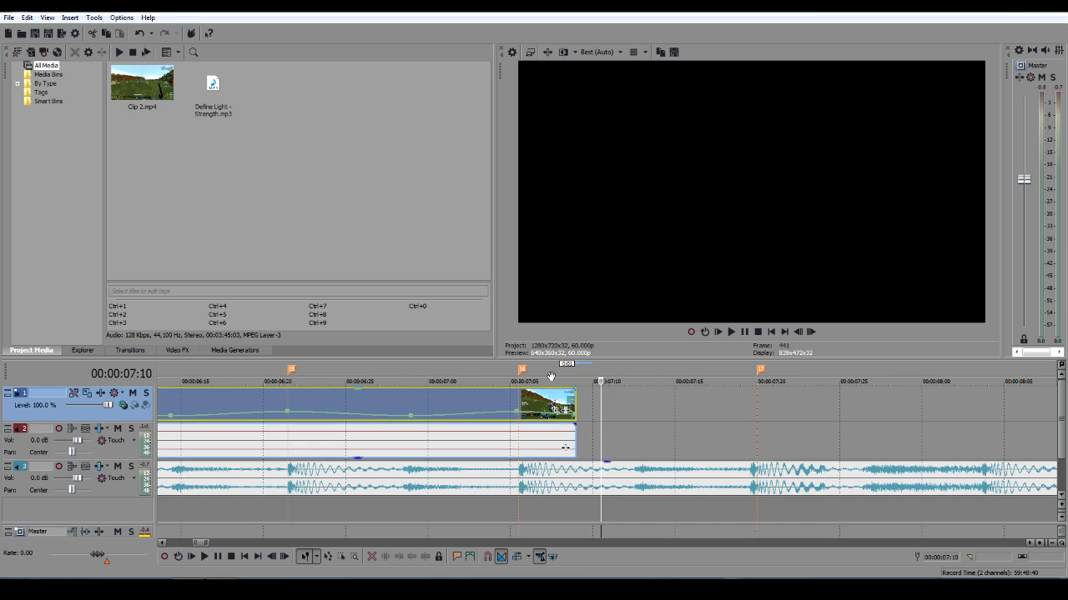
pyautogui.rightClick(575, 419)
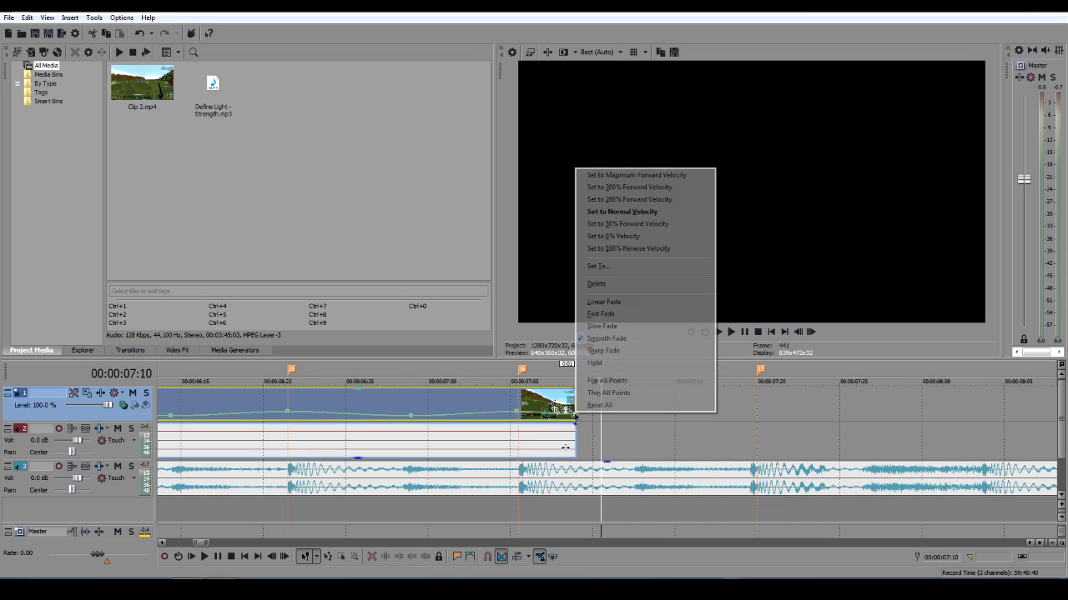
pyautogui.click(621, 214)
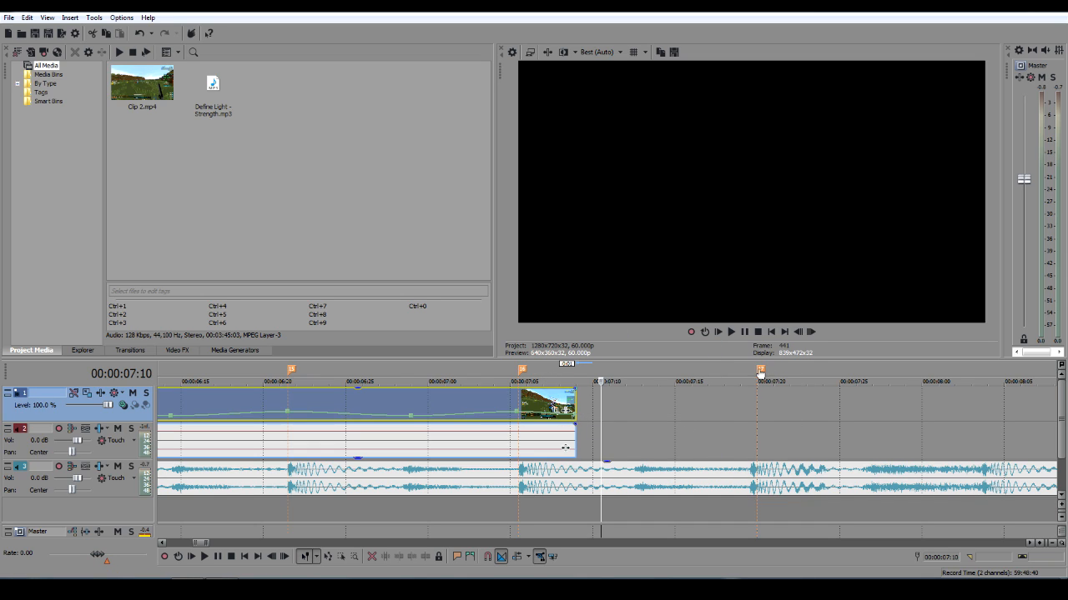
# Step: Remove marker 17, and split the music at the end of Clip 2 to delete everything after it
pyautogui.click(576, 472)
pyautogui.moveTo(532, 469); pyautogui.dragTo(529, 469)
pyautogui.click(575, 469)
pyautogui.press('s')
pyautogui.press('Delete')
# Step: Save the project and place the playback cursor at the start of the timeline
pyautogui.scroll(-5, 566, 469)
pyautogui.scroll(-3, 535, 453)
pyautogui.hotkey('ctrl', 's')
pyautogui.press('Escape')
pyautogui.click(160, 373)
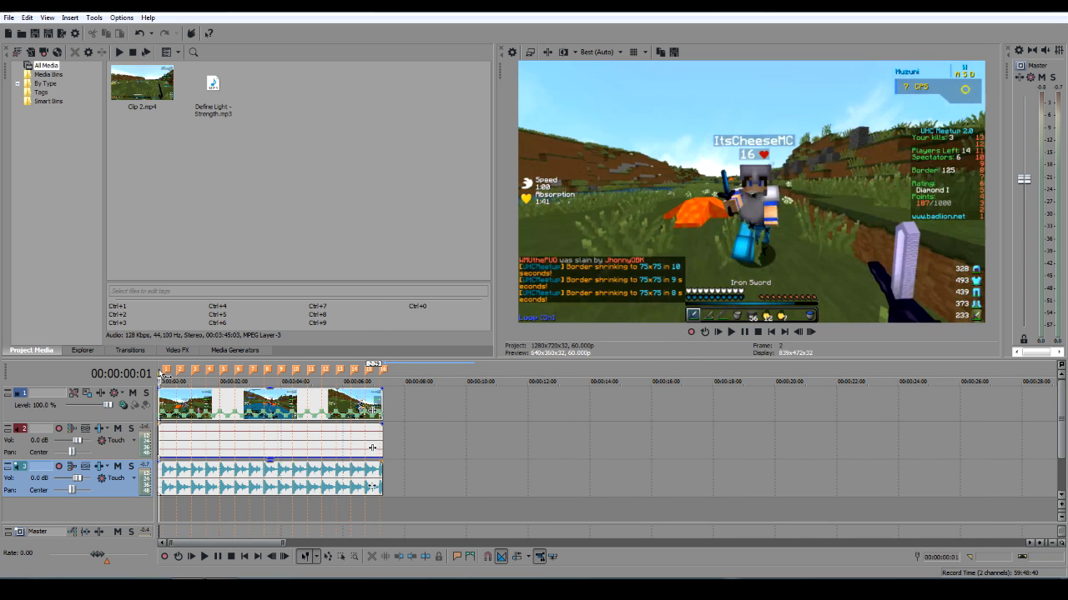
# Step: Play the shortened Clip 2 edit from the start of the timeline
pyautogui.press('space')
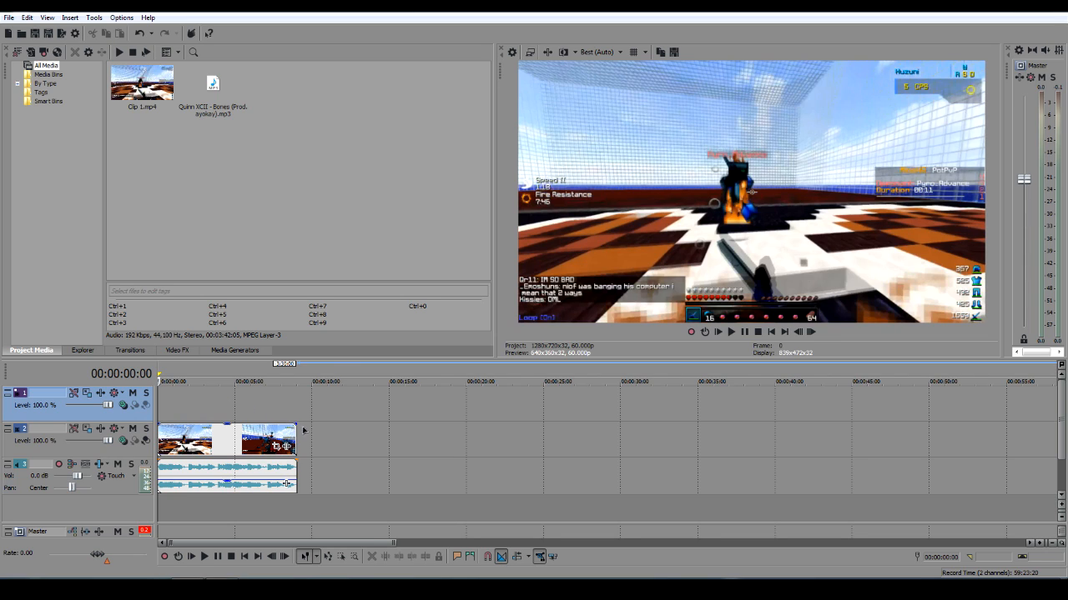
# Step: Browse the Media Generators, Transitions and Video FX collections, including the Flash transition presets
pyautogui.scroll(3, 286, 484)
pyautogui.click(218, 350)
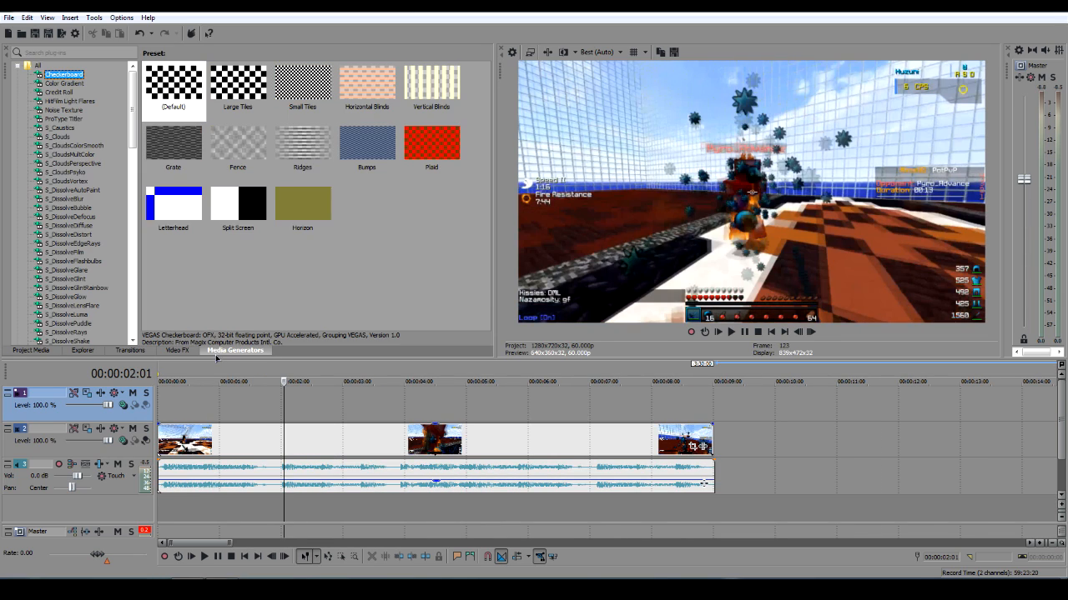
pyautogui.moveTo(135, 132); pyautogui.dragTo(133, 340)
pyautogui.click(117, 353)
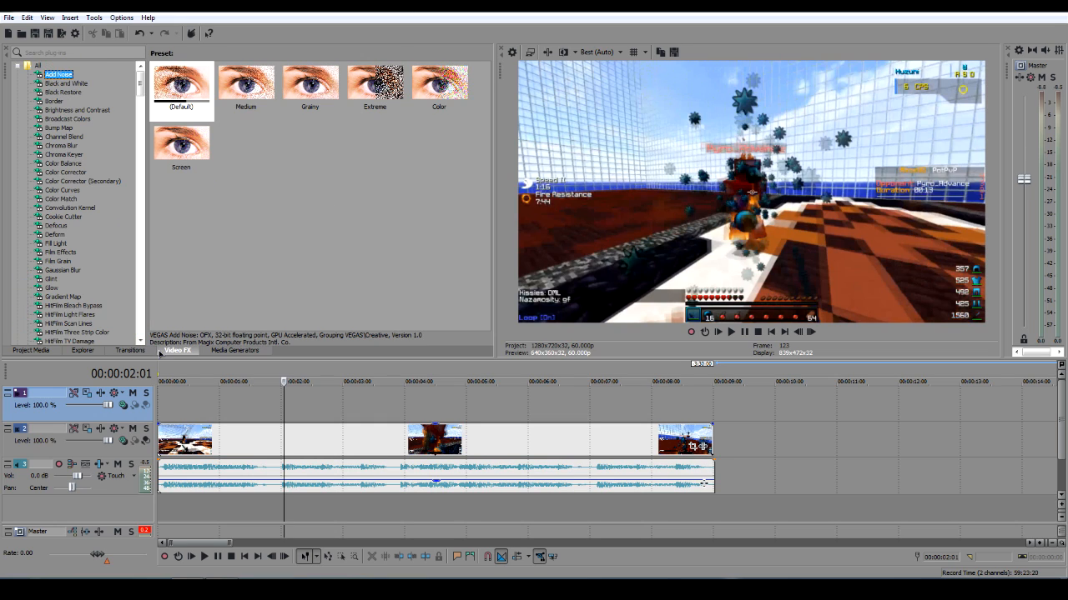
pyautogui.click(51, 146)
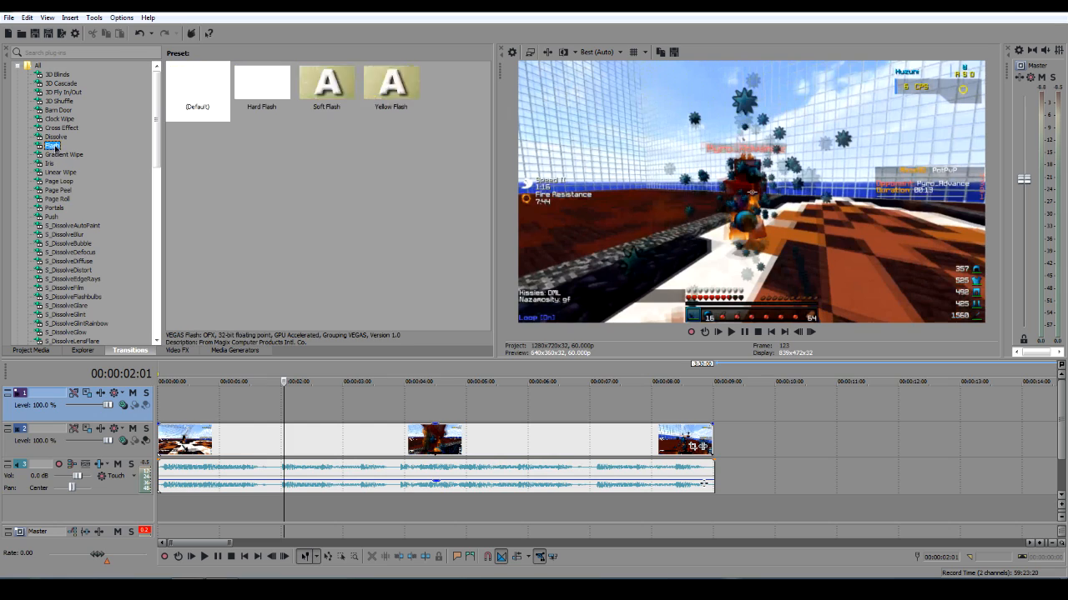
pyautogui.click(187, 351)
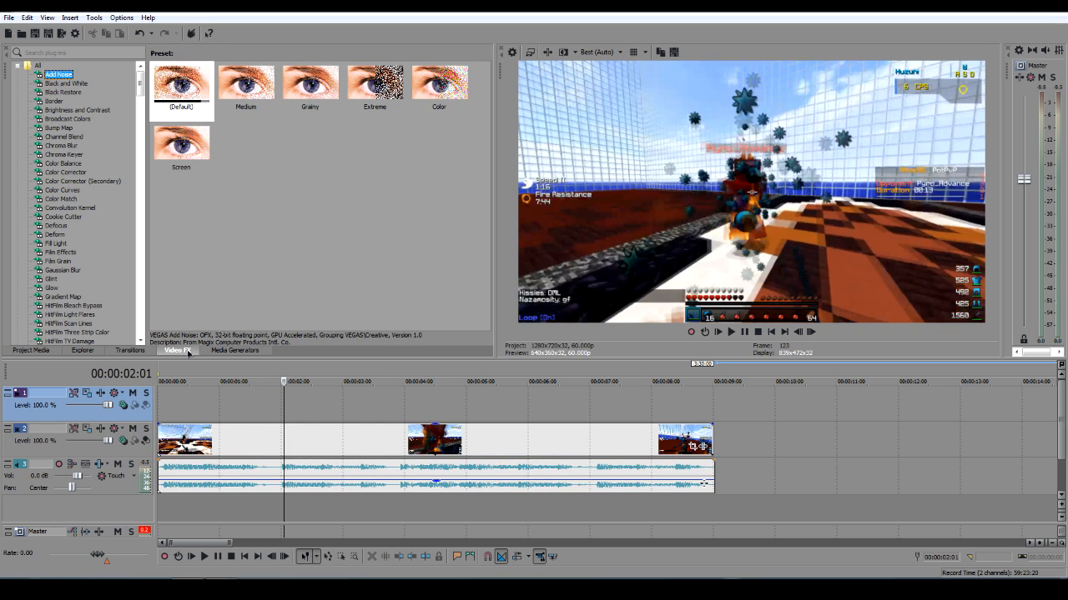
pyautogui.click(228, 352)
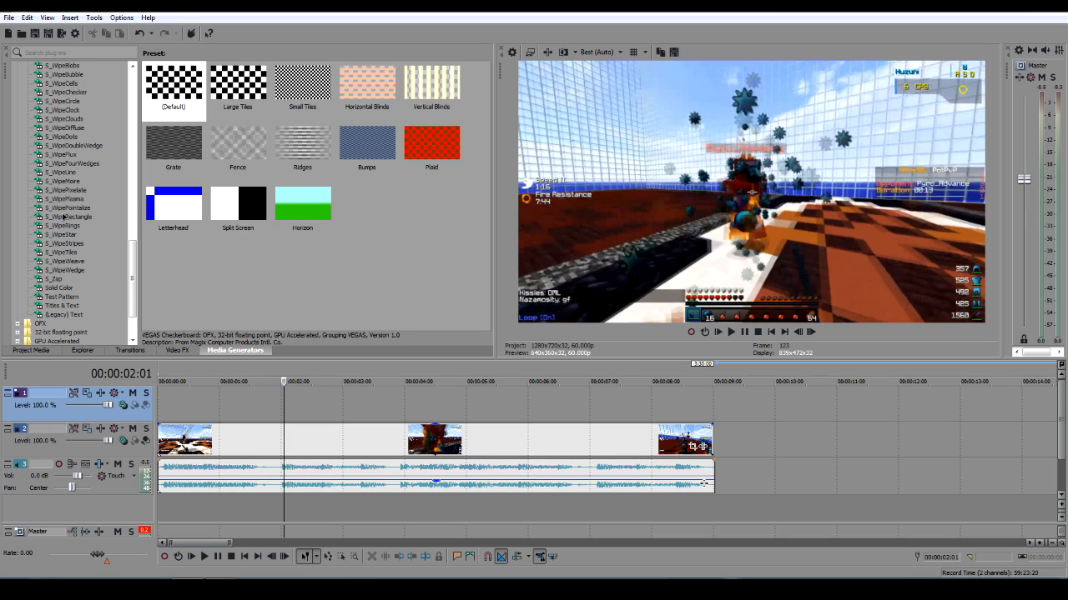
# Step: Place a short white Solid Color event on the empty upper video track around 2 seconds, with fades in and out
pyautogui.click(58, 287)
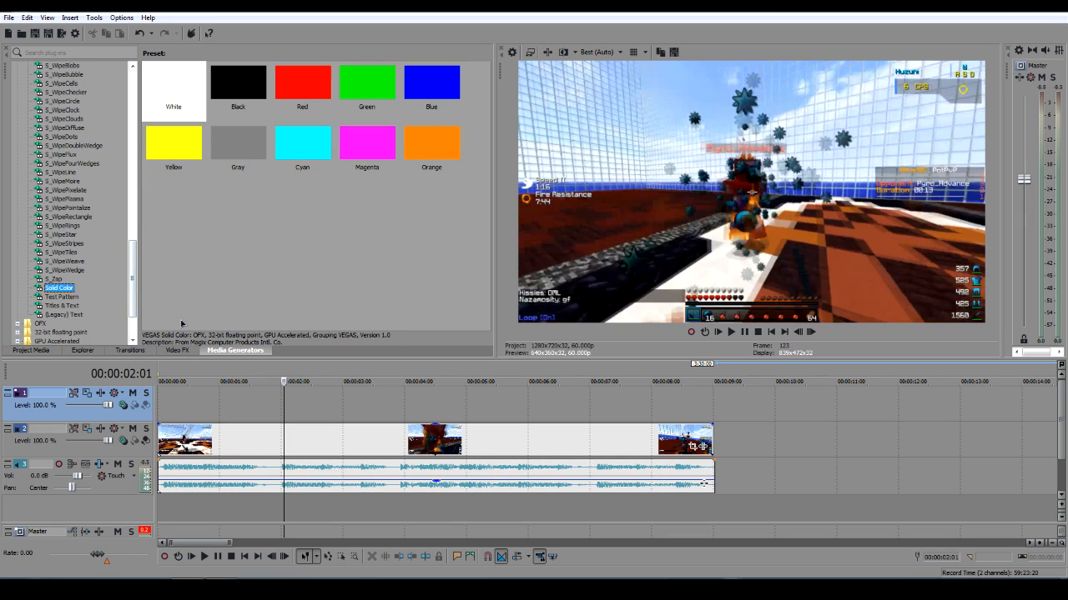
pyautogui.moveTo(179, 108); pyautogui.dragTo(274, 409)
pyautogui.click(473, 12)
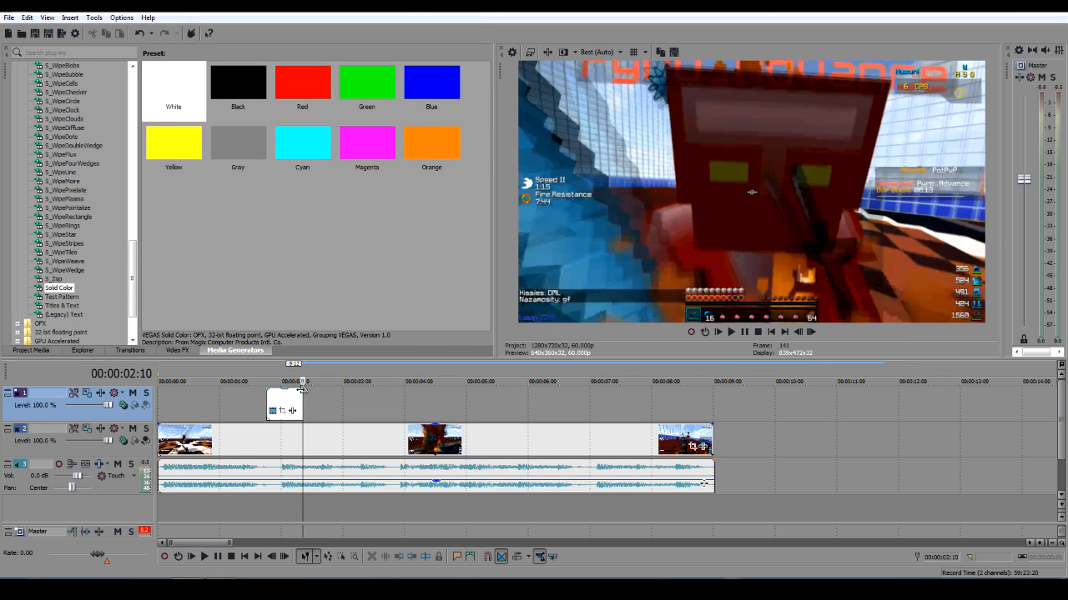
pyautogui.moveTo(302, 390)
pyautogui.mouseDown()
pyautogui.moveTo(282, 396)
pyautogui.moveTo(275, 384)
pyautogui.moveTo(258, 401)
pyautogui.moveTo(309, 407)
pyautogui.mouseUp()
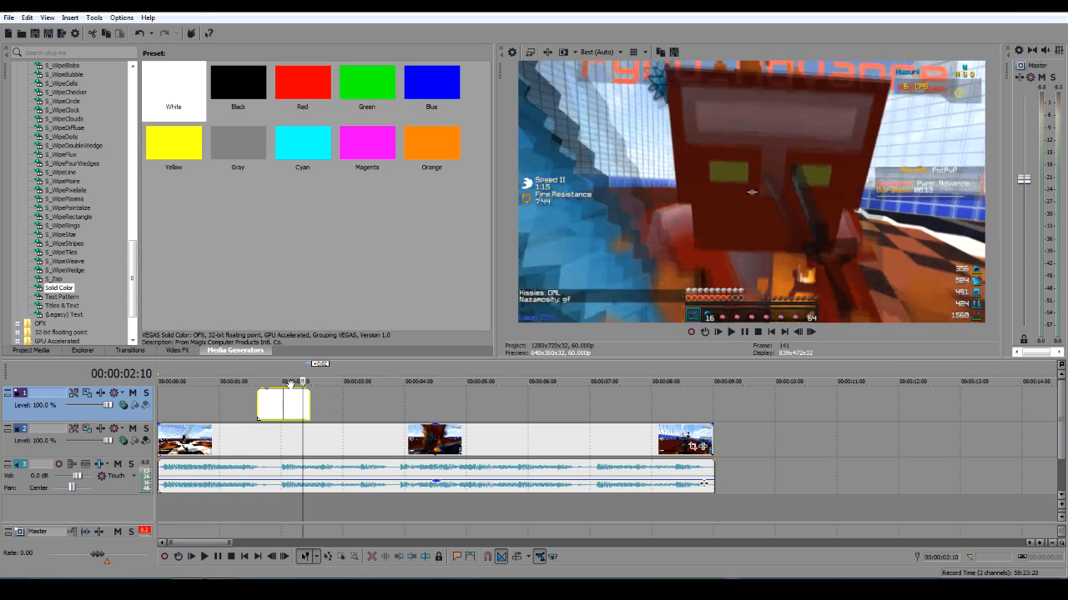
pyautogui.click(284, 381)
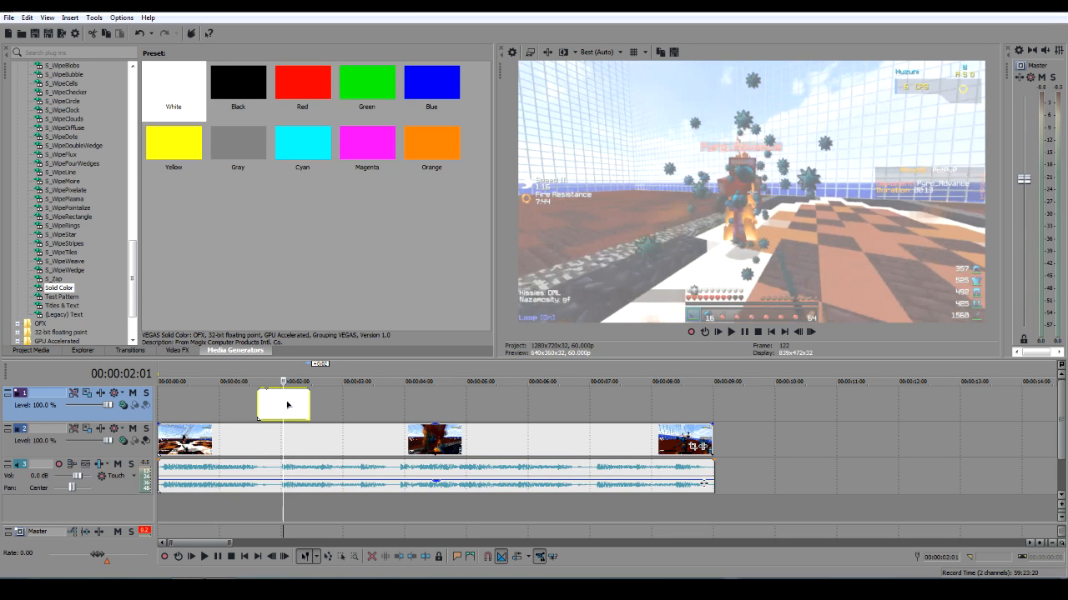
# Step: Set the white event's opacity to 50% and play across it
pyautogui.moveTo(300, 403)
pyautogui.mouseDown()
pyautogui.moveTo(304, 384)
pyautogui.moveTo(306, 434)
pyautogui.moveTo(300, 407)
pyautogui.mouseUp()
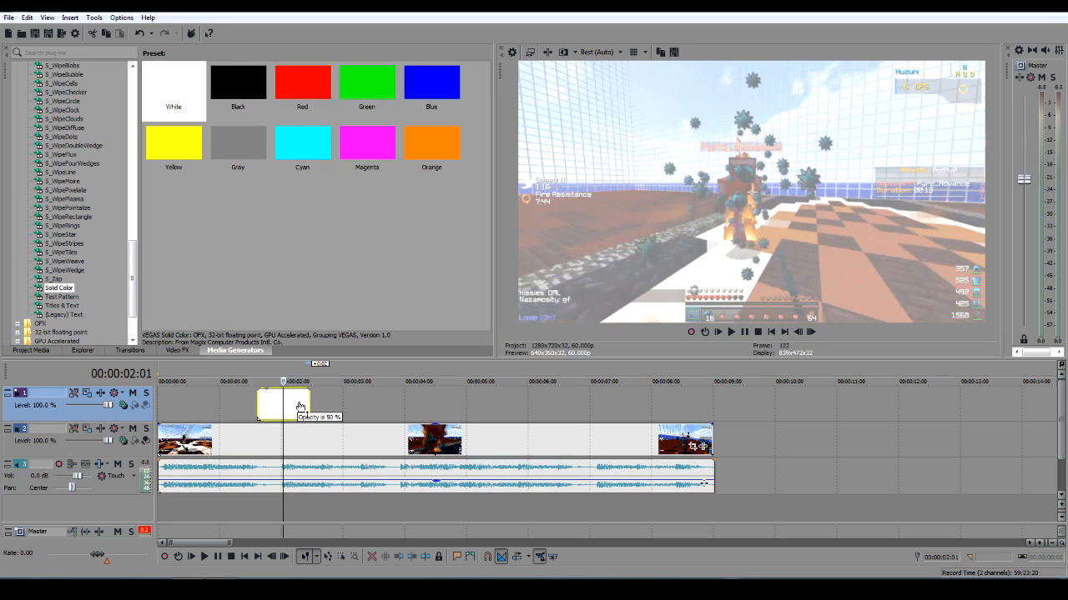
pyautogui.click(235, 404)
pyautogui.press('space')
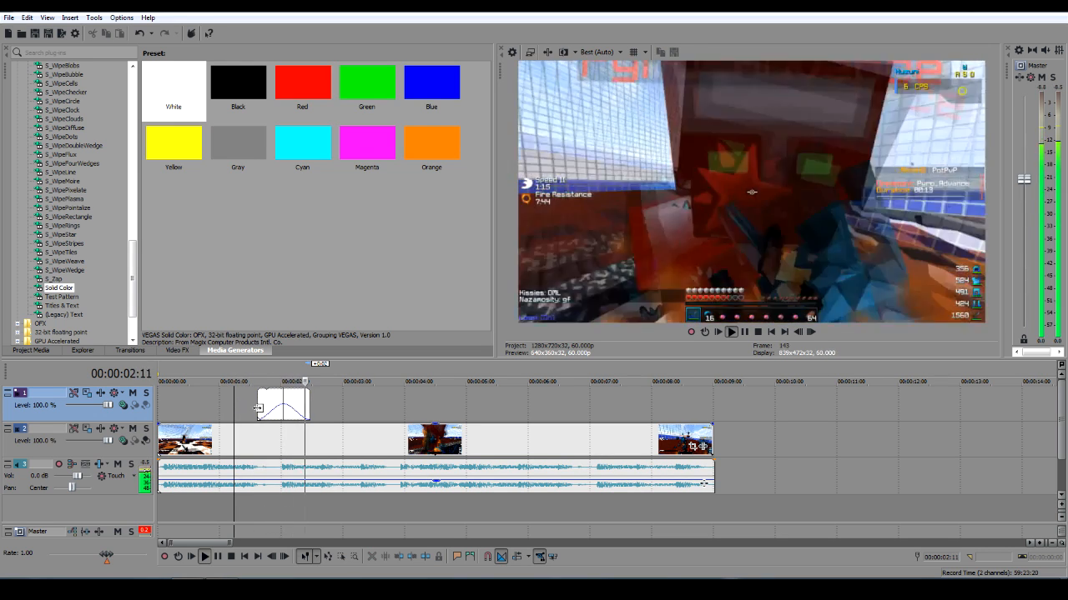
# Step: Return the white event to full opacity and play the flash again
pyautogui.click(289, 405)
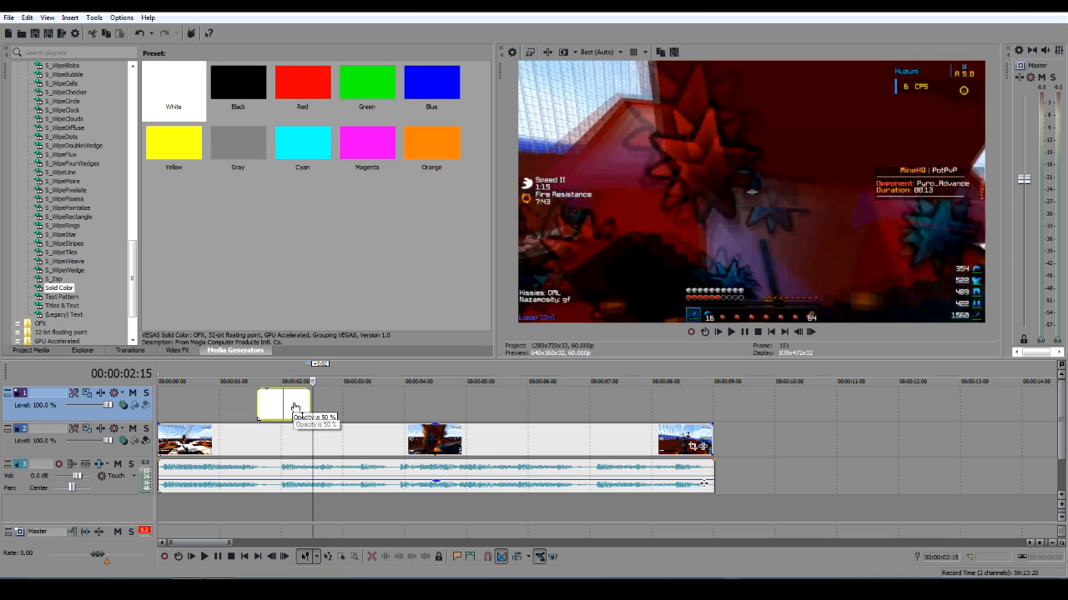
pyautogui.click(240, 408)
pyautogui.press('space')
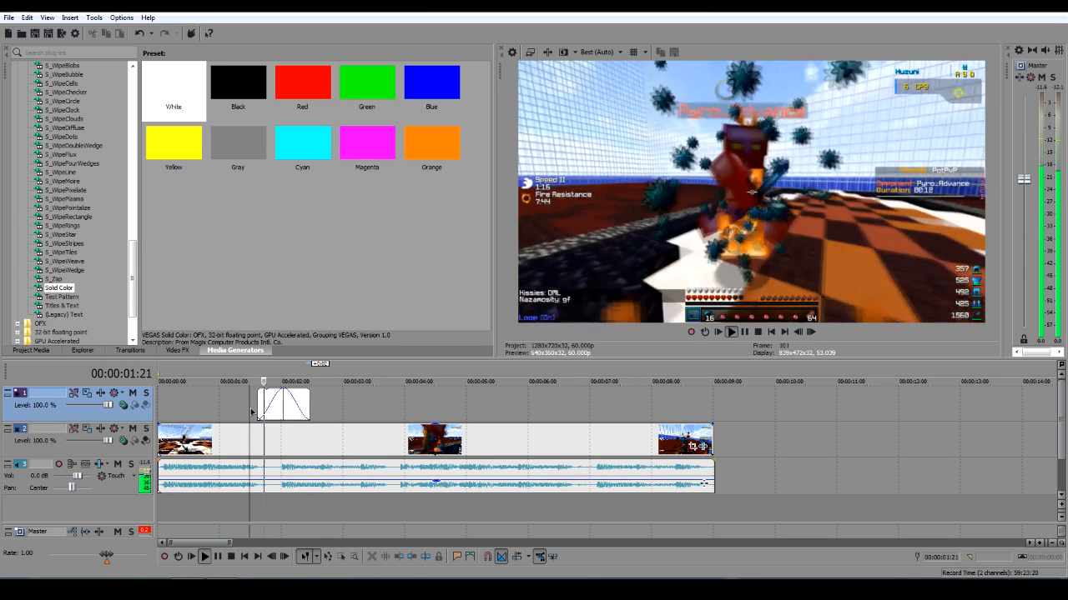
pyautogui.click(288, 436)
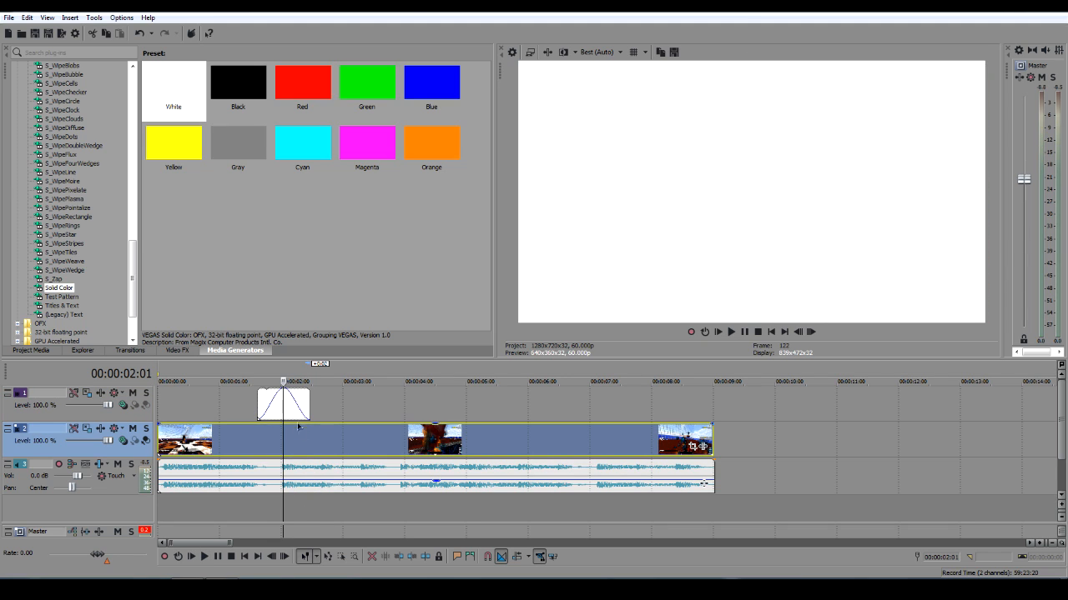
pyautogui.press('space')
# Step: Delete the white Solid Color event from the upper video track
pyautogui.click(305, 400)
pyautogui.press('space')
pyautogui.press('Delete')
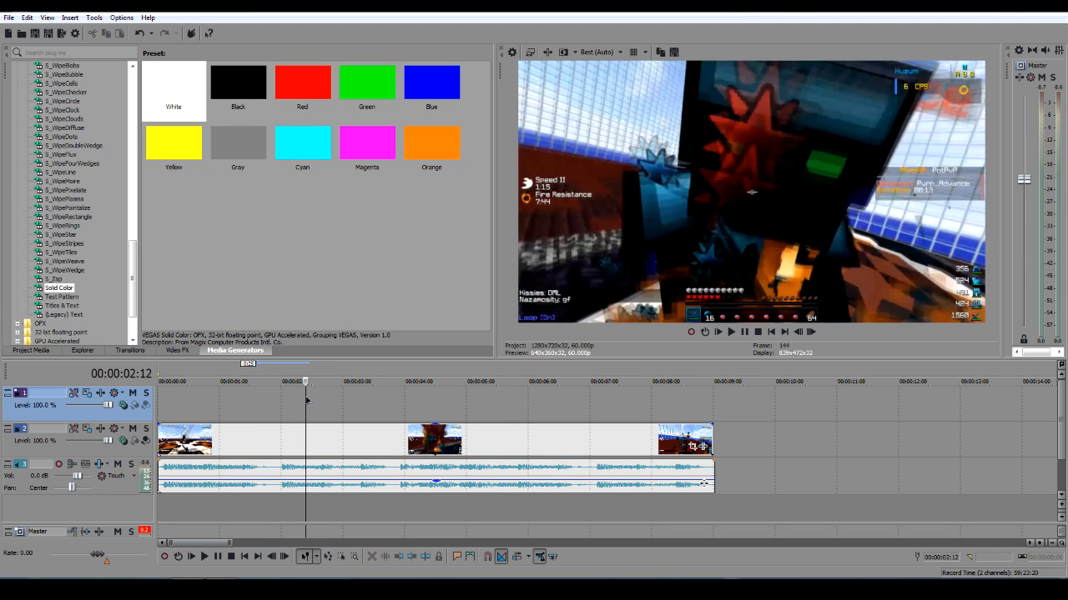
# Step: Split the Clip 1 video at 00:00:02:00 and paste a copy of the second part onto the upper track at the split
pyautogui.click(281, 443)
pyautogui.hotkey('ctrl', 'v')
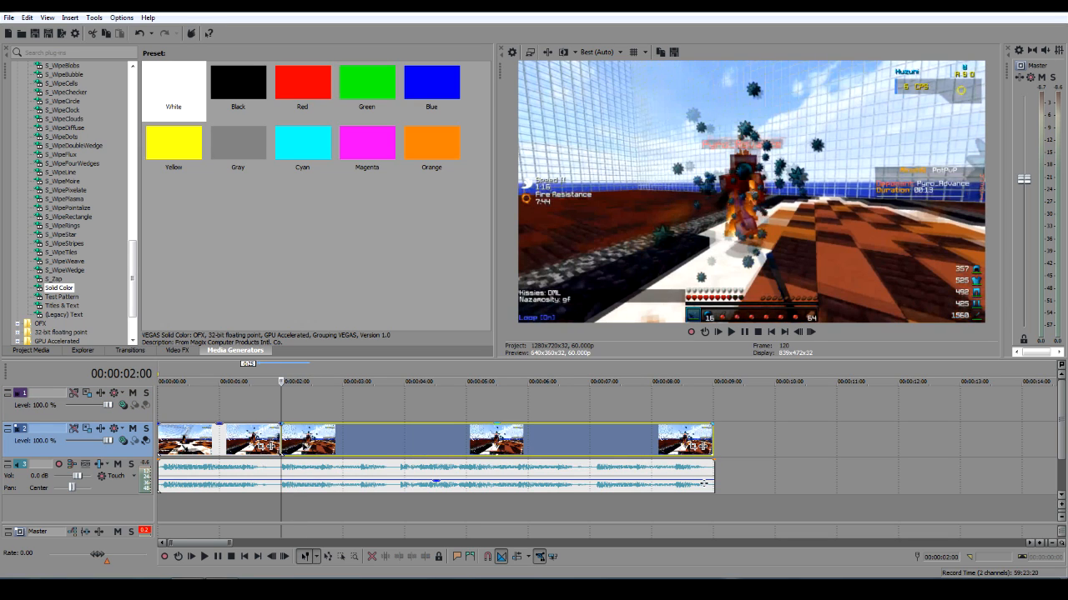
pyautogui.hotkey('ctrl', 'c')
pyautogui.click(278, 408)
pyautogui.click(282, 408)
pyautogui.hotkey('ctrl', 'v')
pyautogui.moveTo(324, 407); pyautogui.dragTo(322, 407)
pyautogui.click(283, 406)
# Step: Trim the pasted copy to about 0.7 seconds and give it a fade-out across its length
pyautogui.scroll(4, 286, 414)
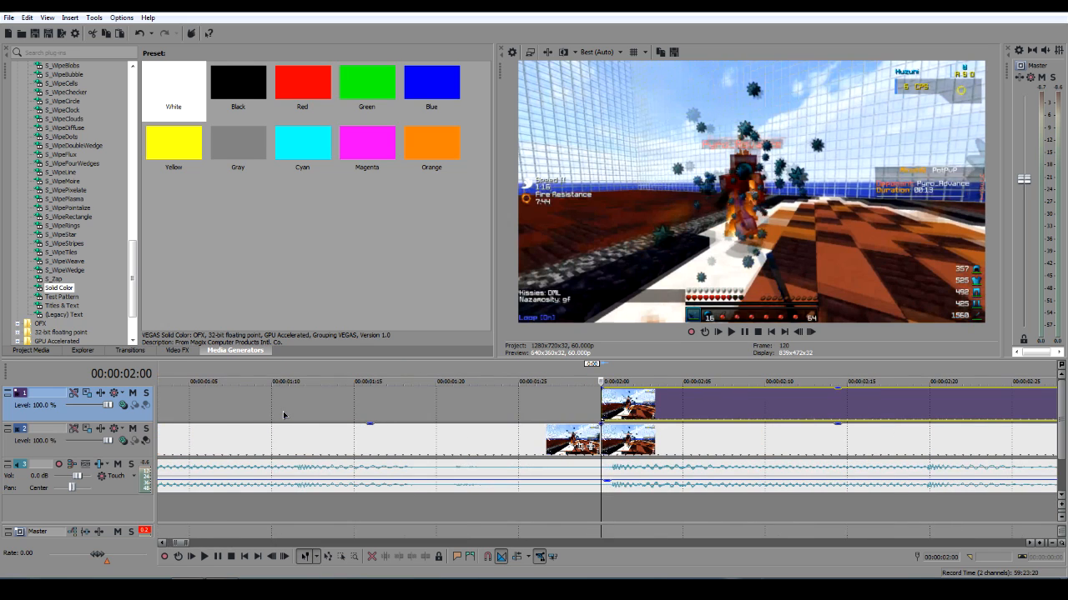
pyautogui.scroll(-5, 550, 422)
pyautogui.moveTo(527, 398); pyautogui.dragTo(269, 408)
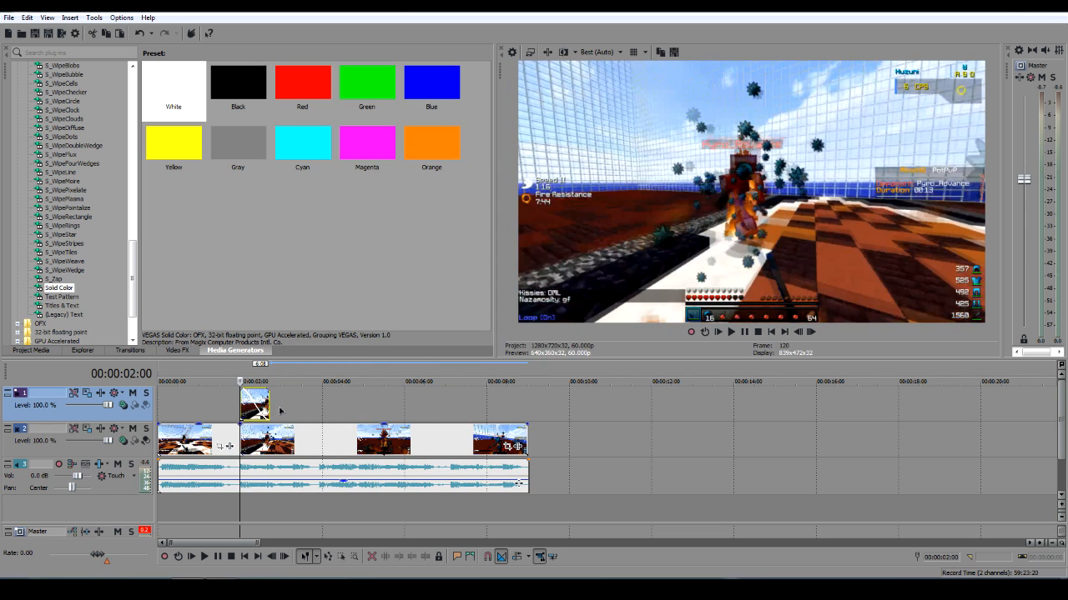
# Step: Search the video effects for "glow" and apply the default S_Glow preset to the short copy on the upper track
pyautogui.click(224, 408)
pyautogui.hotkey('alt', '8')
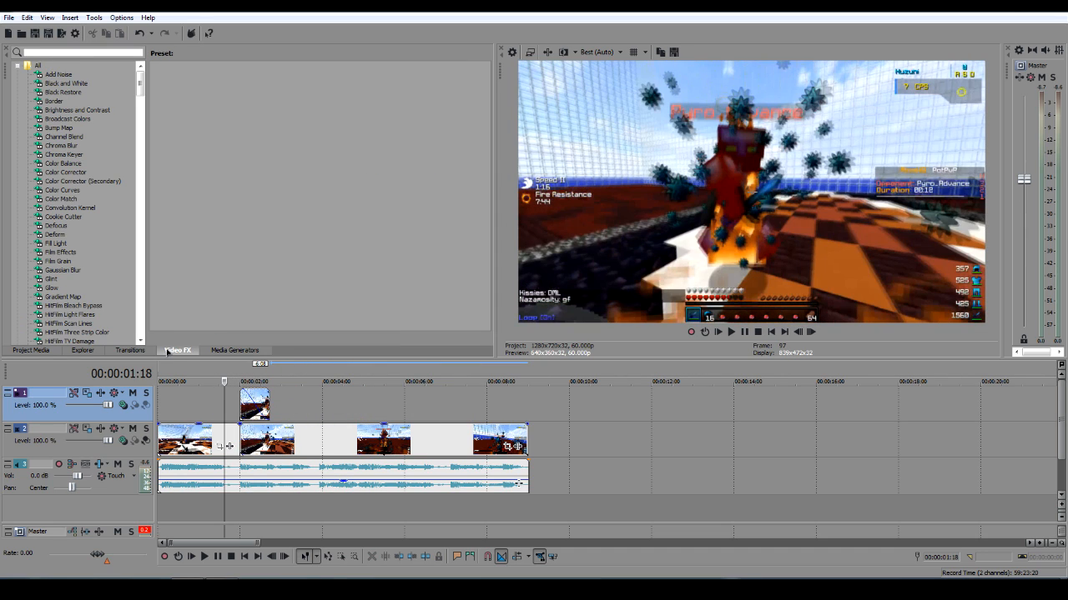
pyautogui.click(56, 53)
pyautogui.write('glow')
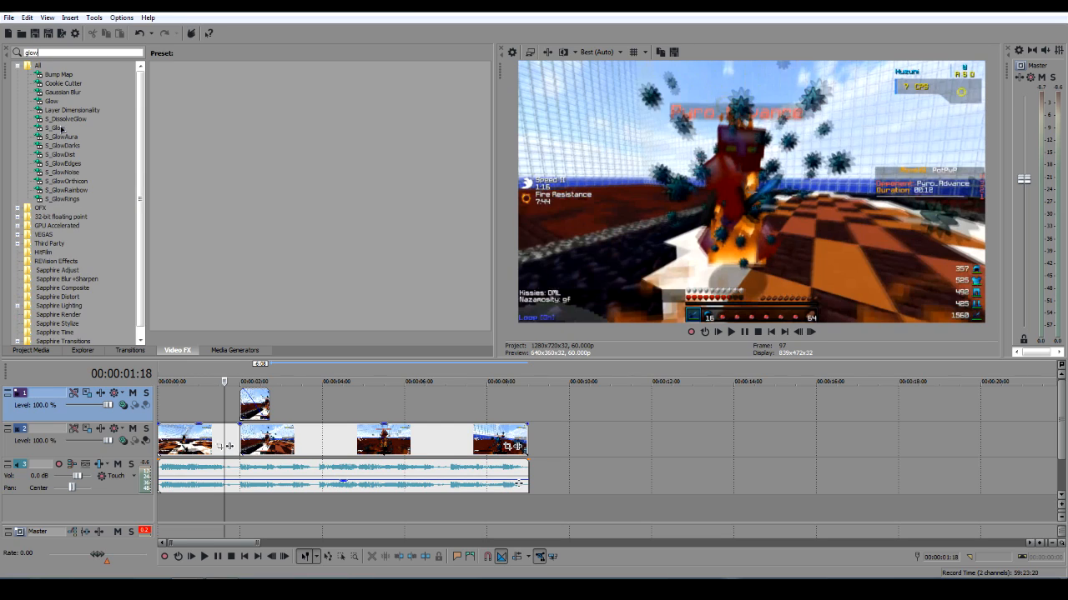
pyautogui.click(50, 102)
pyautogui.click(57, 128)
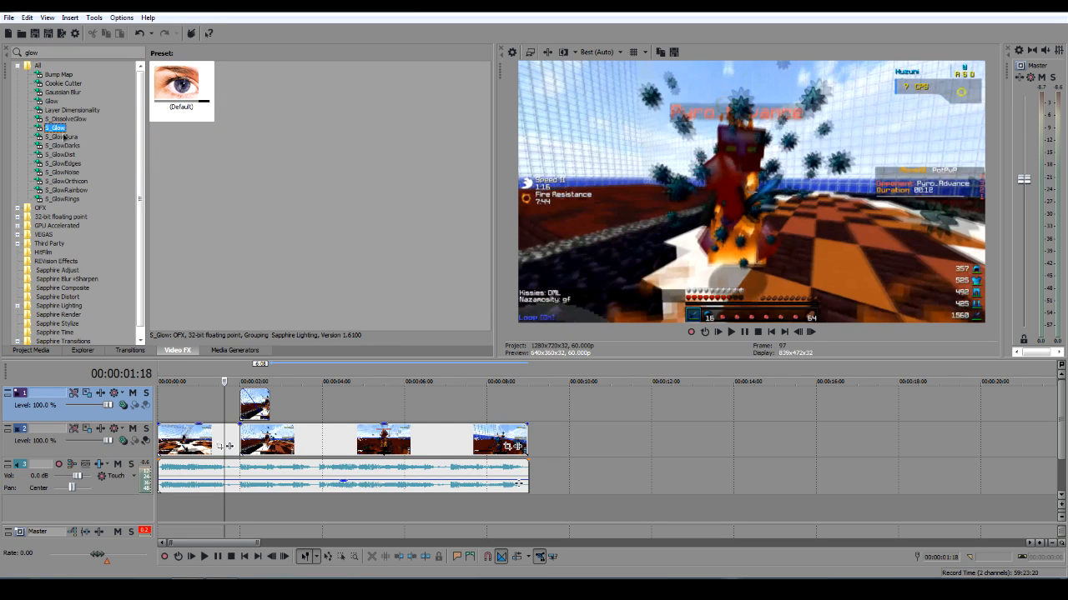
pyautogui.moveTo(153, 101); pyautogui.dragTo(256, 407)
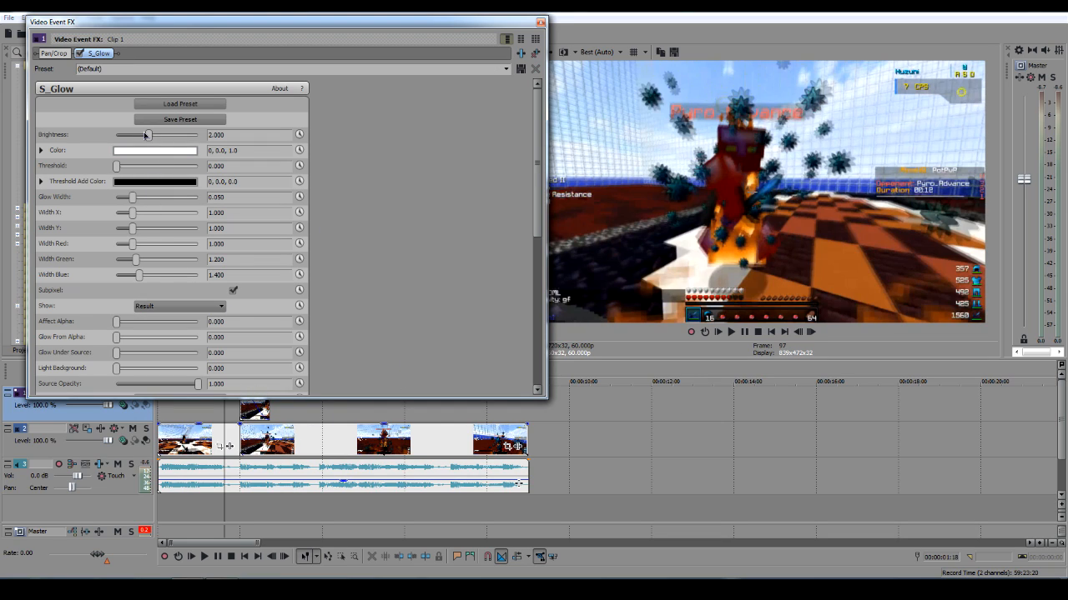
# Step: Set the S_Glow brightness to 3 and close the effect settings
pyautogui.moveTo(157, 136); pyautogui.dragTo(208, 160)
pyautogui.click(244, 413)
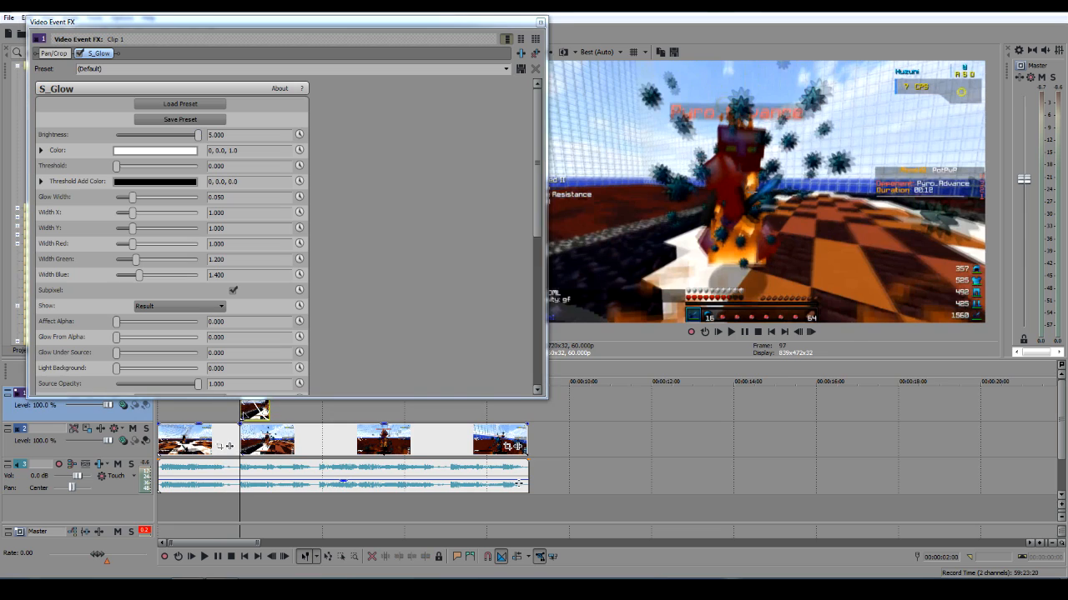
pyautogui.moveTo(198, 135); pyautogui.dragTo(166, 144)
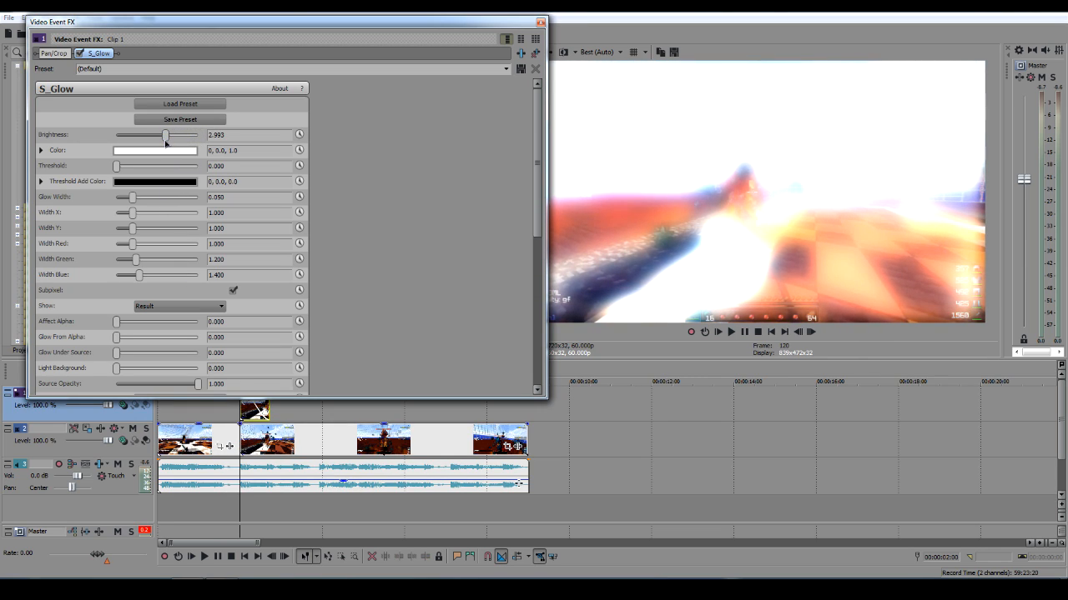
pyautogui.moveTo(230, 136); pyautogui.dragTo(107, 136)
pyautogui.write('3')
pyautogui.click(540, 23)
# Step: Lengthen the glowing copy to about 0.9 seconds and play across it to review the flash
pyautogui.press('space')
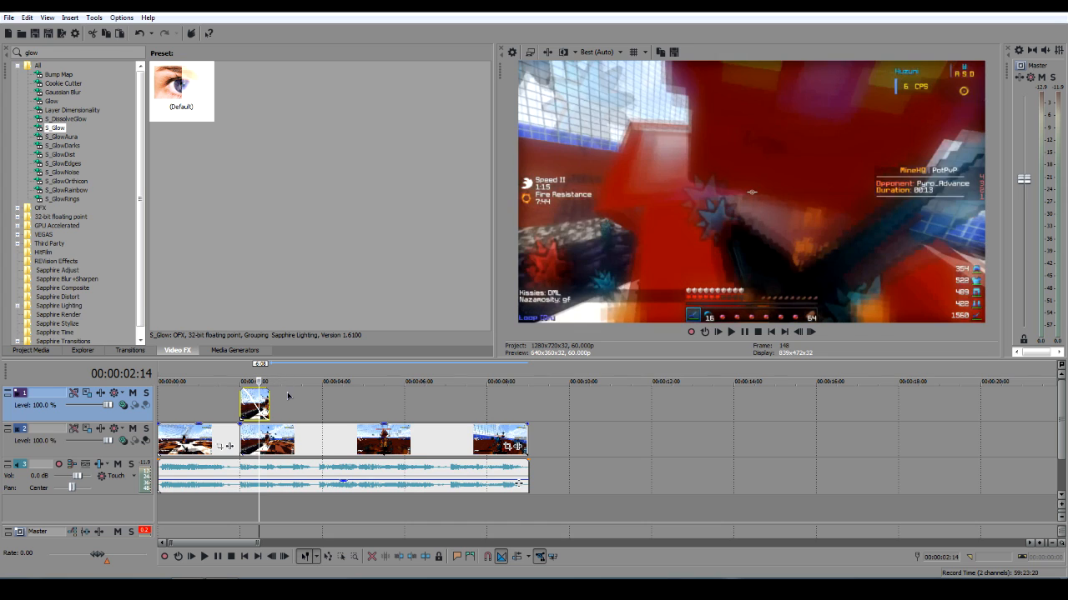
pyautogui.moveTo(269, 401); pyautogui.dragTo(277, 401)
pyautogui.click(219, 401)
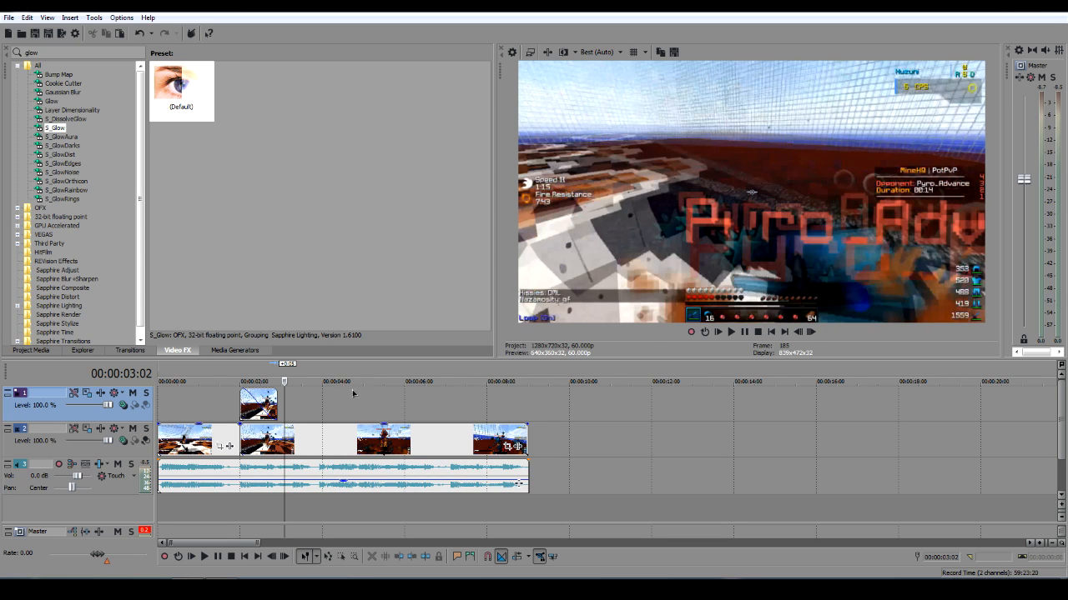
pyautogui.click(249, 404)
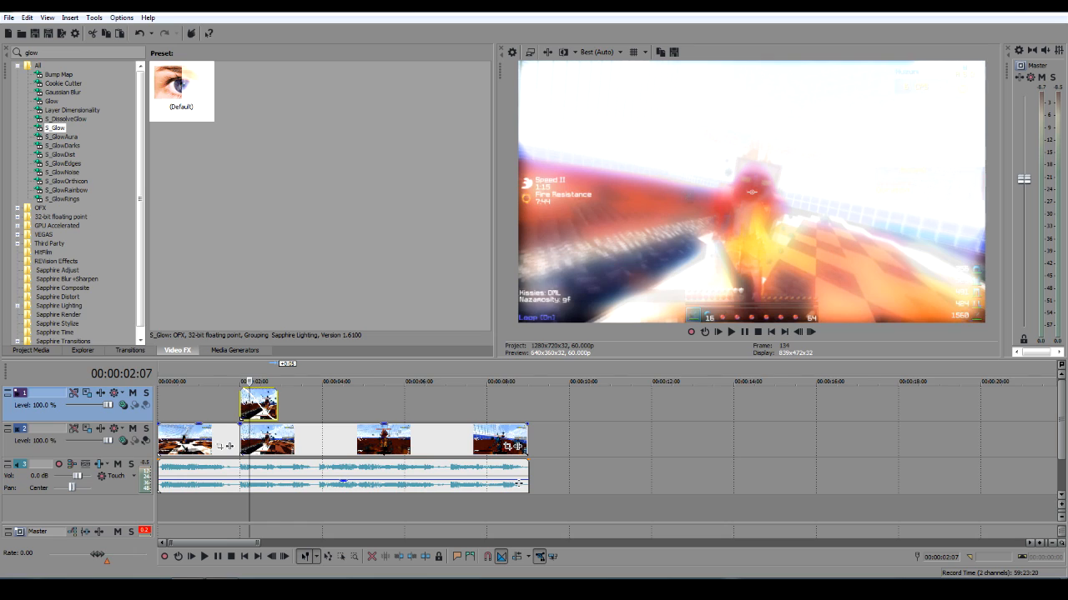
pyautogui.click(271, 405)
pyautogui.click(296, 406)
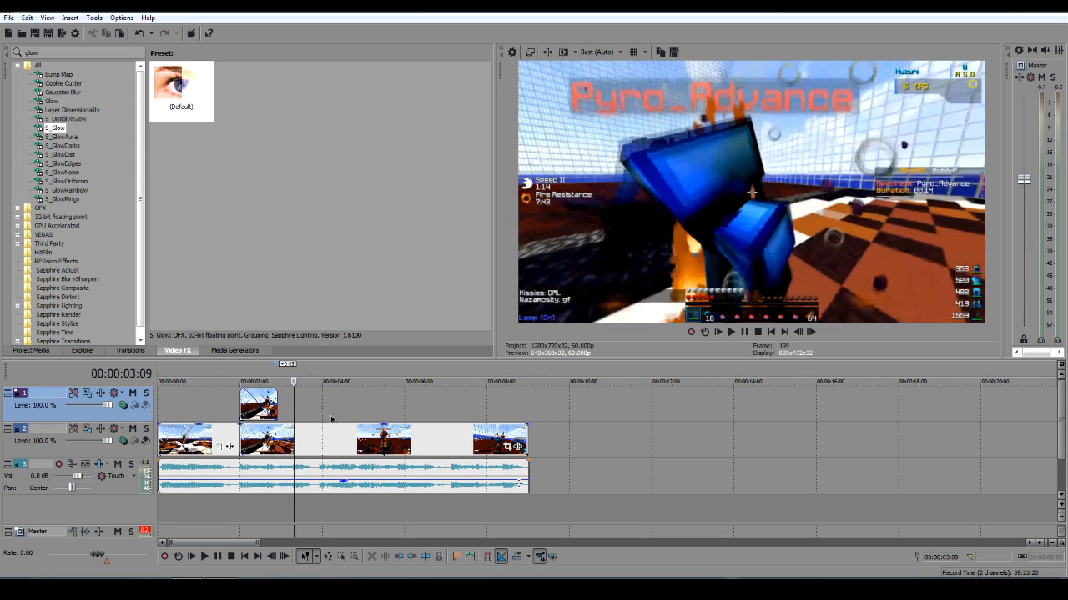
pyautogui.click(131, 350)
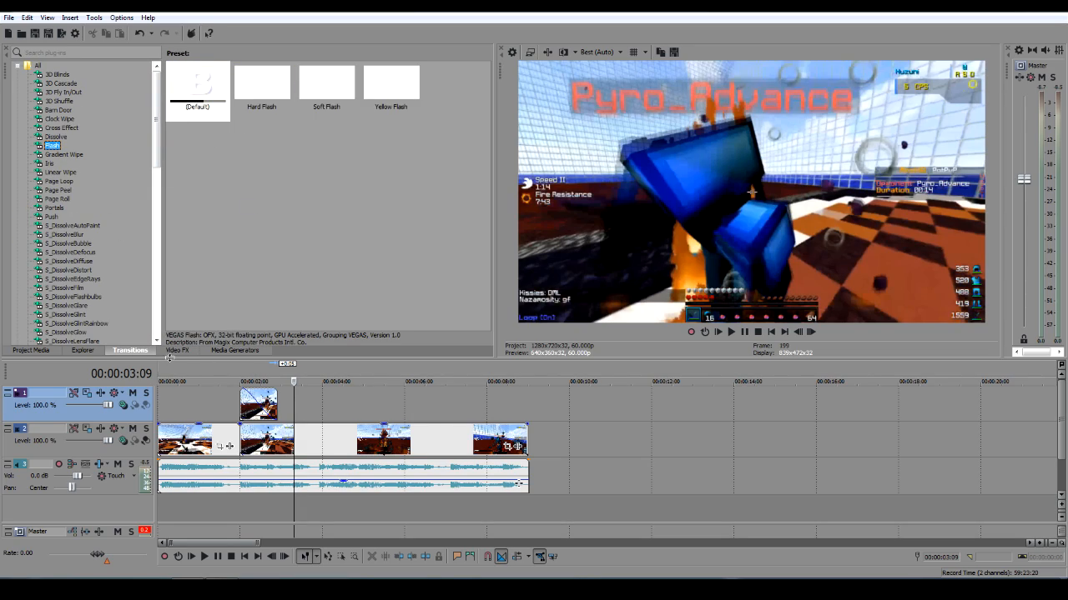
pyautogui.click(175, 353)
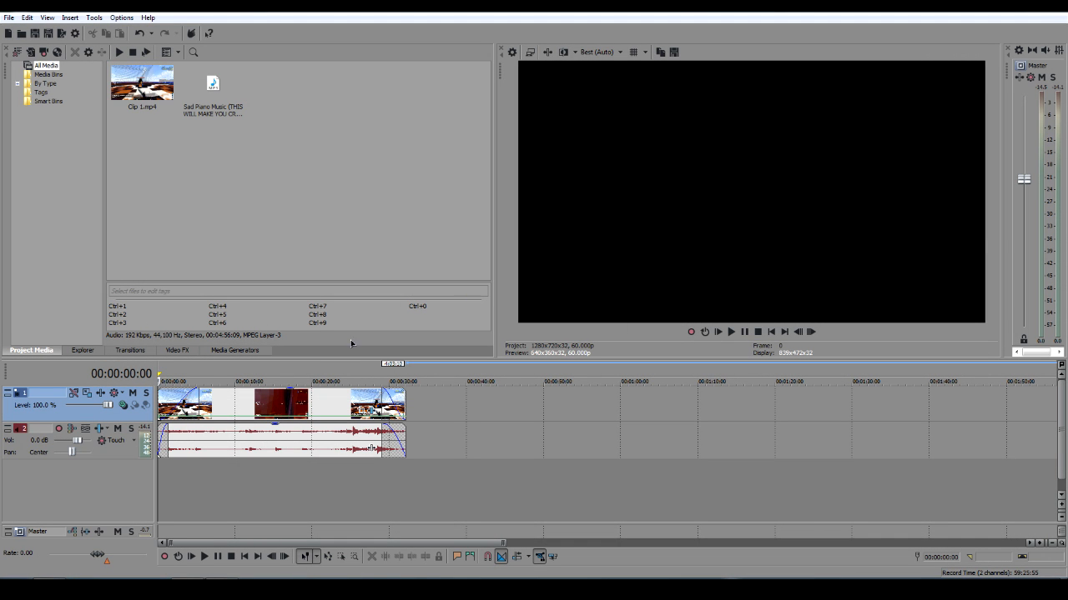
# Step: Switch to Windows Explorer, open Rain Overlay from the overlay folder, preview it at low volume, and pause playback
pyautogui.click(52, 585)
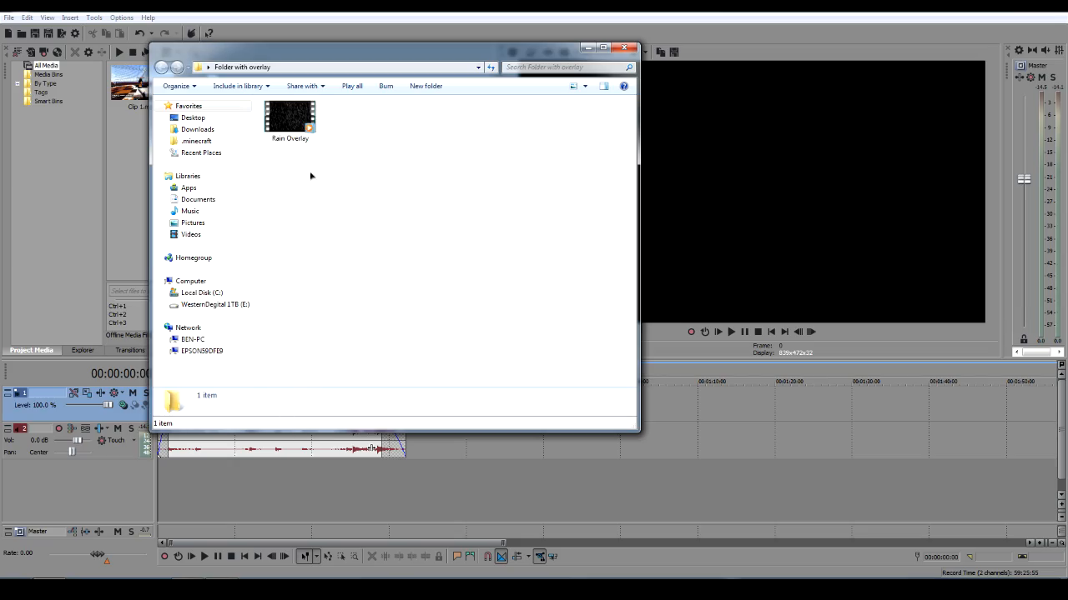
pyautogui.doubleClick(289, 116)
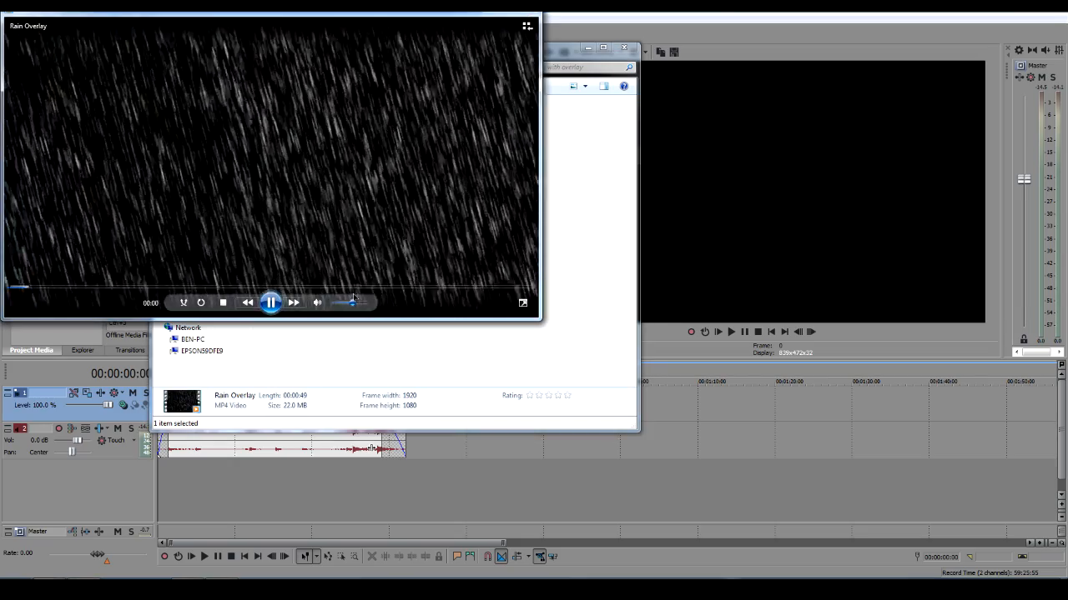
pyautogui.moveTo(353, 303); pyautogui.dragTo(333, 303)
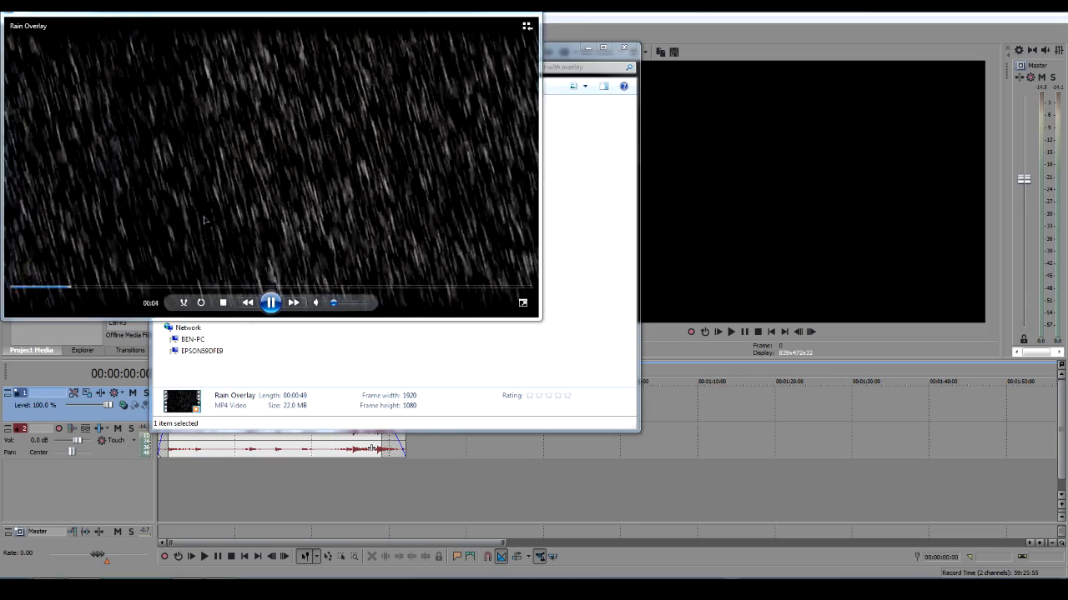
pyautogui.click(270, 303)
pyautogui.moveTo(334, 306); pyautogui.dragTo(341, 304)
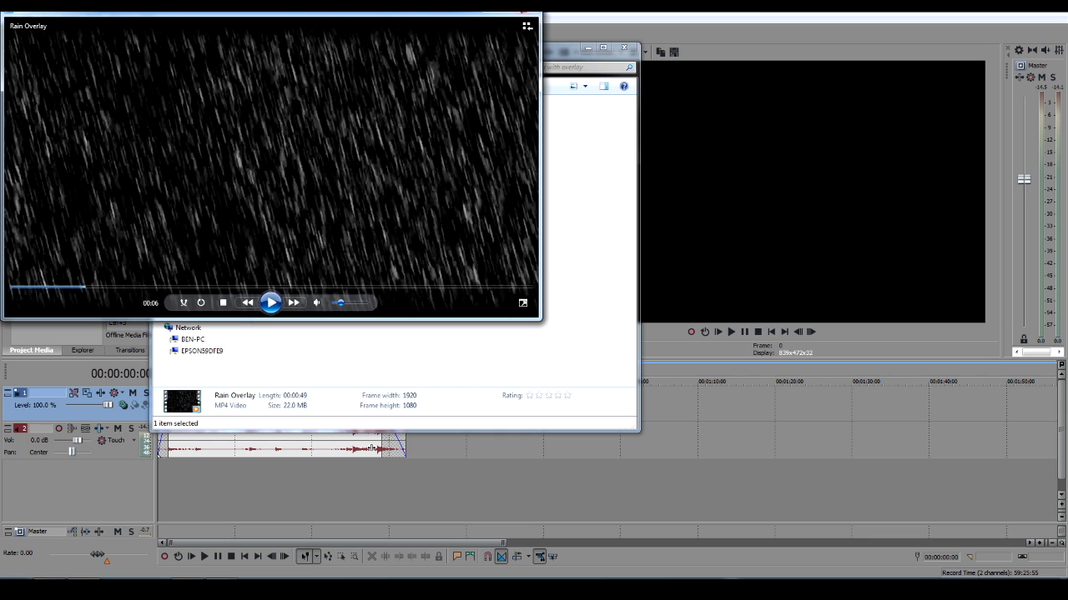
# Step: Close the preview, import Rain Overlay into the project media, and place it at the start of a new video track above the clip
pyautogui.click(518, 12)
pyautogui.click(434, 226)
pyautogui.moveTo(291, 129); pyautogui.dragTo(137, 205)
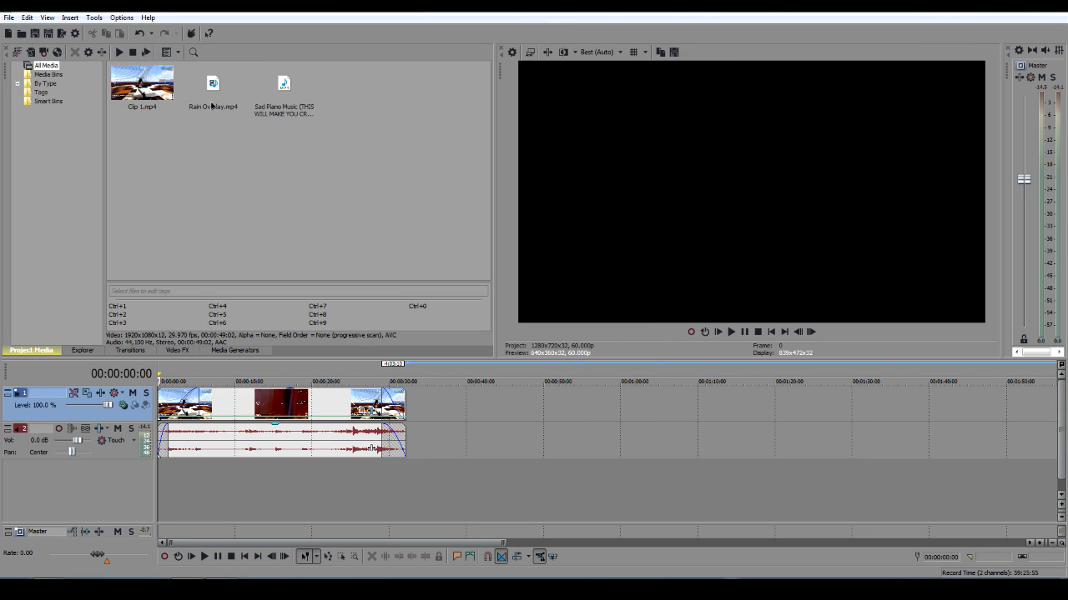
pyautogui.rightClick(204, 480)
pyautogui.click(250, 511)
pyautogui.click(207, 104)
pyautogui.moveTo(207, 104); pyautogui.dragTo(247, 435)
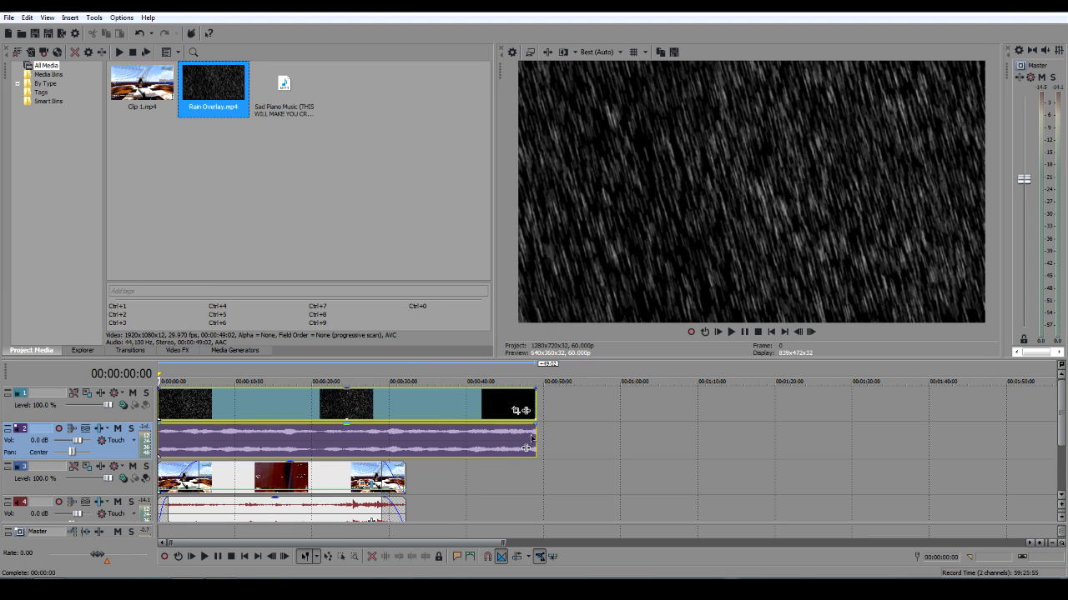
# Step: Delete the rain overlay's audio track and trim the overlay to end with the gameplay clip
pyautogui.rightClick(550, 442)
pyautogui.click(588, 350)
pyautogui.moveTo(540, 410); pyautogui.dragTo(405, 405)
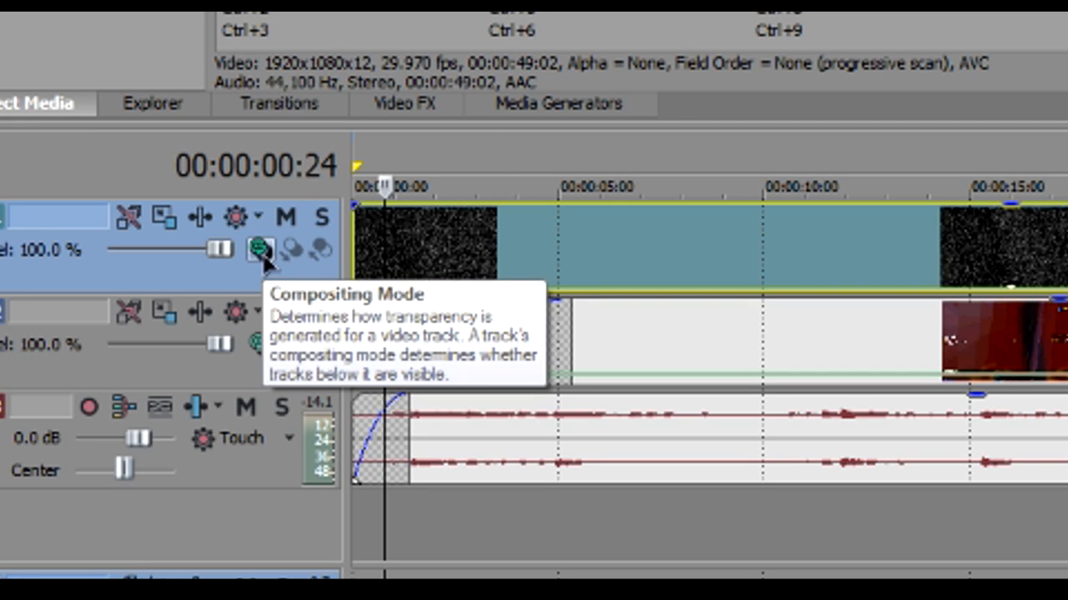
# Step: Set the rain overlay track's compositing mode to Add and check the result about five seconds in
pyautogui.click(123, 406)
pyautogui.click(255, 260)
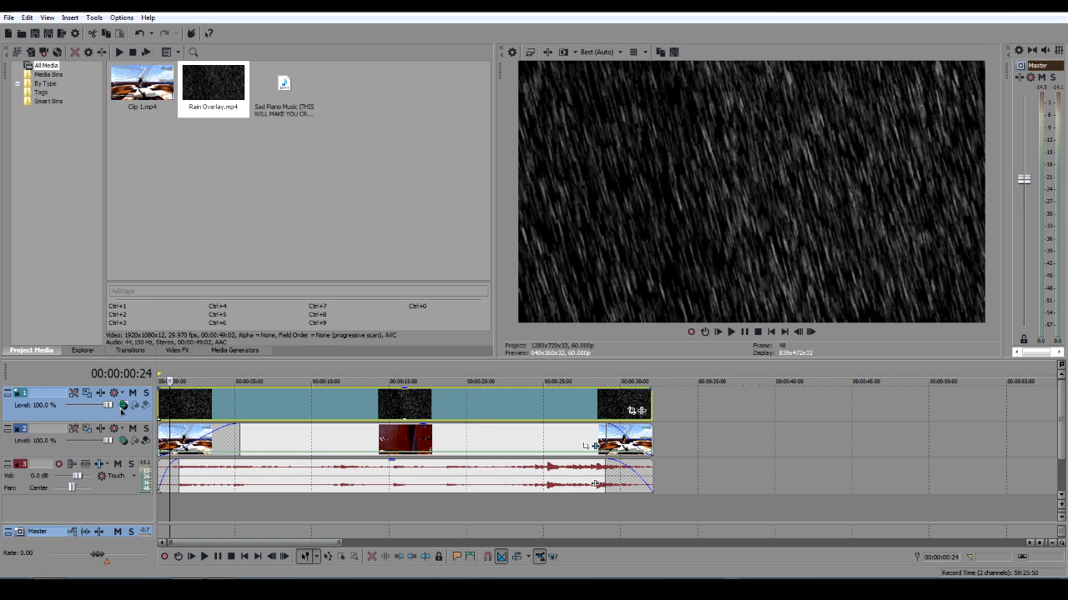
pyautogui.click(123, 406)
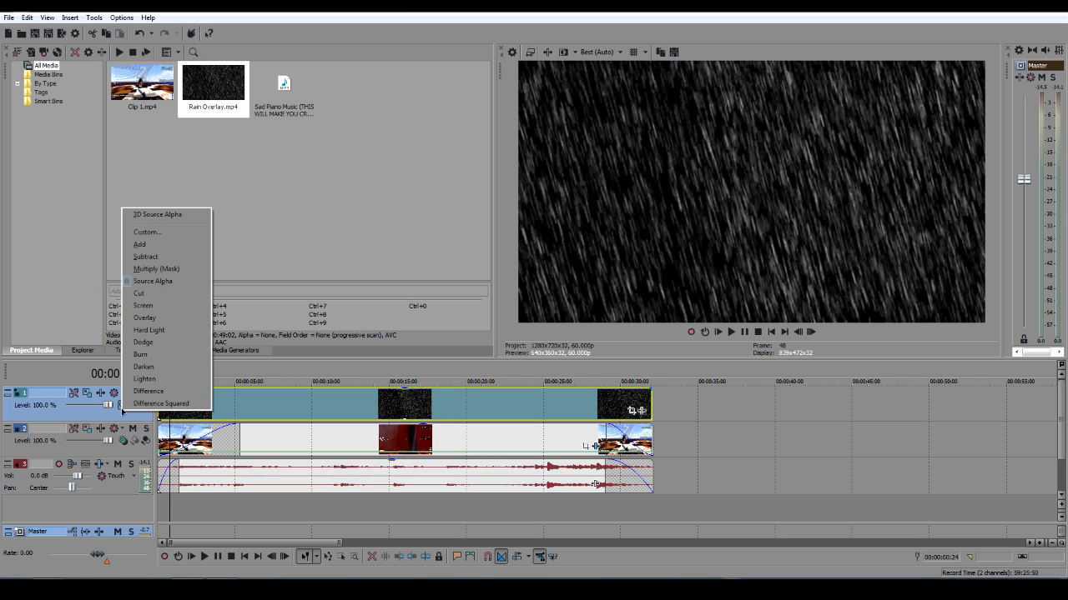
pyautogui.click(151, 246)
pyautogui.click(237, 406)
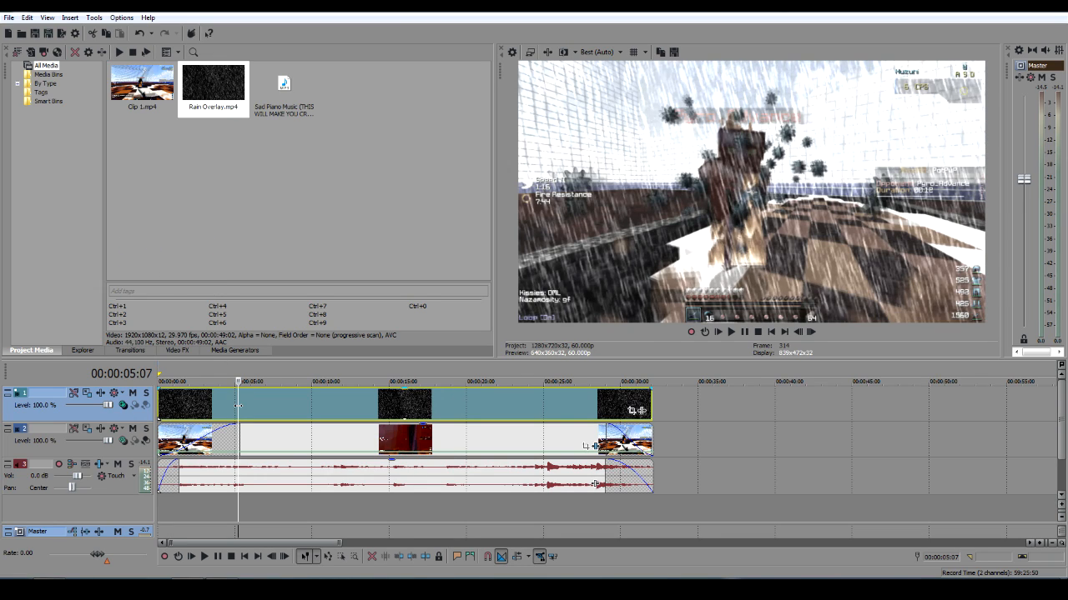
# Step: Try a fade-in at the start of the rain overlay
pyautogui.click(161, 371)
pyautogui.moveTo(162, 392); pyautogui.dragTo(200, 392)
pyautogui.moveTo(201, 392); pyautogui.dragTo(214, 393)
pyautogui.moveTo(214, 393); pyautogui.dragTo(160, 392)
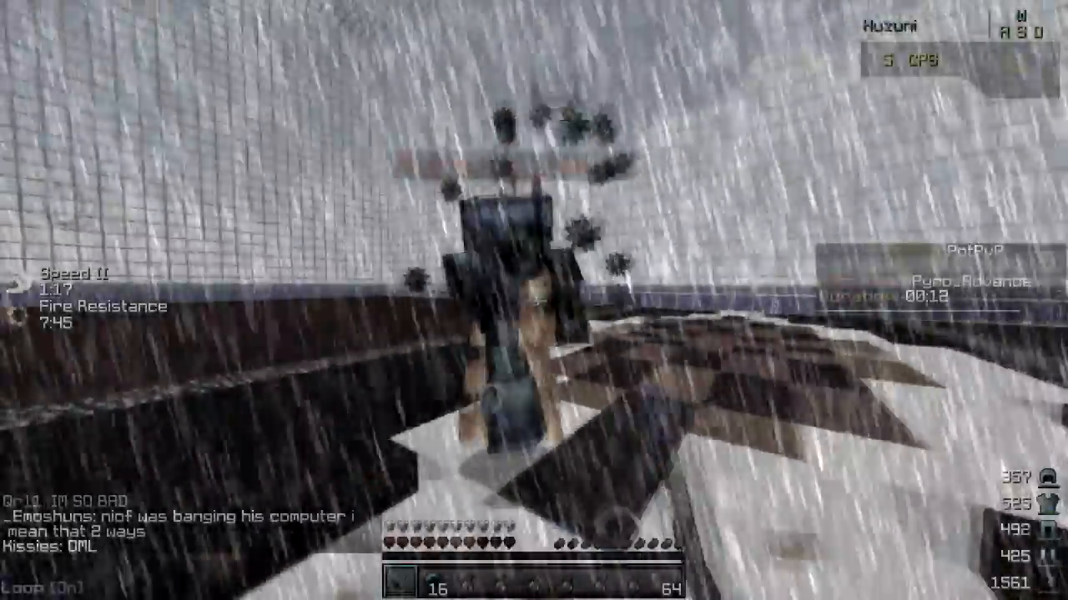
pyautogui.click(534, 300)
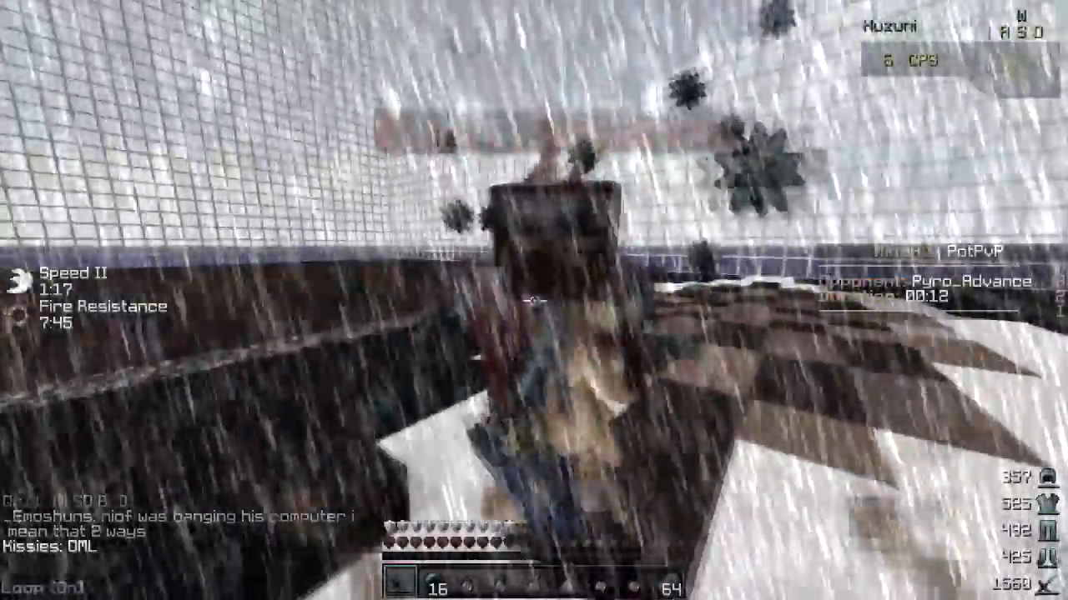
pyautogui.click(534, 300)
pyautogui.click(533, 300)
pyautogui.click(534, 300)
pyautogui.click(534, 301)
pyautogui.click(534, 301)
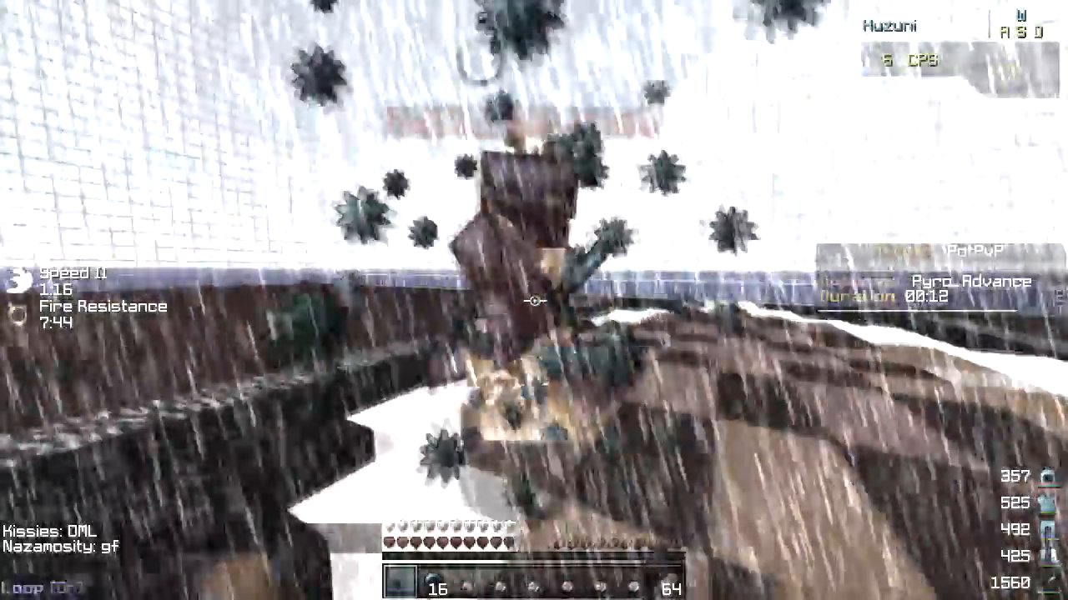
pyautogui.click(534, 300)
pyautogui.click(534, 300)
pyautogui.click(533, 300)
pyautogui.click(534, 300)
pyautogui.click(534, 300)
pyautogui.click(534, 300)
pyautogui.click(533, 300)
pyautogui.click(534, 301)
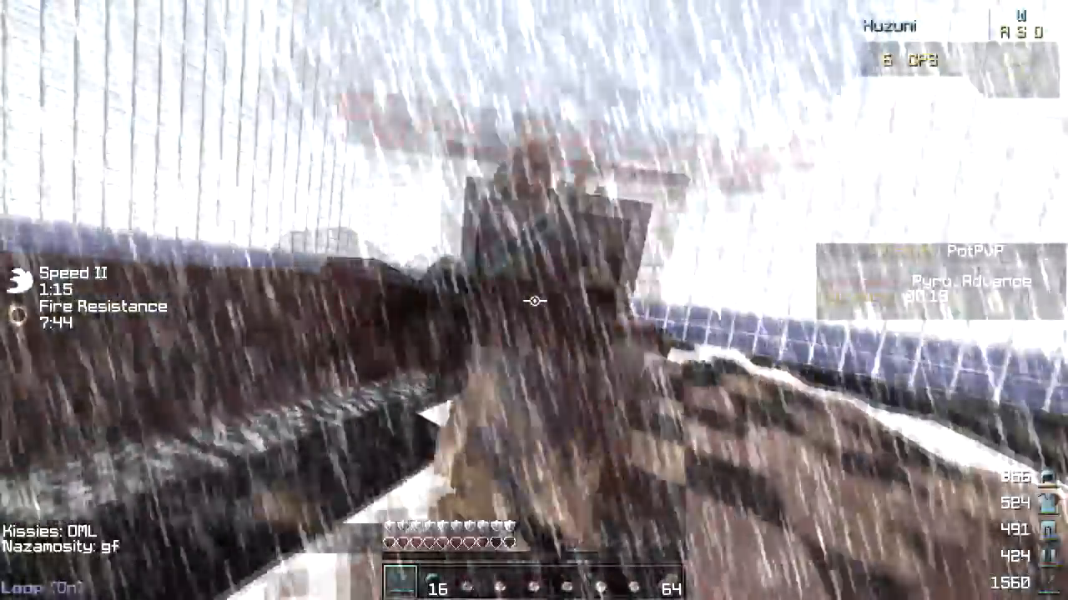
pyautogui.click(534, 301)
pyautogui.click(534, 300)
pyautogui.click(534, 300)
pyautogui.click(534, 300)
pyautogui.click(534, 301)
pyautogui.click(533, 300)
pyautogui.click(534, 300)
pyautogui.click(533, 300)
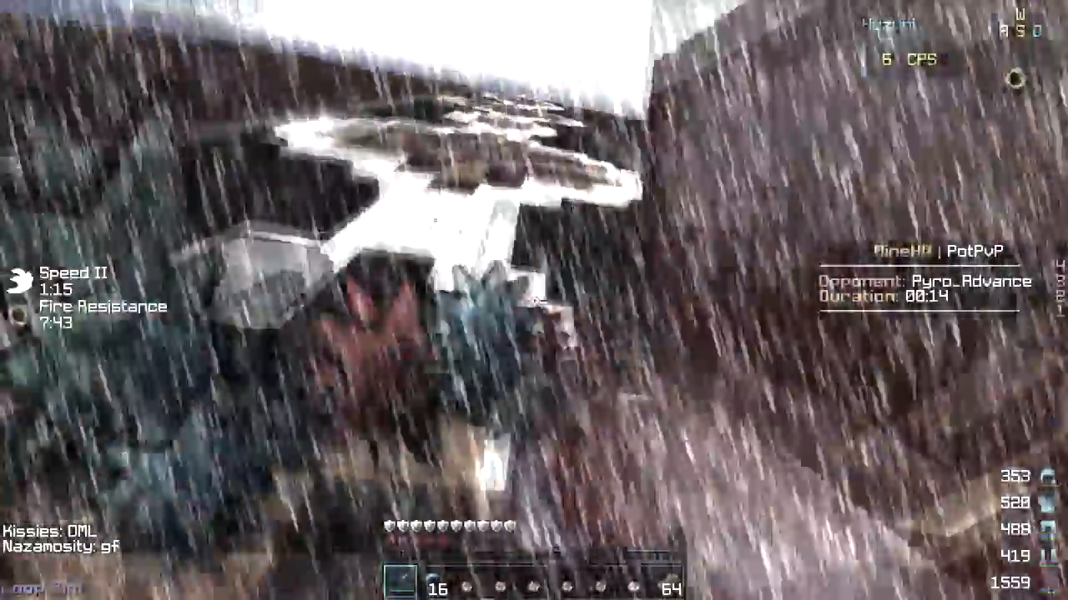
pyautogui.click(533, 300)
pyautogui.click(534, 300)
pyautogui.click(534, 301)
pyautogui.click(534, 300)
pyautogui.click(533, 300)
pyautogui.click(533, 300)
pyautogui.click(533, 300)
pyautogui.click(534, 300)
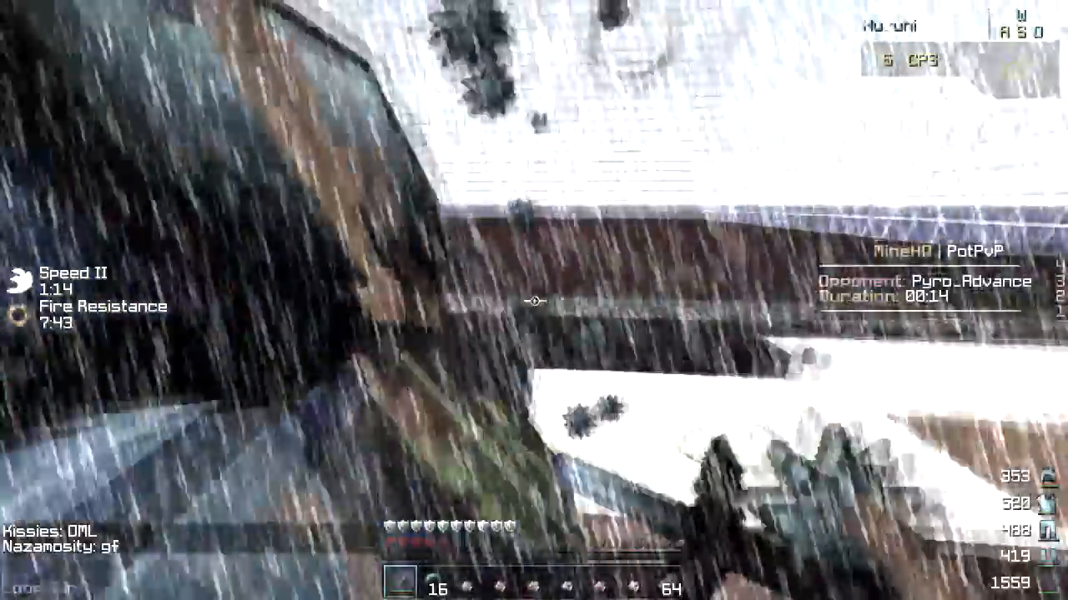
pyautogui.click(534, 300)
pyautogui.click(534, 300)
pyautogui.click(534, 301)
pyautogui.click(534, 301)
pyautogui.click(534, 300)
pyautogui.click(534, 301)
pyautogui.click(533, 301)
pyautogui.click(534, 300)
pyautogui.click(534, 300)
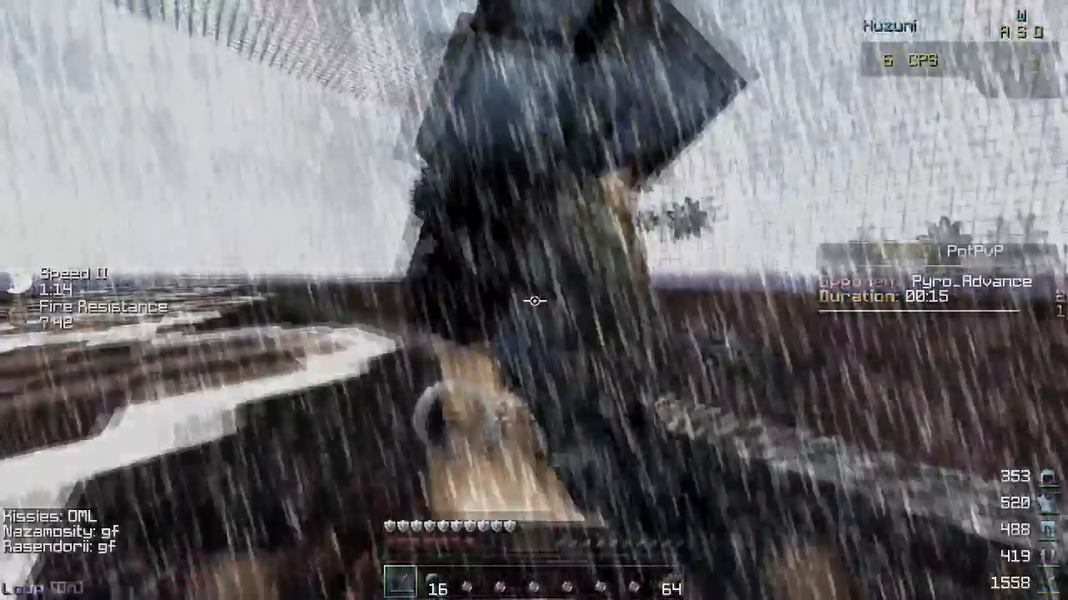
pyautogui.click(534, 300)
pyautogui.click(534, 301)
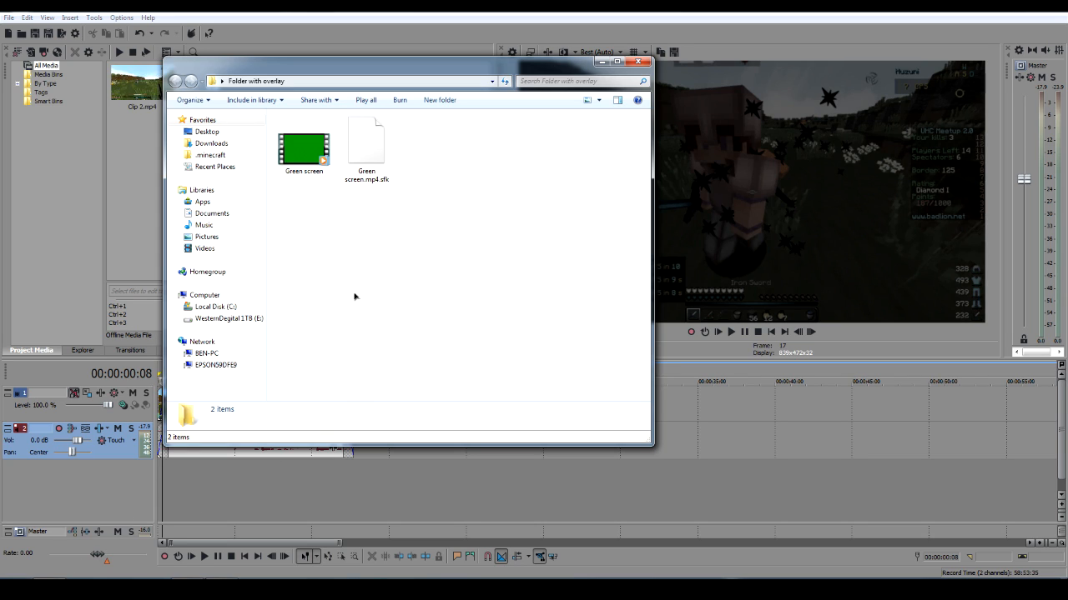
# Step: Preview Green screen from the overlay folder, close the player, and import the file into the project media
pyautogui.doubleClick(304, 150)
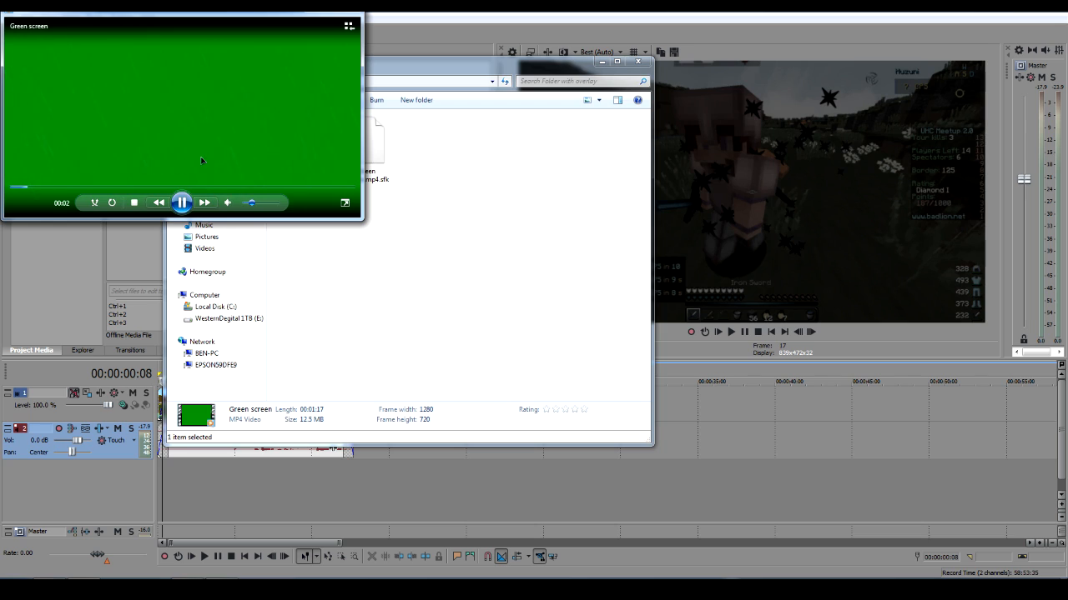
pyautogui.click(347, 11)
pyautogui.moveTo(297, 163); pyautogui.dragTo(144, 190)
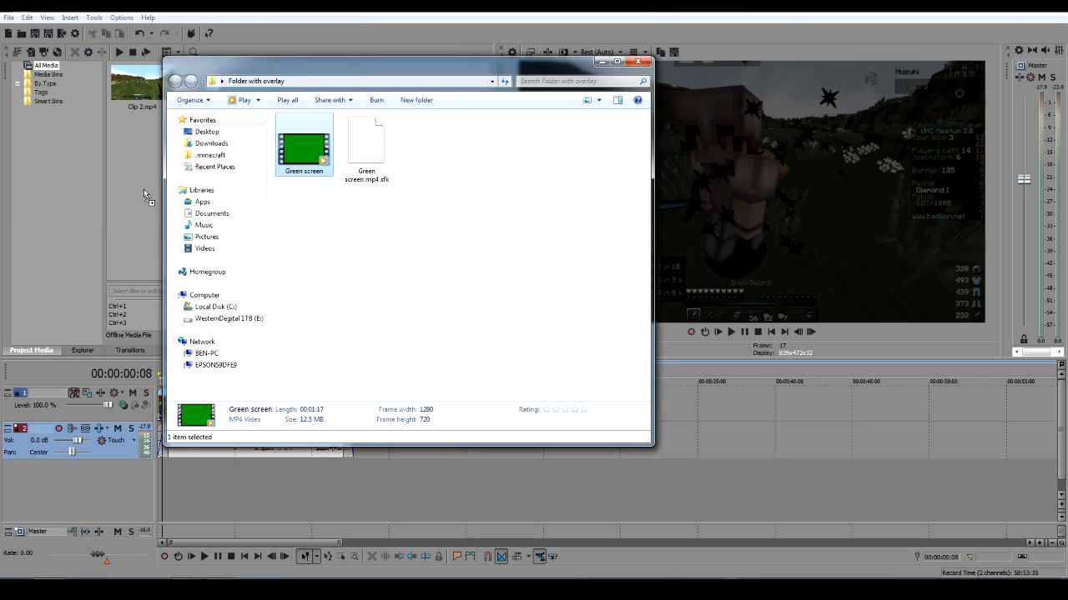
# Step: Insert a new video track and place Green screen.mp4 at its start, above the gameplay clip
pyautogui.rightClick(225, 482)
pyautogui.click(259, 514)
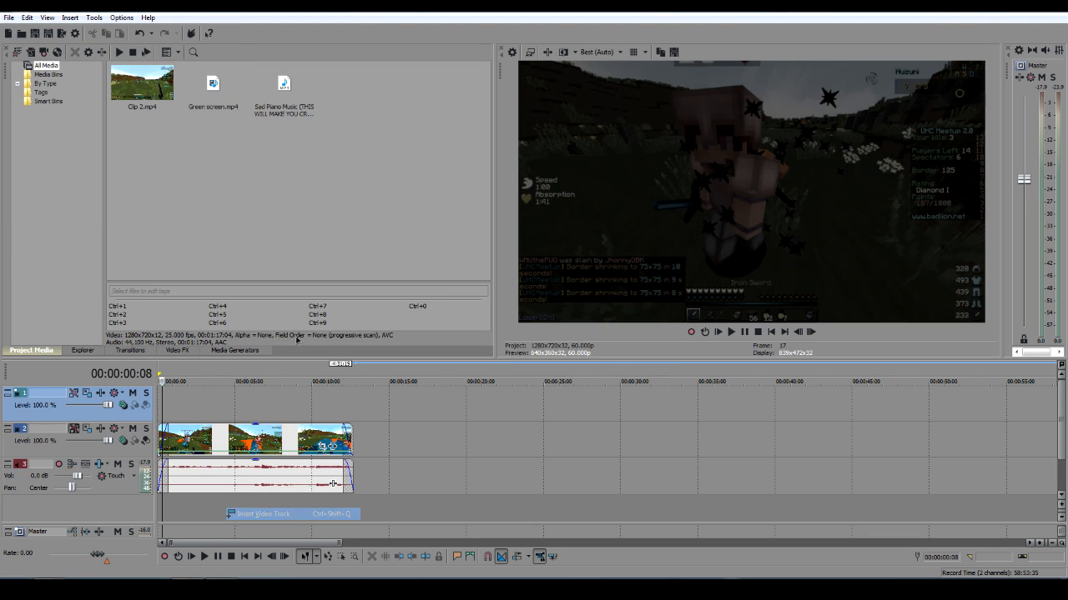
pyautogui.click(212, 84)
pyautogui.moveTo(151, 393); pyautogui.dragTo(163, 401)
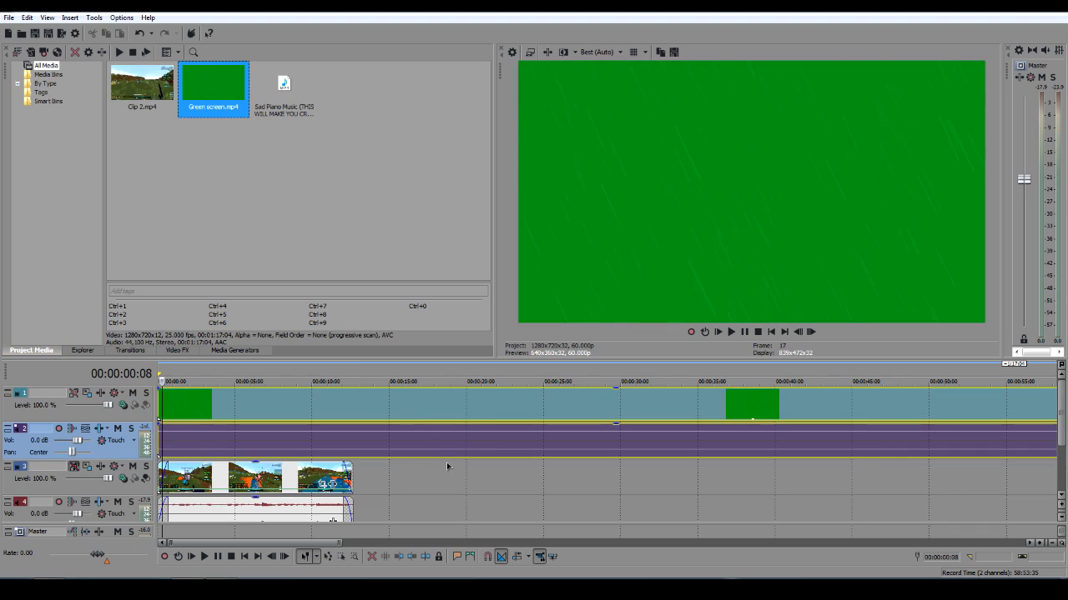
# Step: Delete the green screen overlay's audio track and cut off the part of the overlay beyond the end of the gameplay clip
pyautogui.rightClick(144, 433)
pyautogui.click(185, 254)
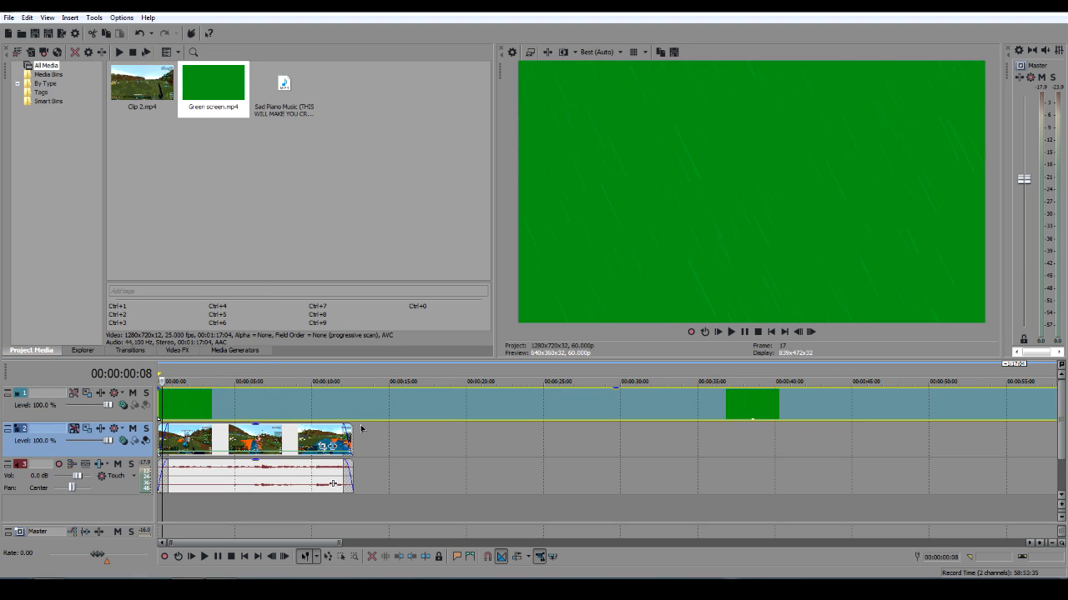
pyautogui.click(350, 413)
pyautogui.click(353, 412)
pyautogui.press('s')
pyautogui.press('Delete')
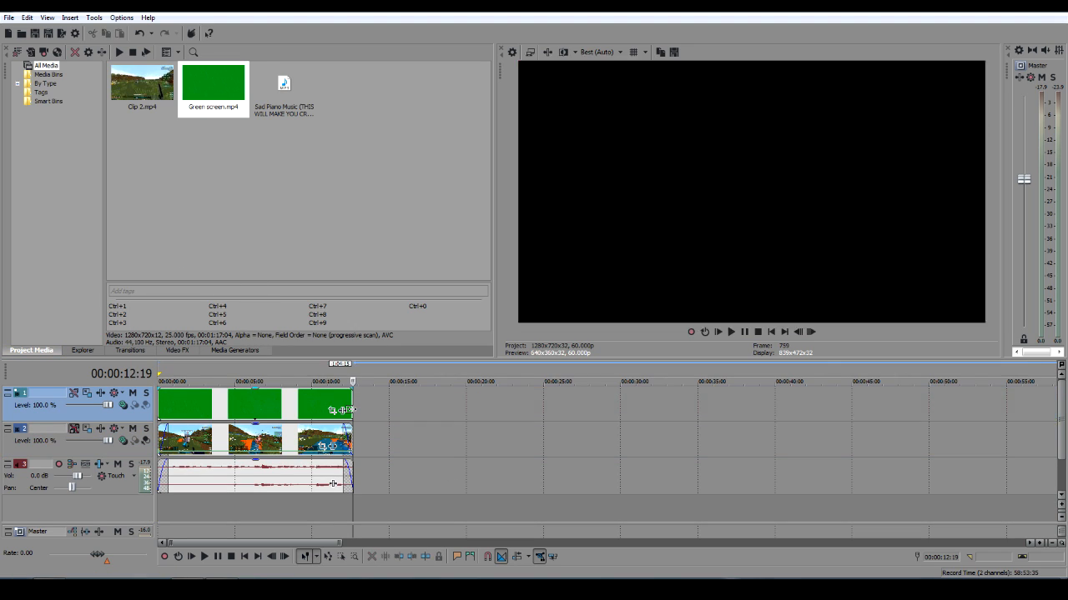
# Step: Play the green screen overlay from about seven seconds with the audio track muted, and unmute the track after stopping
pyautogui.click(268, 398)
pyautogui.click(269, 398)
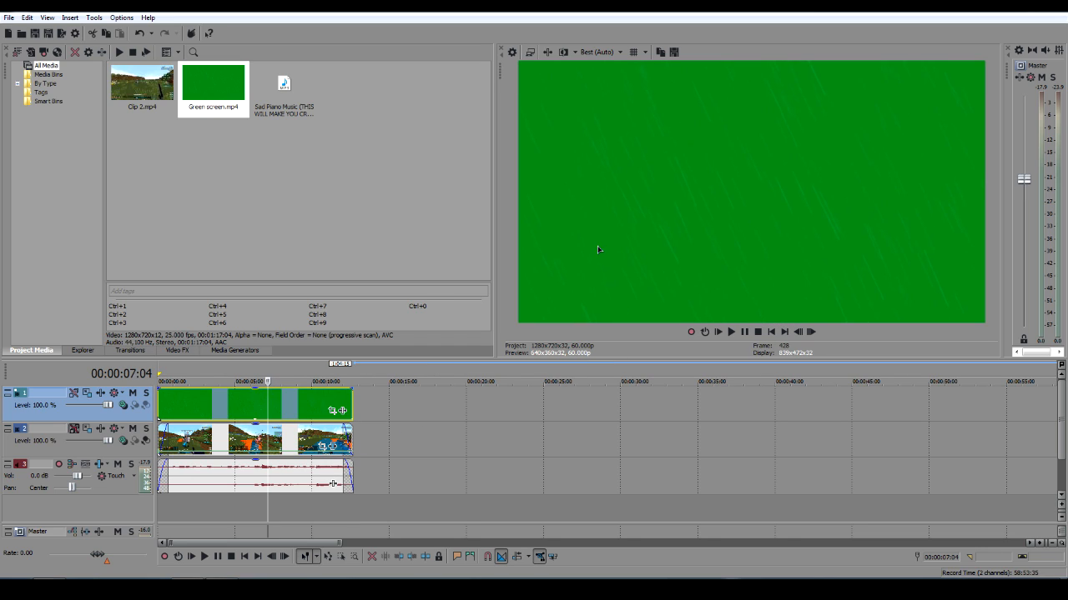
pyautogui.click(118, 474)
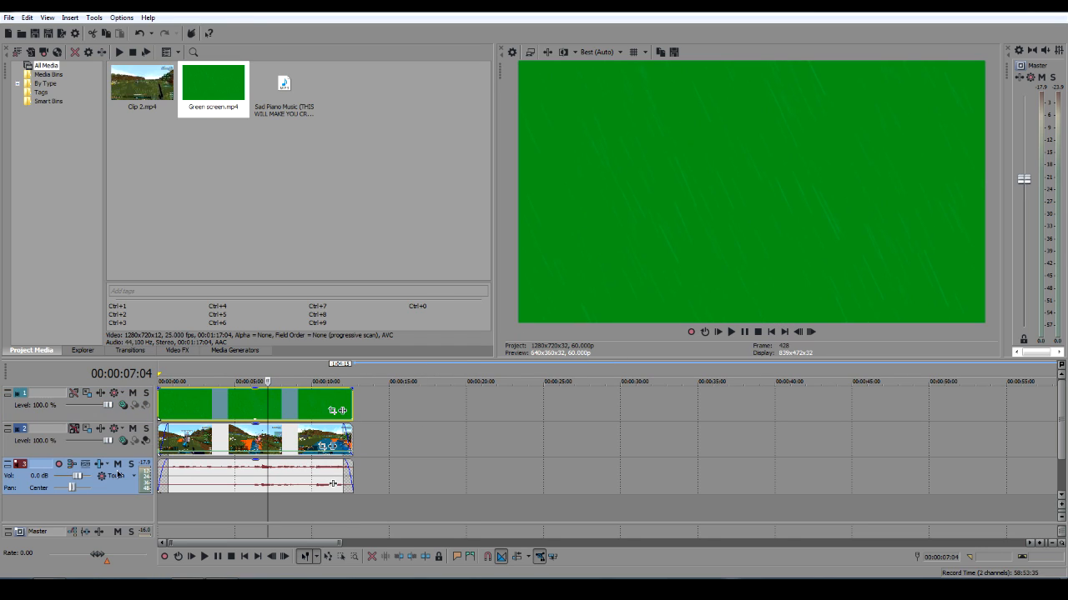
pyautogui.click(117, 463)
pyautogui.press('space')
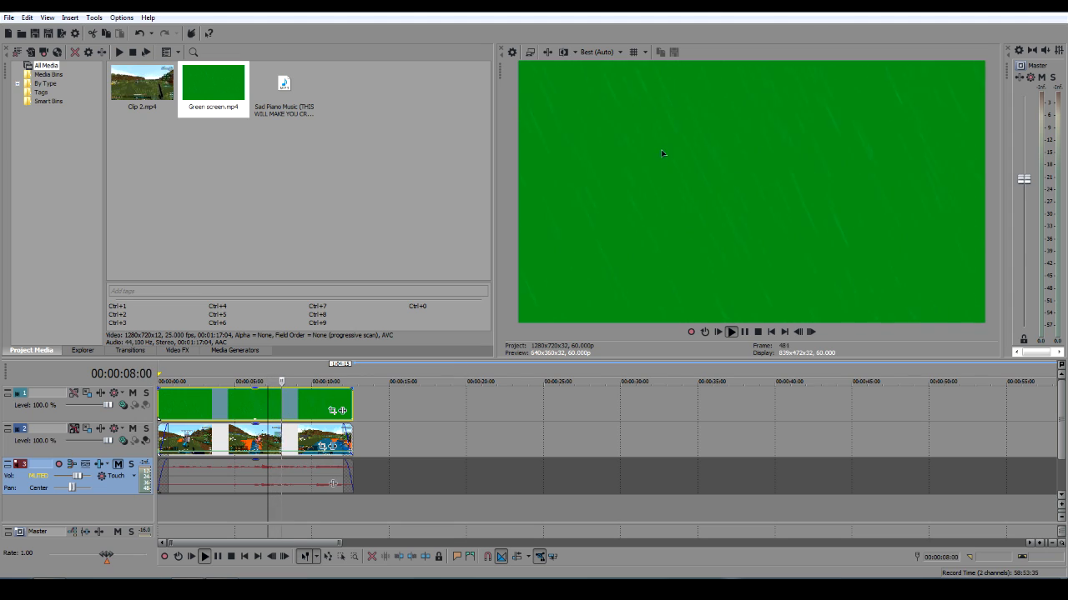
pyautogui.press('space')
pyautogui.click(118, 464)
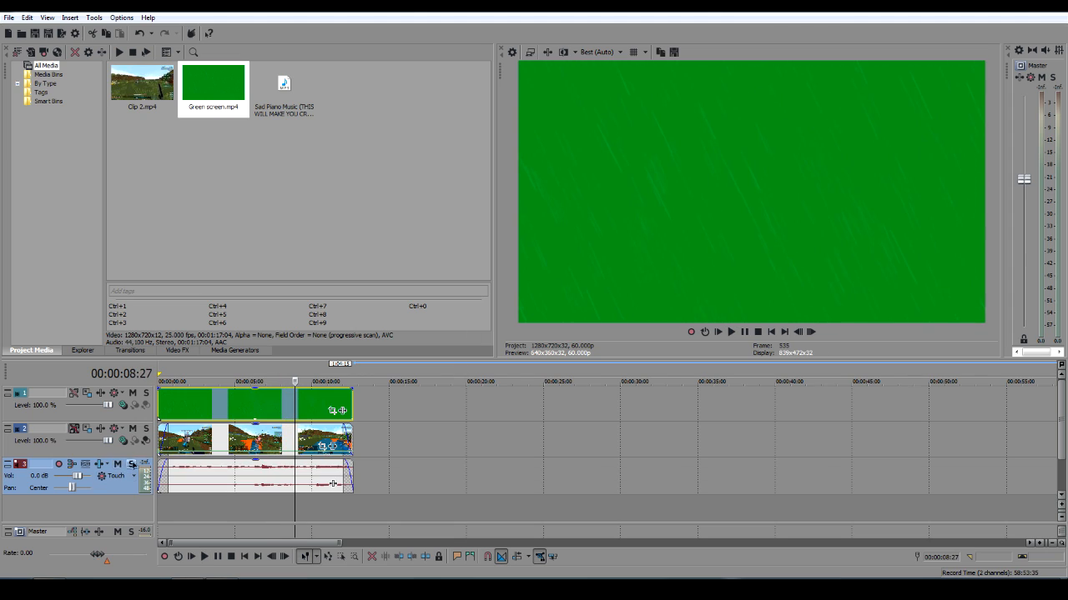
# Step: Add a short fade-in and fade-out to the green screen overlay, matching the clip's fades below
pyautogui.moveTo(156, 390)
pyautogui.mouseDown()
pyautogui.moveTo(240, 390)
pyautogui.moveTo(167, 390)
pyautogui.mouseUp()
pyautogui.moveTo(356, 388); pyautogui.dragTo(340, 390)
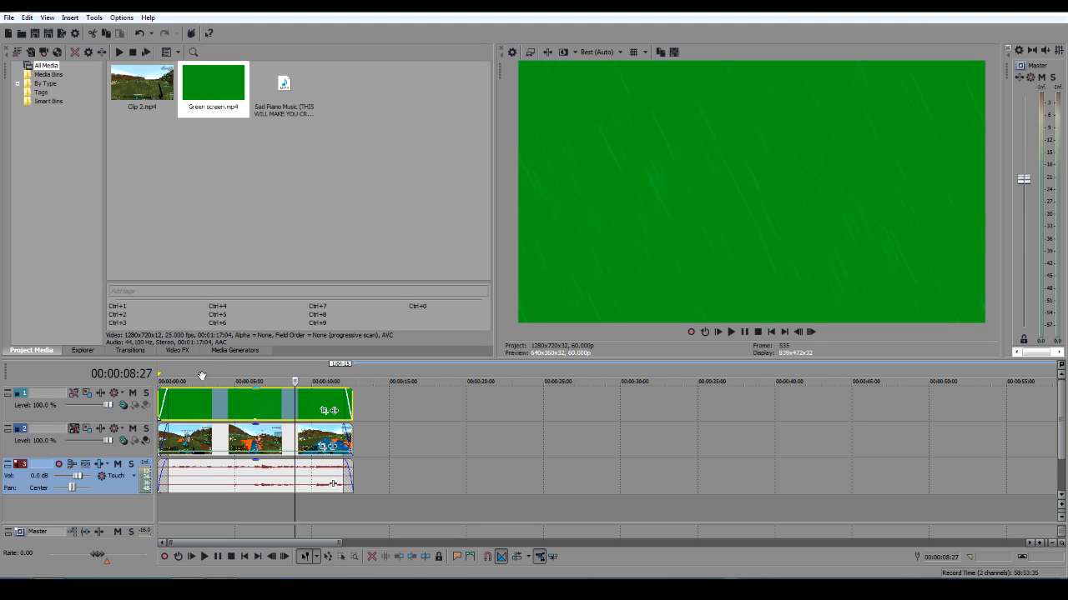
pyautogui.click(374, 404)
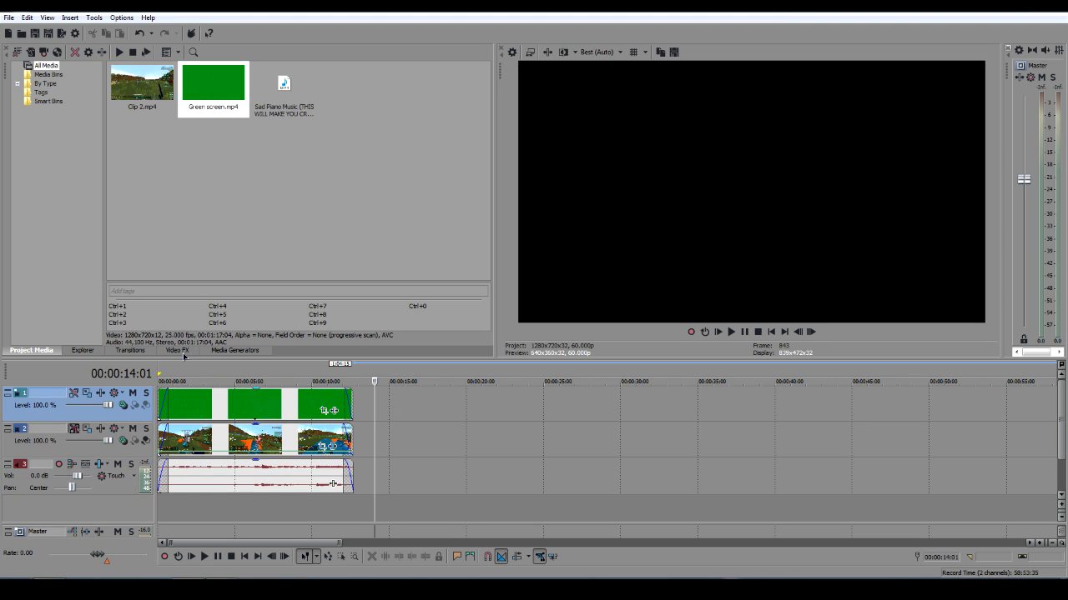
# Step: Find Chroma Keyer among the video effects and apply its default preset to the green screen overlay
pyautogui.click(177, 350)
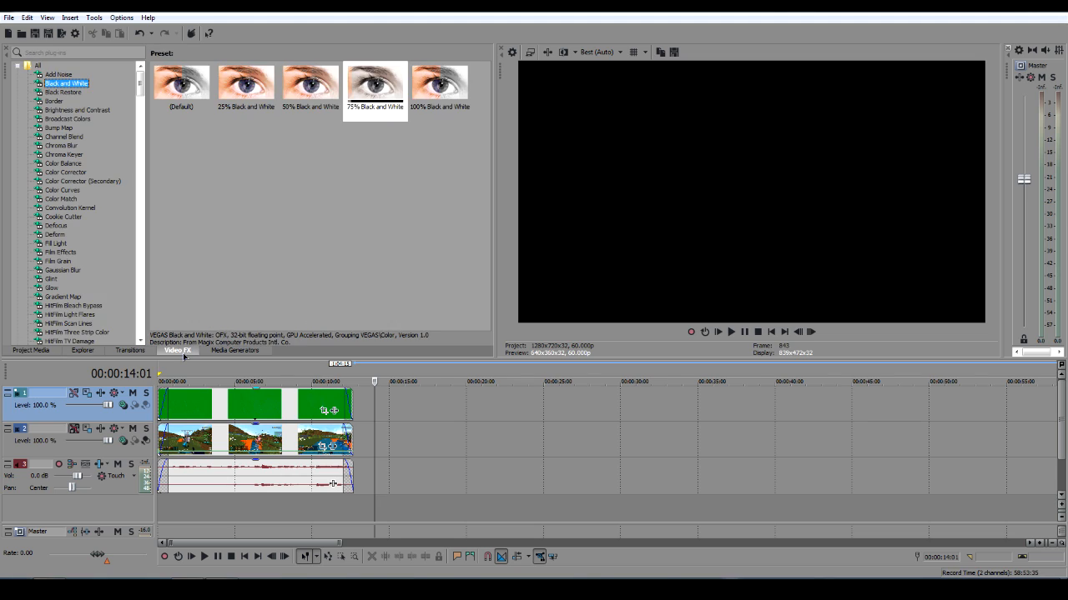
pyautogui.click(37, 66)
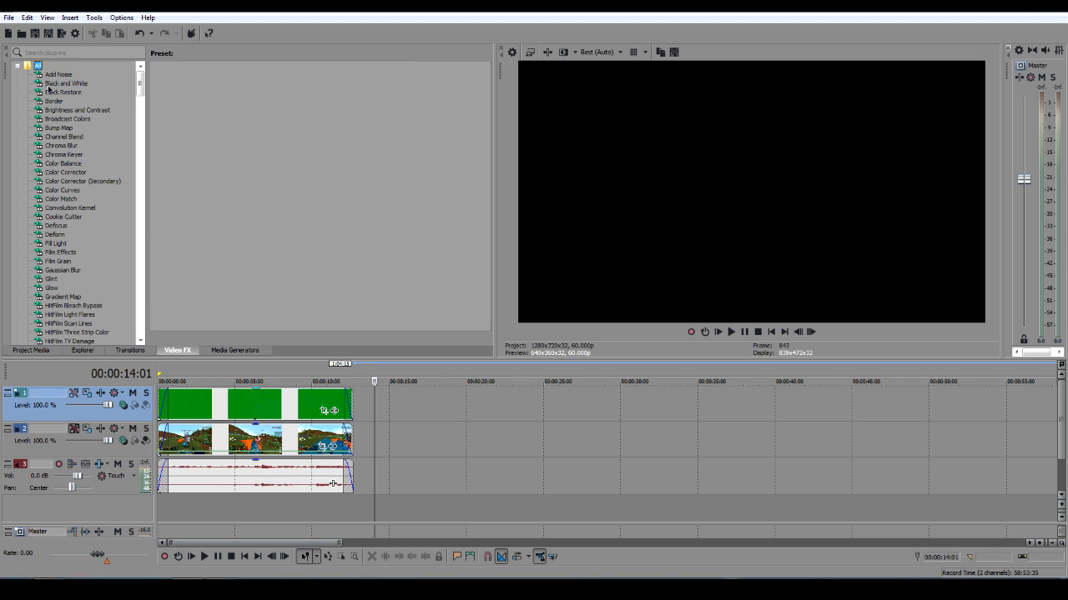
pyautogui.click(63, 155)
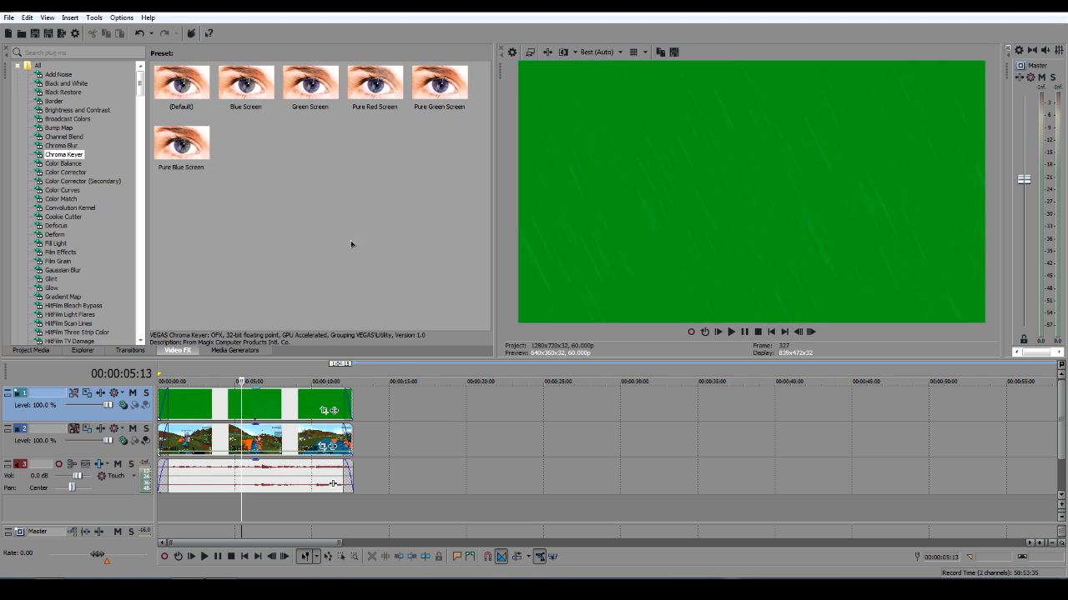
pyautogui.click(375, 95)
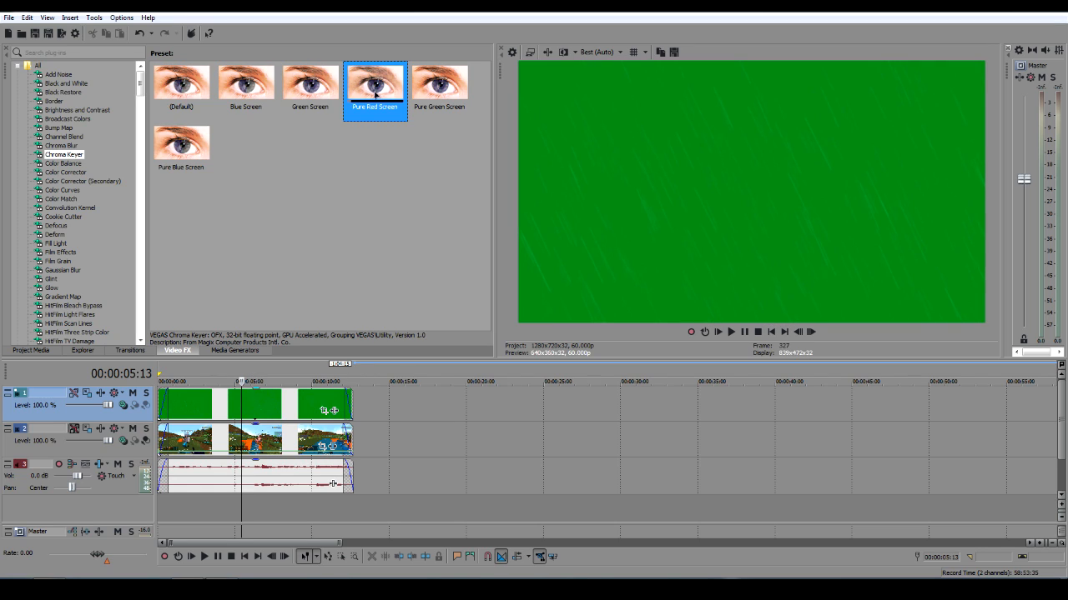
pyautogui.click(180, 153)
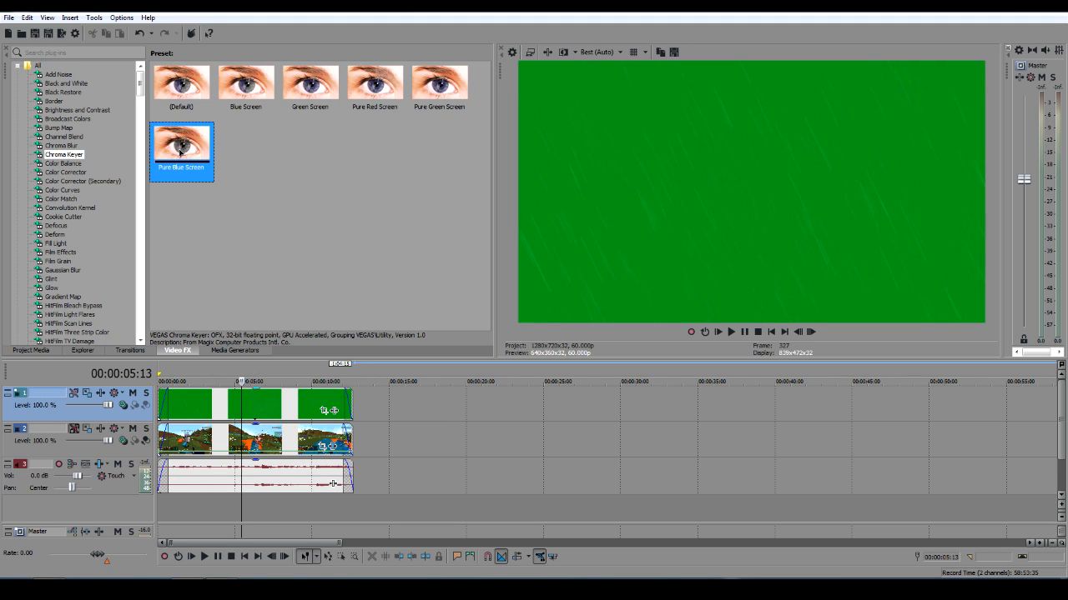
pyautogui.click(287, 244)
pyautogui.moveTo(181, 90); pyautogui.dragTo(217, 407)
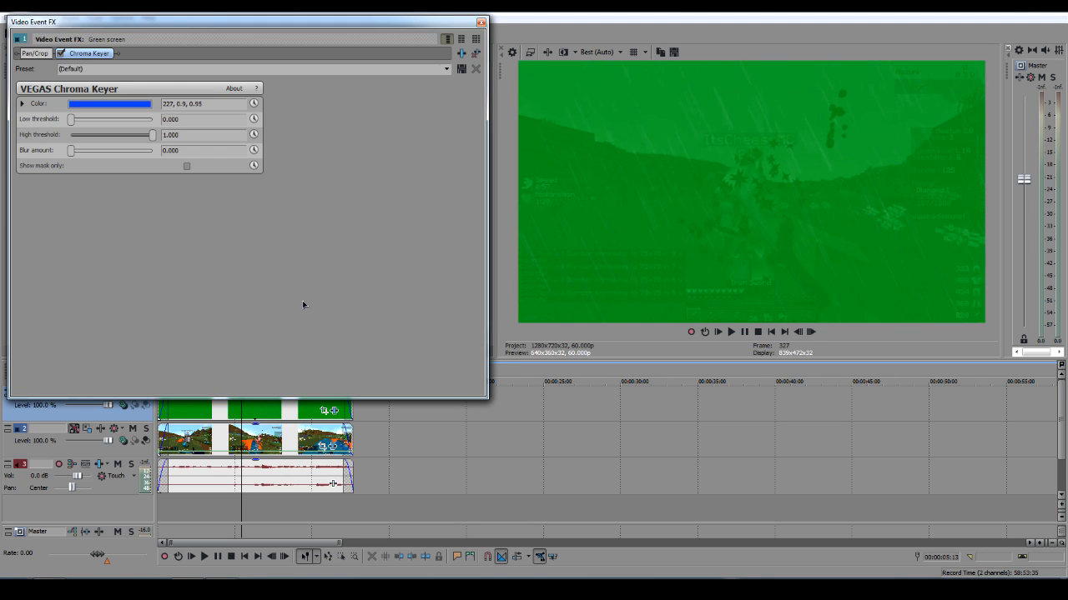
# Step: Set the Chroma Keyer color to green with HSV values 121, 0.79, 0.78
pyautogui.click(127, 105)
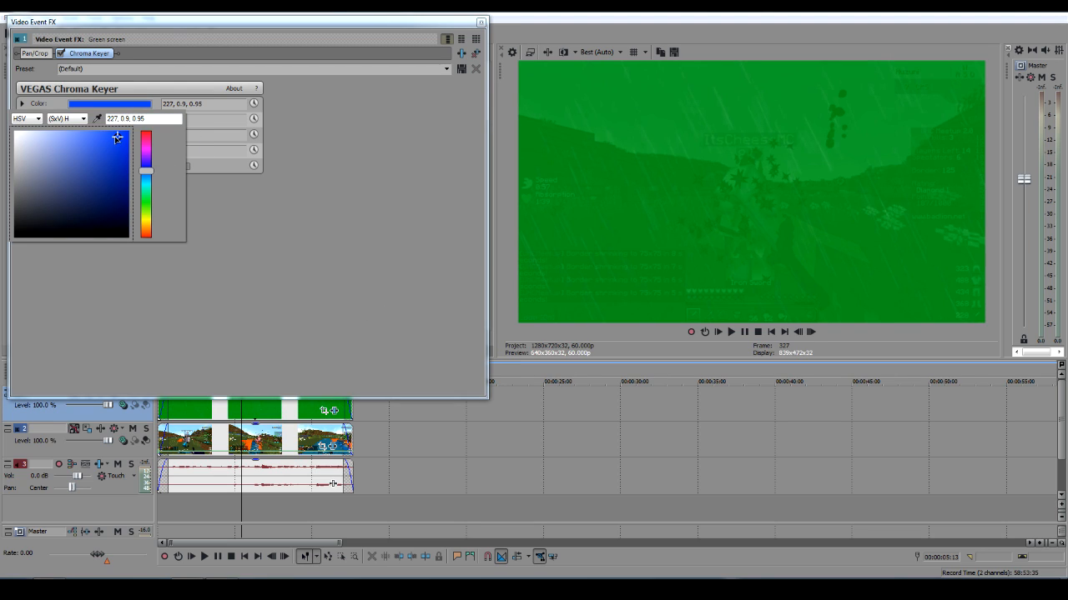
pyautogui.moveTo(146, 179); pyautogui.dragTo(146, 201)
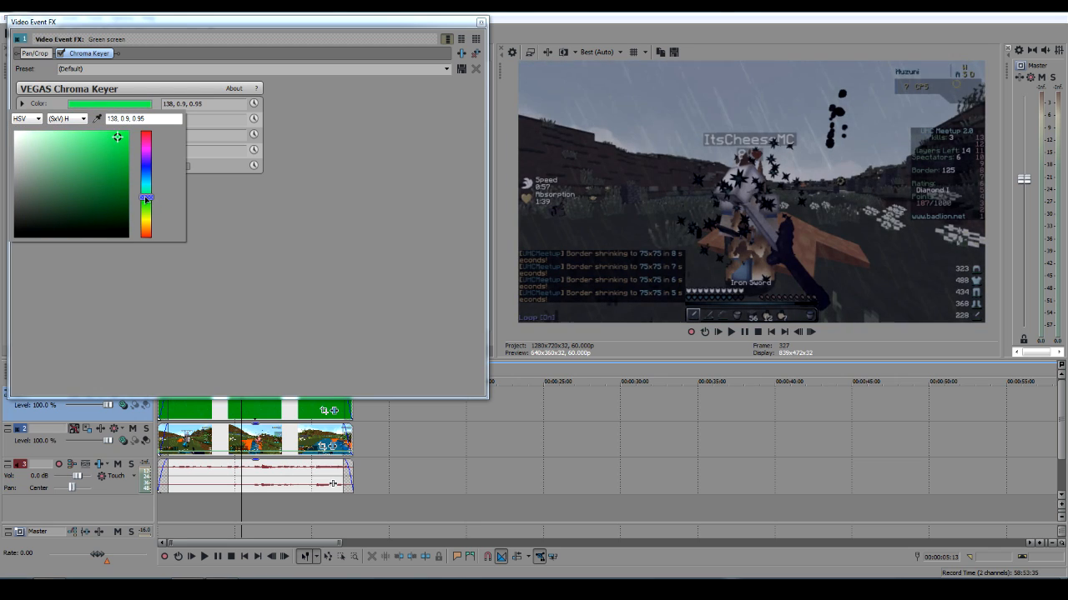
pyautogui.click(112, 136)
pyautogui.moveTo(111, 136); pyautogui.dragTo(105, 155)
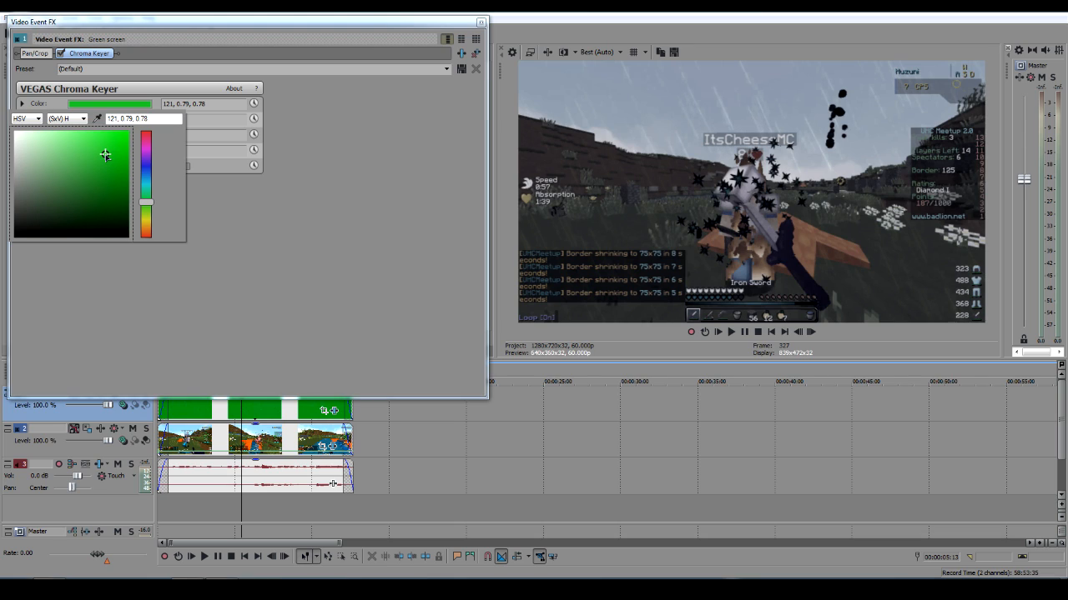
# Step: Close the Chroma Keyer settings and check the keyed rain overlay in the preview at several points of the timeline
pyautogui.click(481, 24)
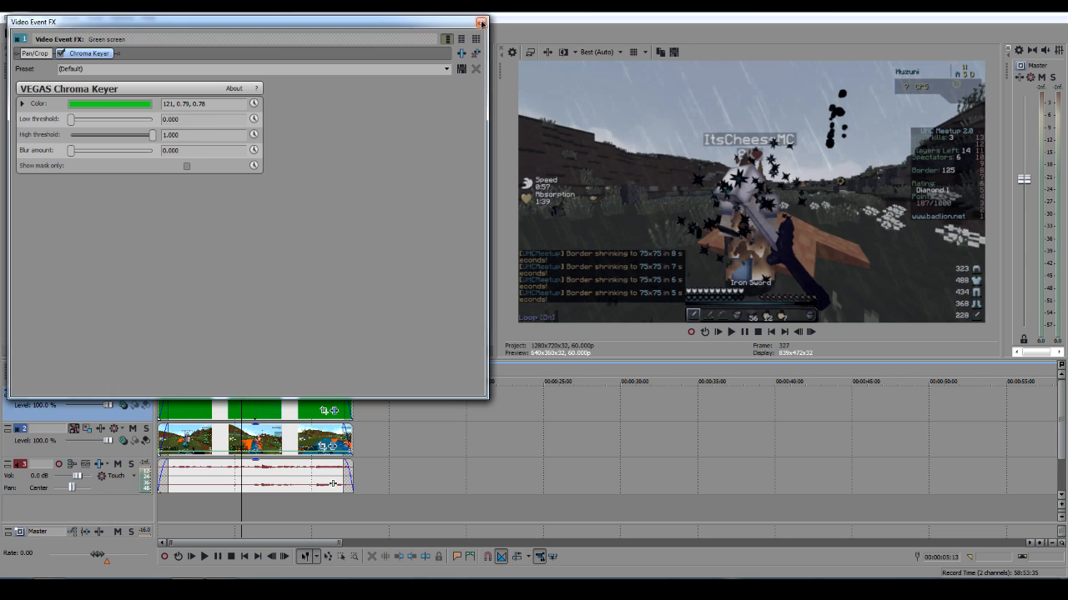
pyautogui.click(481, 23)
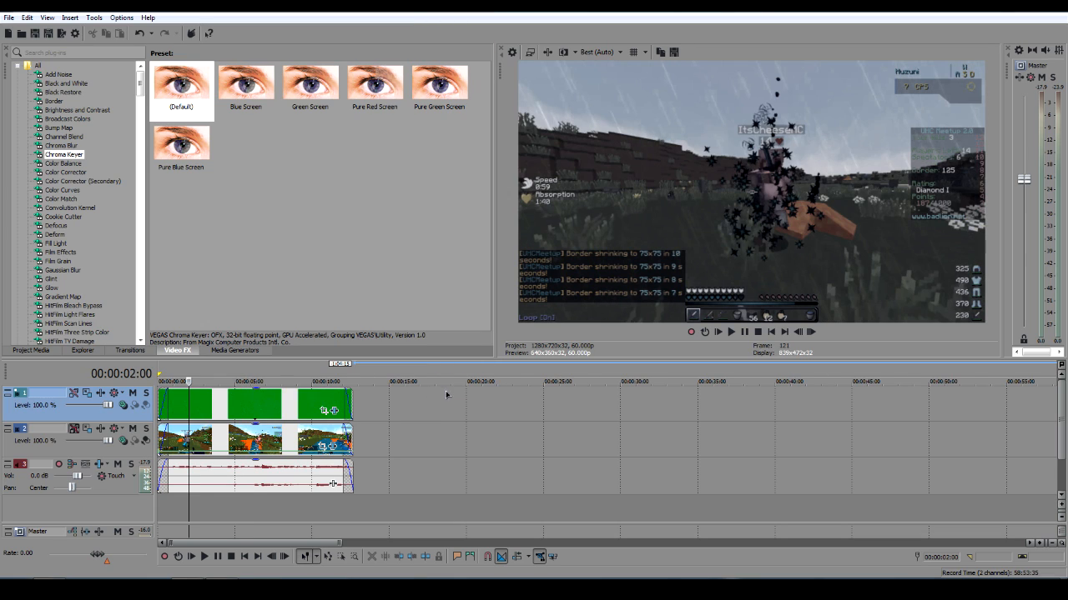
pyautogui.click(218, 370)
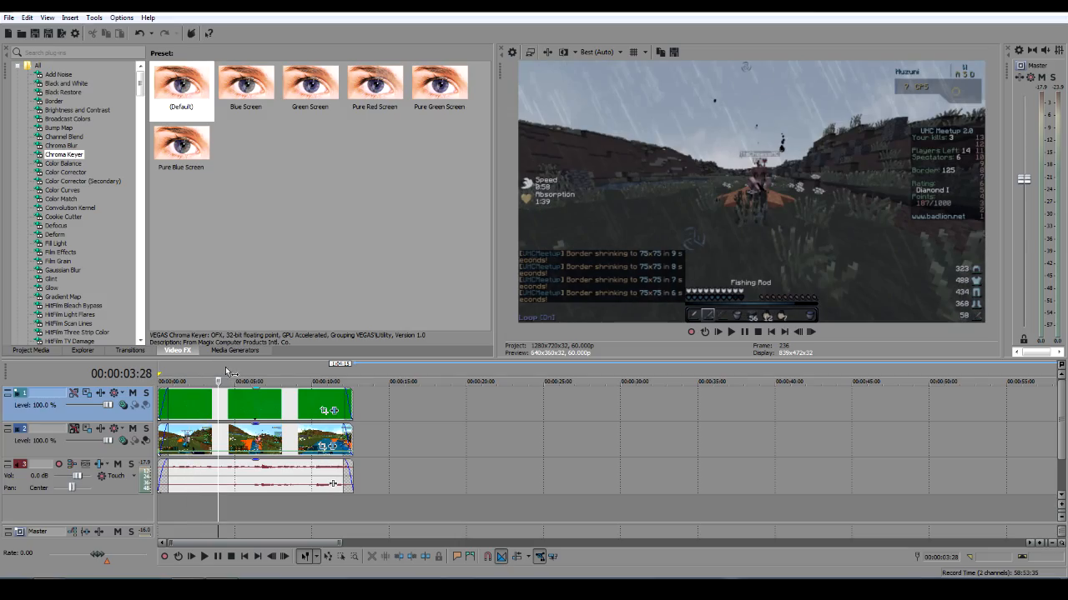
pyautogui.click(229, 370)
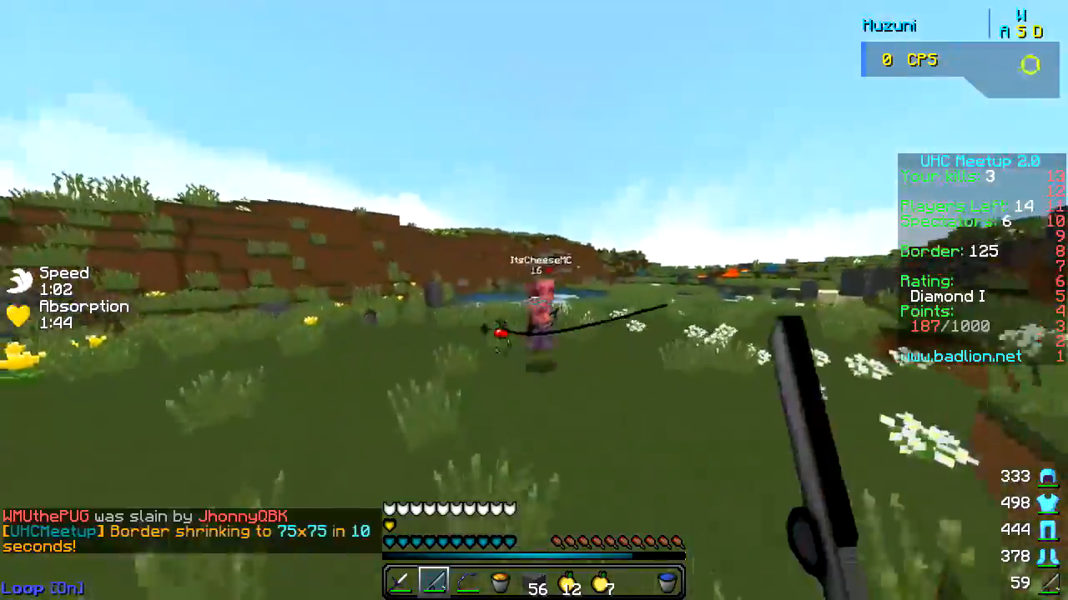
pyautogui.press('4')
pyautogui.rightClick(533, 300)
pyautogui.press('1')
pyautogui.click(534, 301)
pyautogui.click(534, 300)
pyautogui.click(534, 300)
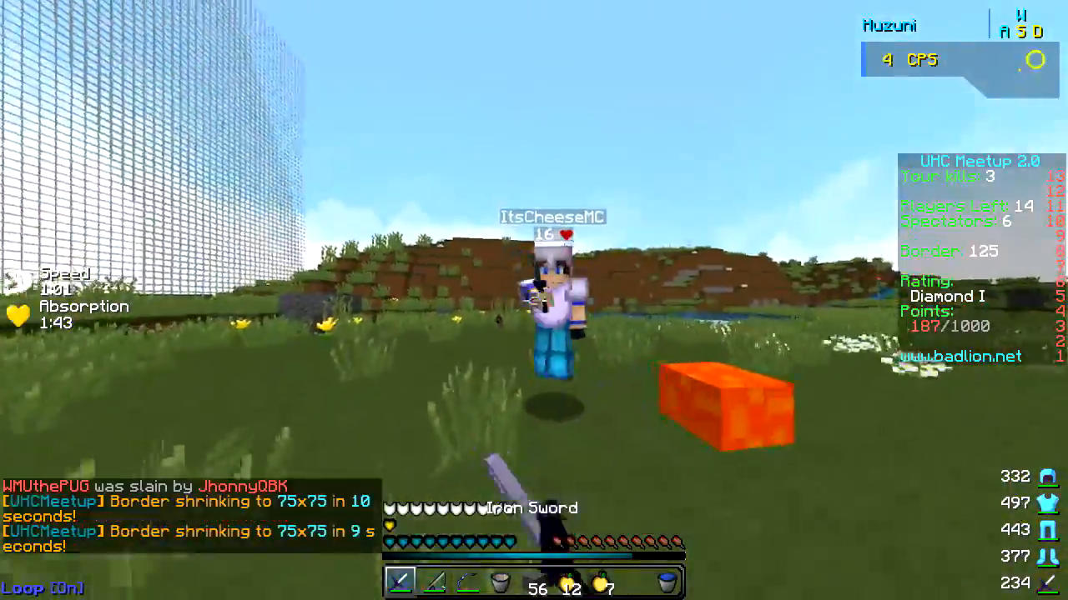
pyautogui.click(534, 300)
pyautogui.click(534, 300)
pyautogui.click(534, 300)
pyautogui.click(534, 300)
pyautogui.click(534, 300)
pyautogui.click(534, 301)
pyautogui.click(534, 300)
pyautogui.click(534, 300)
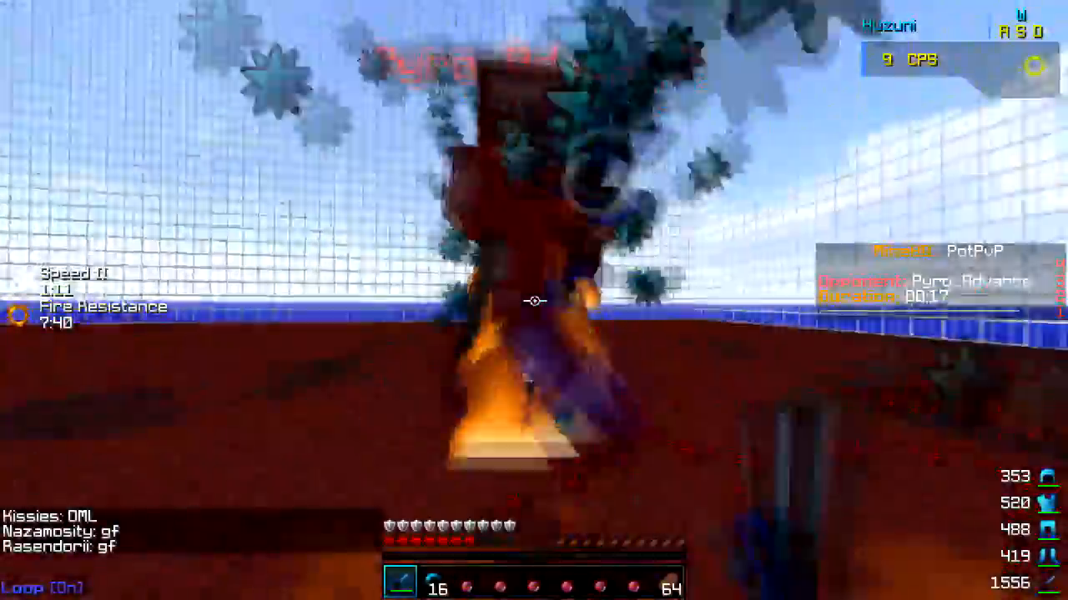
pyautogui.click(533, 300)
pyautogui.click(534, 300)
pyautogui.click(533, 300)
pyautogui.click(534, 300)
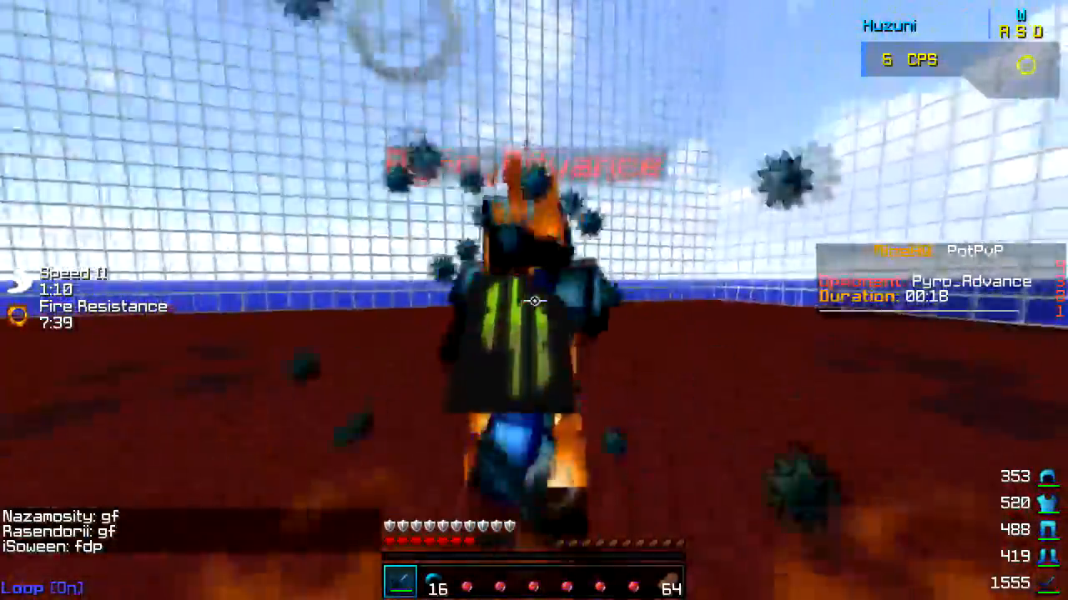
pyautogui.click(534, 300)
pyautogui.click(534, 300)
pyautogui.click(534, 300)
pyautogui.click(534, 300)
pyautogui.click(534, 300)
pyautogui.click(534, 301)
pyautogui.click(534, 301)
pyautogui.click(534, 301)
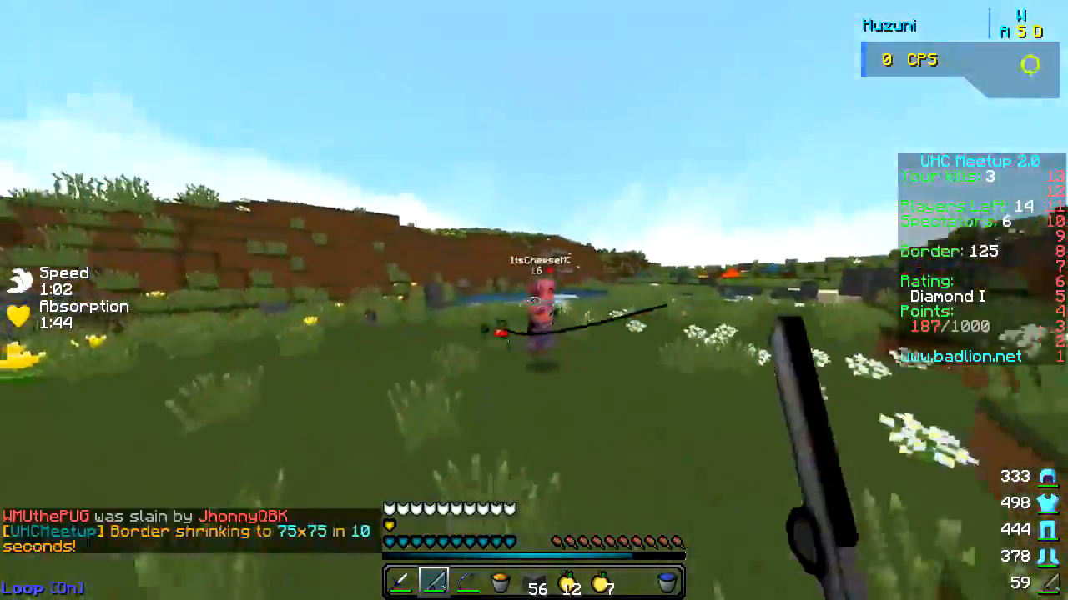
pyautogui.press('4')
pyautogui.rightClick(534, 301)
pyautogui.press('1')
pyautogui.click(534, 301)
pyautogui.click(533, 300)
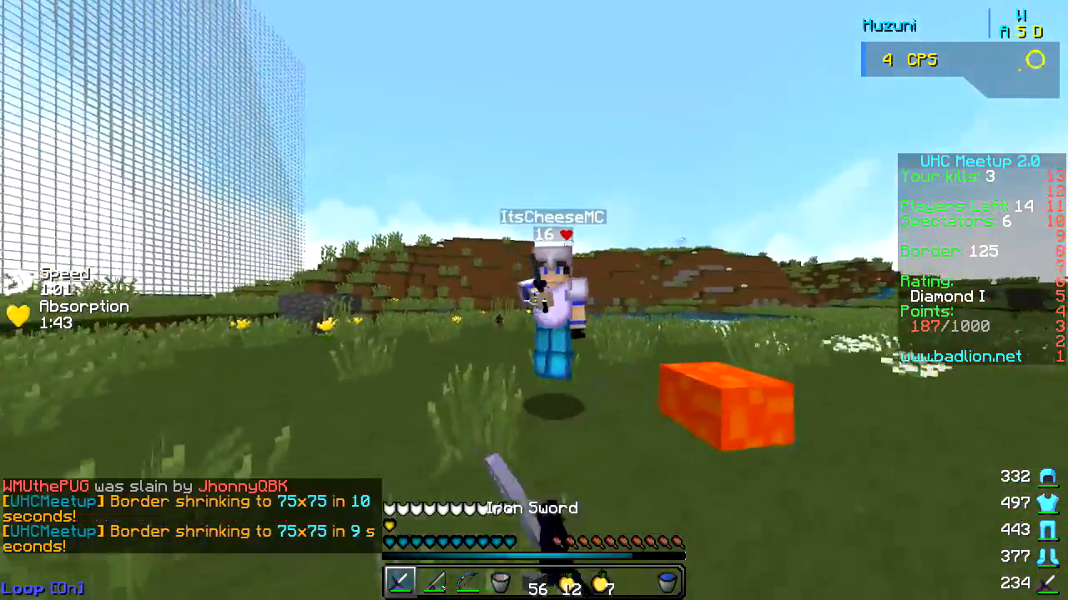
pyautogui.click(534, 300)
pyautogui.click(534, 300)
pyautogui.click(534, 300)
pyautogui.click(534, 300)
pyautogui.click(533, 300)
pyautogui.click(534, 300)
pyautogui.click(533, 301)
pyautogui.click(534, 300)
pyautogui.click(534, 300)
pyautogui.click(534, 300)
pyautogui.click(534, 301)
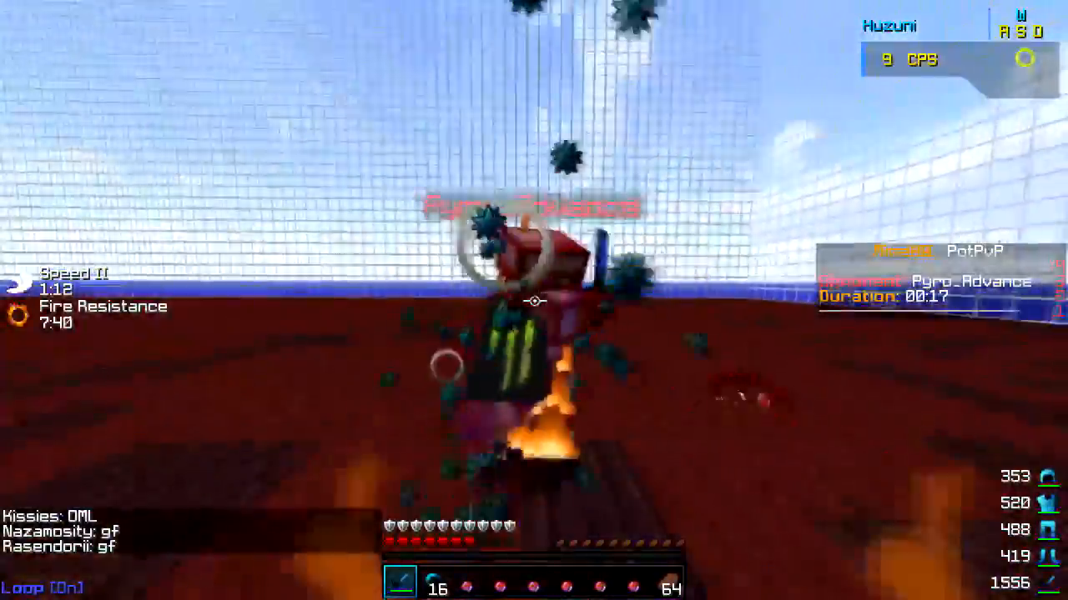
pyautogui.click(533, 300)
pyautogui.click(534, 300)
pyautogui.click(534, 301)
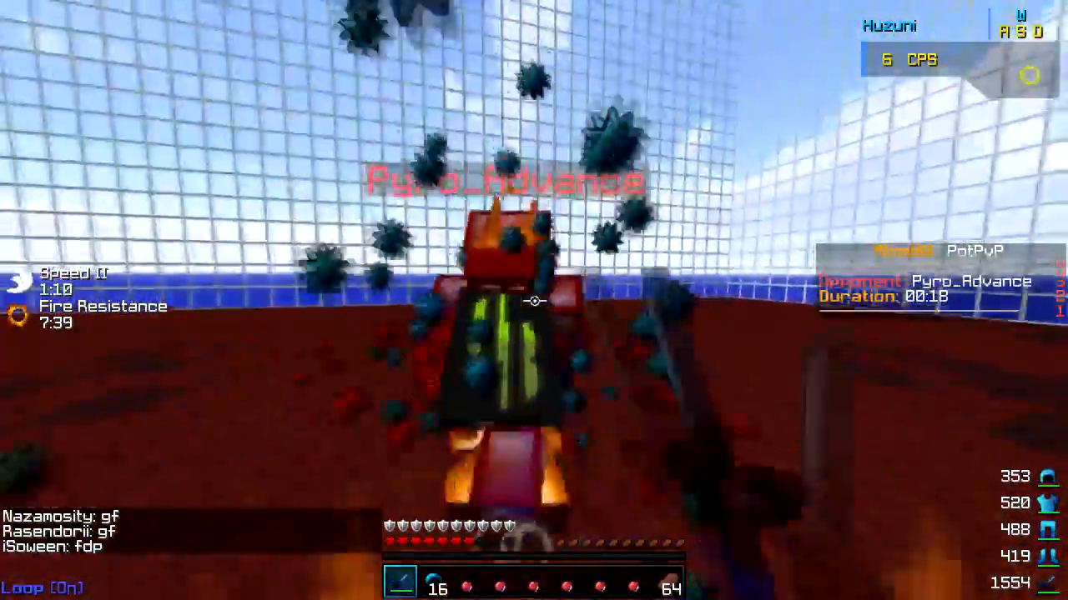
pyautogui.click(534, 300)
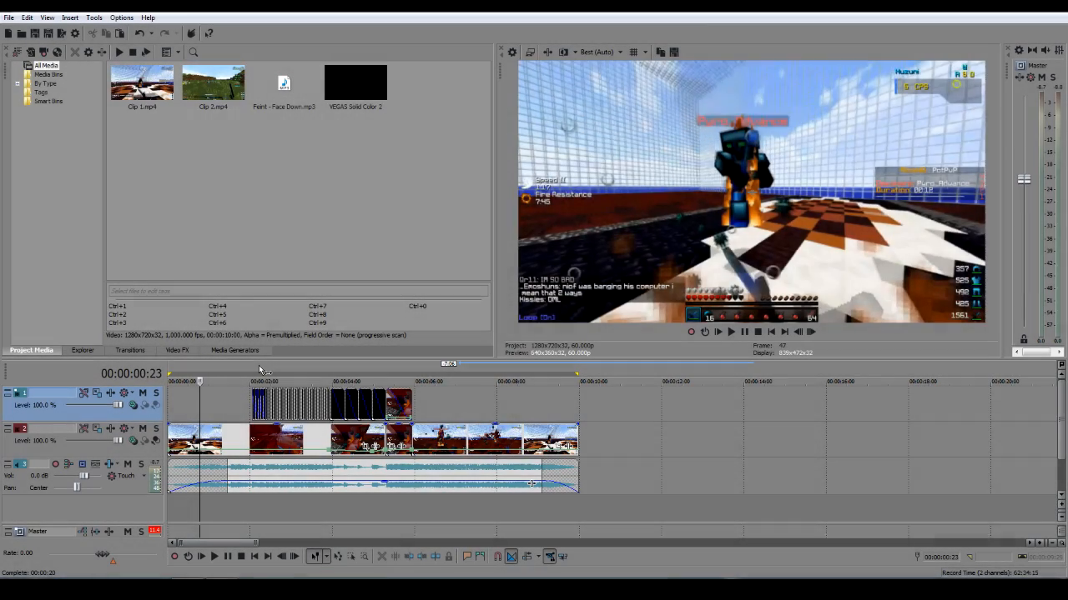
# Step: Find the Solid Color media generator and pick its Black preset for the top video track at about two seconds
pyautogui.scroll(3, 362, 438)
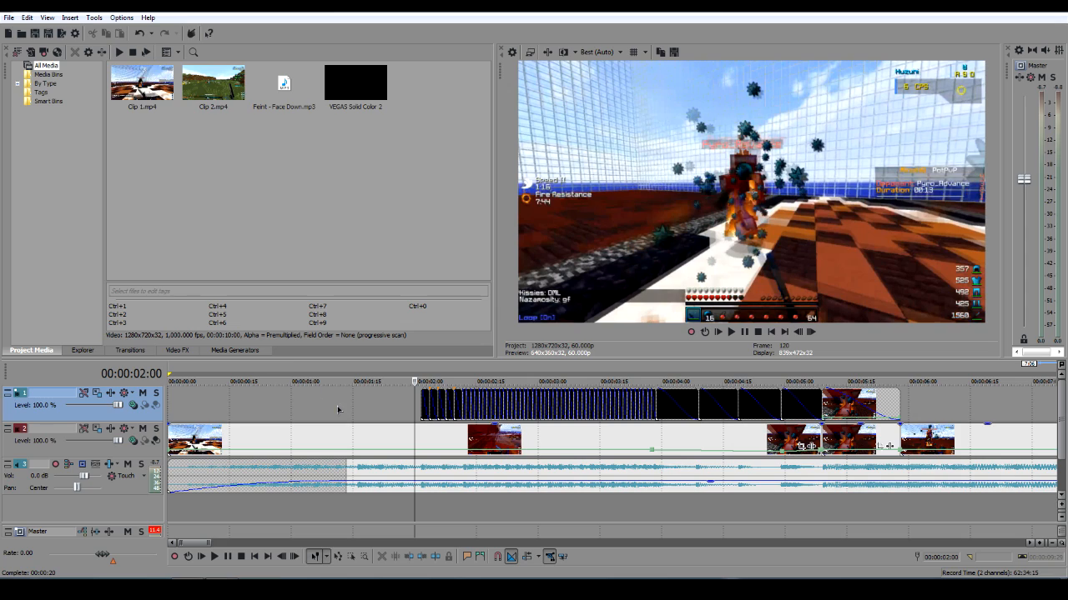
pyautogui.click(227, 351)
pyautogui.moveTo(131, 117); pyautogui.dragTo(130, 313)
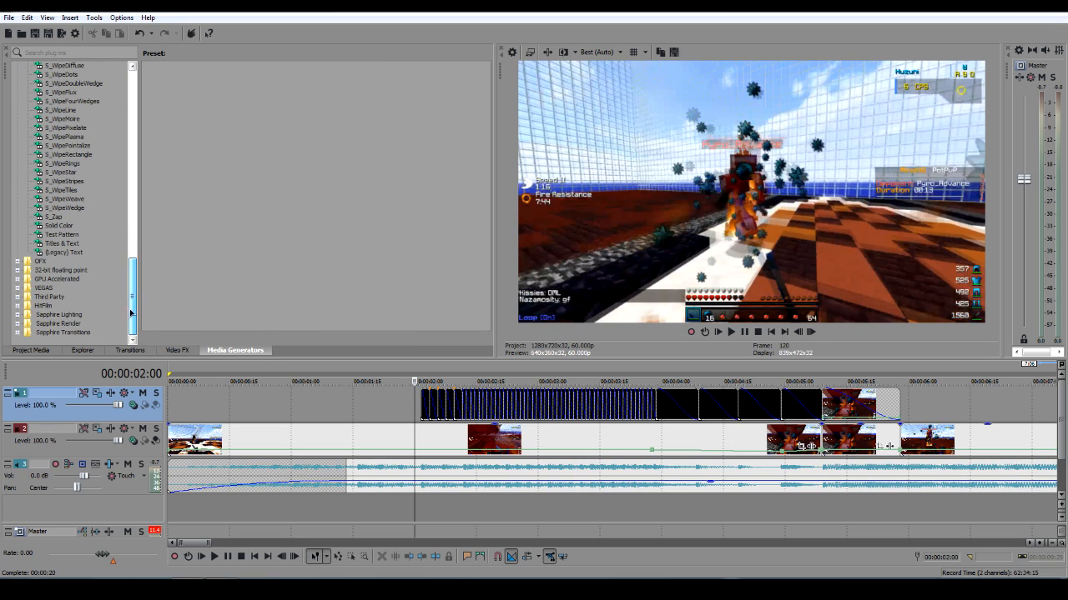
pyautogui.click(60, 226)
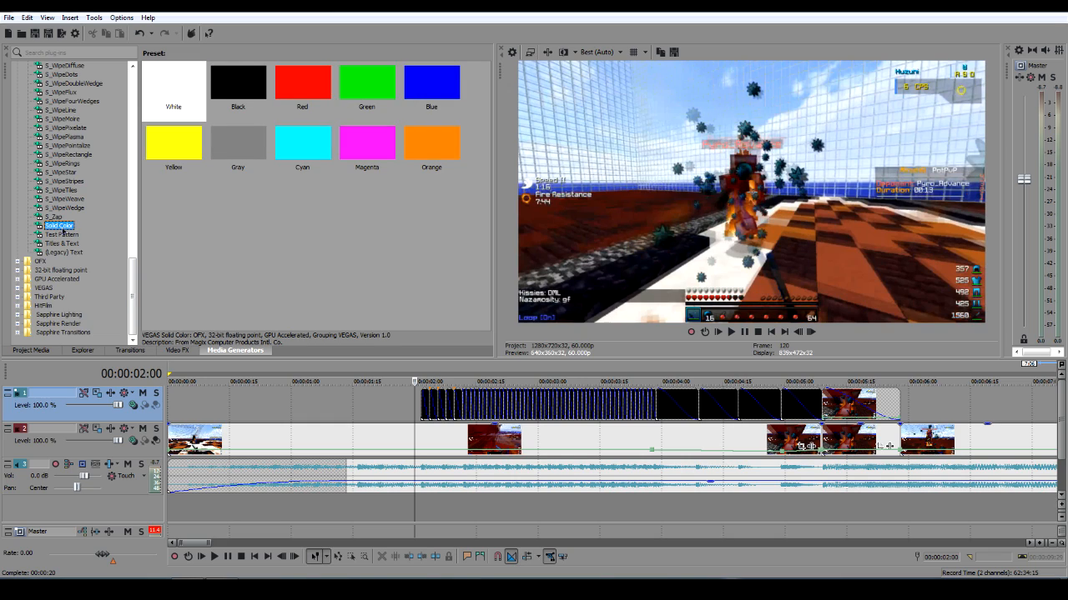
pyautogui.click(219, 116)
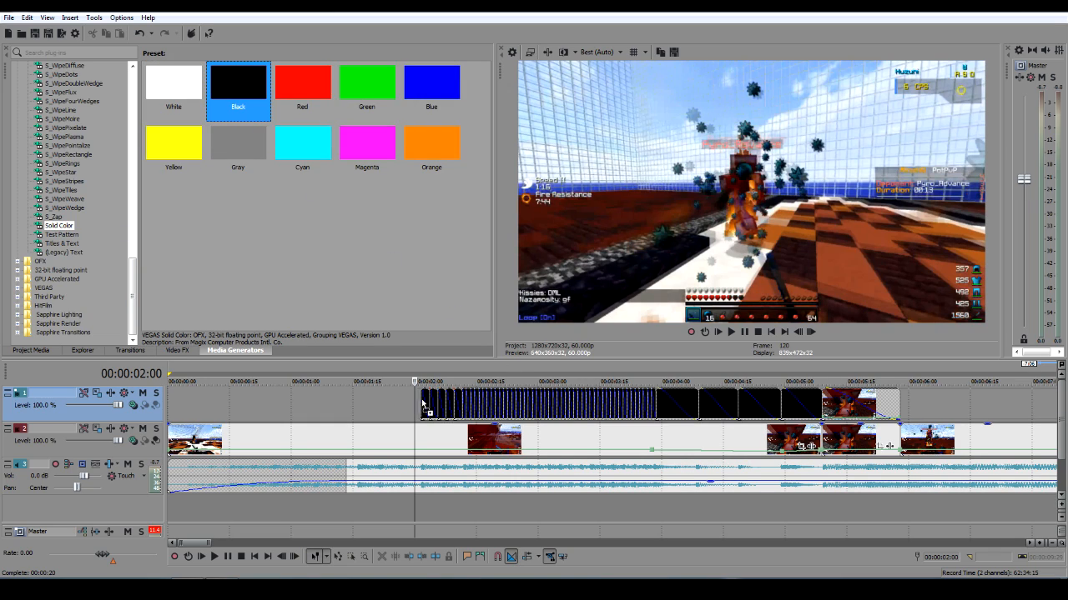
pyautogui.click(348, 211)
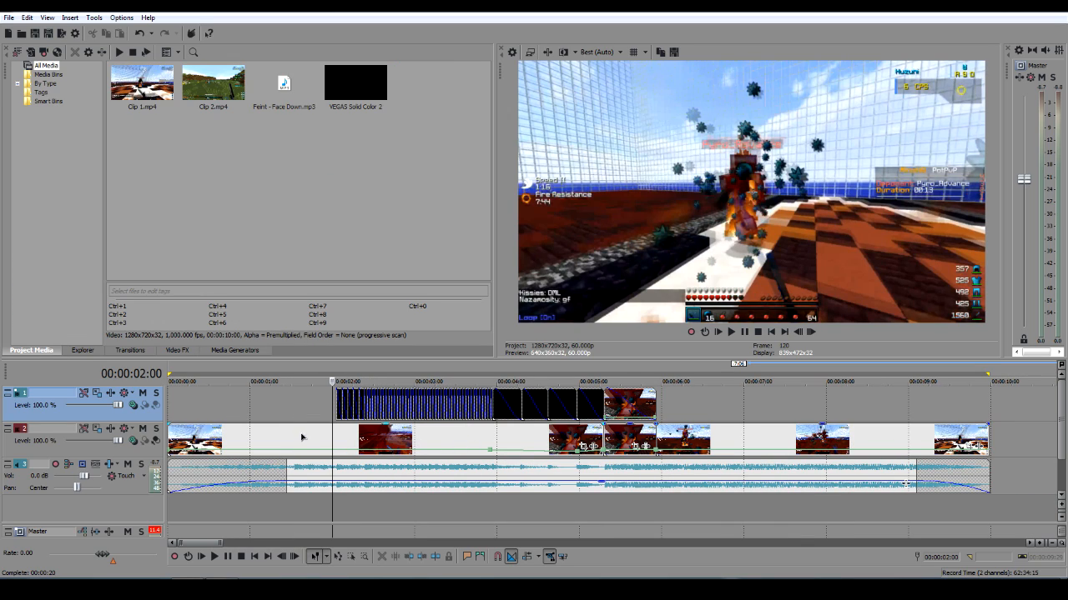
# Step: Try shifting the first clip on the main video track about 28 frames later, and return it to the timeline start
pyautogui.moveTo(306, 451)
pyautogui.mouseDown()
pyautogui.moveTo(349, 444)
pyautogui.moveTo(294, 447)
pyautogui.mouseUp()
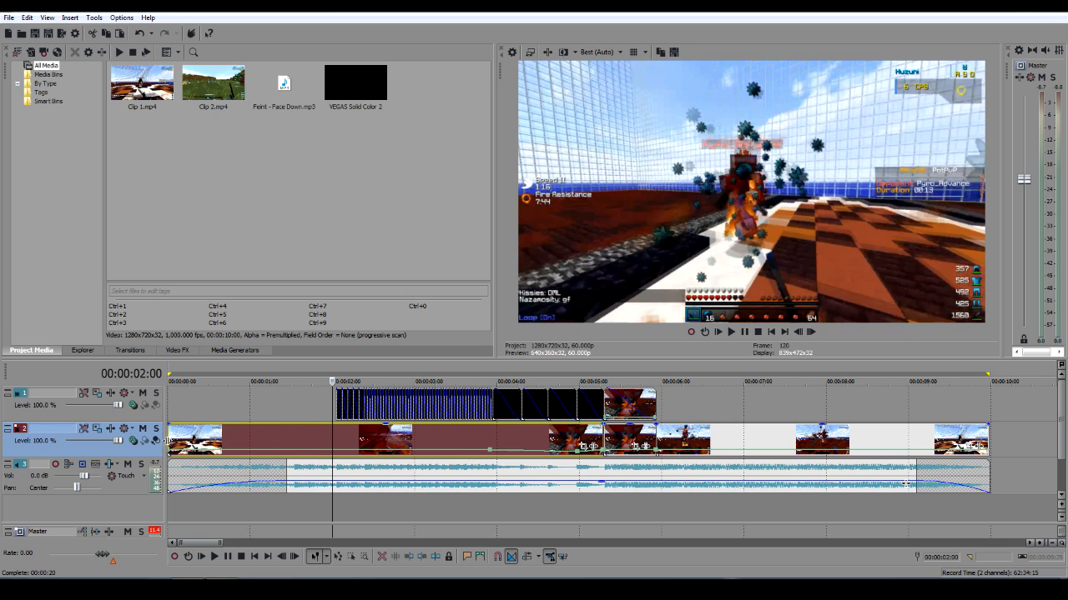
pyautogui.moveTo(283, 442); pyautogui.dragTo(360, 442)
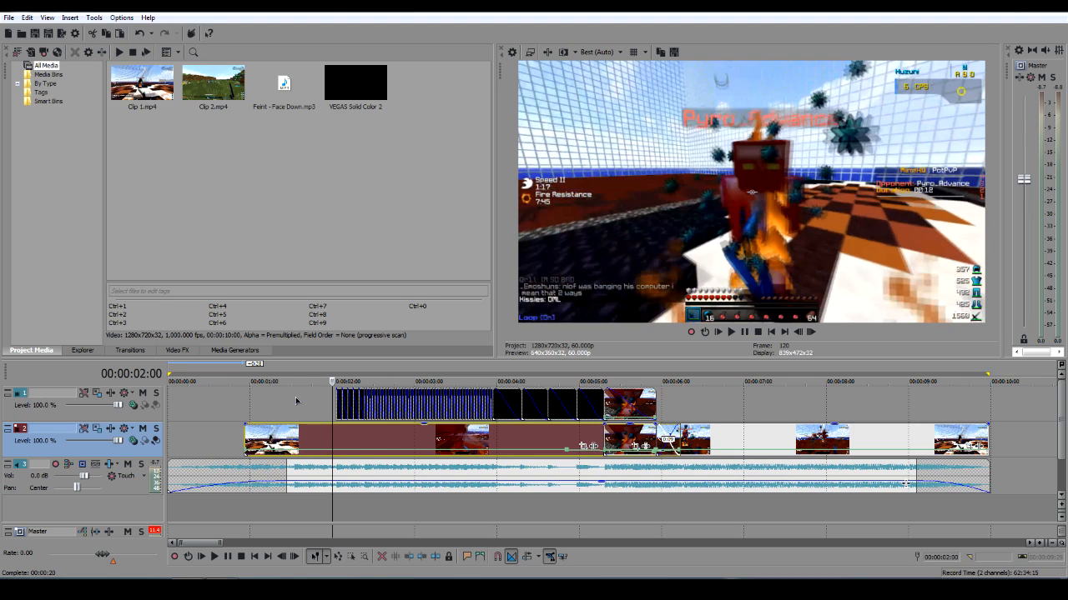
pyautogui.moveTo(289, 439); pyautogui.dragTo(83, 439)
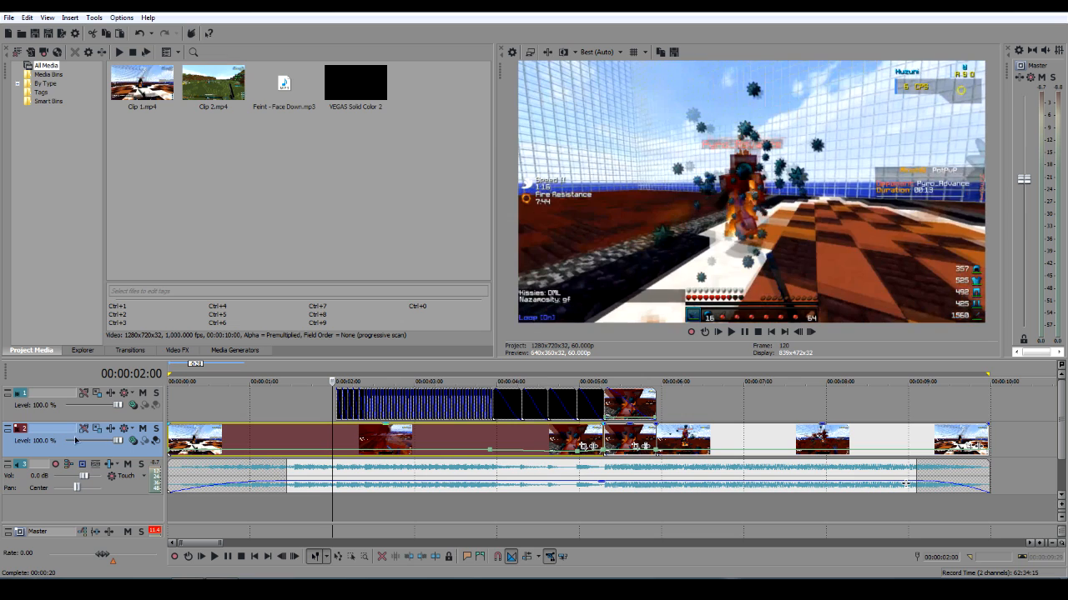
# Step: Try starting the first clip about 18 frames in, play the montage from 00:00:01:25, and return the clip to the timeline start
pyautogui.click(303, 405)
pyautogui.moveTo(252, 443); pyautogui.dragTo(306, 439)
pyautogui.click(321, 398)
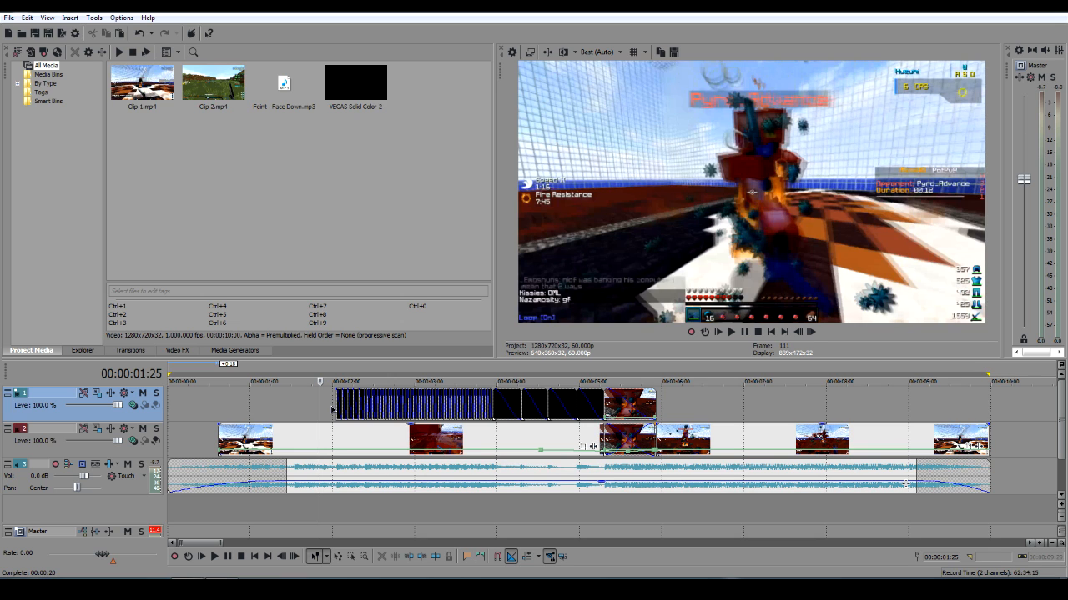
pyautogui.press('space')
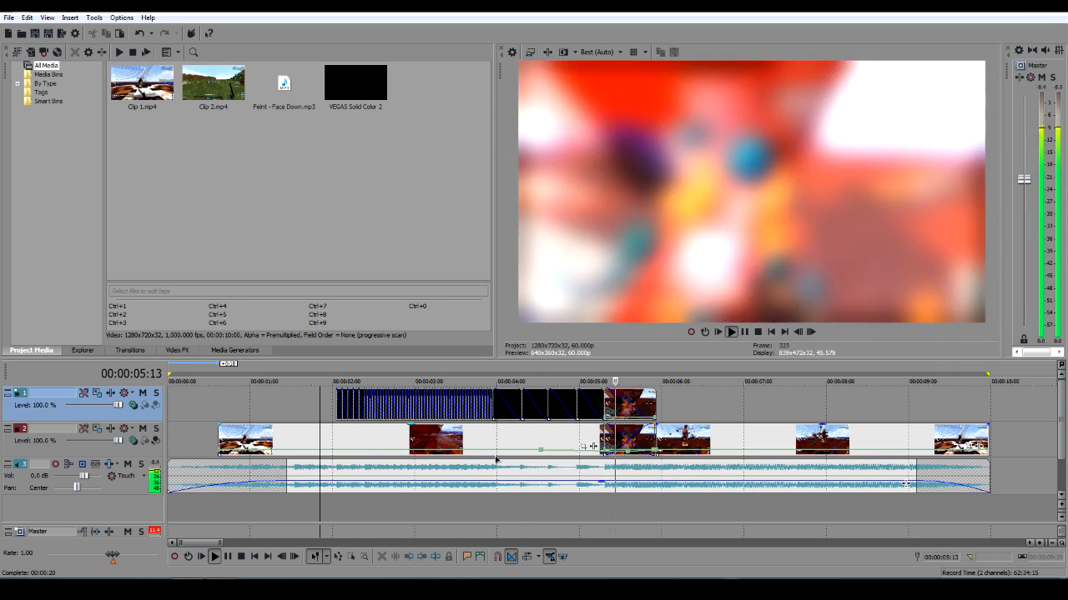
pyautogui.press('Return')
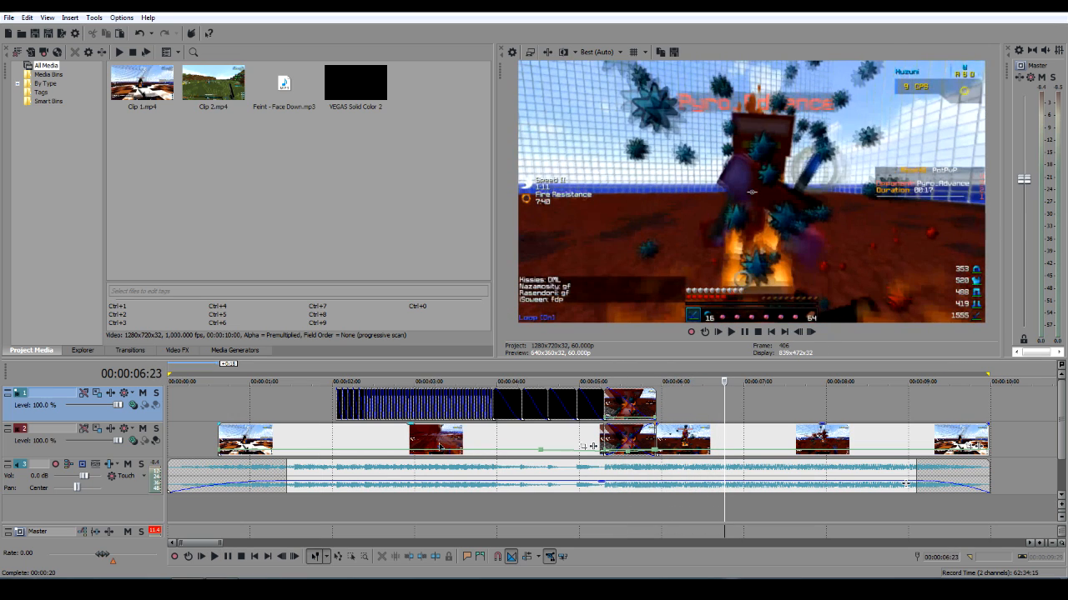
pyautogui.moveTo(440, 446); pyautogui.dragTo(384, 446)
# Step: Split the first clip on the main video track into short pieces between about 1:00 and 1:22, and select those pieces
pyautogui.click(310, 409)
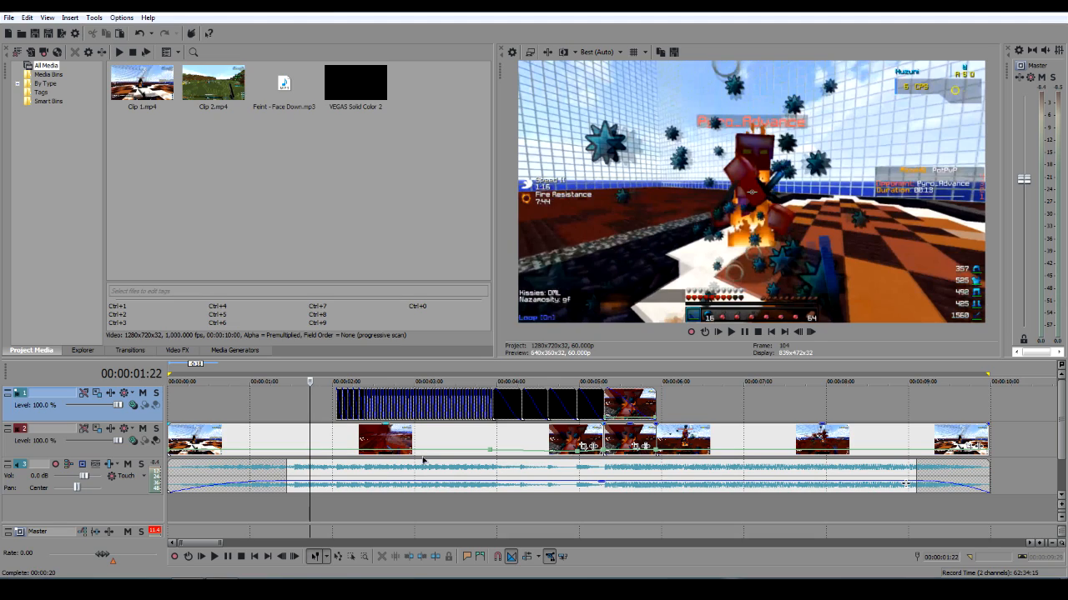
pyautogui.click(261, 437)
pyautogui.click(288, 439)
pyautogui.press('s')
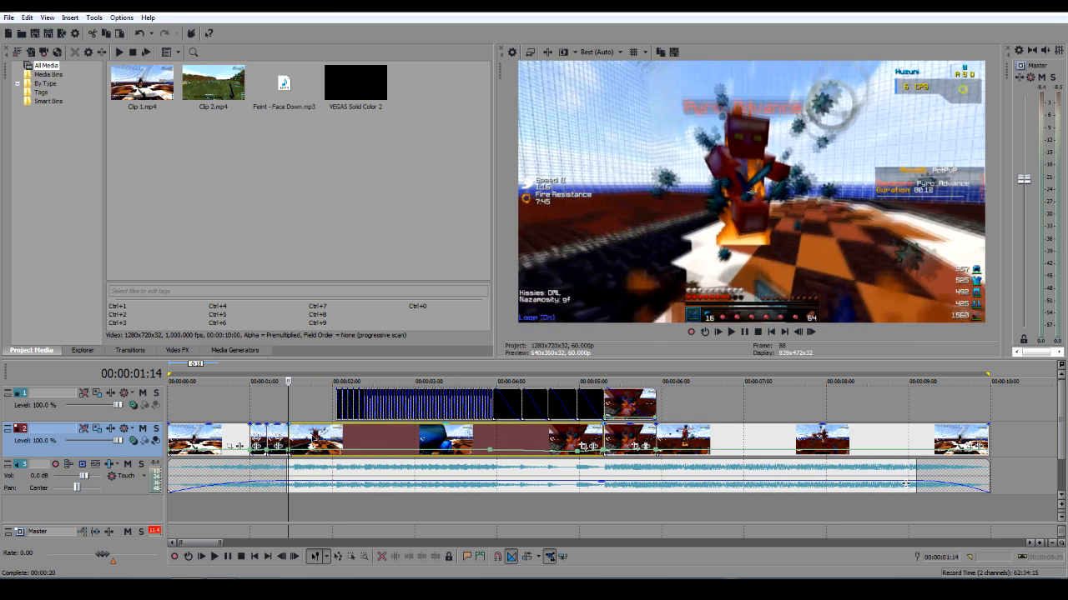
pyautogui.click(311, 433)
pyautogui.press('s')
pyautogui.click(300, 436)
pyautogui.click(271, 432)
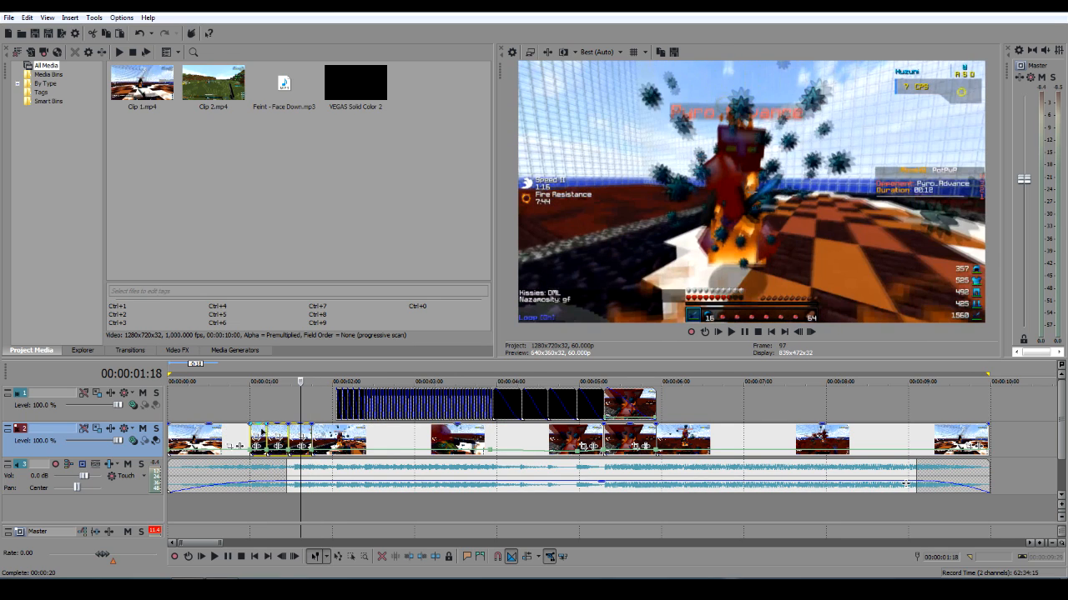